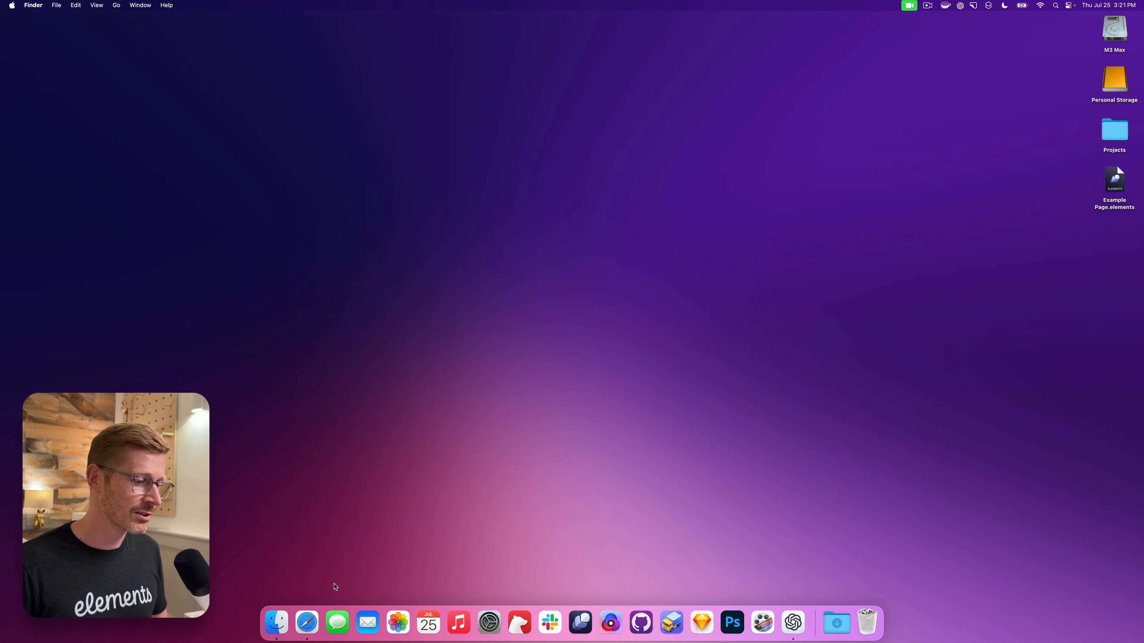
# Switch to Safari and read through the Elements Beta welcome page's Read Me First notes down to the pricing table
pyautogui.click(306, 622)
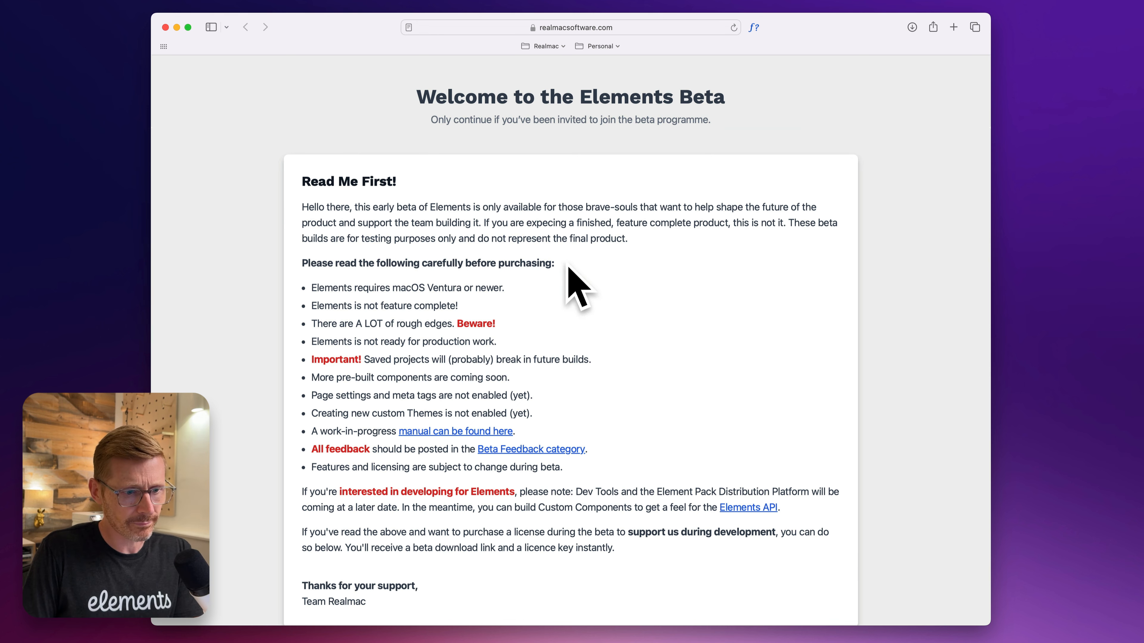
pyautogui.scroll(-3, 574, 269)
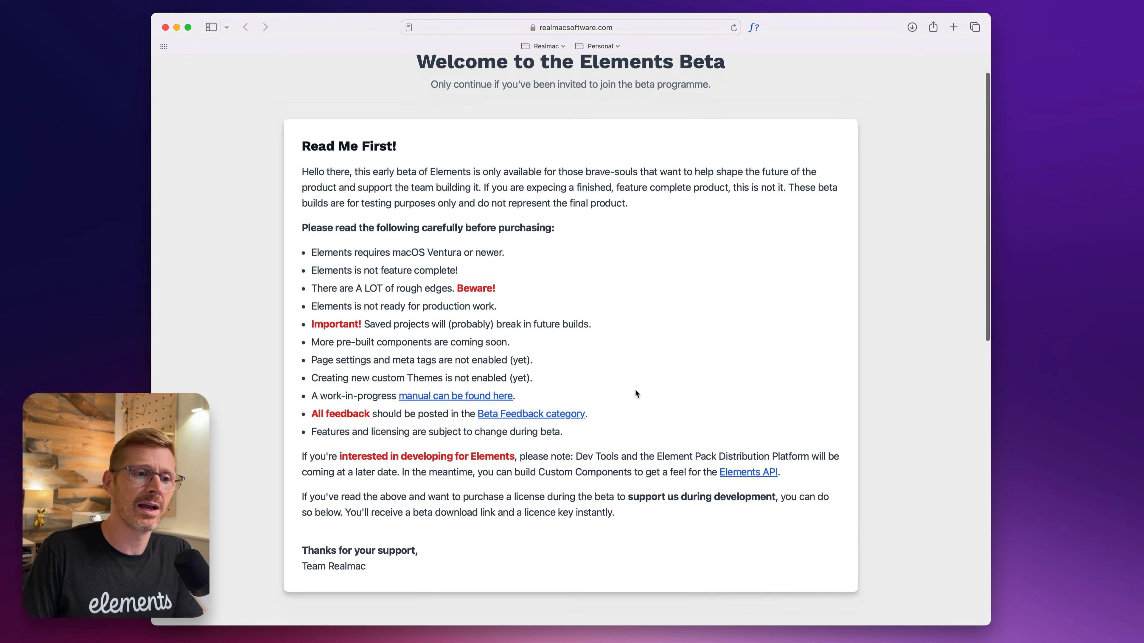
pyautogui.scroll(-6, 636, 393)
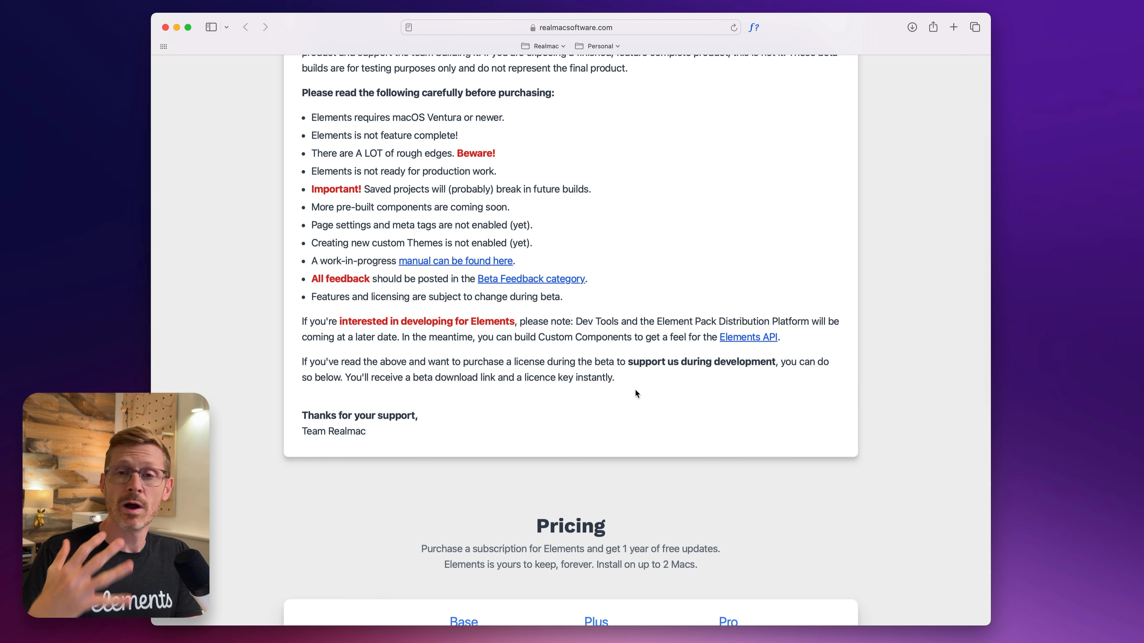
pyautogui.scroll(-10, 635, 394)
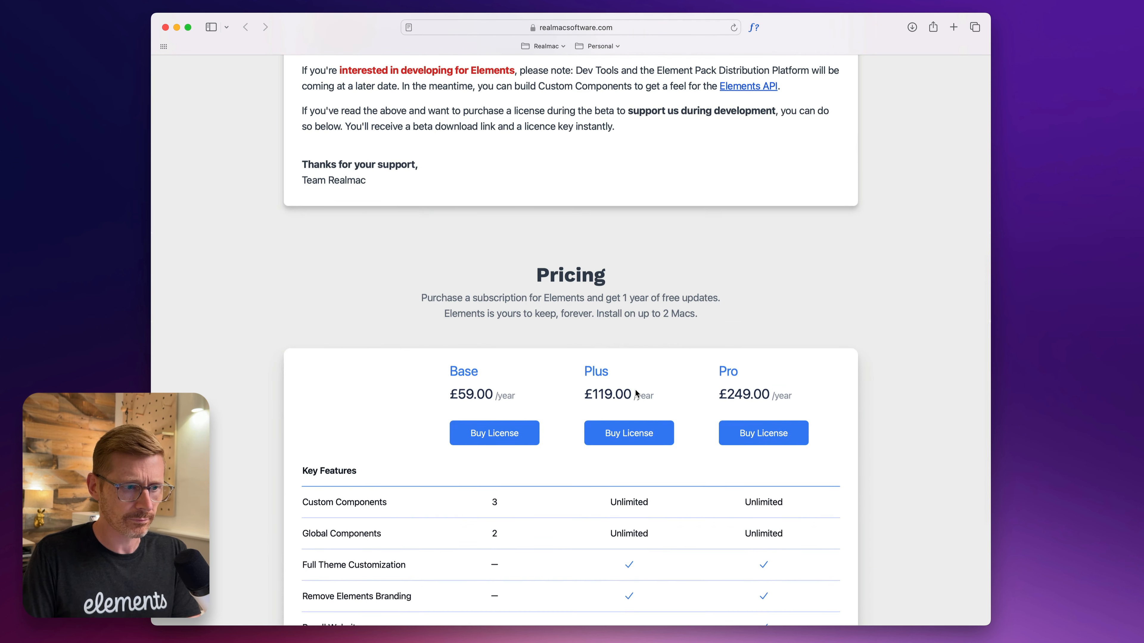
pyautogui.scroll(-2, 636, 394)
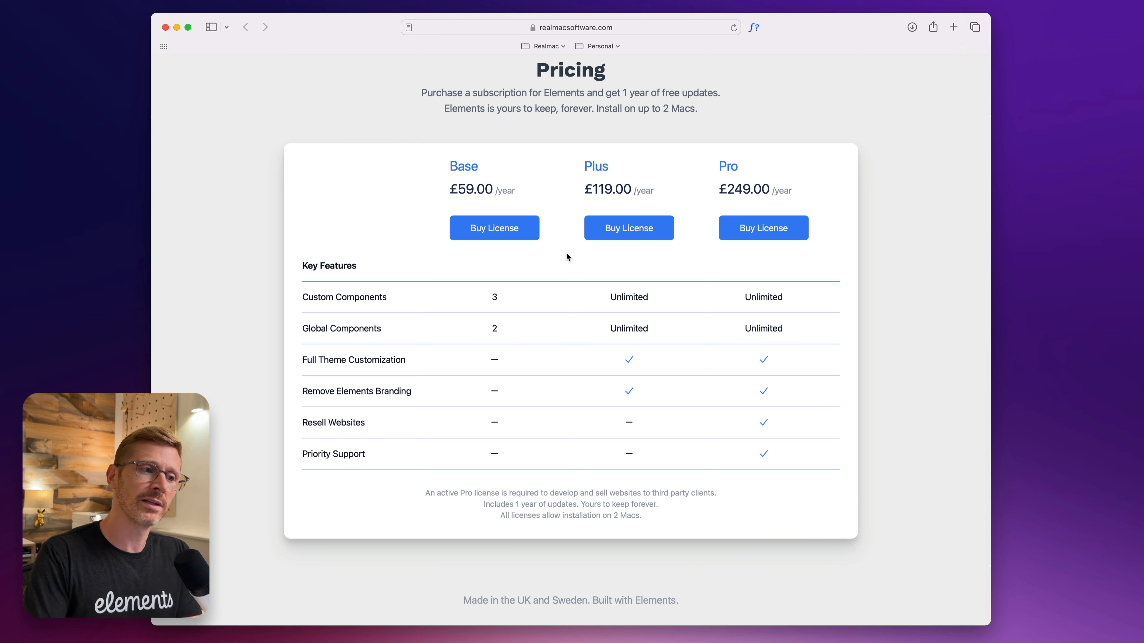
# Examine the Base plan's yearly price and its custom component allowance in the pricing table
pyautogui.scroll(1, 567, 257)
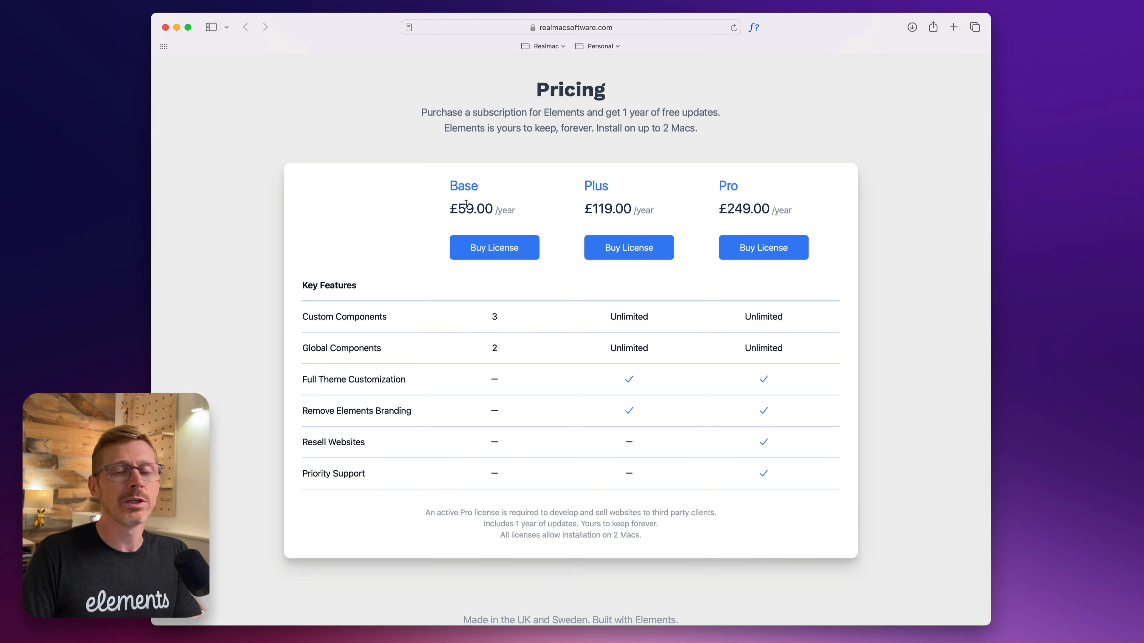
pyautogui.moveTo(428, 206); pyautogui.dragTo(473, 207)
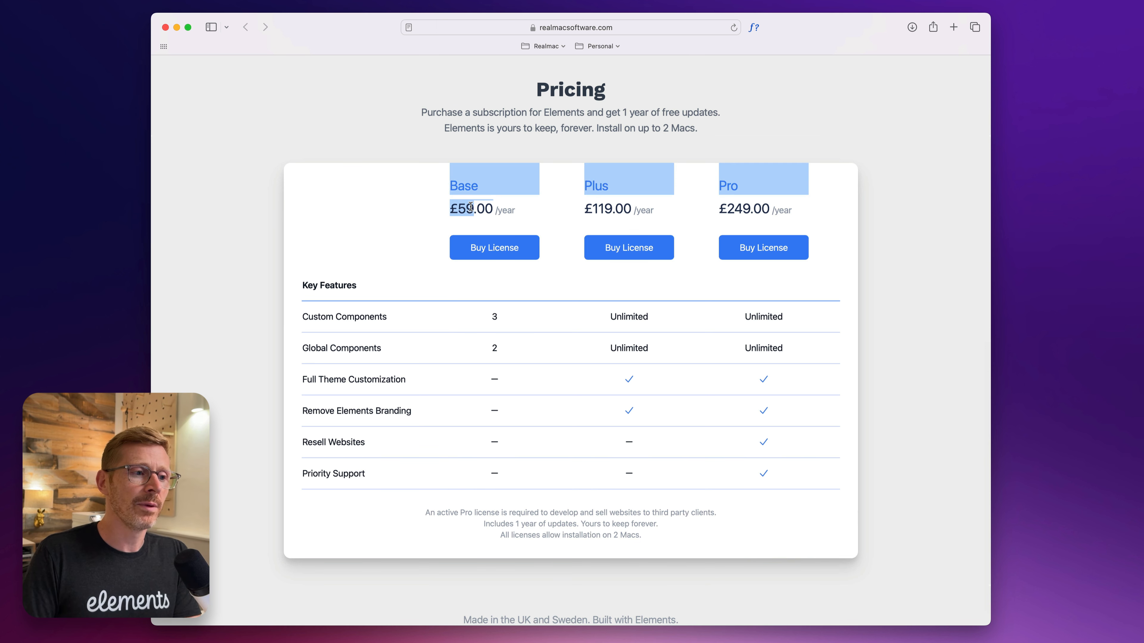
pyautogui.click(537, 216)
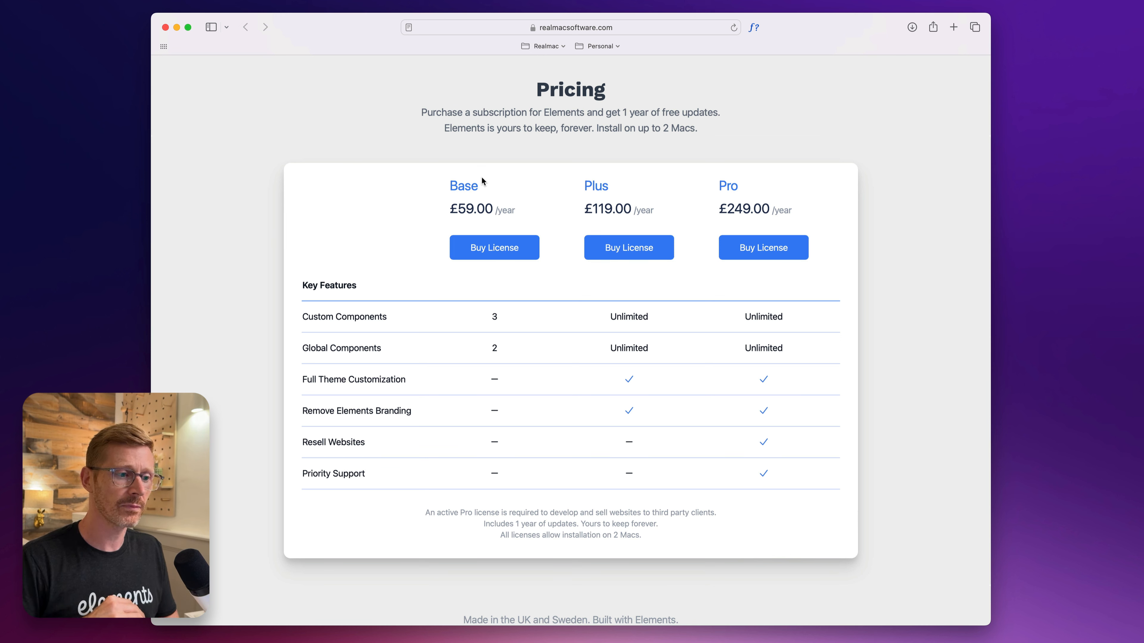
pyautogui.moveTo(500, 323); pyautogui.dragTo(491, 320)
pyautogui.click(492, 317)
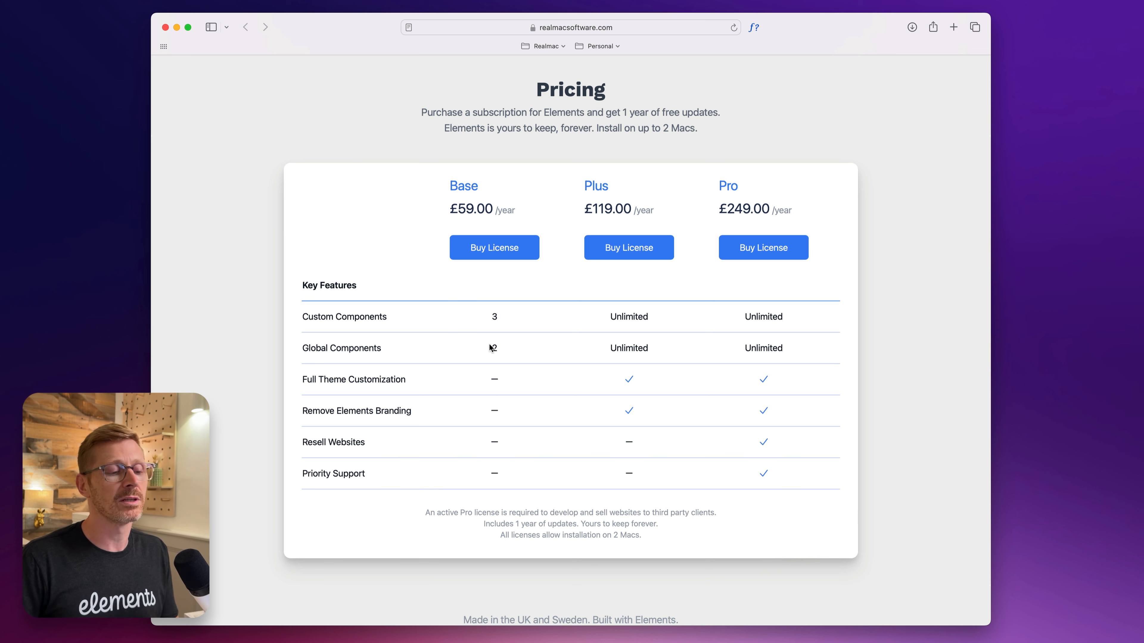
pyautogui.moveTo(449, 208); pyautogui.dragTo(536, 205)
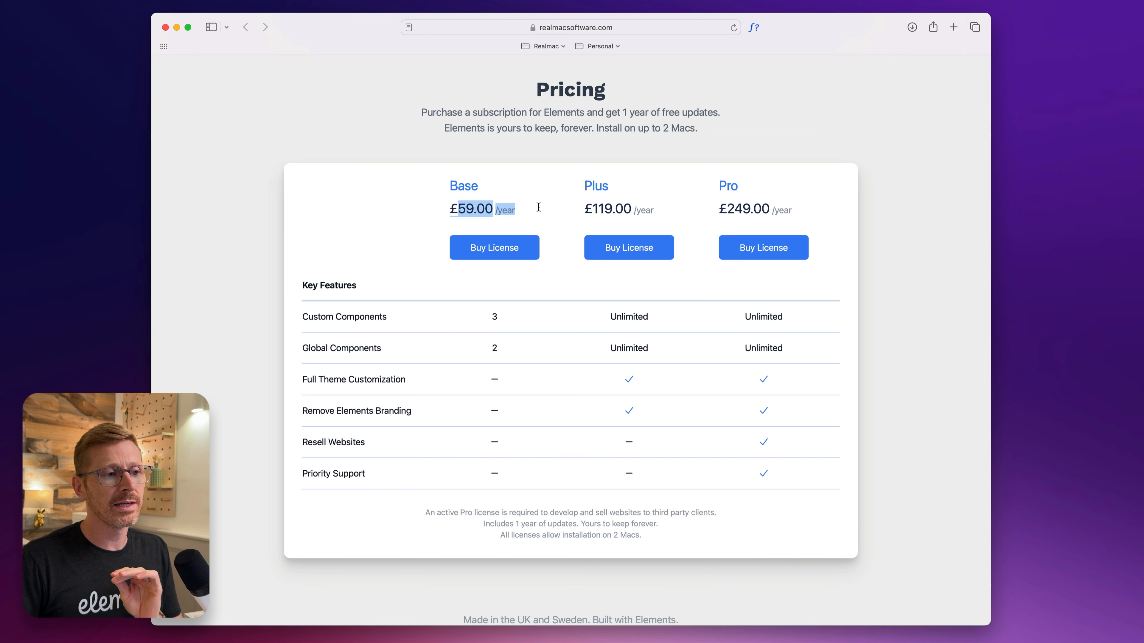
pyautogui.click(535, 211)
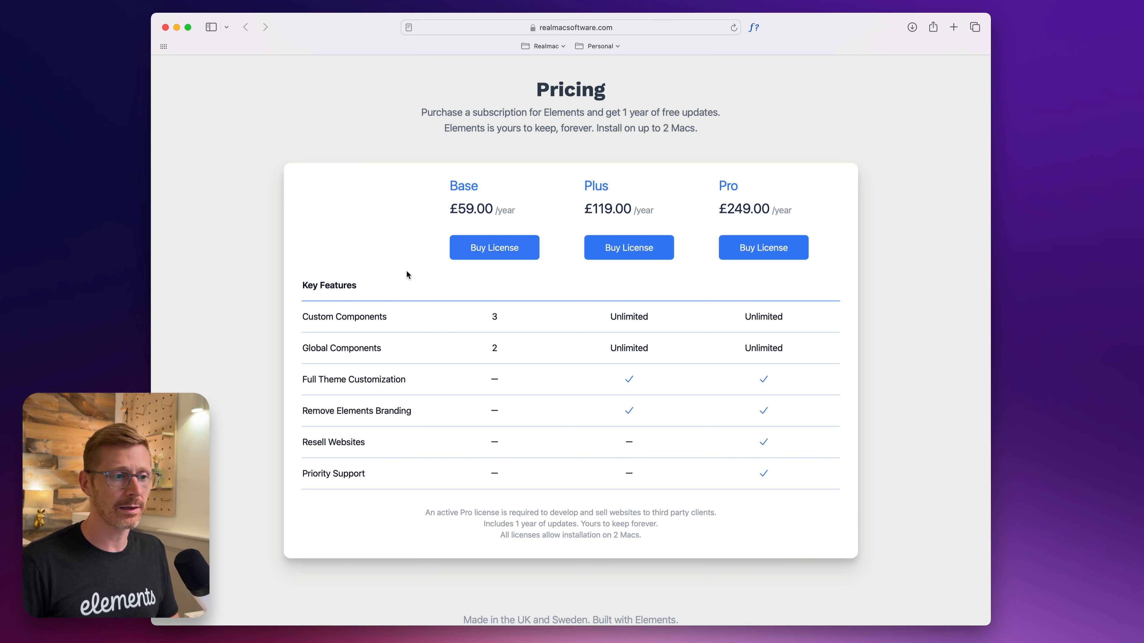
# Examine the Pro plan's yearly price and key features in the pricing table
pyautogui.scroll(-2, 640, 279)
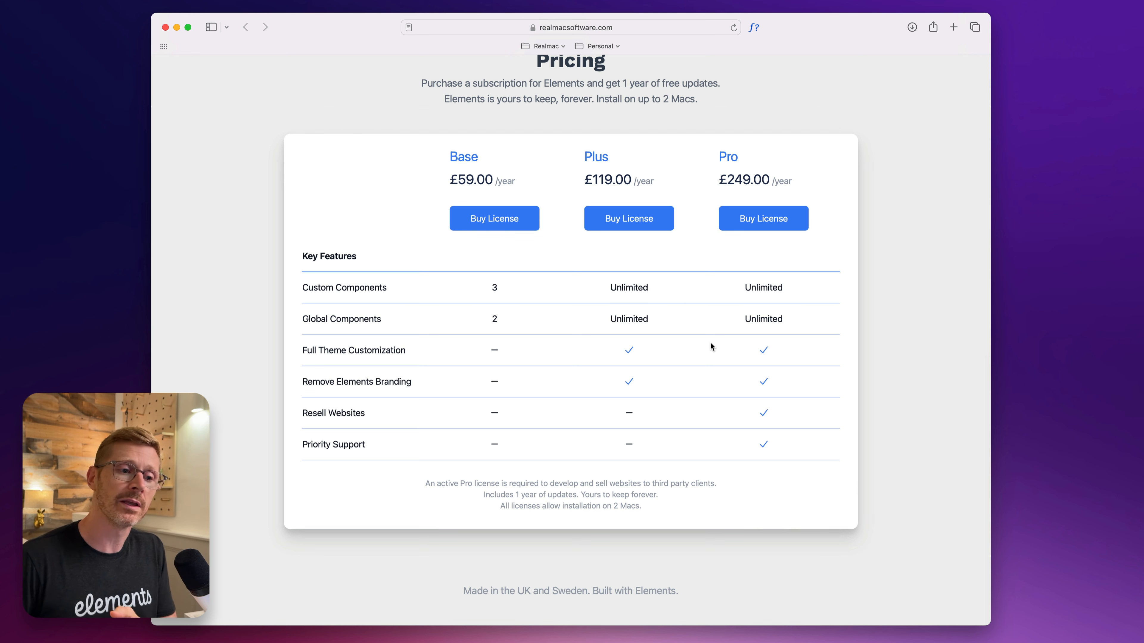
pyautogui.moveTo(720, 158); pyautogui.dragTo(793, 181)
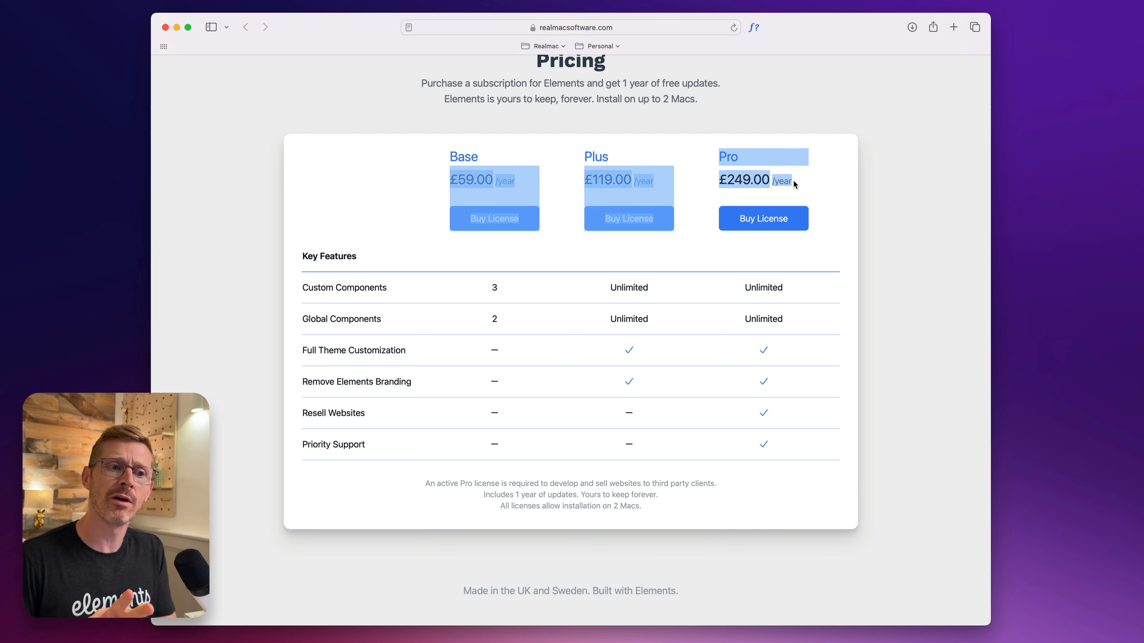
pyautogui.click(795, 183)
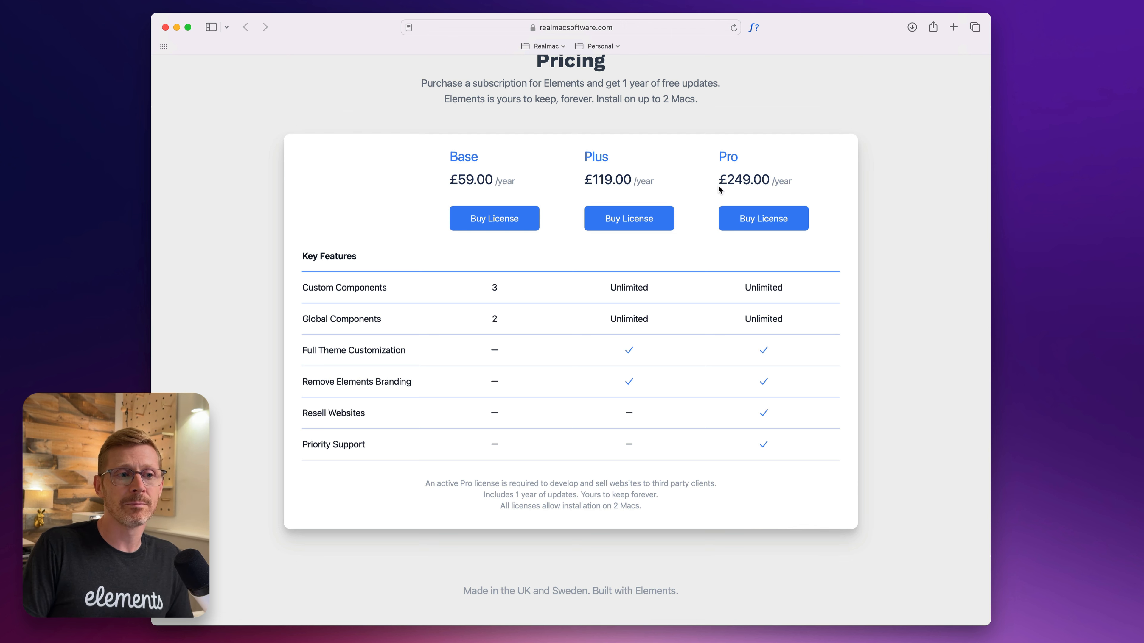
pyautogui.moveTo(719, 179); pyautogui.dragTo(792, 182)
pyautogui.click(793, 182)
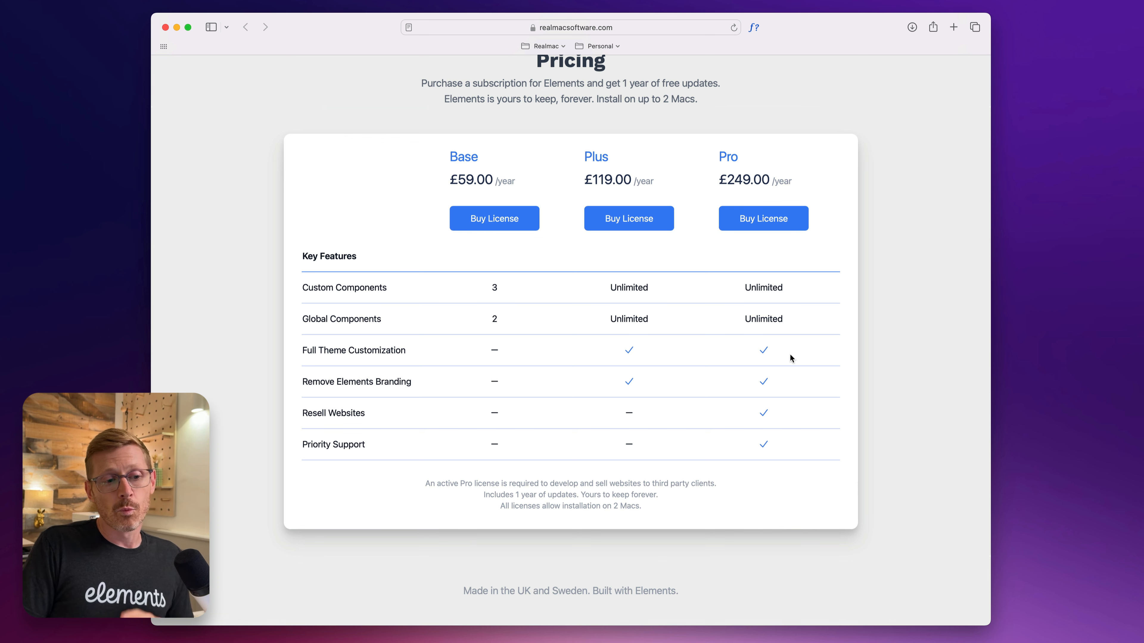
pyautogui.scroll(-1, 766, 428)
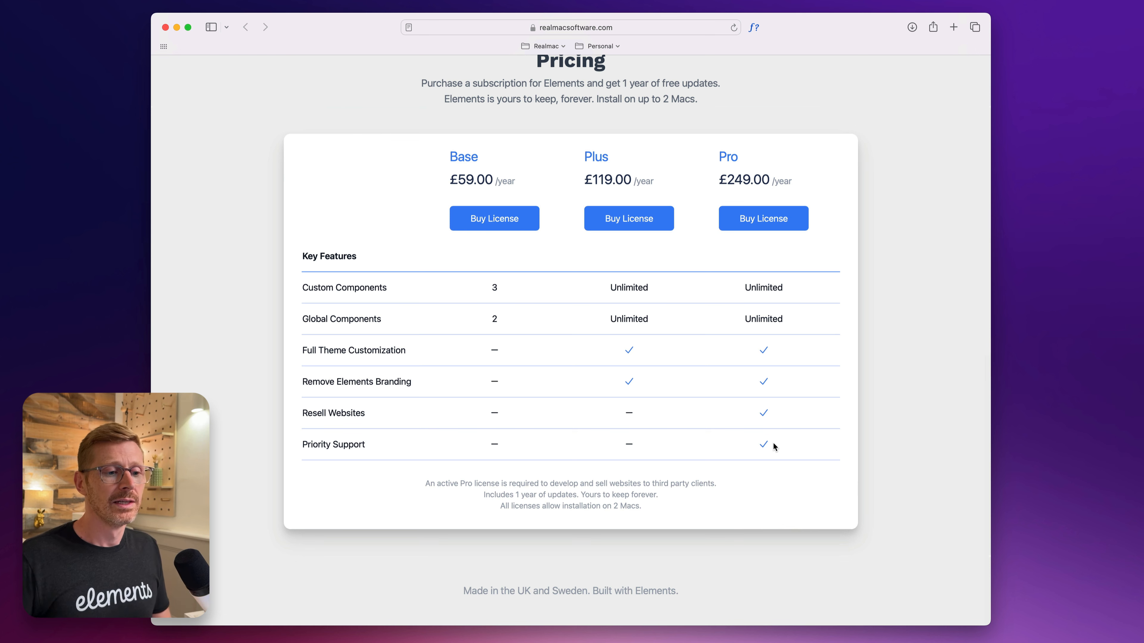
pyautogui.scroll(2, 679, 404)
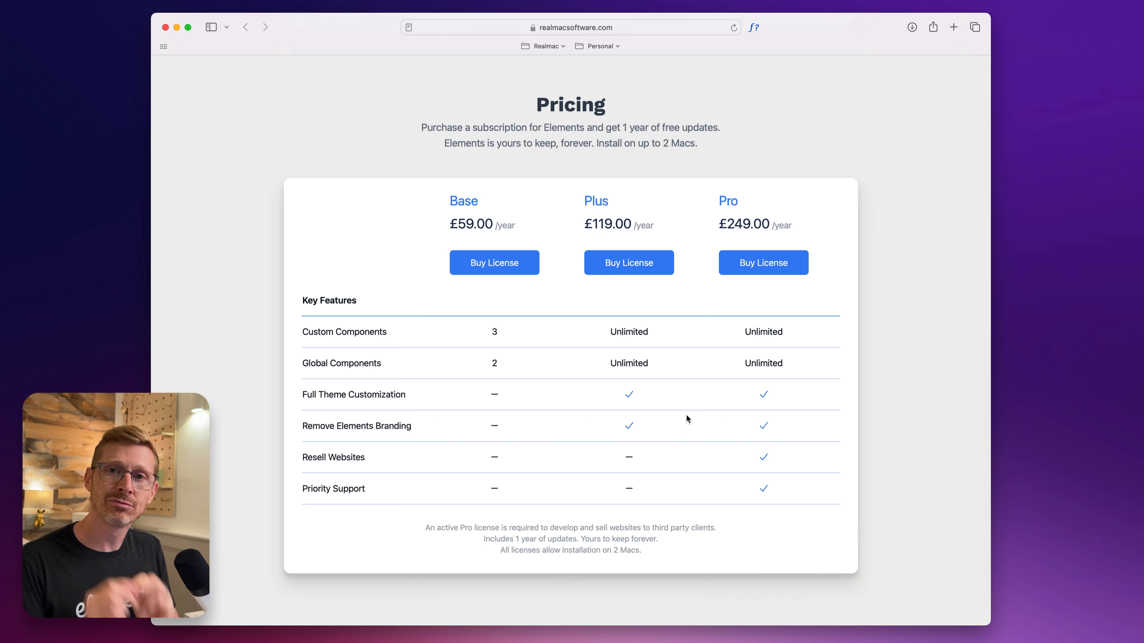
# Review the Read Me First notes again from the beginning of the beta page
pyautogui.scroll(15, 688, 416)
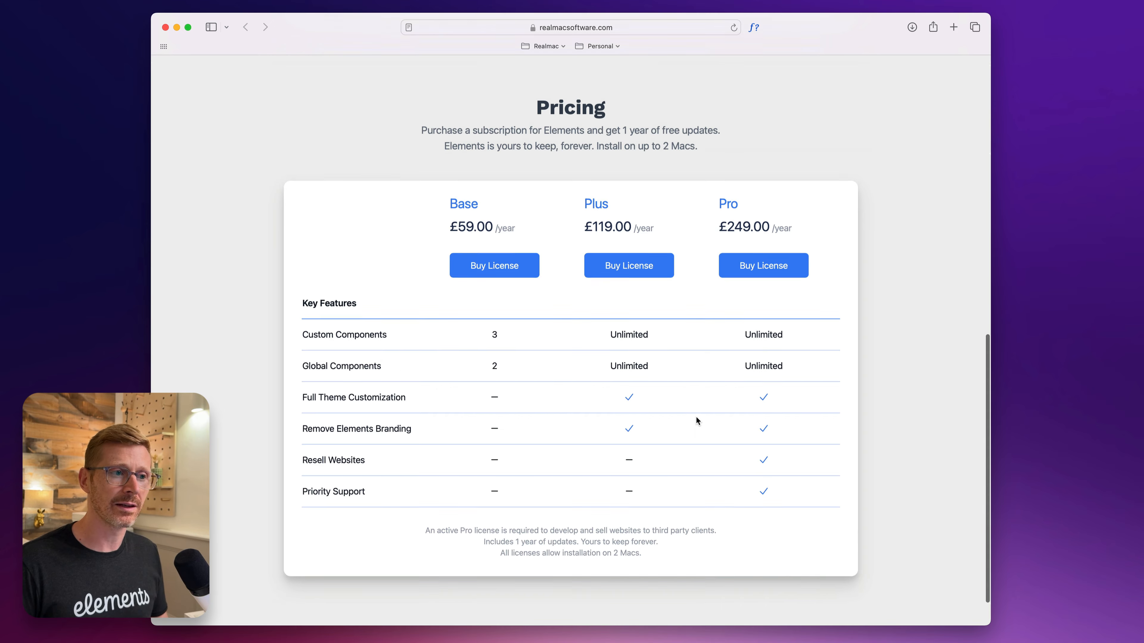
pyautogui.scroll(-2, 704, 419)
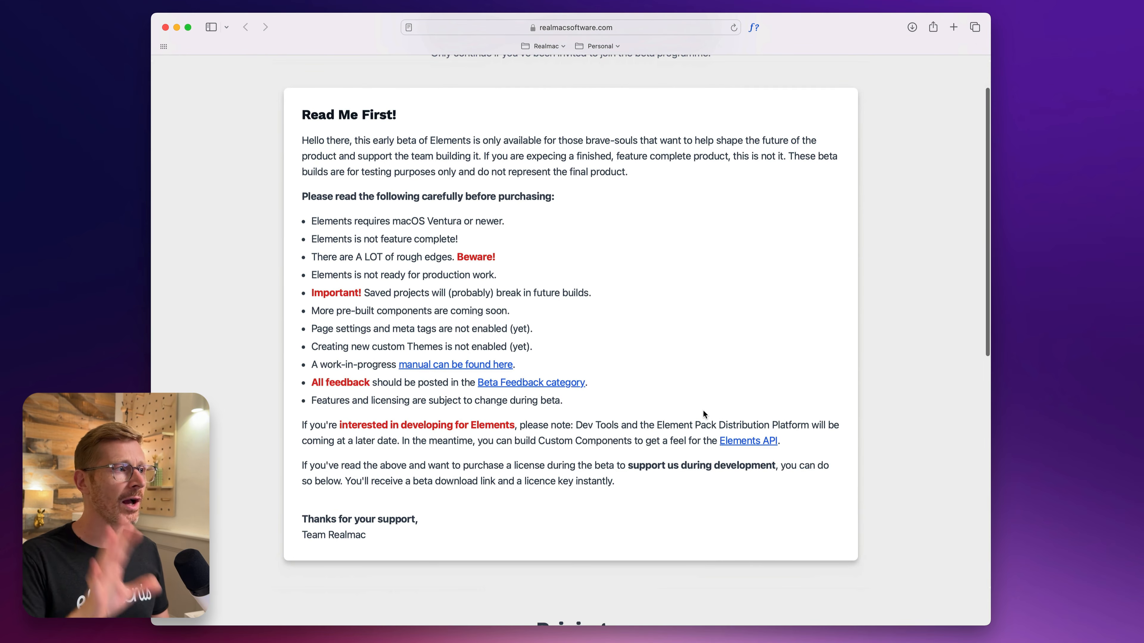
pyautogui.scroll(-3, 784, 392)
pyautogui.scroll(5, 769, 405)
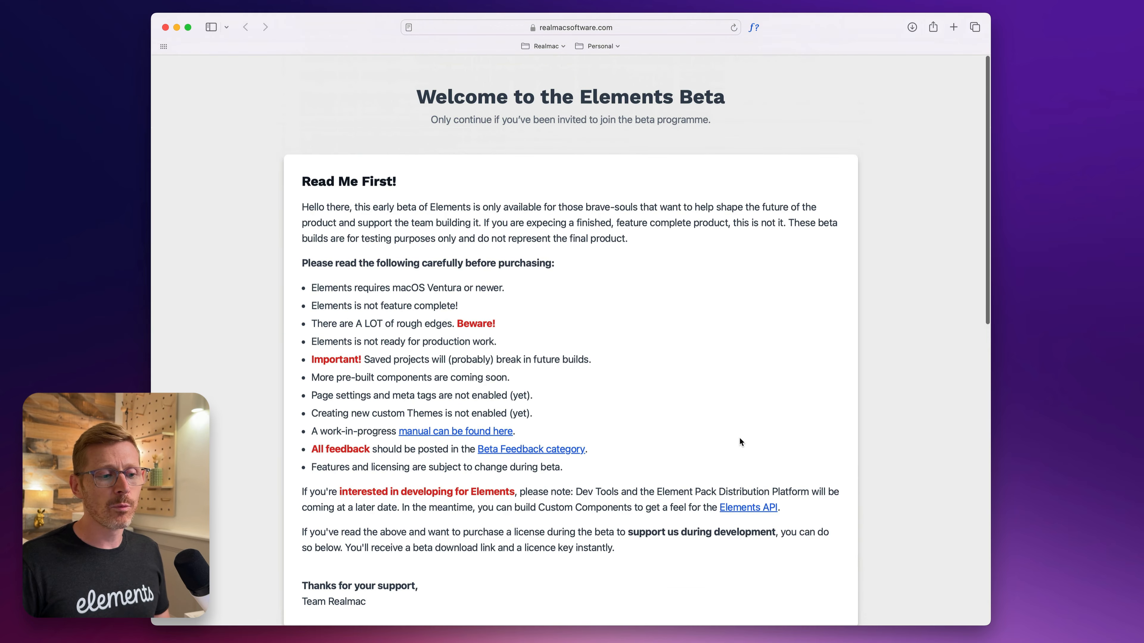
pyautogui.scroll(-3, 739, 437)
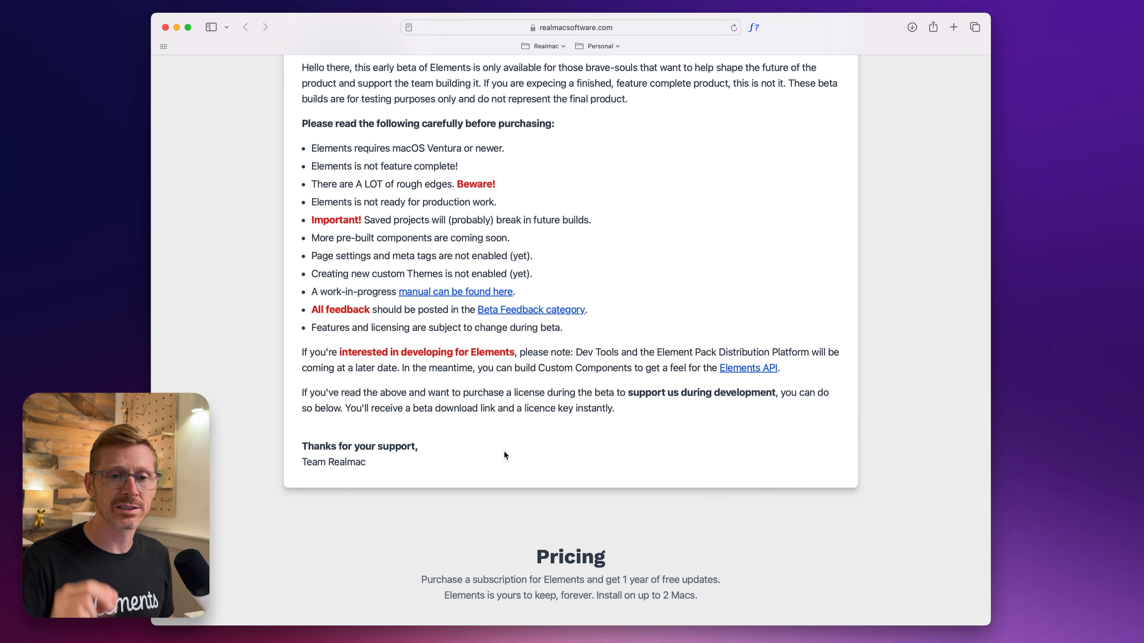
pyautogui.scroll(5, 613, 240)
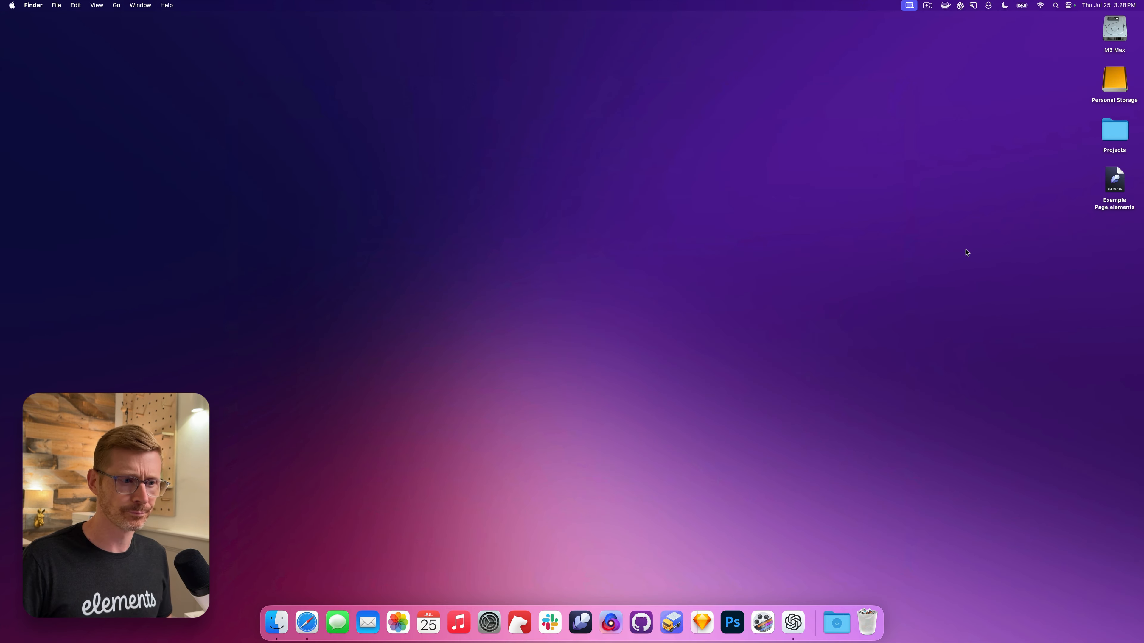
# Launch Elements, open the Example Page.elements project from the desktop, and widen its window
pyautogui.click(583, 634)
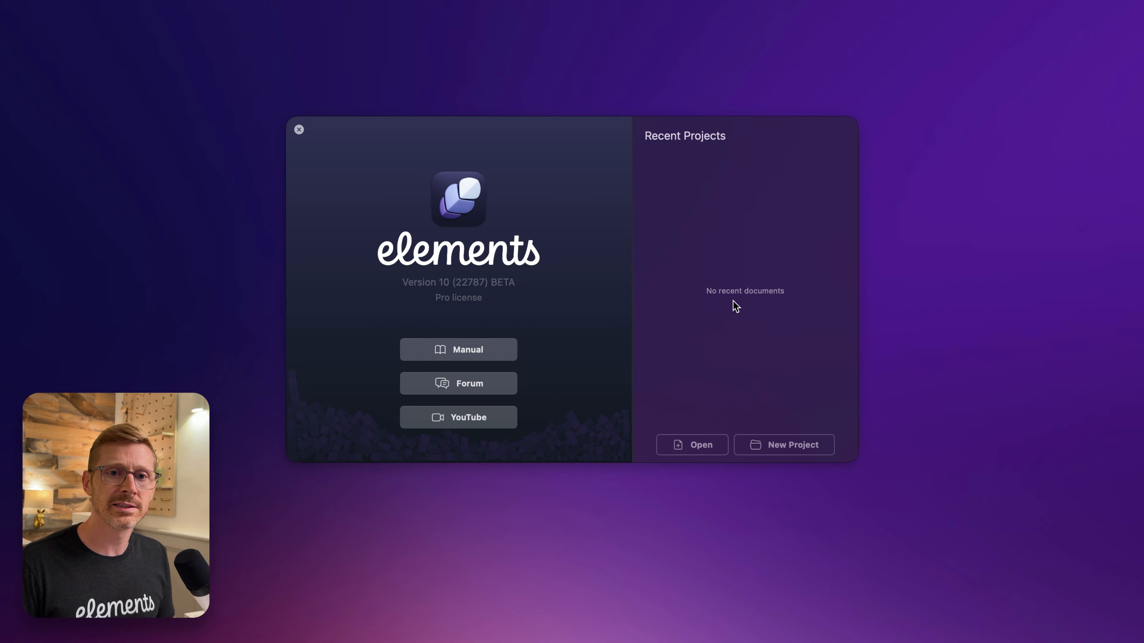
pyautogui.click(1108, 183)
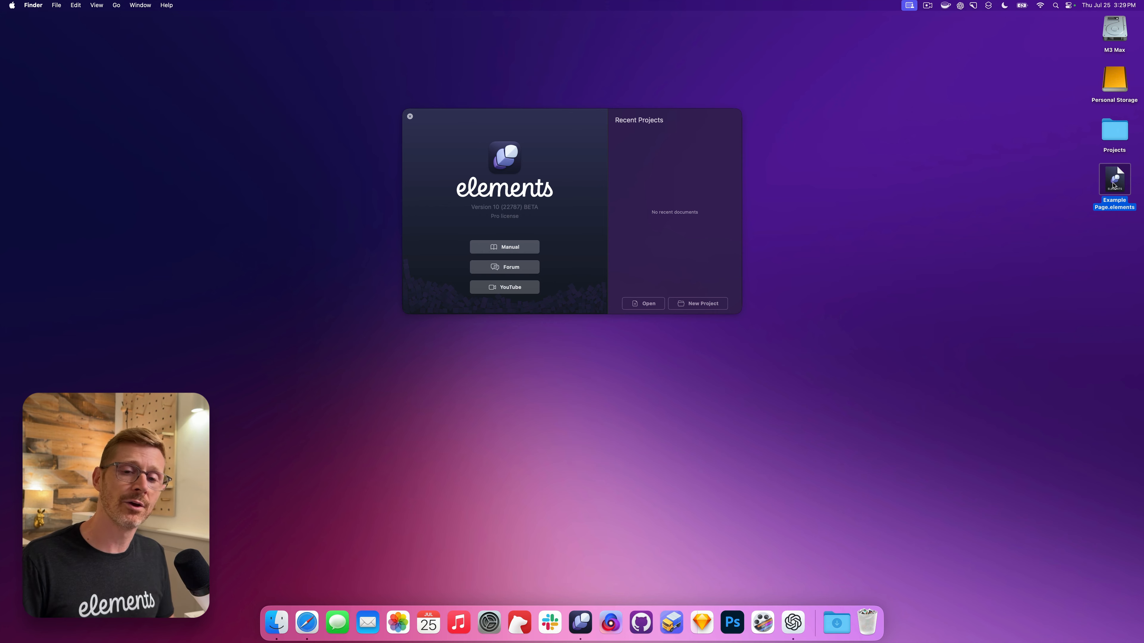
pyautogui.doubleClick(1112, 183)
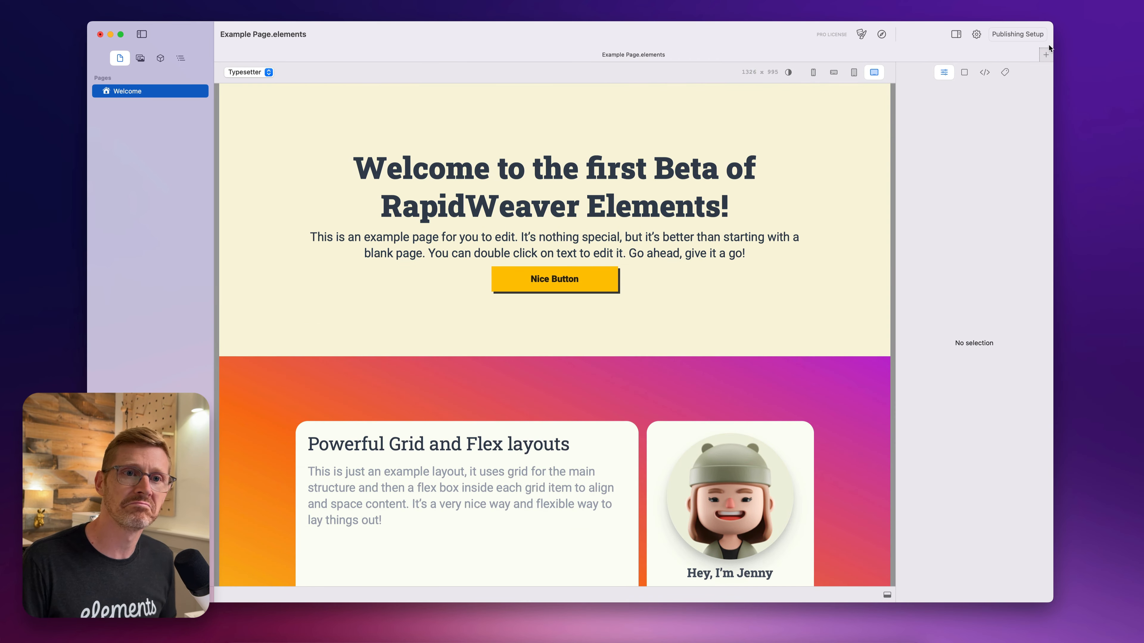
pyautogui.moveTo(1048, 21); pyautogui.dragTo(1078, 36)
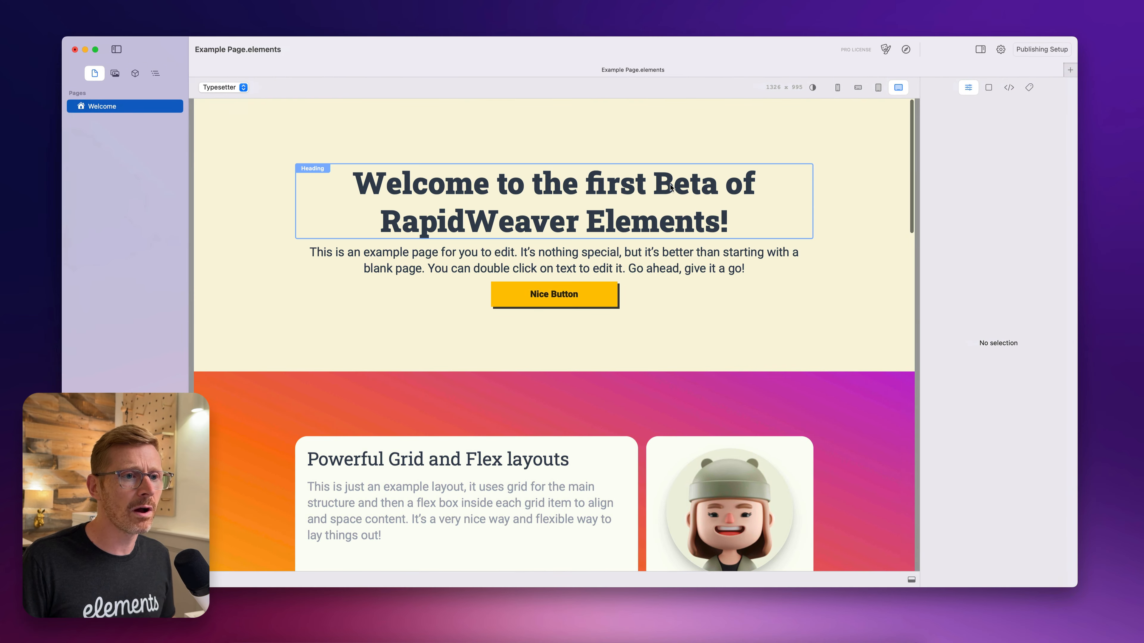
# Show the Welcome page's component outline and collapse all of its expanded top-level sections
pyautogui.click(160, 75)
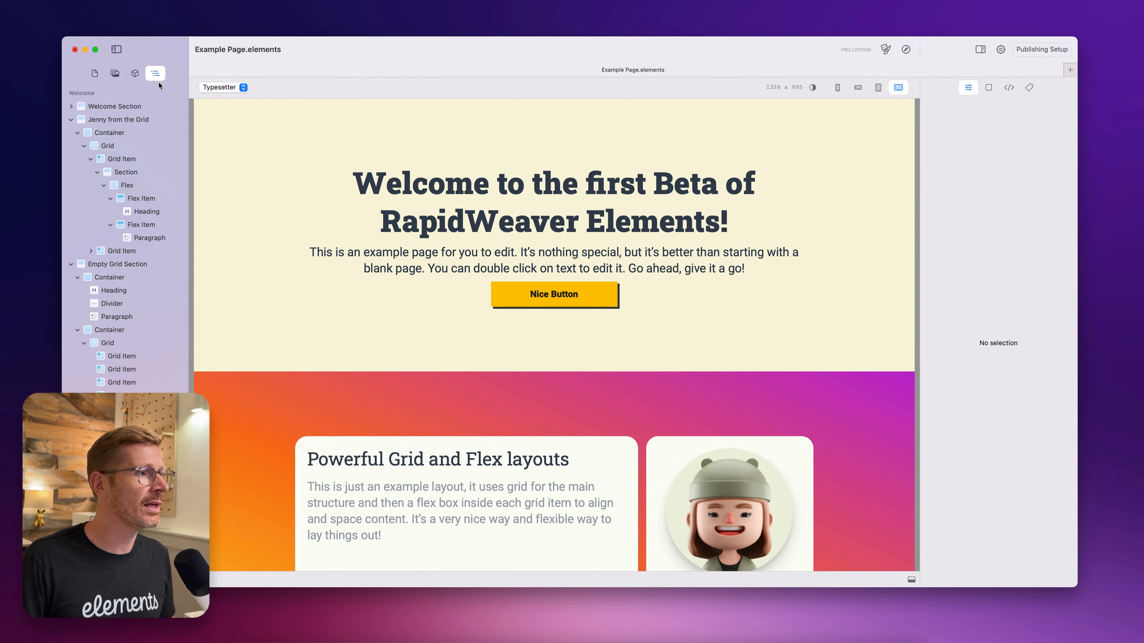
pyautogui.click(71, 119)
pyautogui.click(71, 132)
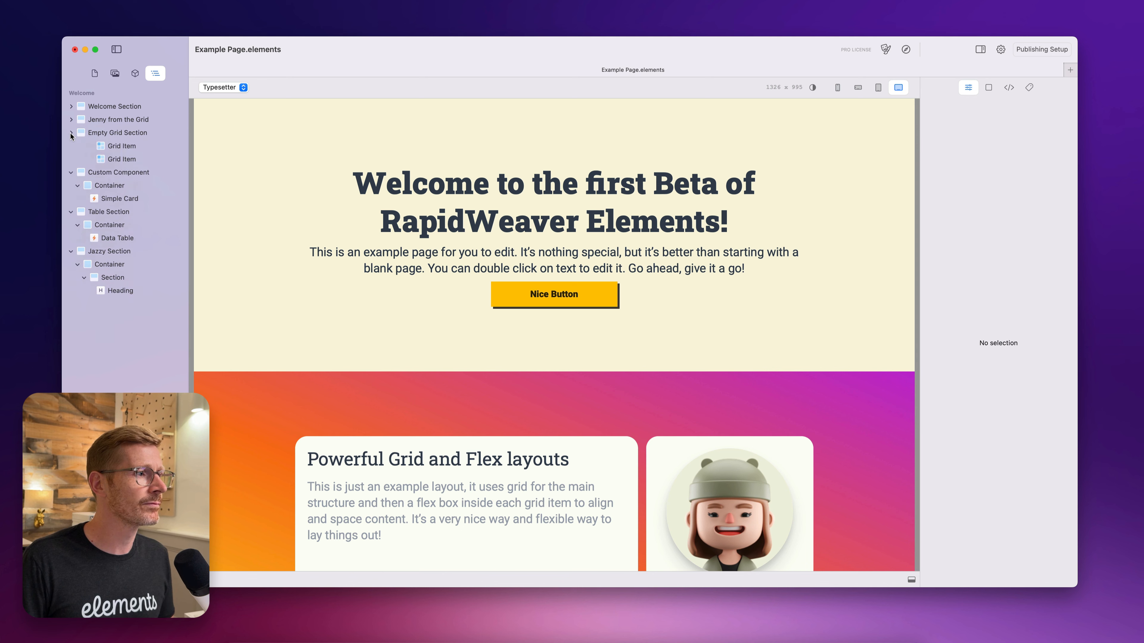
pyautogui.click(70, 146)
pyautogui.click(70, 158)
pyautogui.click(71, 172)
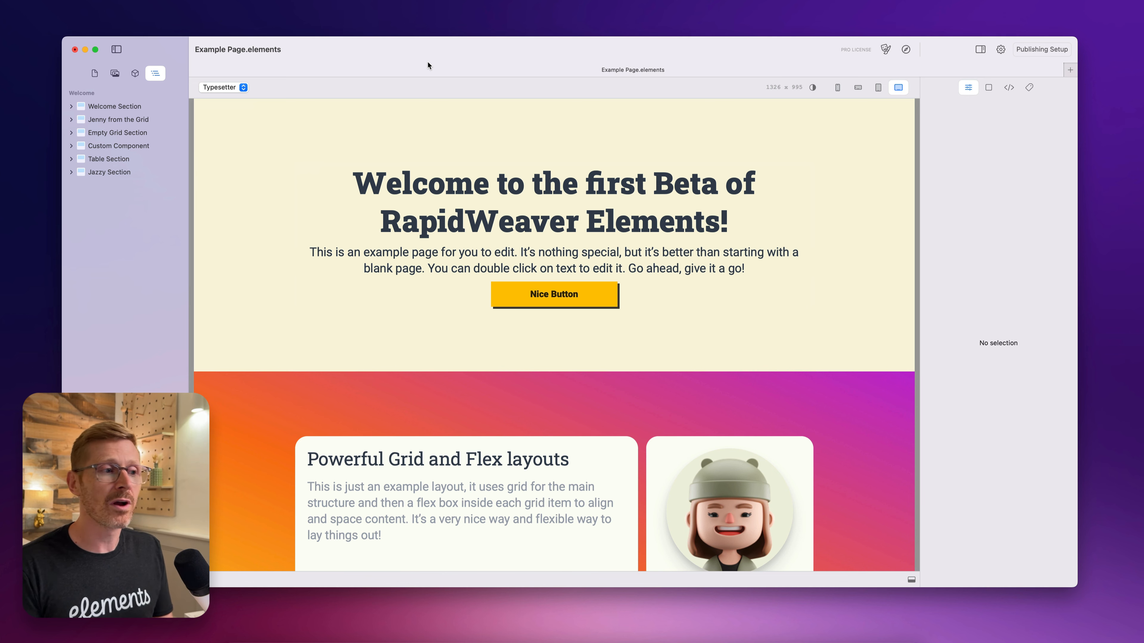
# Add a blank page to the project's page list and permanently remove it again
pyautogui.click(96, 73)
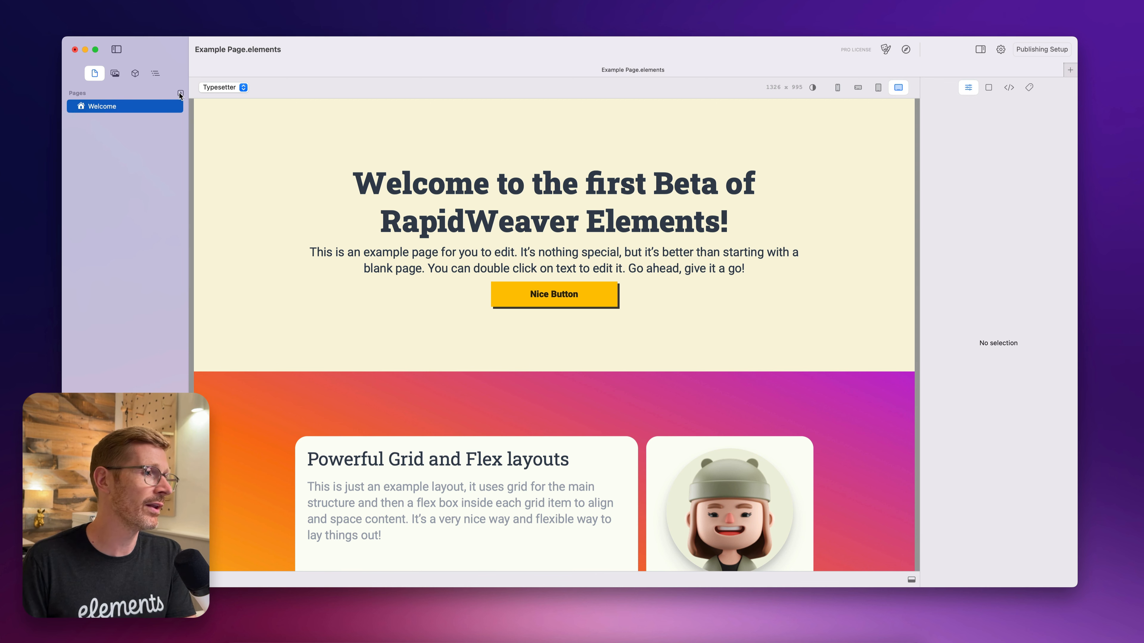
pyautogui.click(179, 93)
pyautogui.rightClick(114, 119)
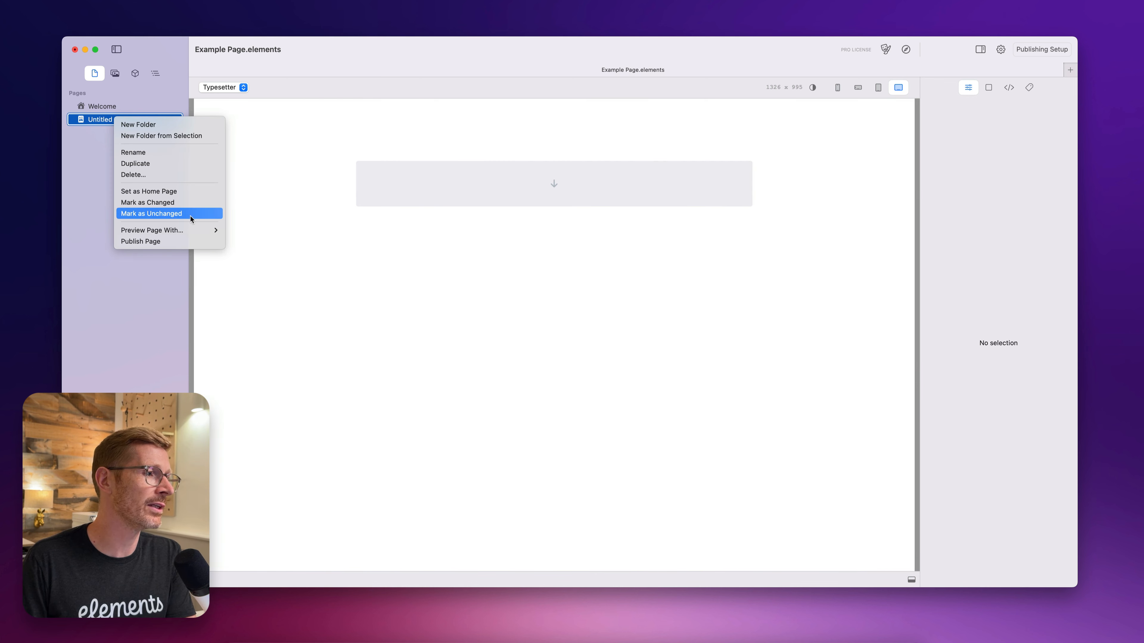
pyautogui.click(194, 174)
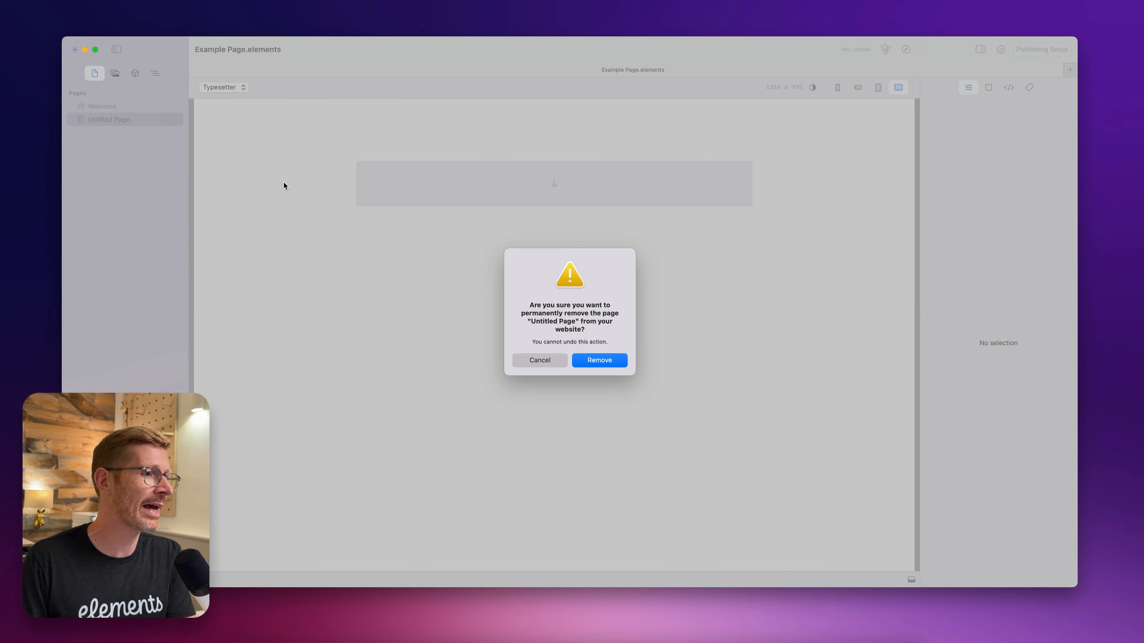
pyautogui.click(612, 364)
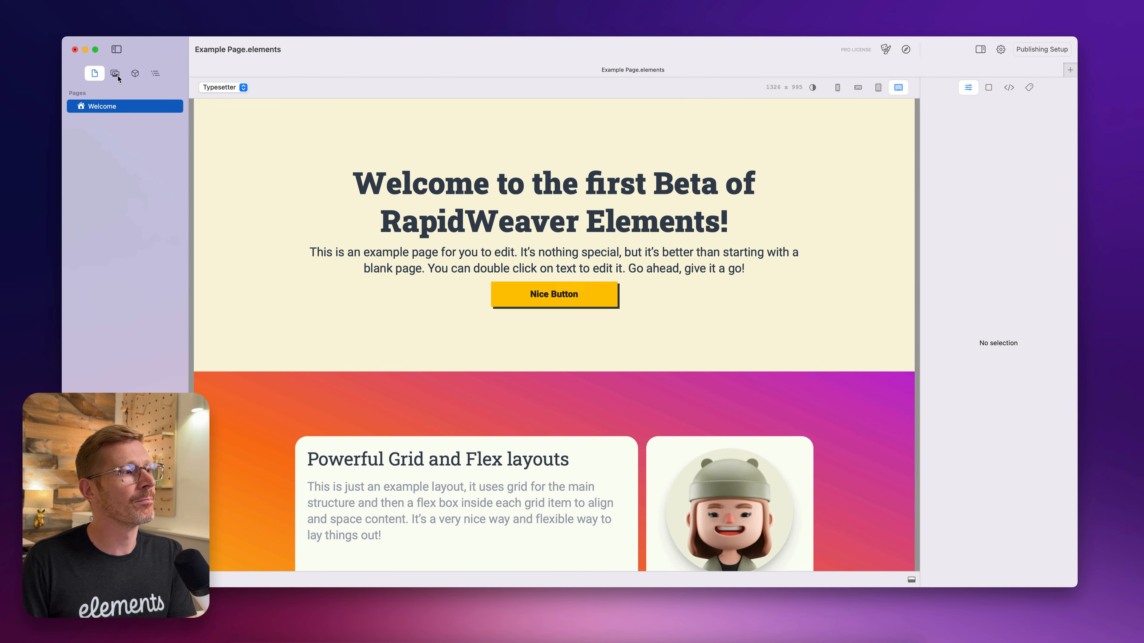
# View the project's resource files and the library of available components
pyautogui.click(117, 75)
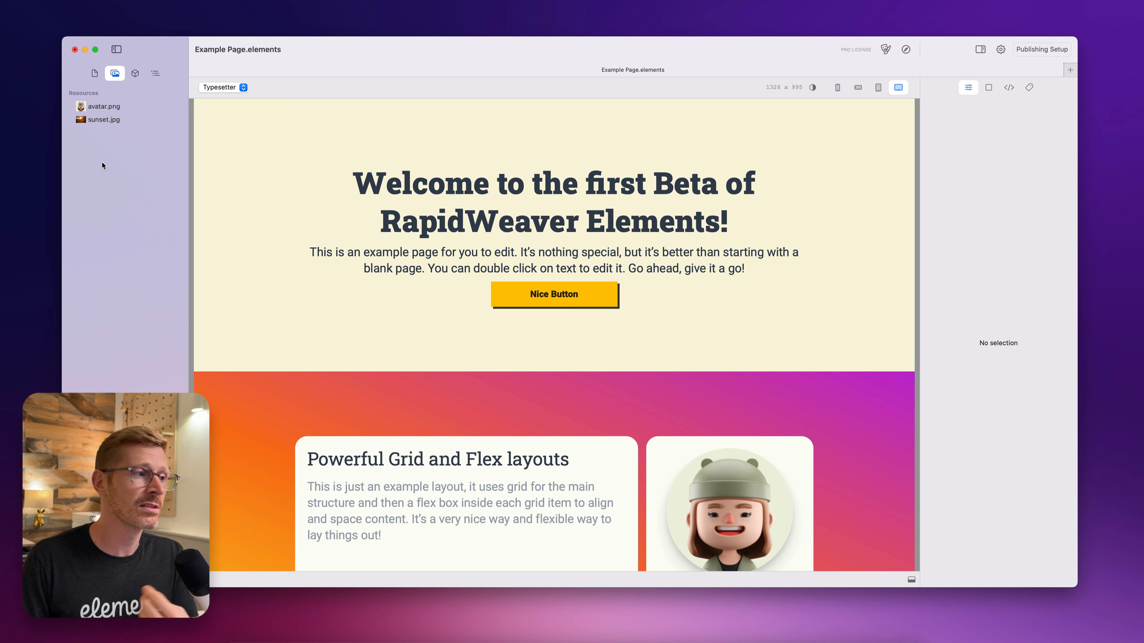
pyautogui.click(136, 75)
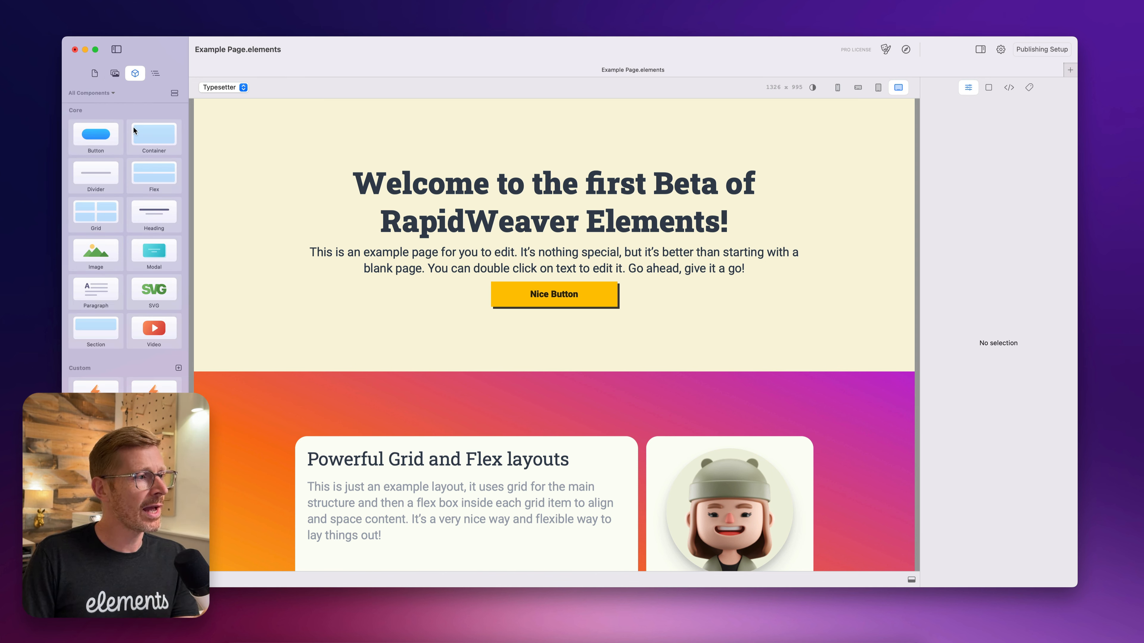
# Permanently delete the custom Font component from the project's component library
pyautogui.scroll(-5, 137, 225)
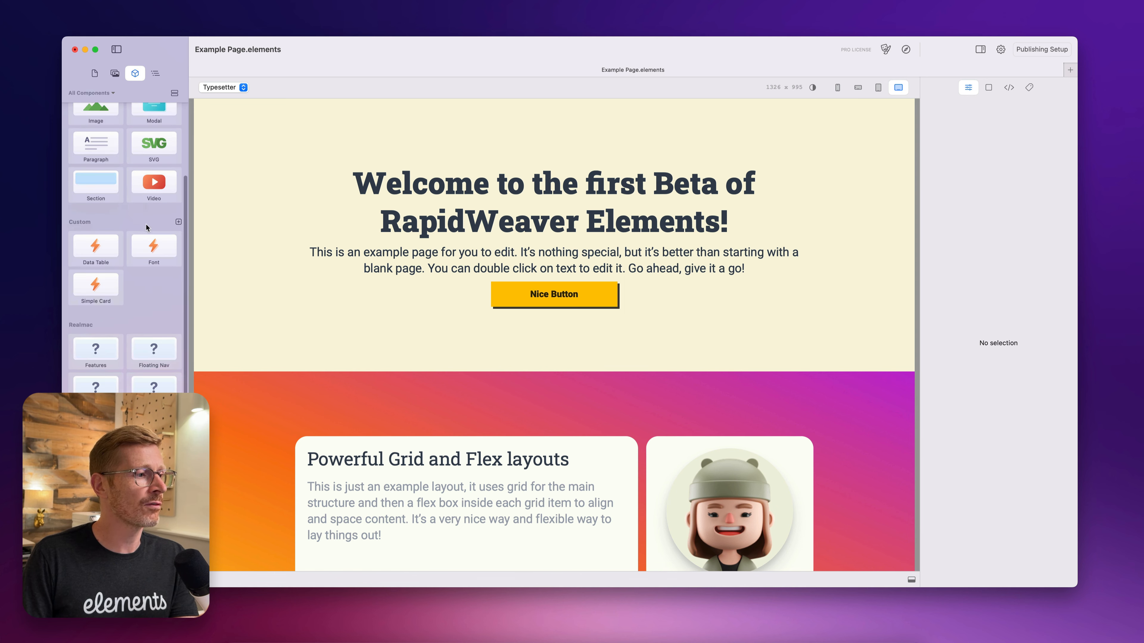
pyautogui.scroll(1, 149, 247)
pyautogui.rightClick(149, 247)
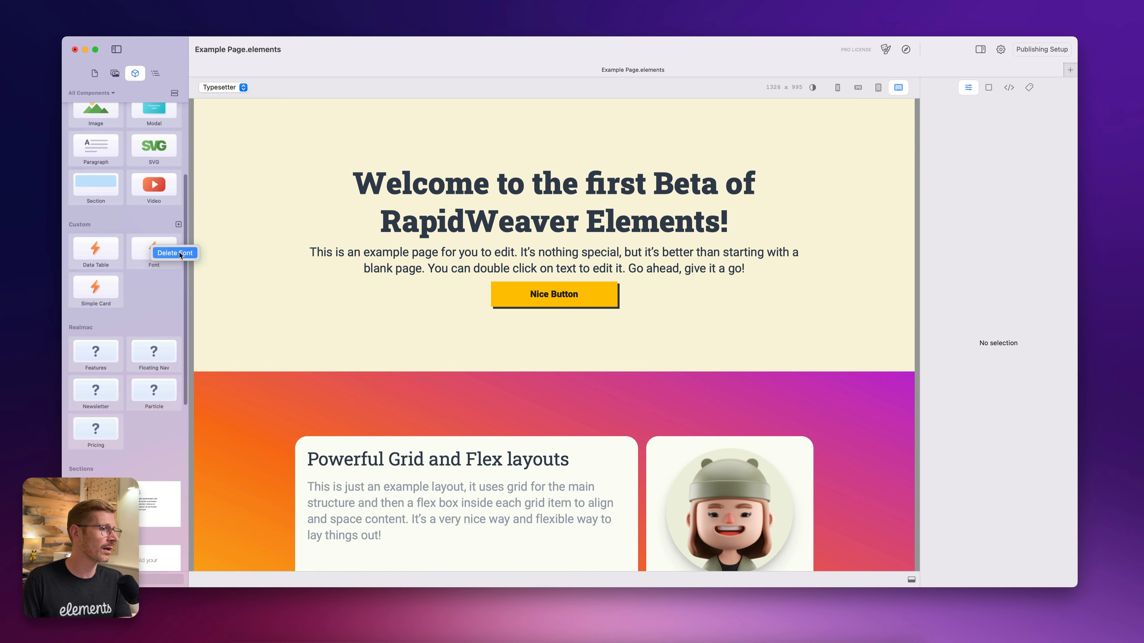
pyautogui.click(179, 252)
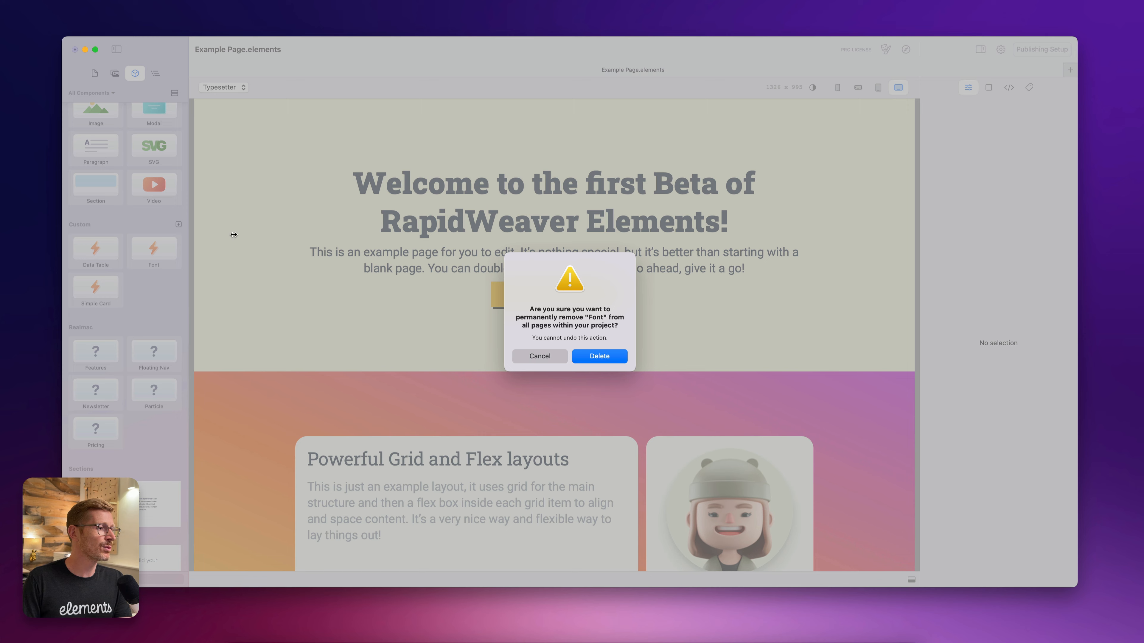
pyautogui.click(616, 356)
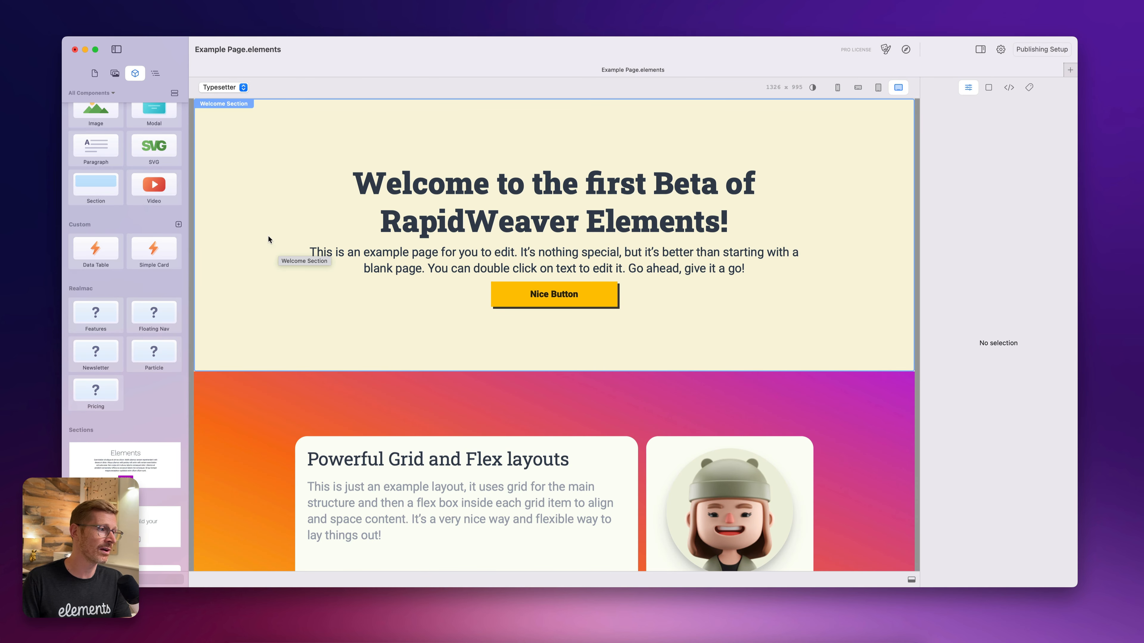
# Switch to Safari, check the license comparison on the Elements pricing page, close that page, and return to Elements
pyautogui.scroll(-4, 144, 236)
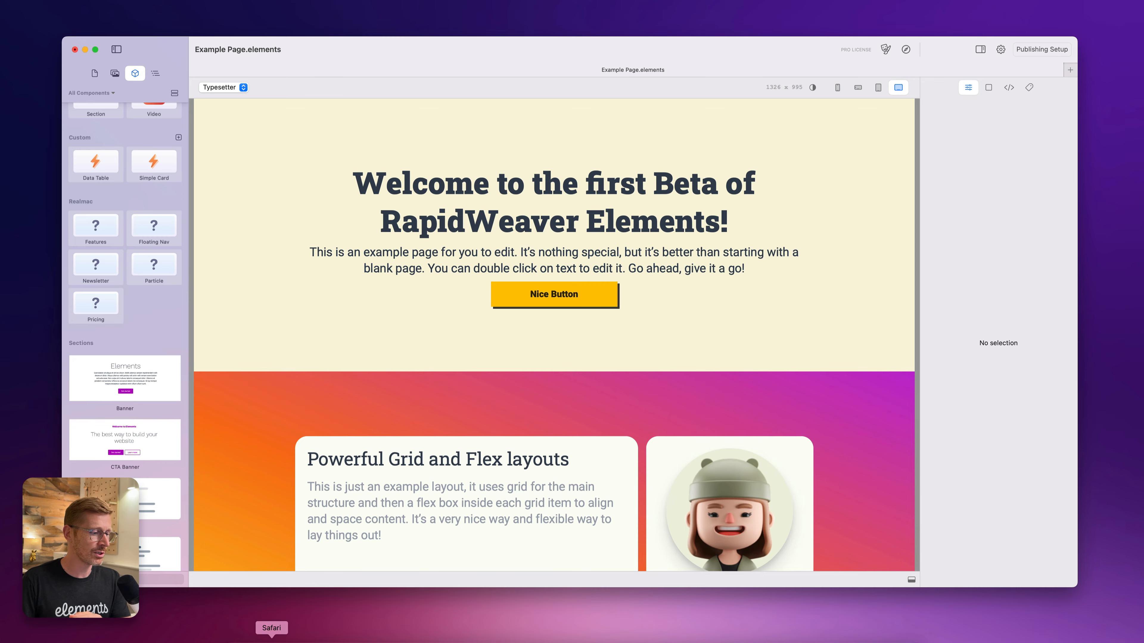
pyautogui.click(273, 642)
pyautogui.scroll(-15, 469, 275)
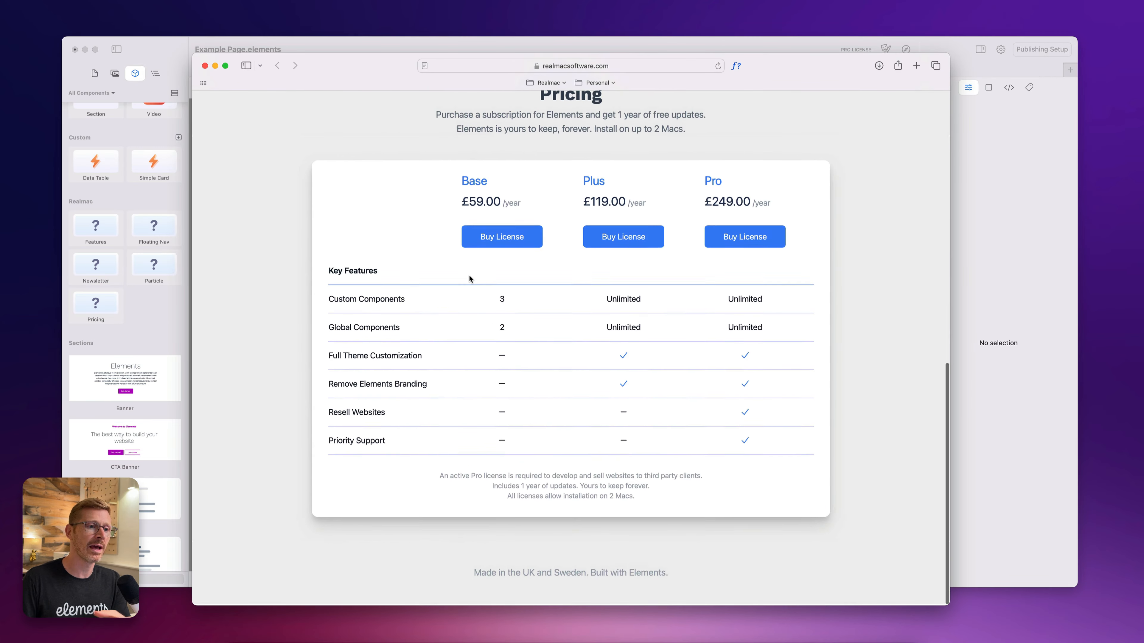
pyautogui.scroll(14, 487, 221)
pyautogui.press('super+w')
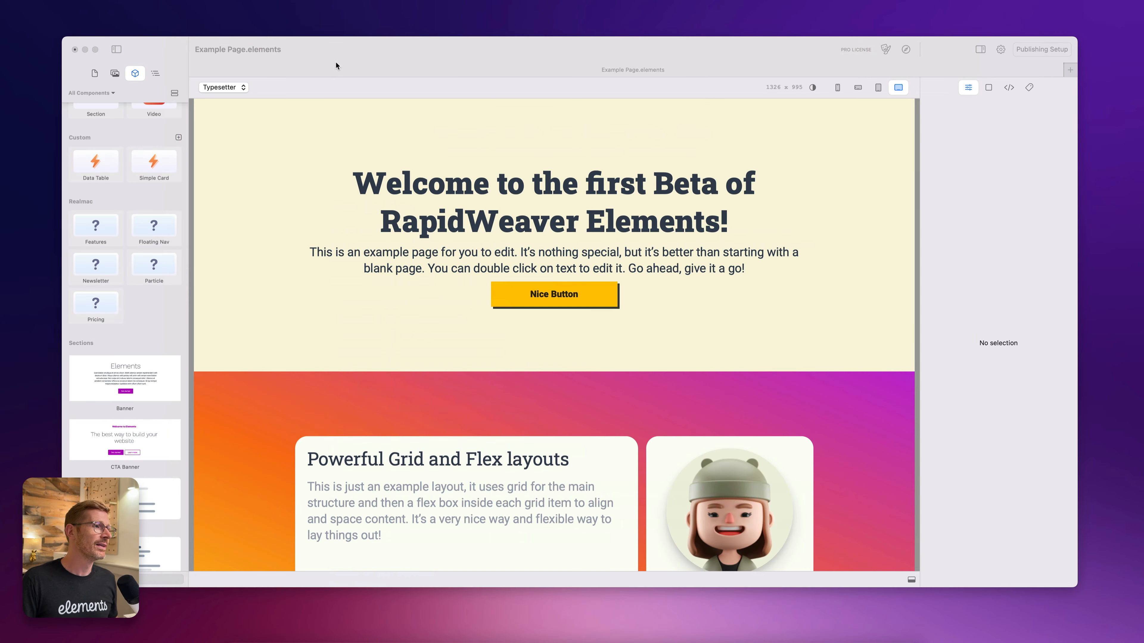
pyautogui.click(336, 63)
# Browse the component library's ready-made Sections and return to the Core components
pyautogui.scroll(-4, 153, 384)
pyautogui.scroll(-5, 153, 383)
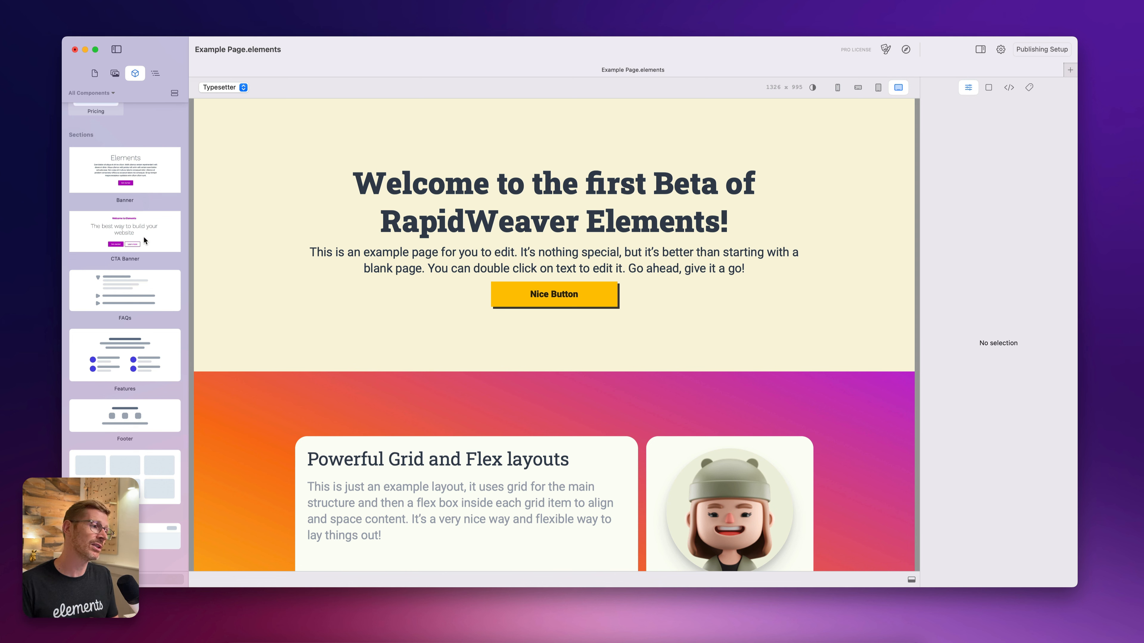
pyautogui.scroll(3, 144, 190)
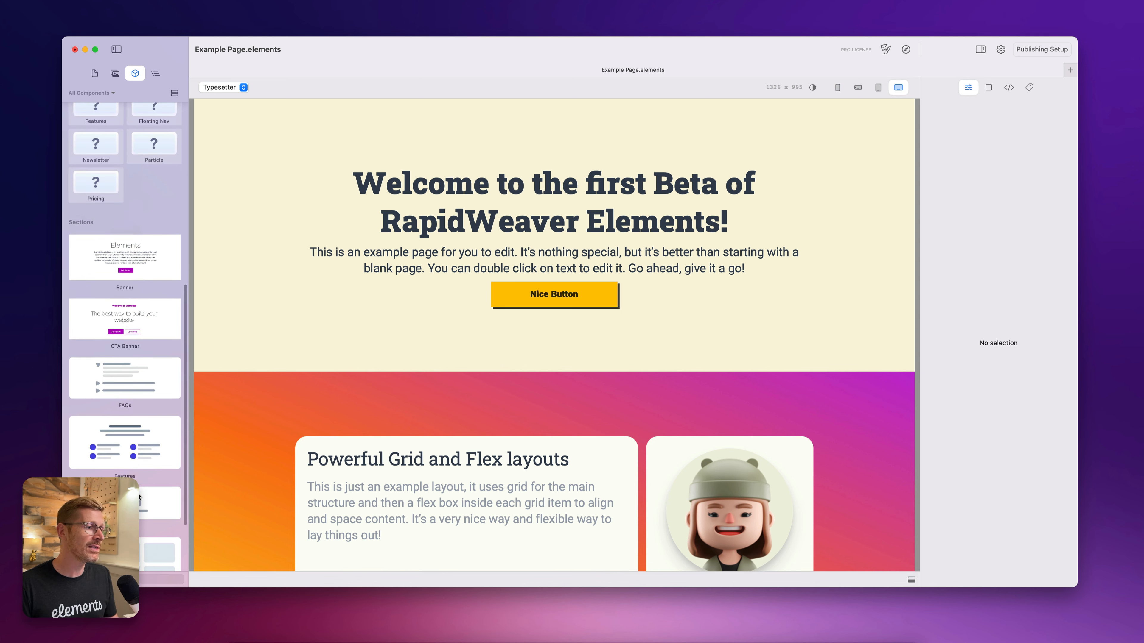
pyautogui.scroll(3, 144, 477)
pyautogui.scroll(3, 146, 477)
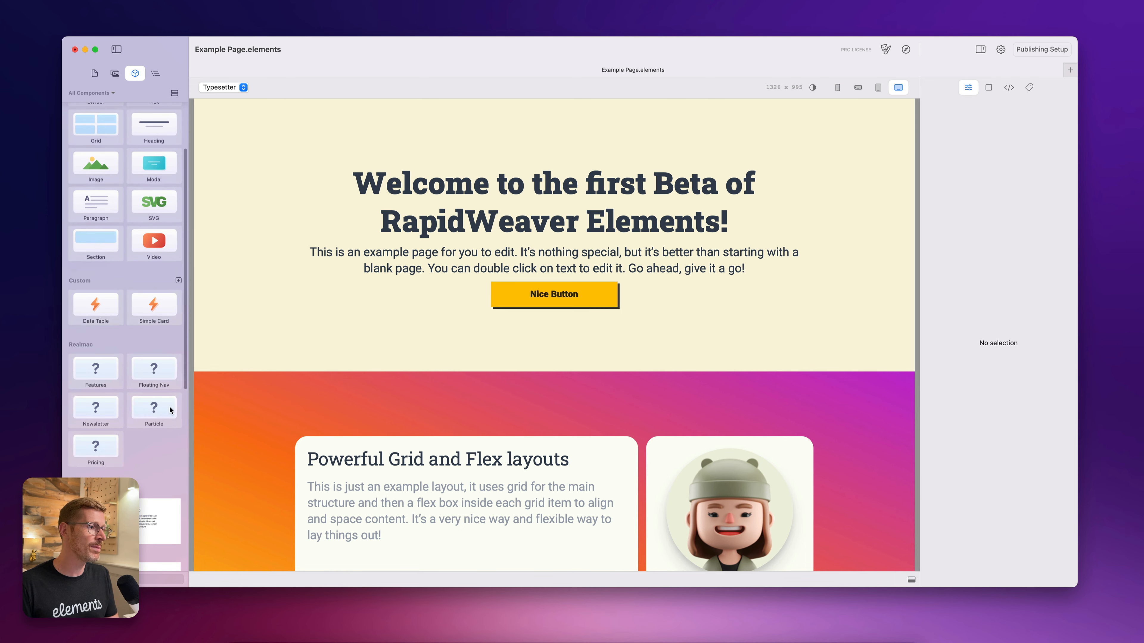
pyautogui.scroll(5, 91, 405)
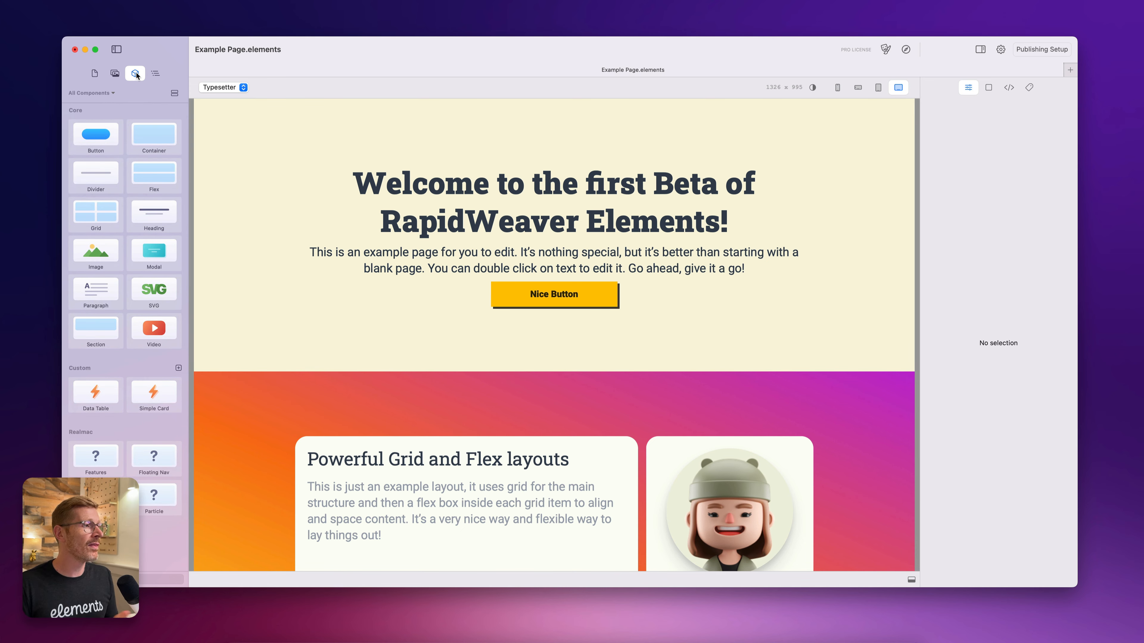
# Show the Welcome page's component outline and inspect the Welcome Section, its Nice Button, and its Container
pyautogui.click(154, 74)
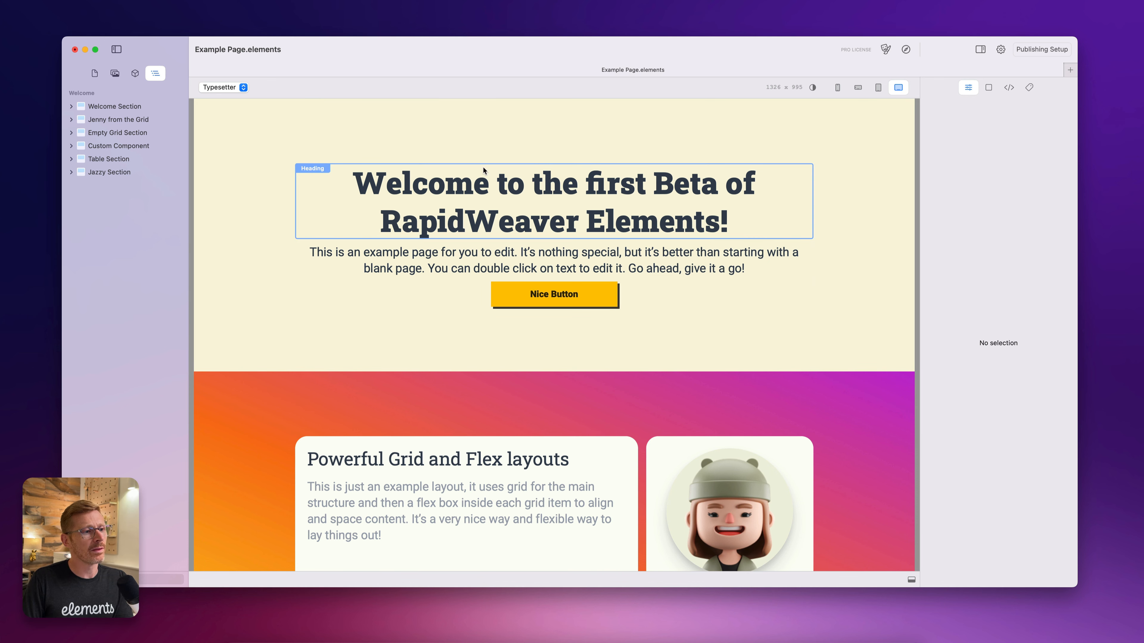
pyautogui.click(453, 117)
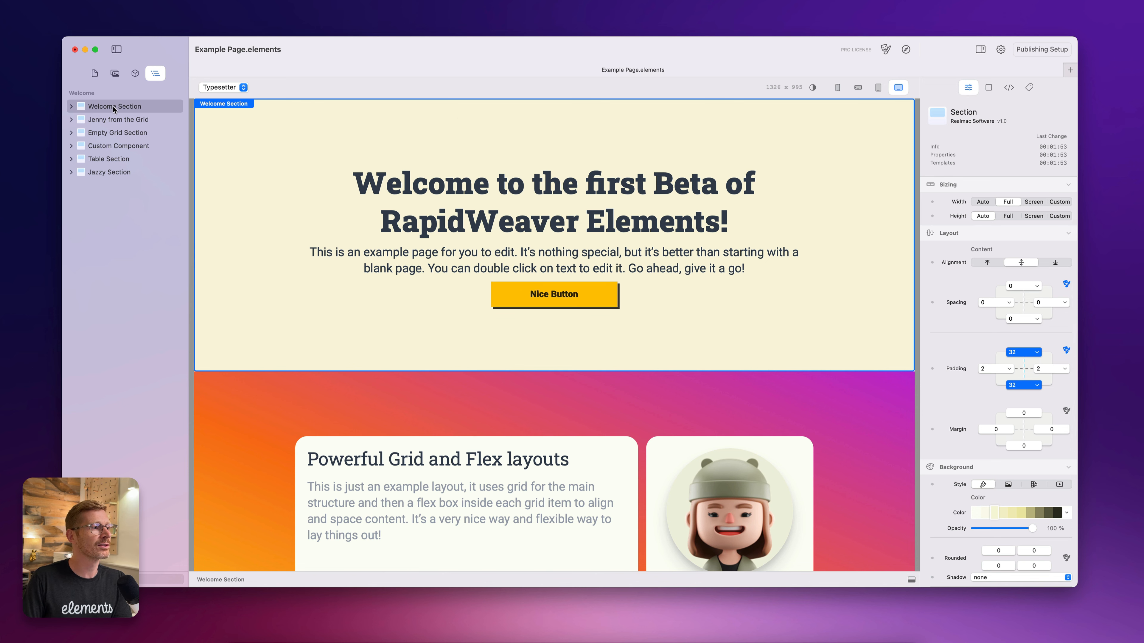
pyautogui.click(519, 291)
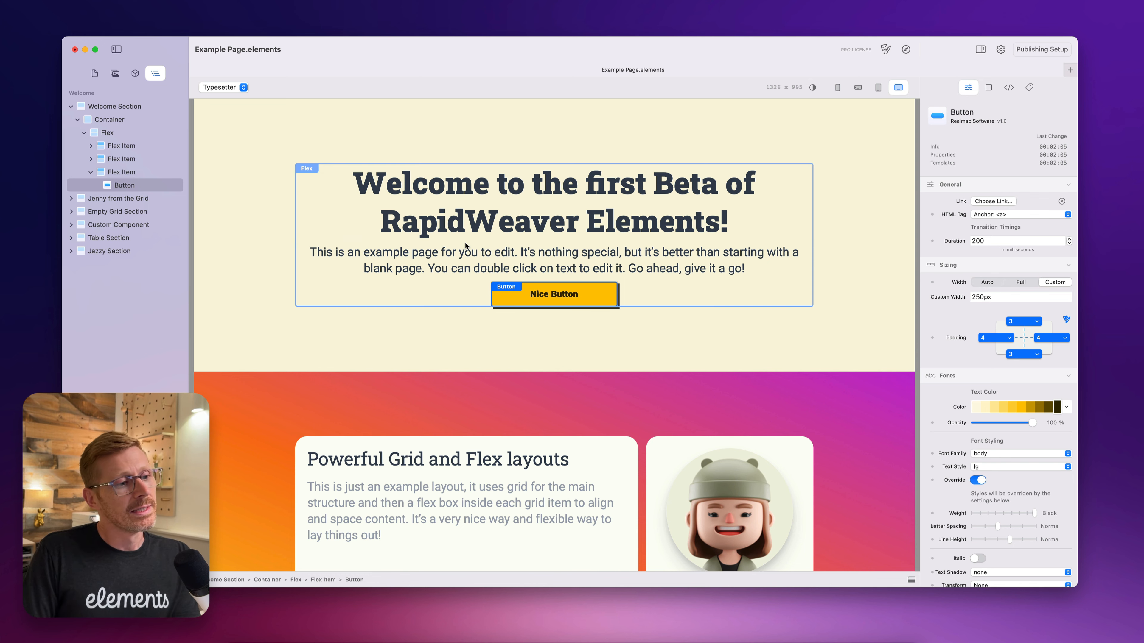
pyautogui.click(108, 106)
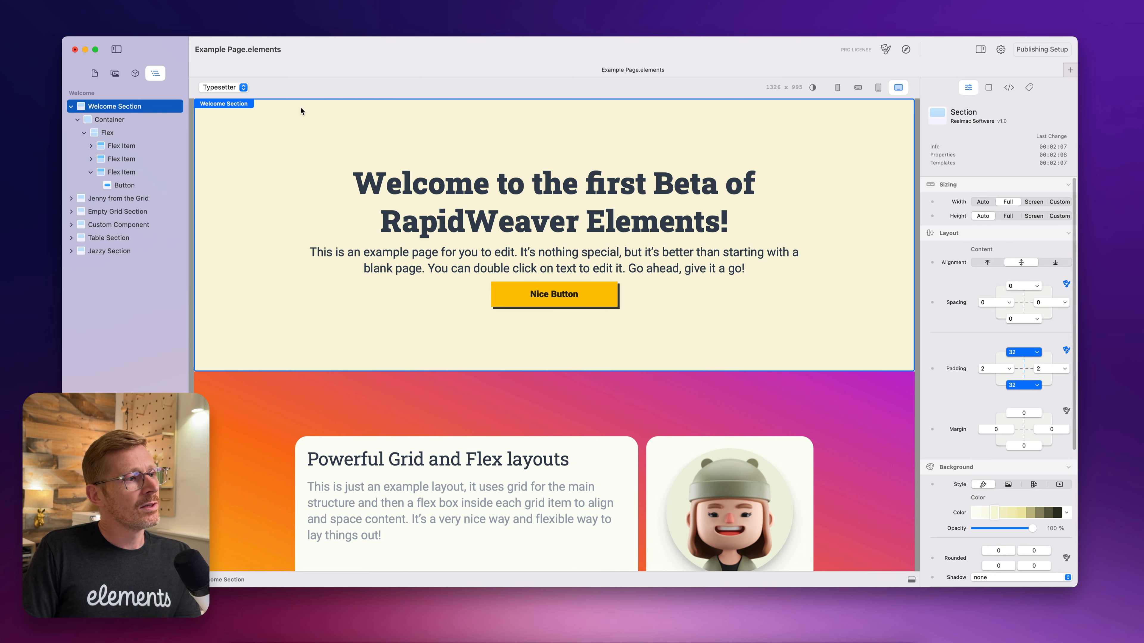
pyautogui.click(100, 120)
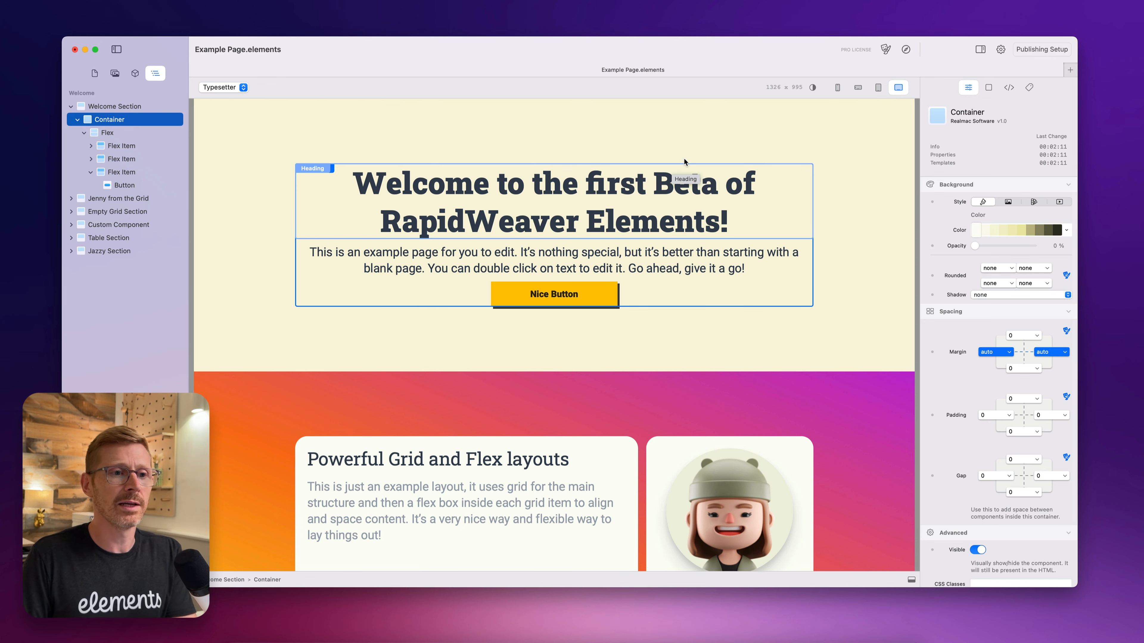
# View the project theme's color palettes and responsive screen breakpoints in an enlarged theme window, and close it
pyautogui.click(883, 50)
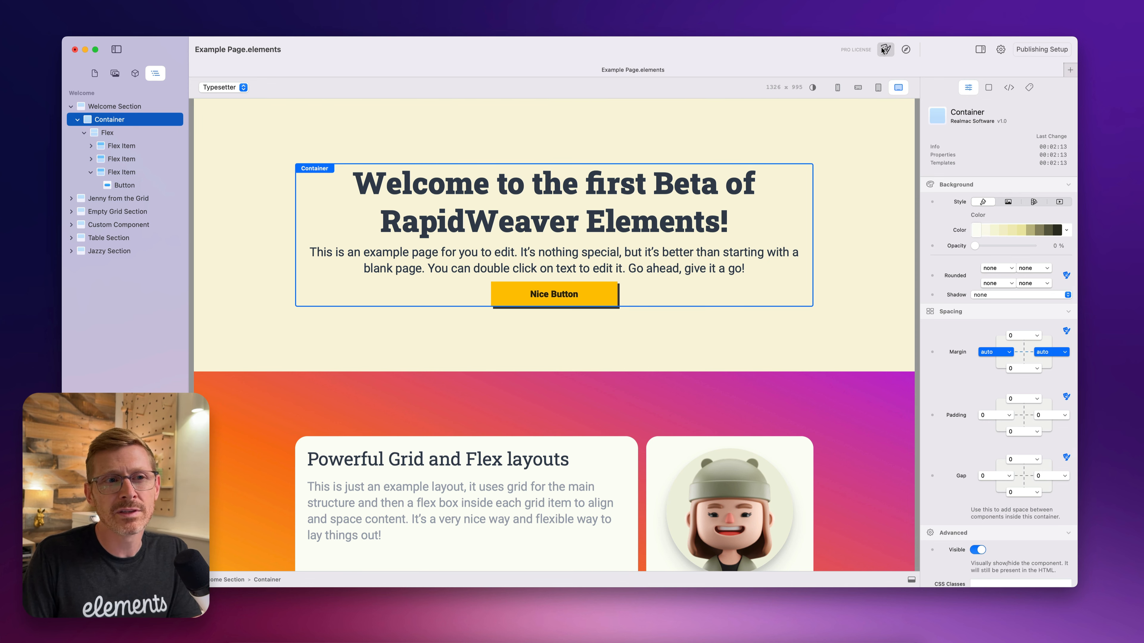
pyautogui.moveTo(495, 396); pyautogui.dragTo(905, 97)
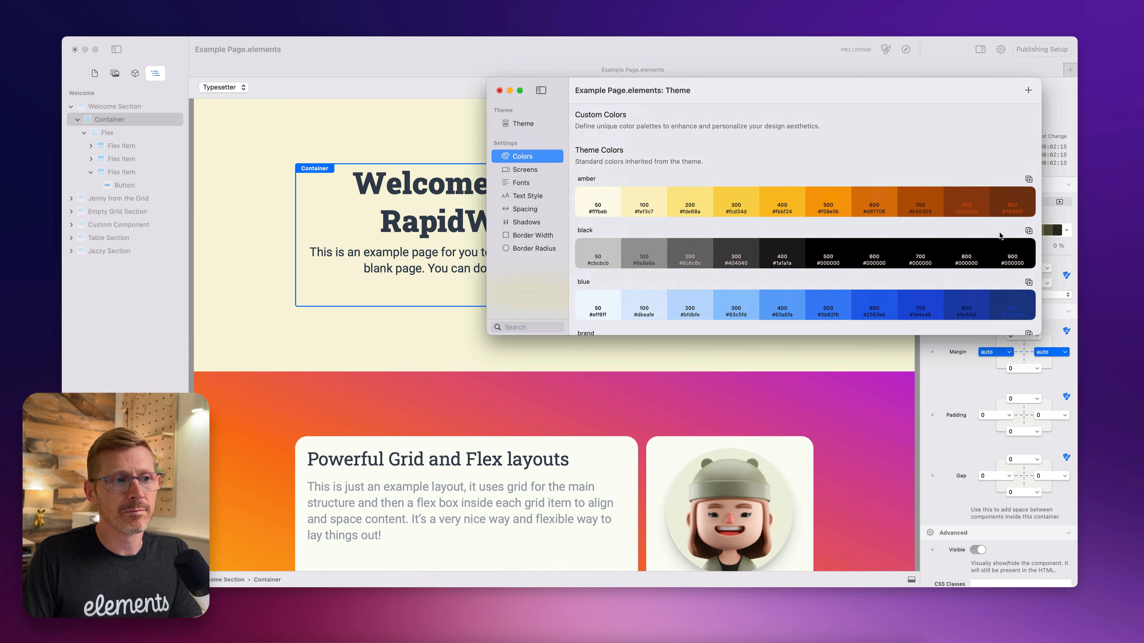
pyautogui.moveTo(1038, 334); pyautogui.dragTo(1004, 506)
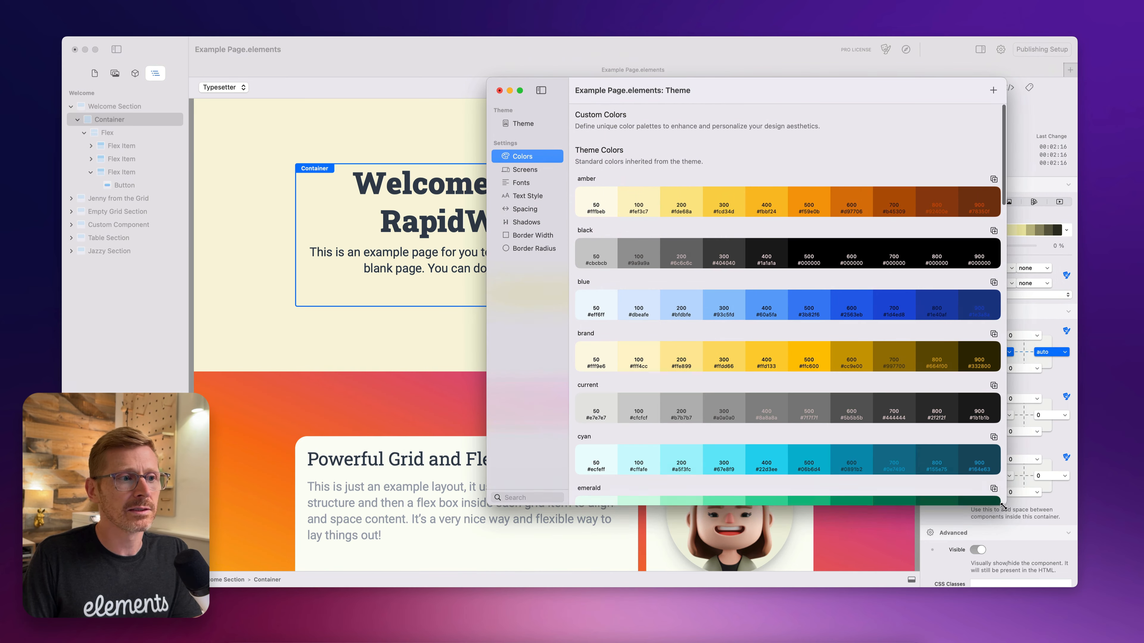
pyautogui.click(547, 172)
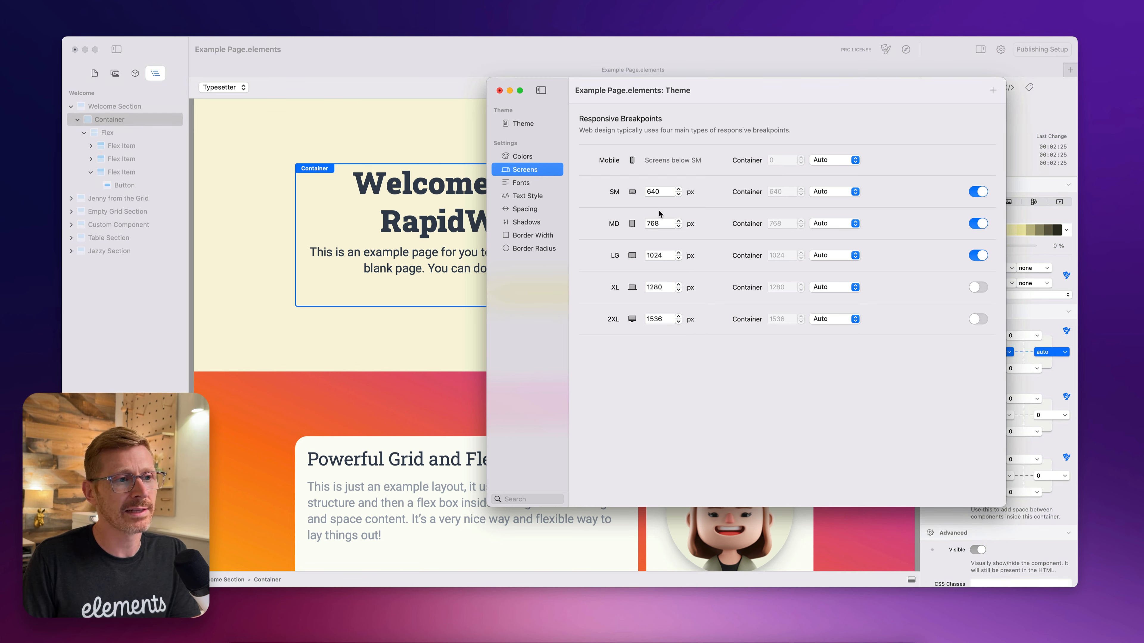
pyautogui.click(499, 90)
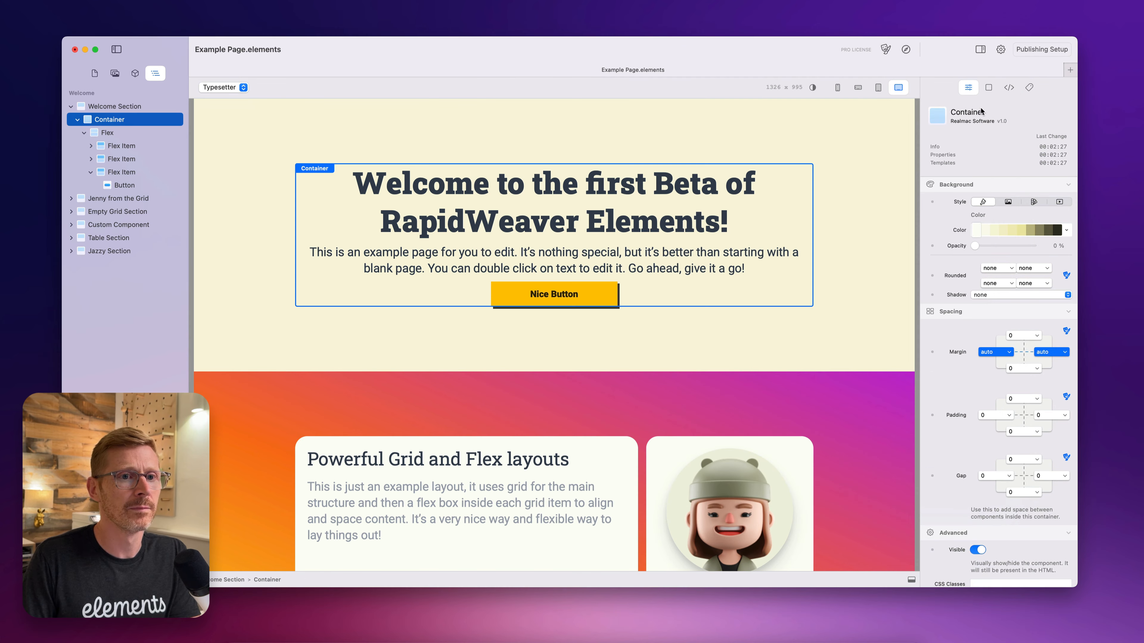
# Narrow the page preview slightly and expand the Flex Items holding the heading and paragraph in the Welcome Section outline
pyautogui.moveTo(918, 116)
pyautogui.mouseDown()
pyautogui.moveTo(681, 119)
pyautogui.moveTo(923, 120)
pyautogui.moveTo(766, 123)
pyautogui.moveTo(911, 123)
pyautogui.mouseUp()
pyautogui.click(118, 135)
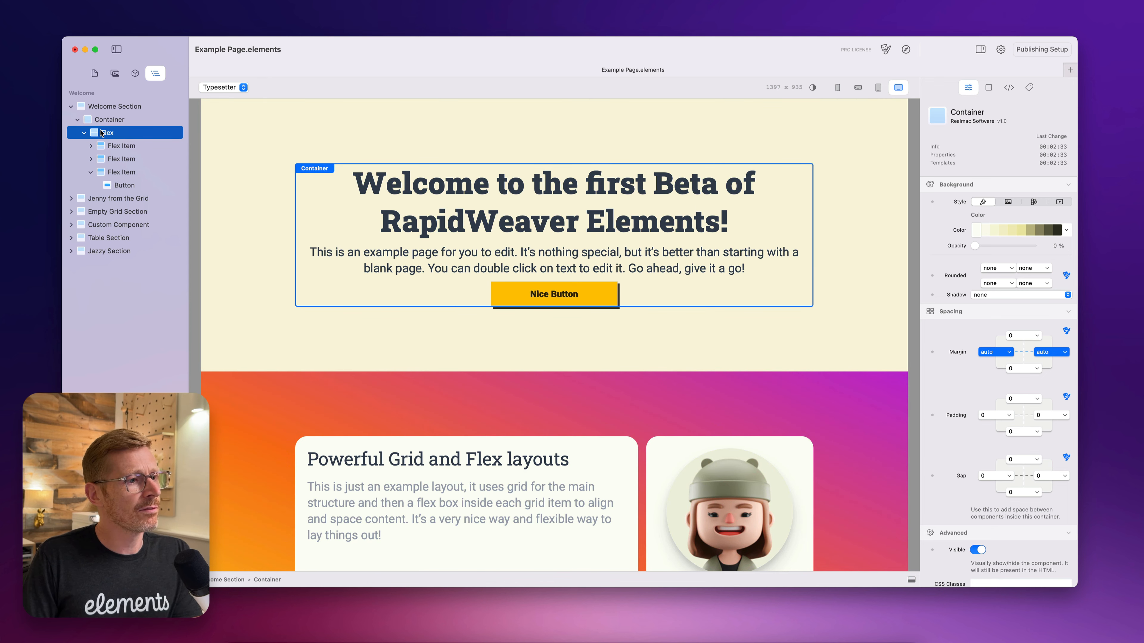
pyautogui.click(110, 147)
pyautogui.click(91, 146)
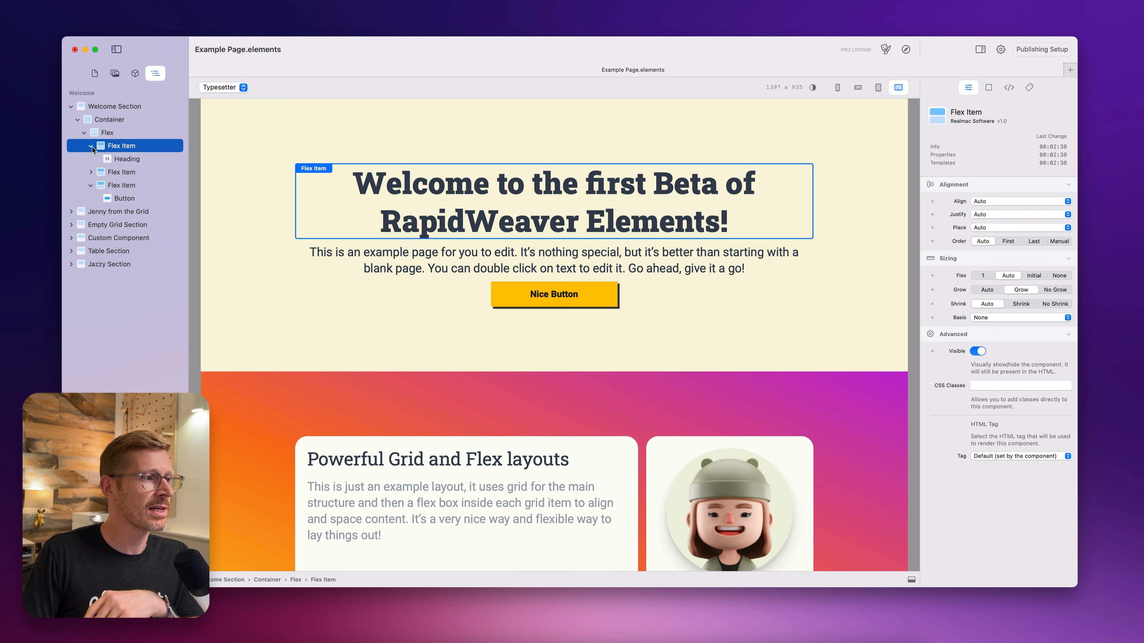
pyautogui.click(91, 172)
pyautogui.click(127, 174)
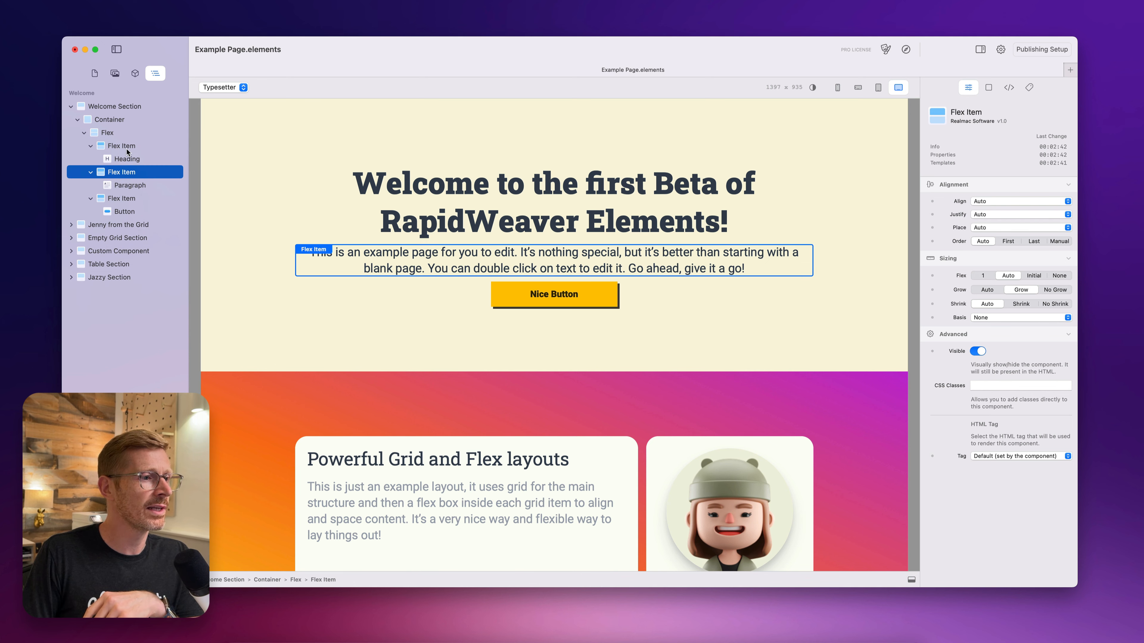
# Select the Welcome Section's three Flex Items in turn, plus their Heading, Paragraph, and Button, to inspect the nesting
pyautogui.click(129, 148)
pyautogui.click(128, 172)
pyautogui.click(130, 201)
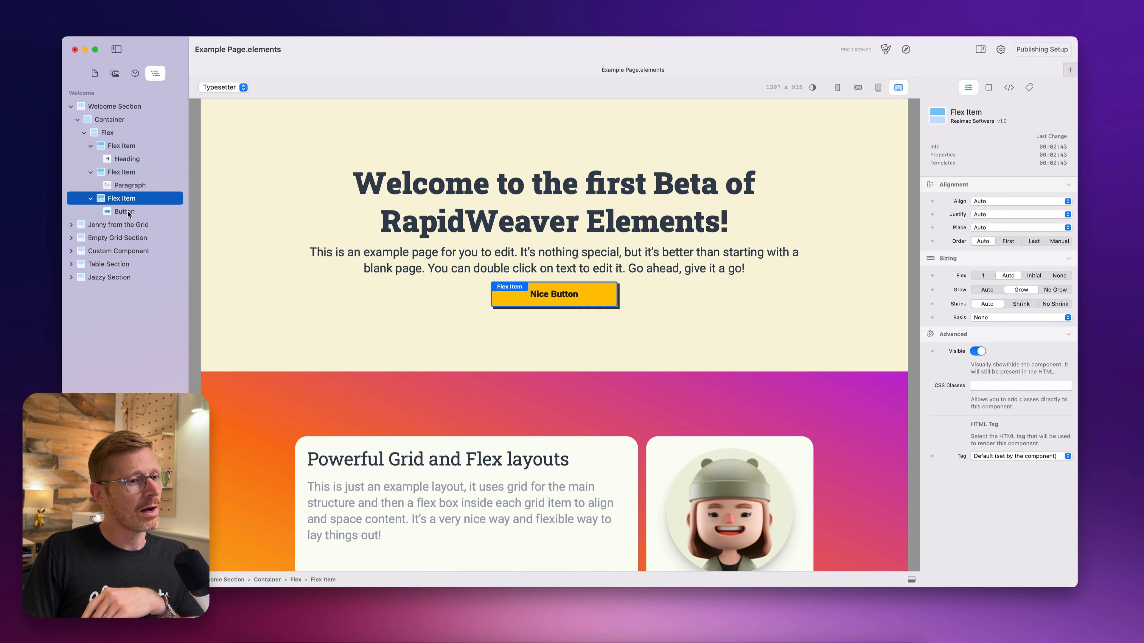
pyautogui.click(129, 212)
pyautogui.click(126, 160)
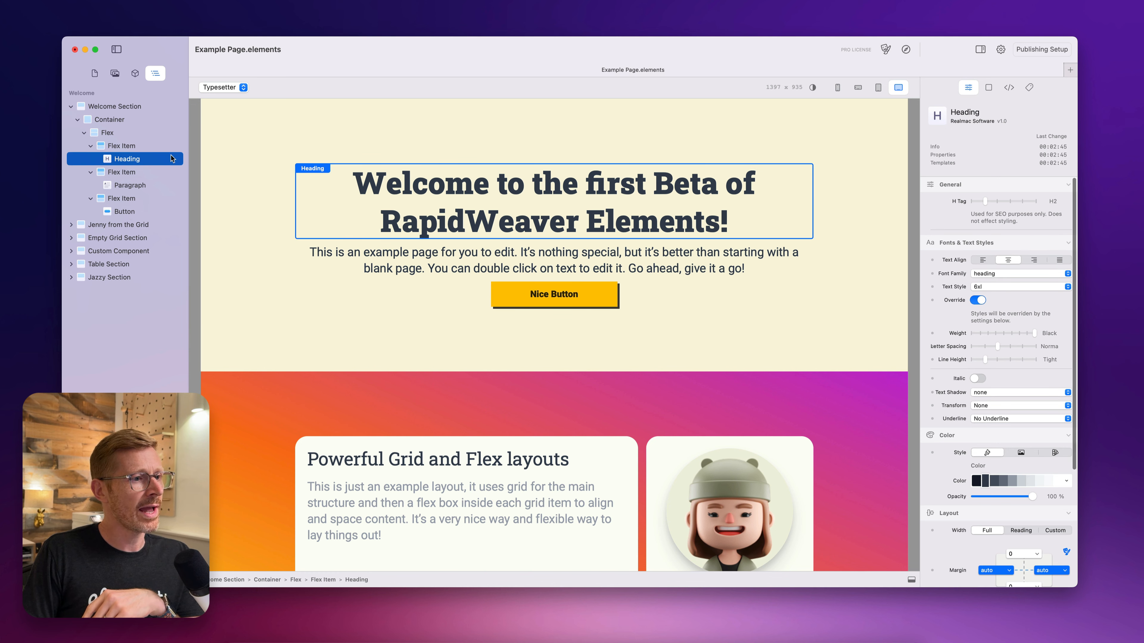
pyautogui.click(129, 186)
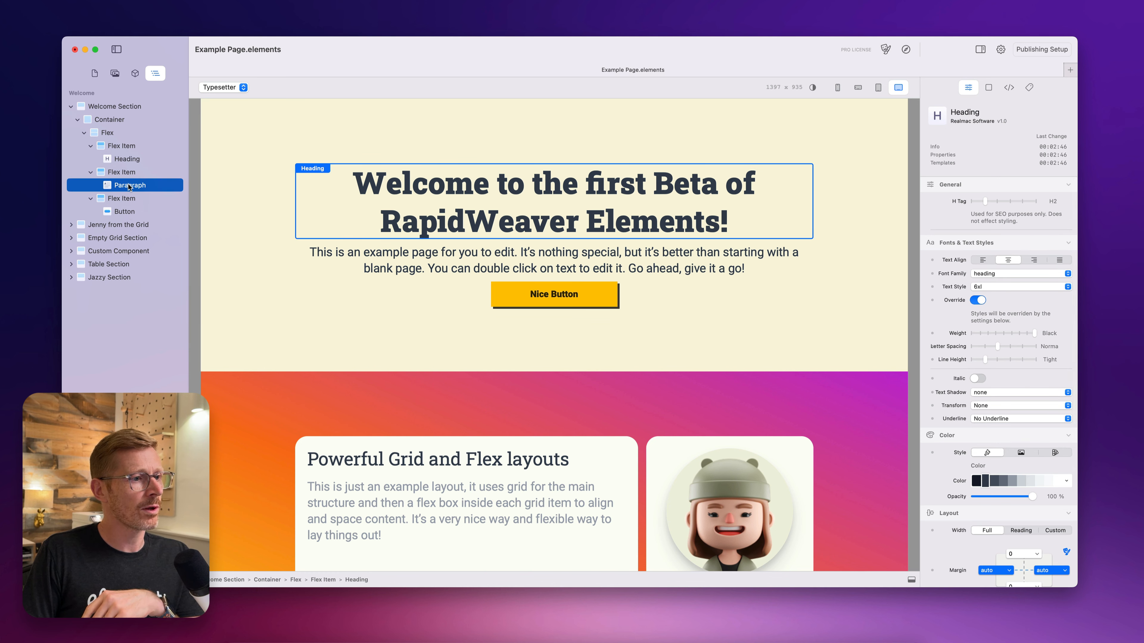
pyautogui.click(126, 212)
# Review the Welcome Section Flex's sizing and alignment settings, and check the Flex component in the library
pyautogui.click(112, 135)
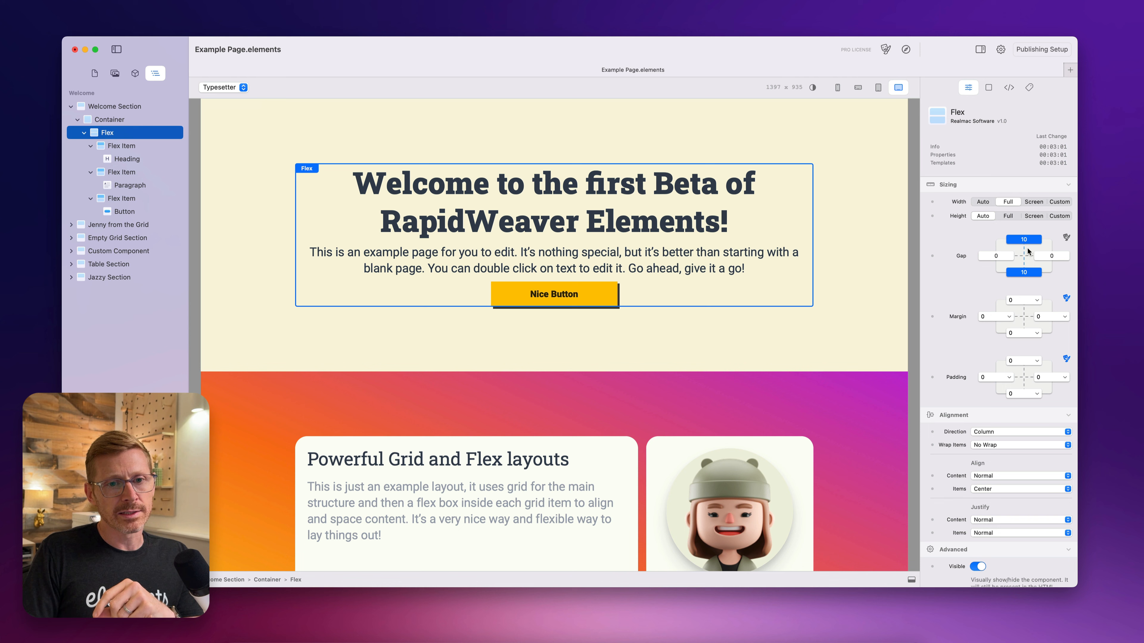
pyautogui.moveTo(1027, 240); pyautogui.dragTo(1027, 303)
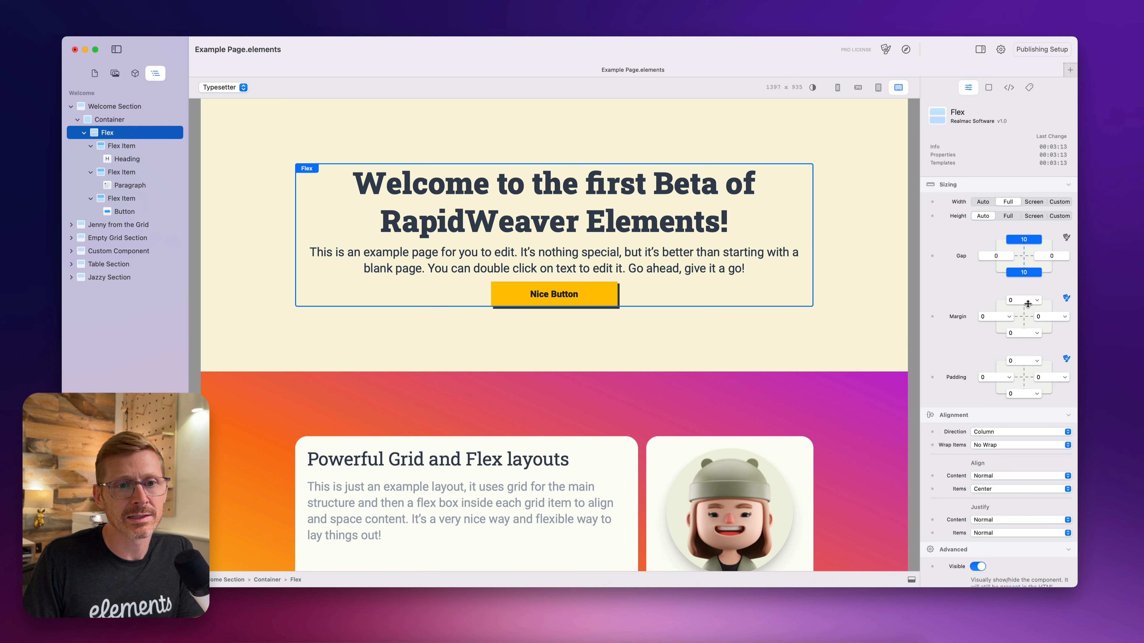
pyautogui.scroll(-4, 1016, 346)
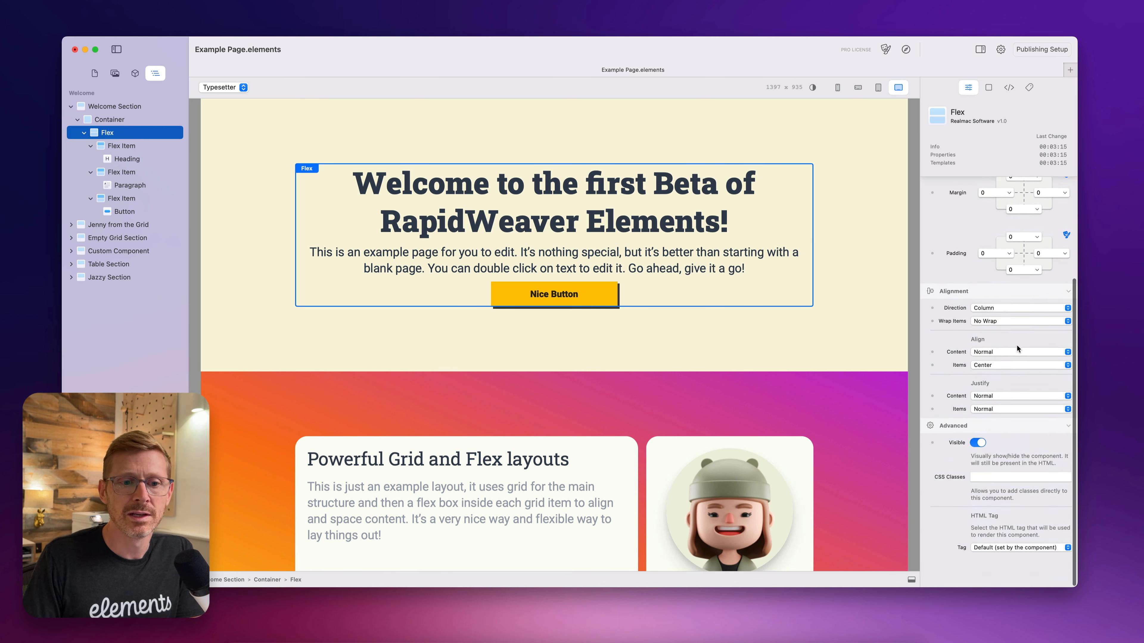
pyautogui.scroll(4, 1010, 341)
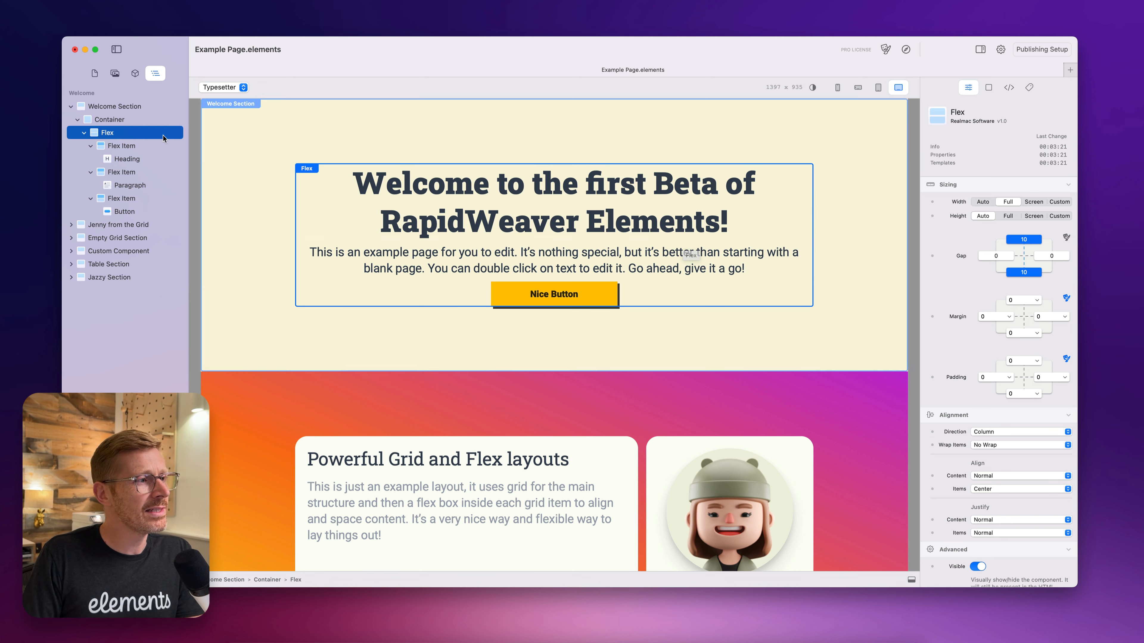
pyautogui.click(135, 73)
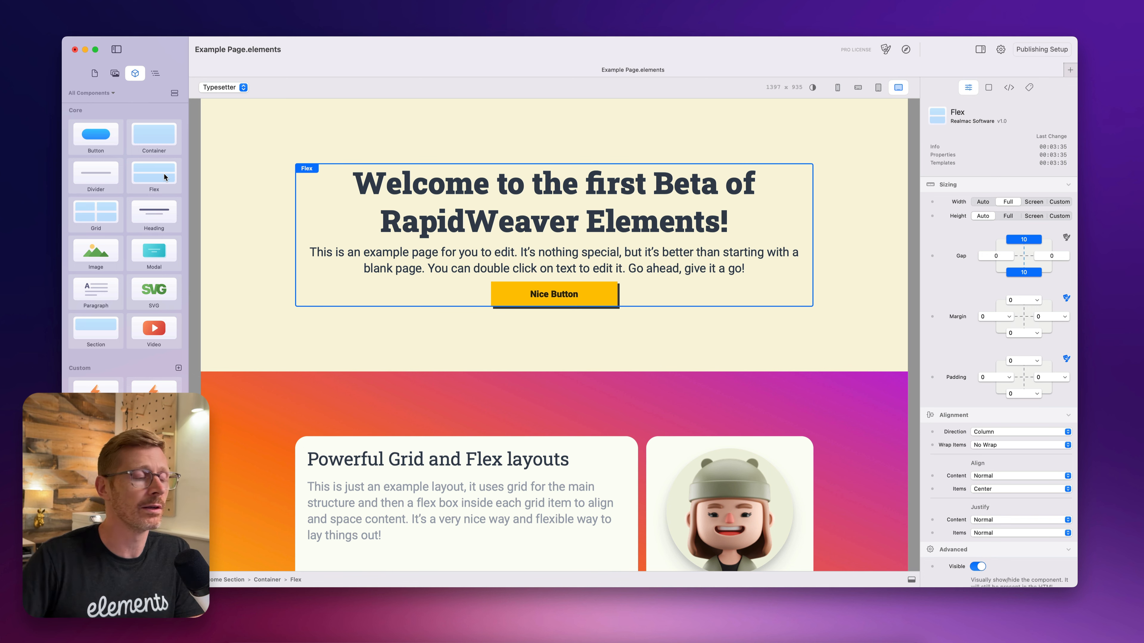
pyautogui.click(154, 74)
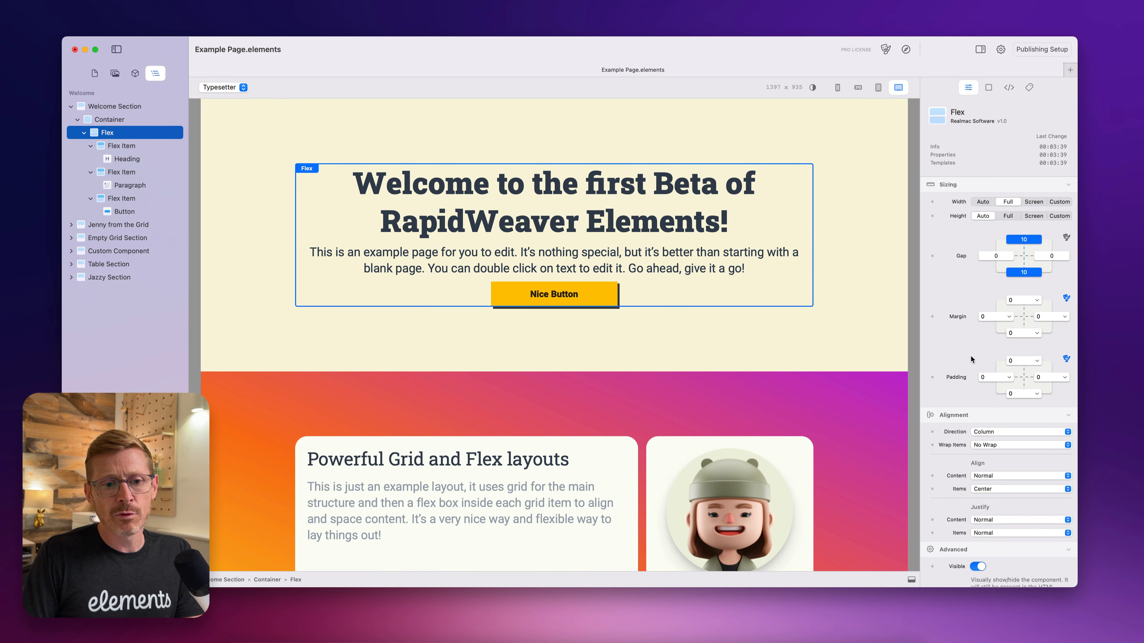
# View the available direction and item-wrapping options for the Welcome Section's Flex
pyautogui.scroll(-4, 972, 360)
pyautogui.click(996, 339)
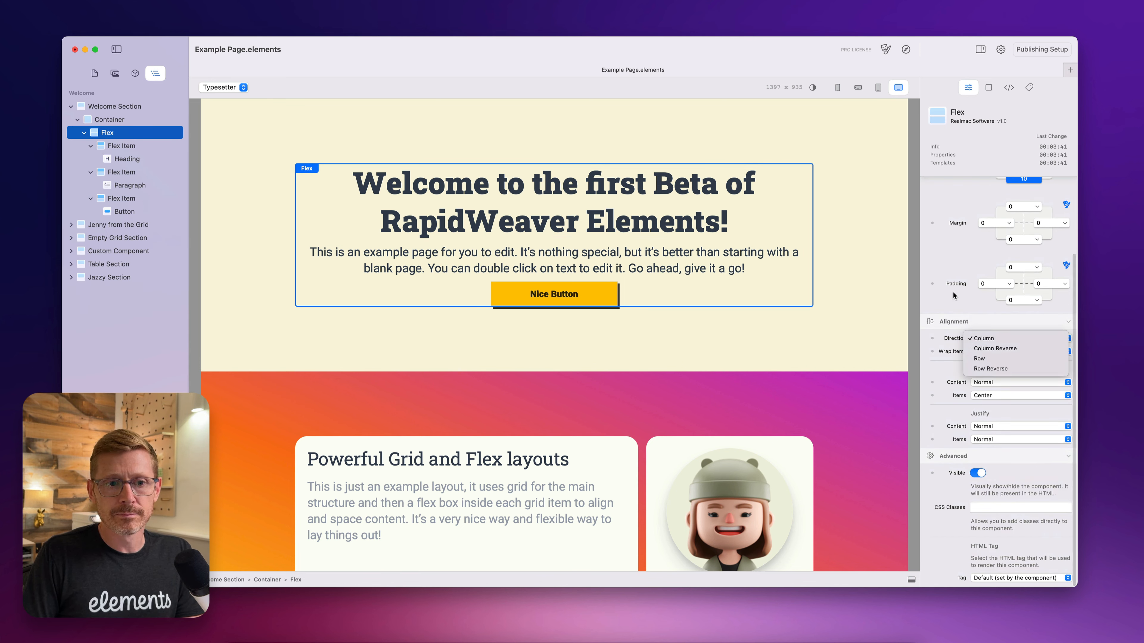
pyautogui.click(953, 293)
pyautogui.click(995, 352)
pyautogui.click(932, 392)
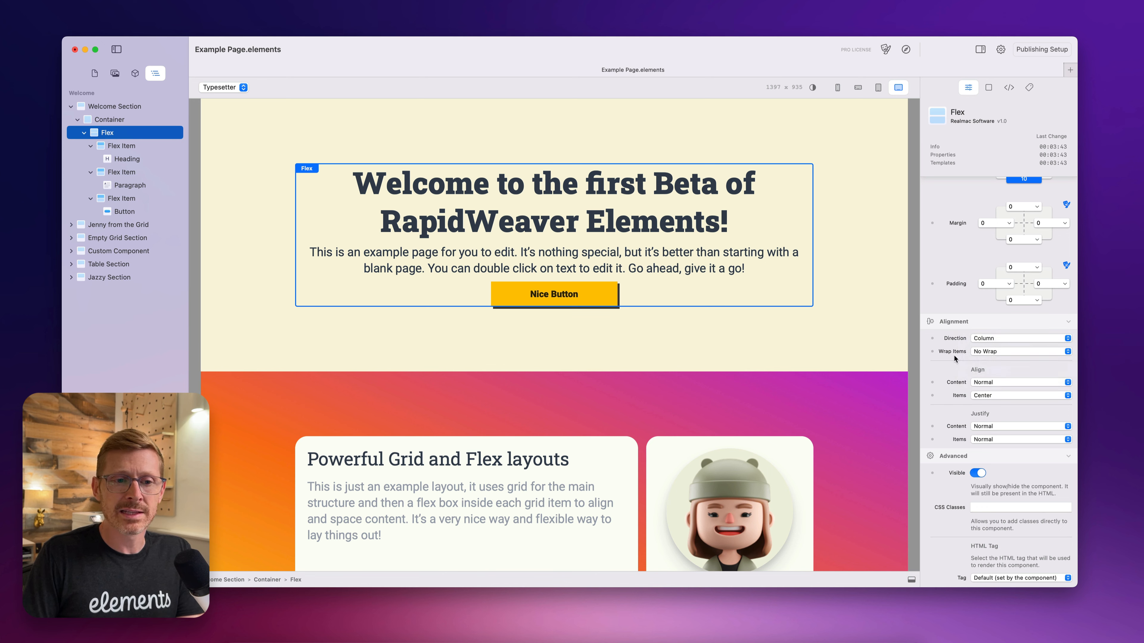
# Select the Welcome Section's heading Flex Item and button Flex Item in turn, and view the context options for the button's Flex Item
pyautogui.scroll(4, 953, 355)
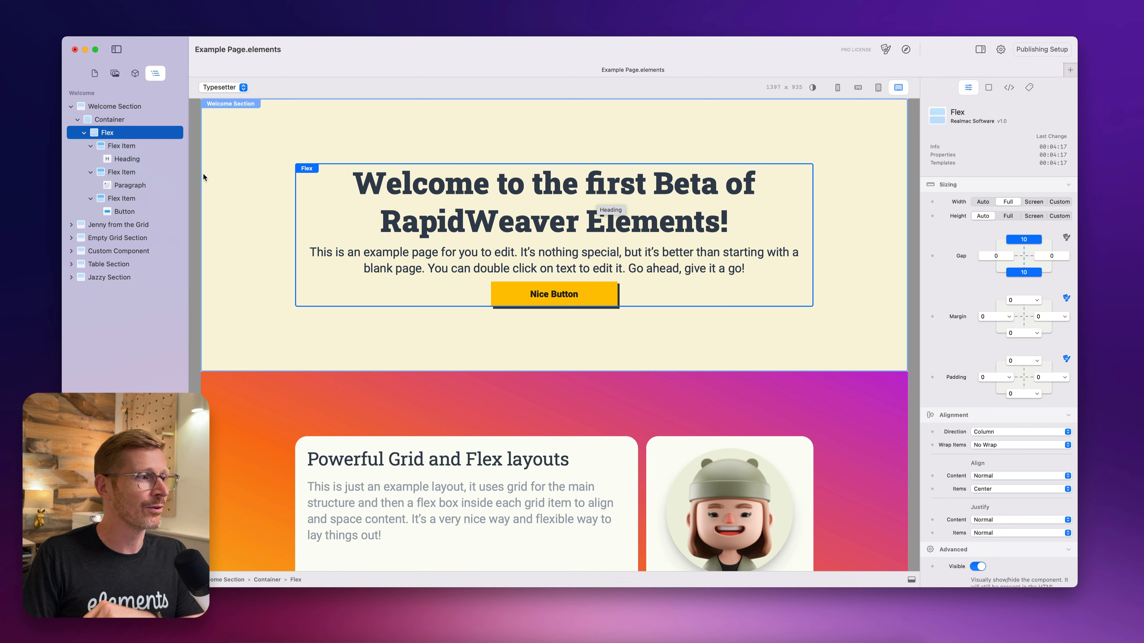
pyautogui.click(125, 156)
pyautogui.click(122, 147)
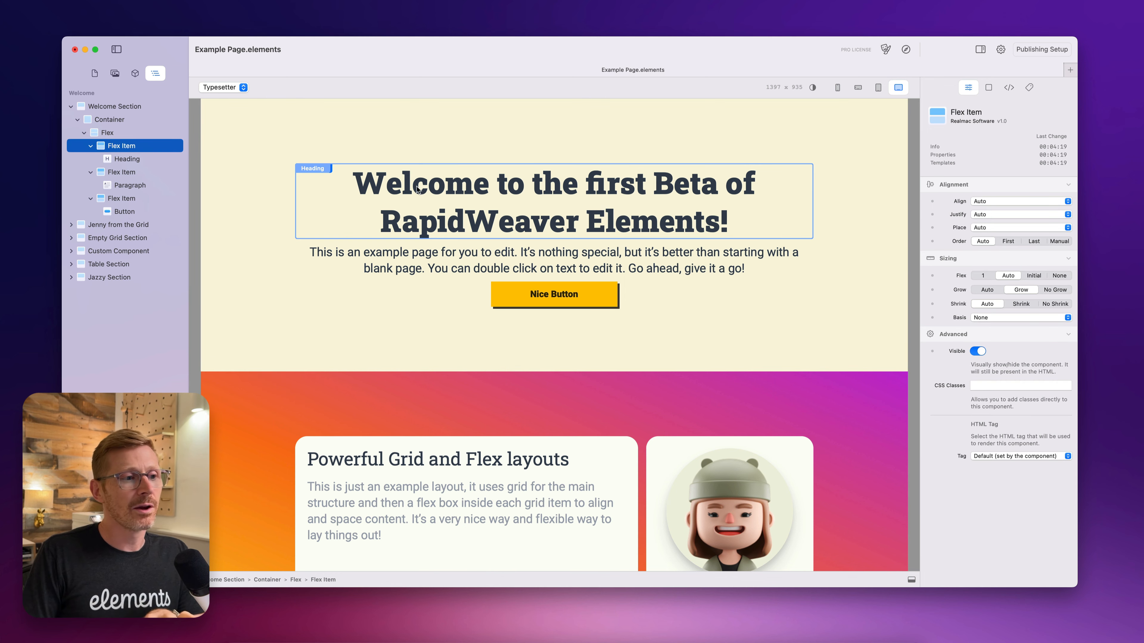
pyautogui.click(119, 198)
pyautogui.rightClick(124, 198)
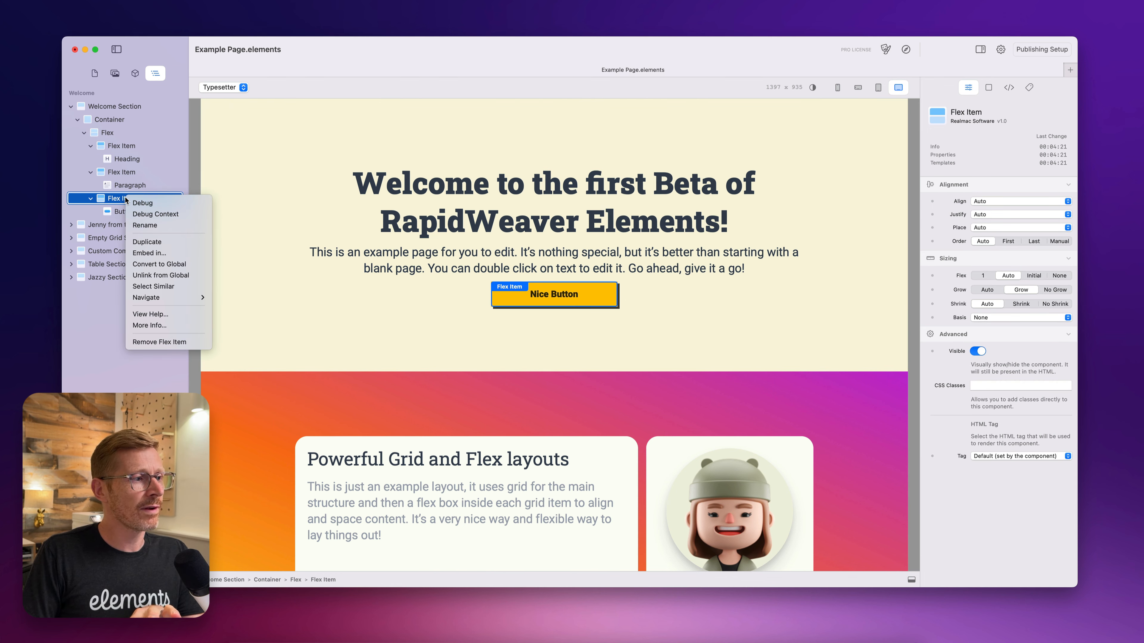
pyautogui.click(104, 199)
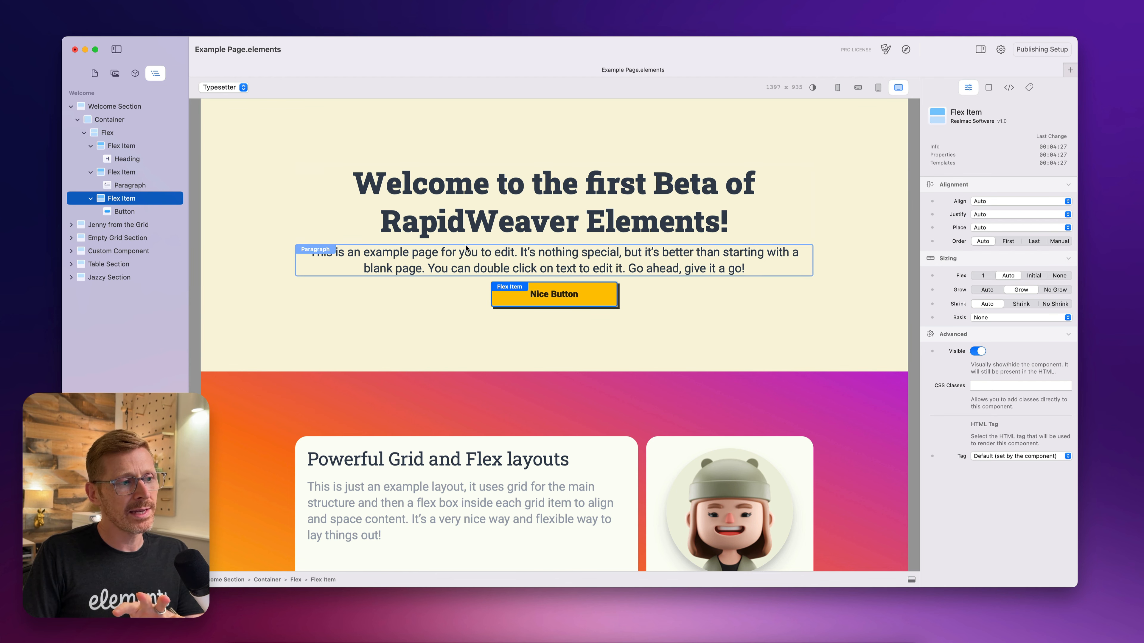
# Duplicate the Flex Item that holds the Nice Button in the Welcome Section
pyautogui.rightClick(118, 199)
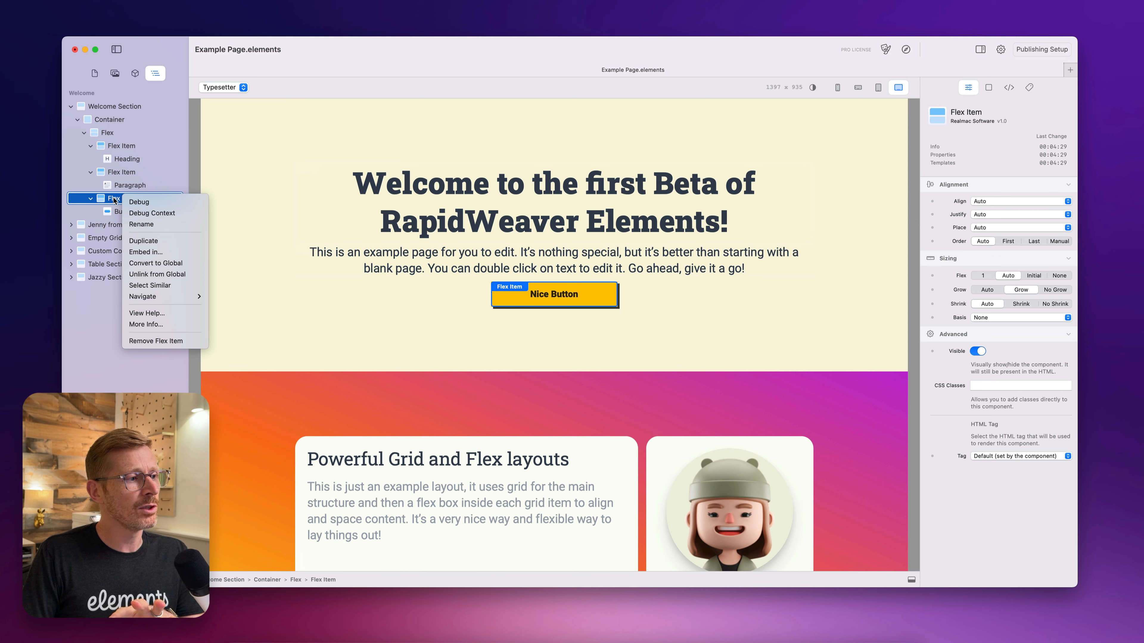
pyautogui.click(114, 199)
pyautogui.rightClick(118, 199)
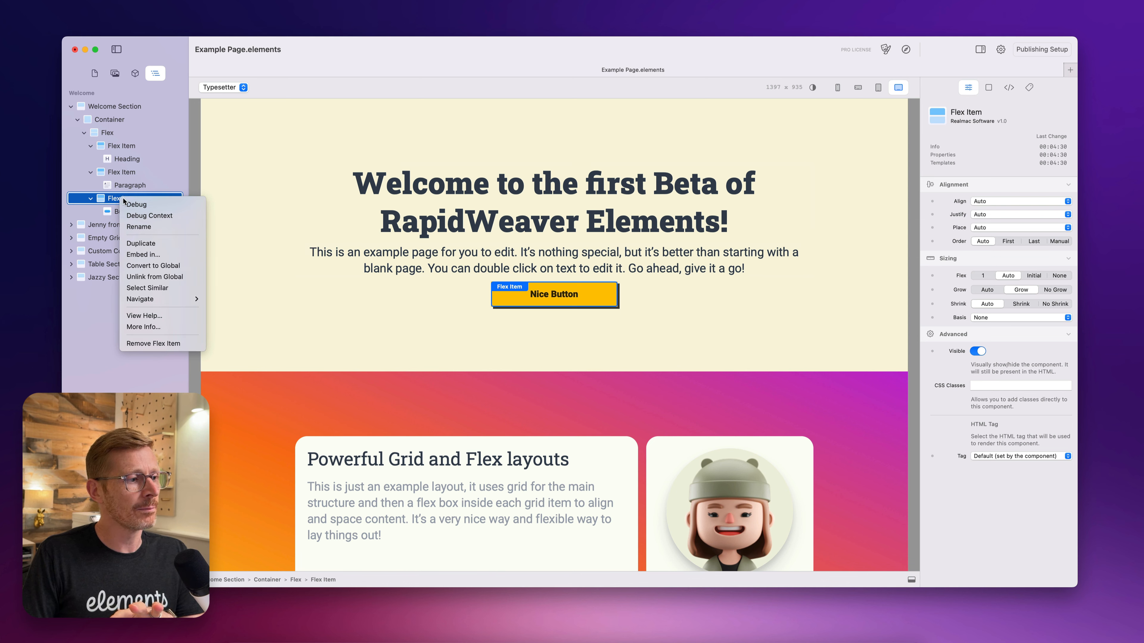
pyautogui.click(170, 243)
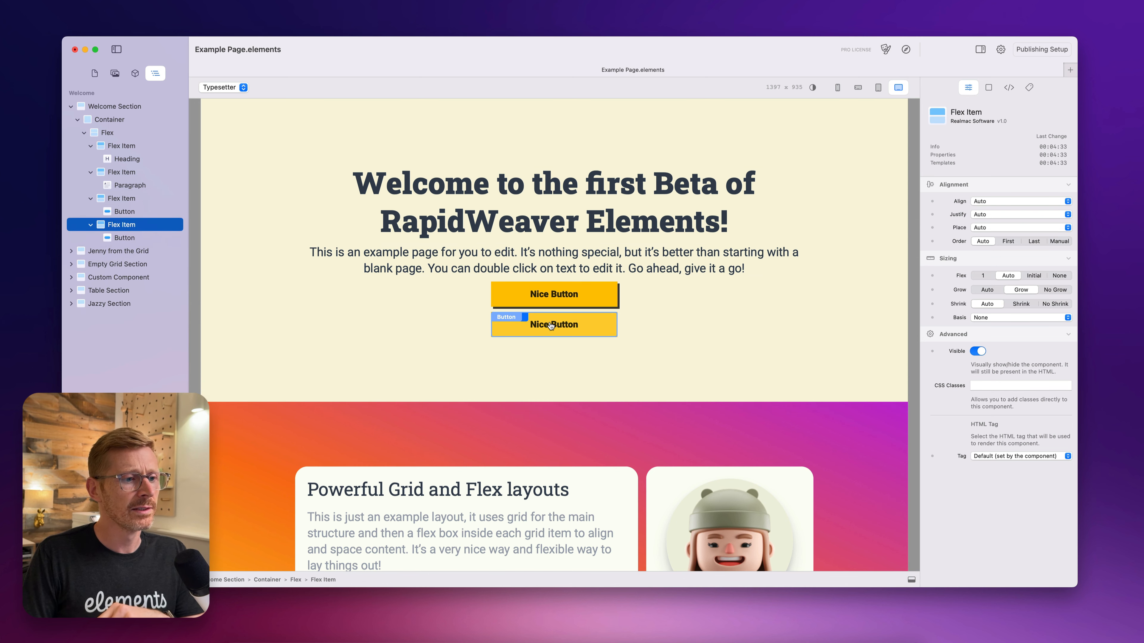
# Remove the Button from the duplicated Flex Item, leaving the Flex Item in place
pyautogui.click(551, 324)
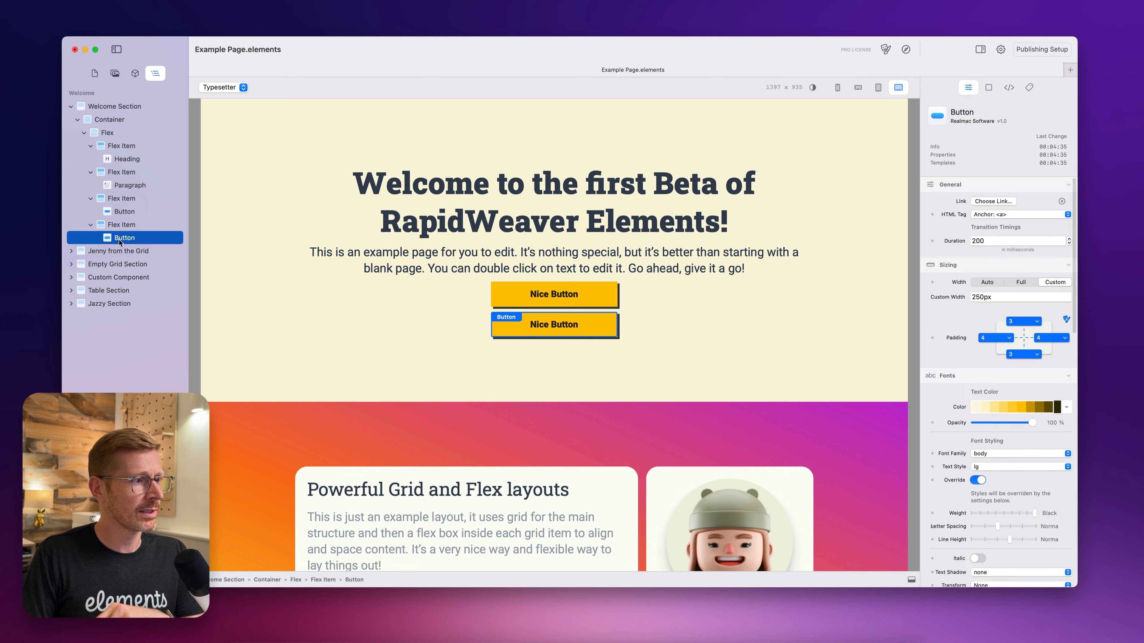
pyautogui.rightClick(582, 317)
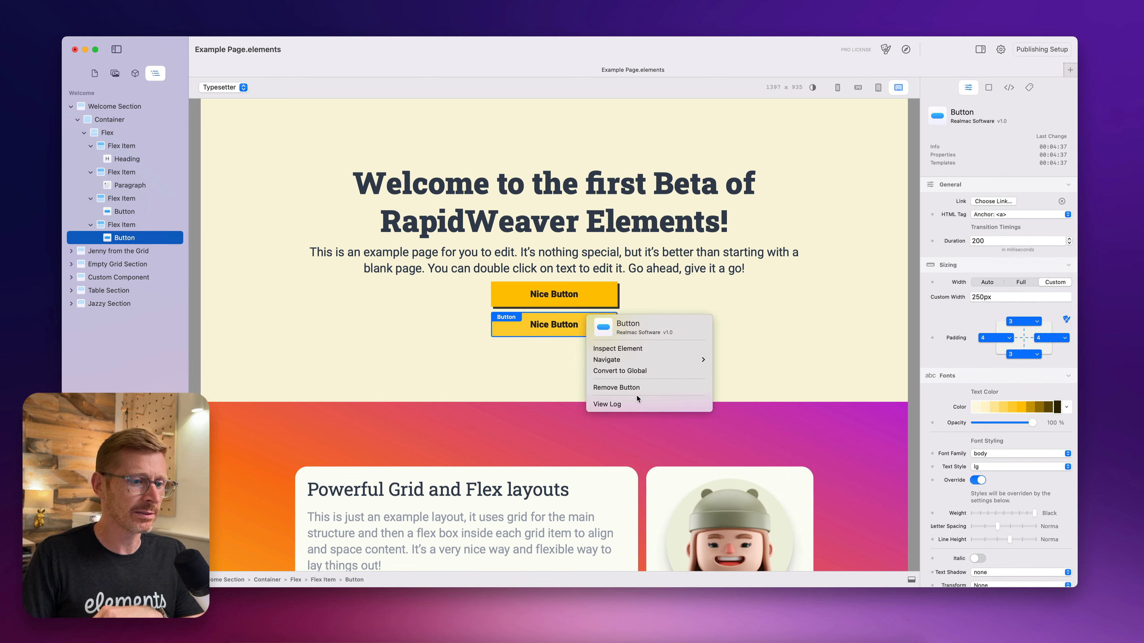
pyautogui.click(637, 388)
# Duplicate the empty Flex Item below the Nice Button three times
pyautogui.click(454, 315)
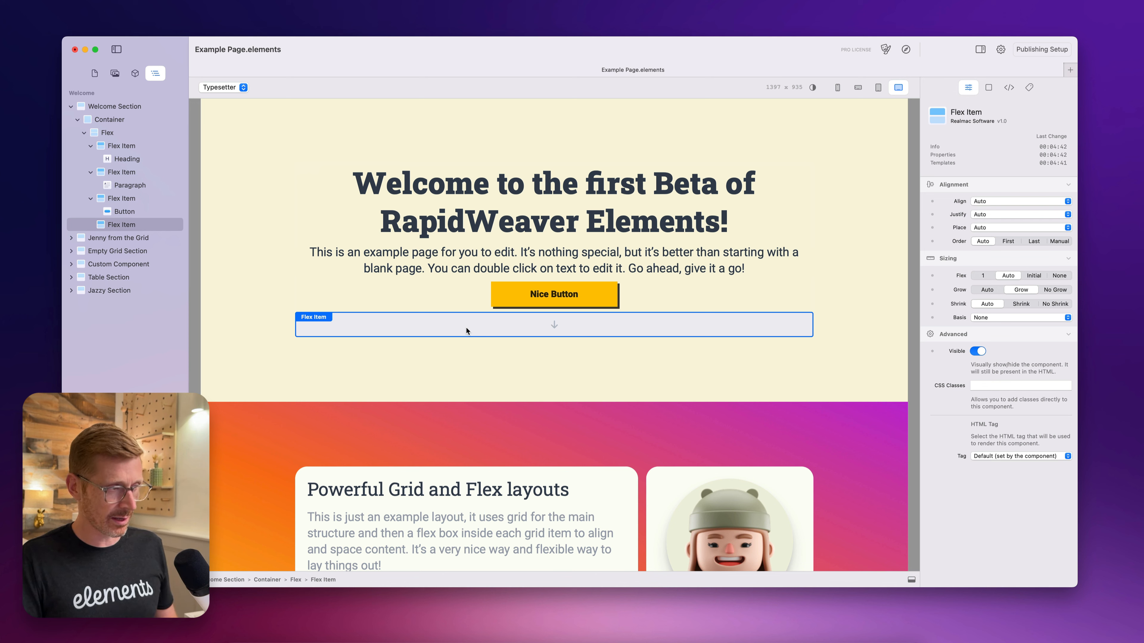
pyautogui.press('super+d')
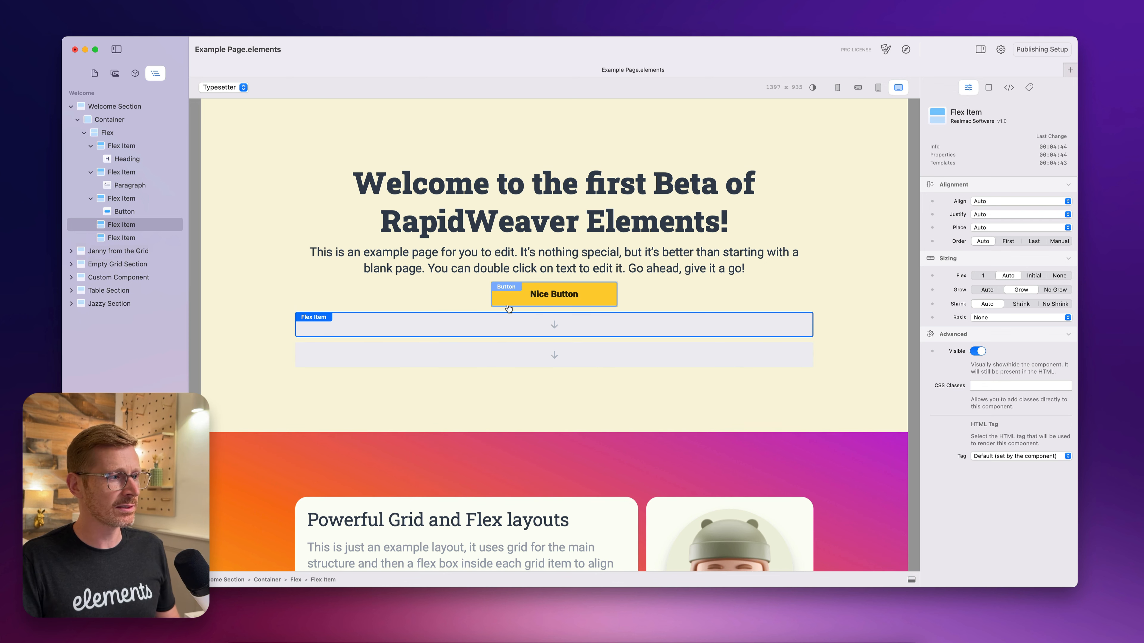
pyautogui.press('super+d')
pyautogui.press('super+d')
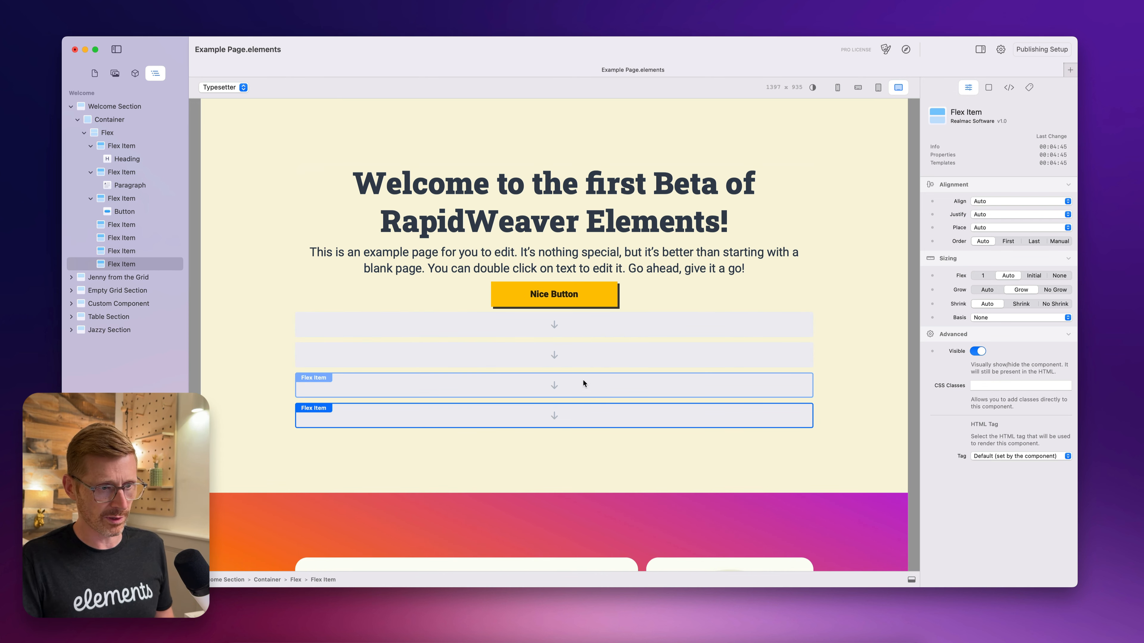
# Delete all four empty Flex Items below the Nice Button in the Welcome Section
pyautogui.keyDown('shift'); pyautogui.click(584, 350); pyautogui.keyUp('shift')
pyautogui.keyDown('shift'); pyautogui.click(603, 384); pyautogui.keyUp('shift')
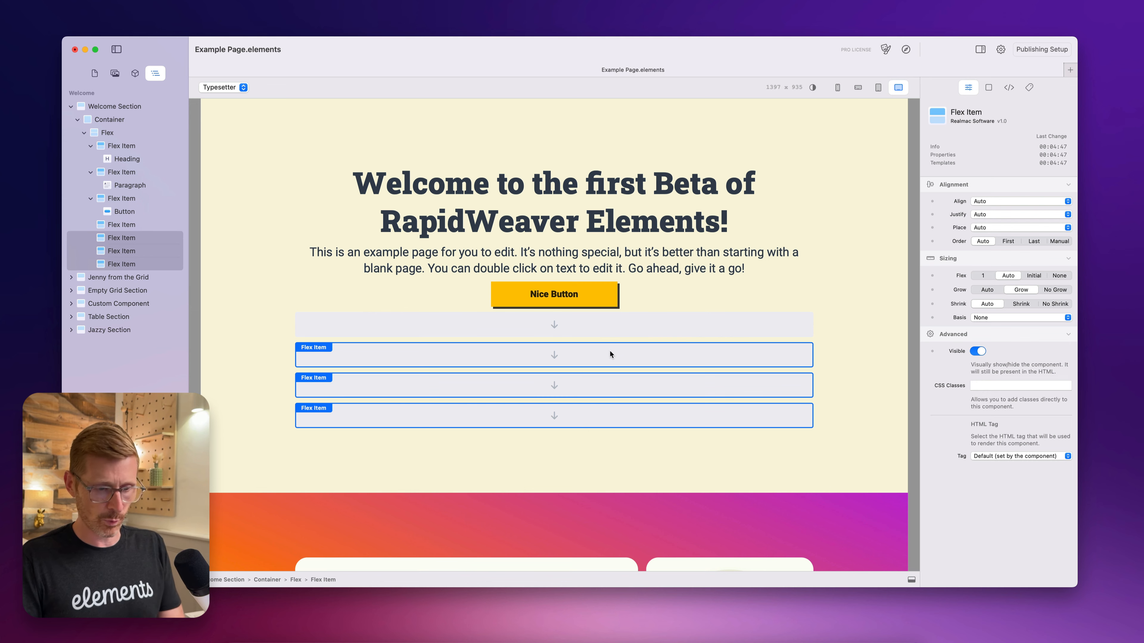
pyautogui.press('BackSpace')
pyautogui.click(474, 321)
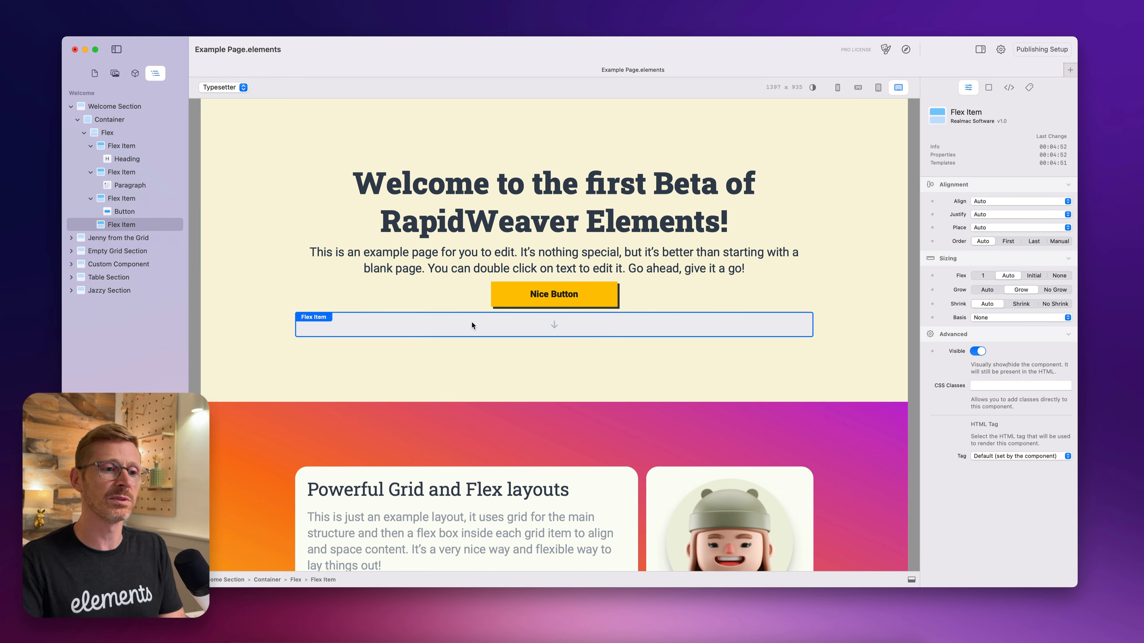
pyautogui.press('BackSpace')
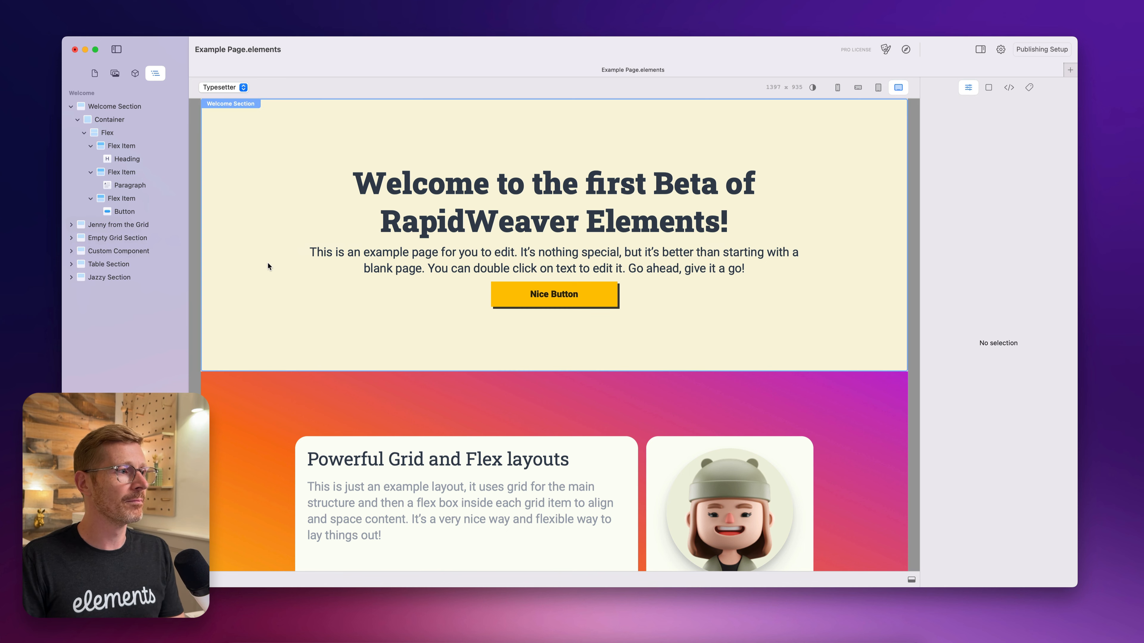
# Collapse the Welcome Section in the outline and expand the Jenny from the Grid section and its Container
pyautogui.click(268, 263)
pyautogui.scroll(-1, 474, 243)
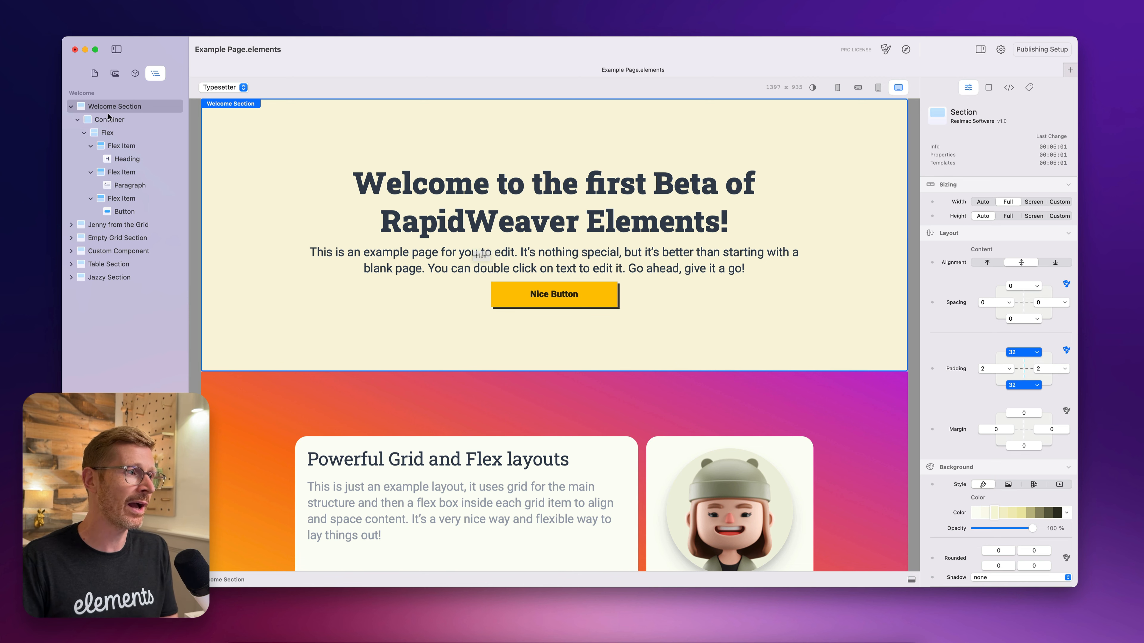
pyautogui.click(72, 106)
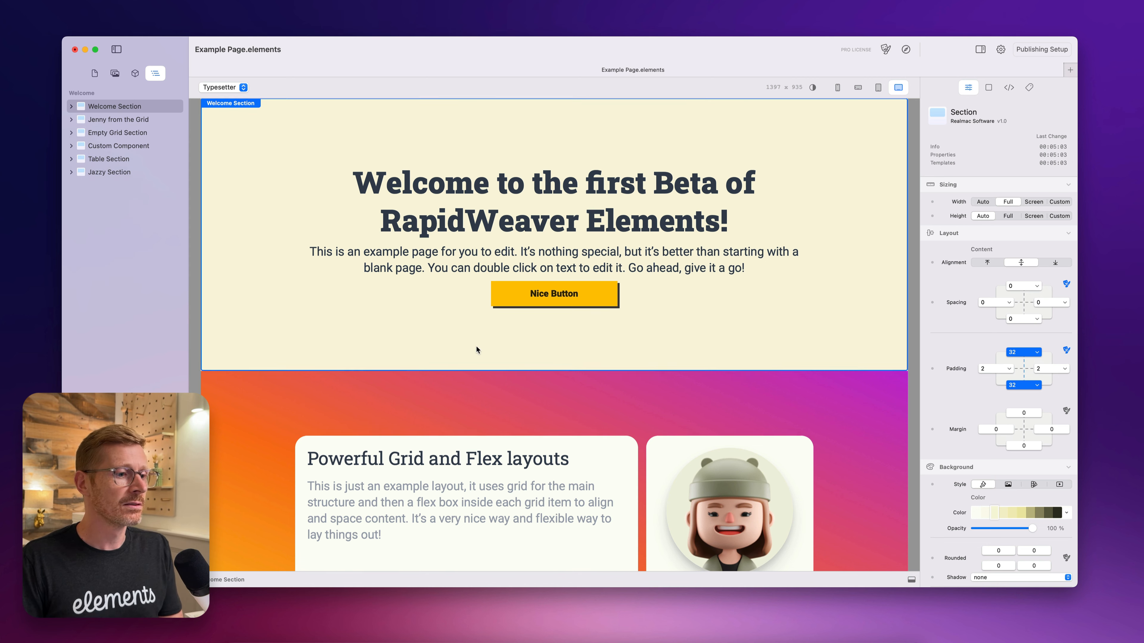
pyautogui.scroll(-5, 468, 180)
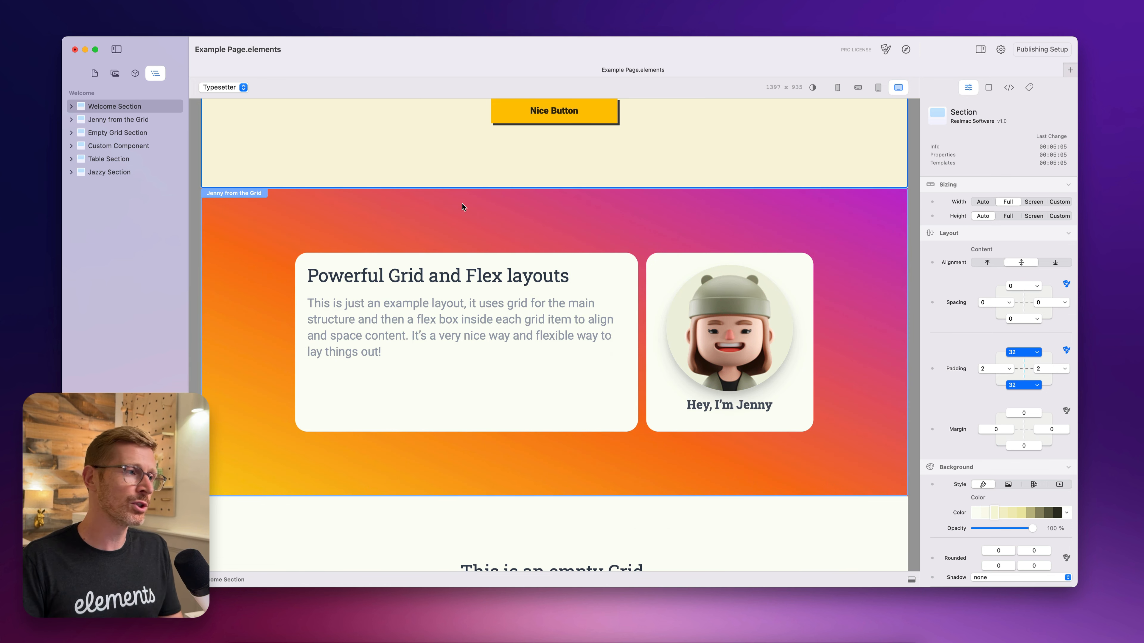
pyautogui.click(67, 121)
pyautogui.click(71, 119)
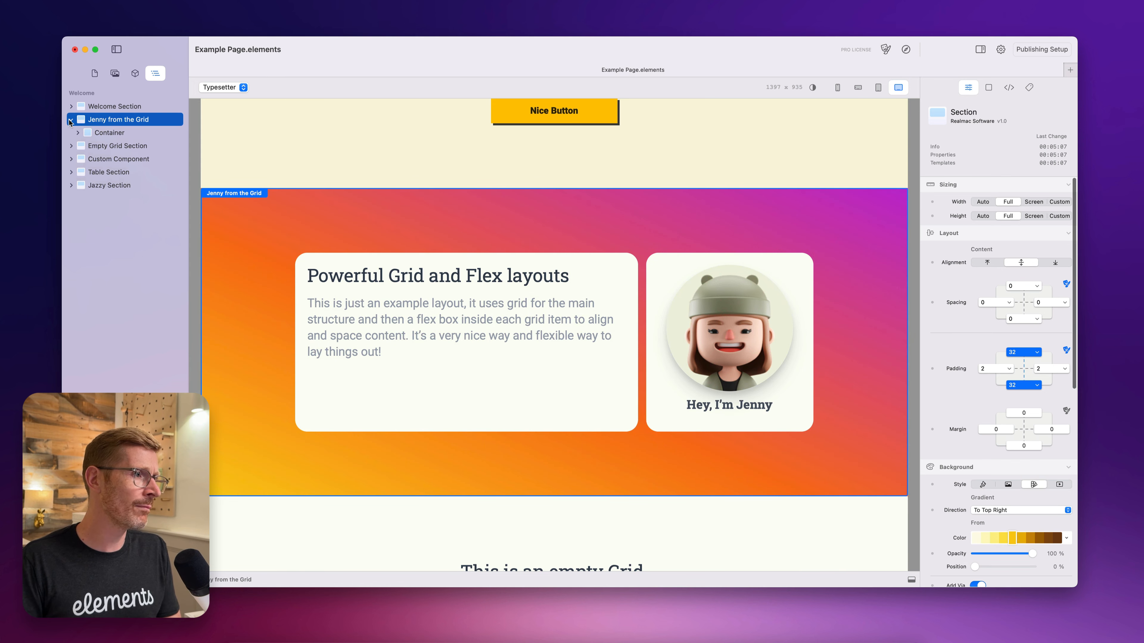
pyautogui.click(79, 133)
pyautogui.click(78, 133)
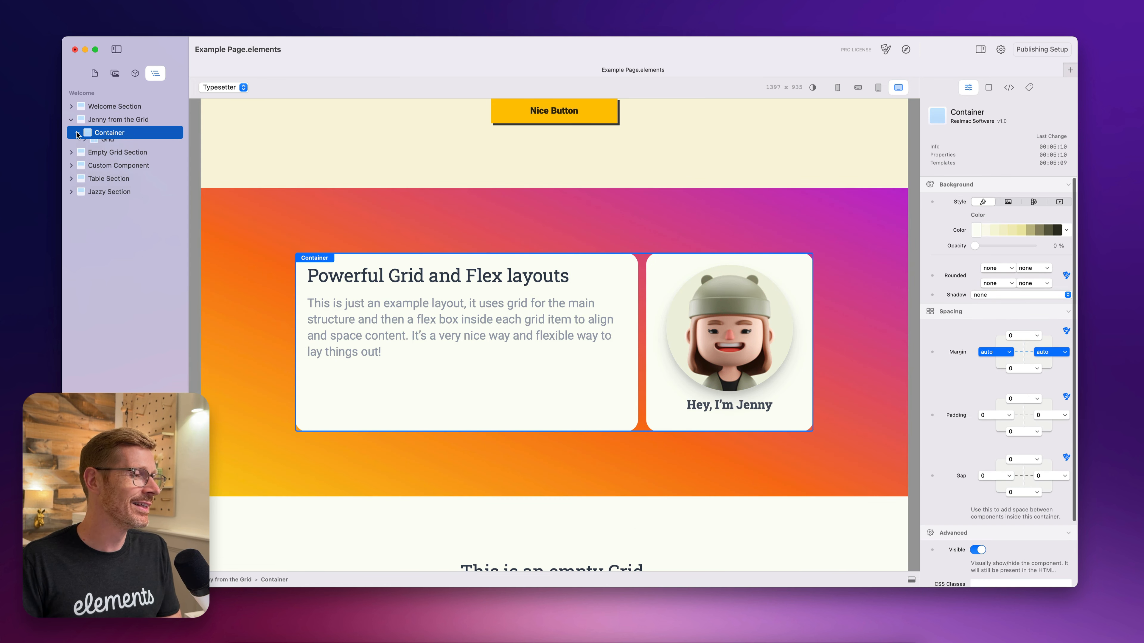
# Rename the Jenny from the Grid section as "Section" in the outline
pyautogui.click(124, 122)
pyautogui.click(131, 134)
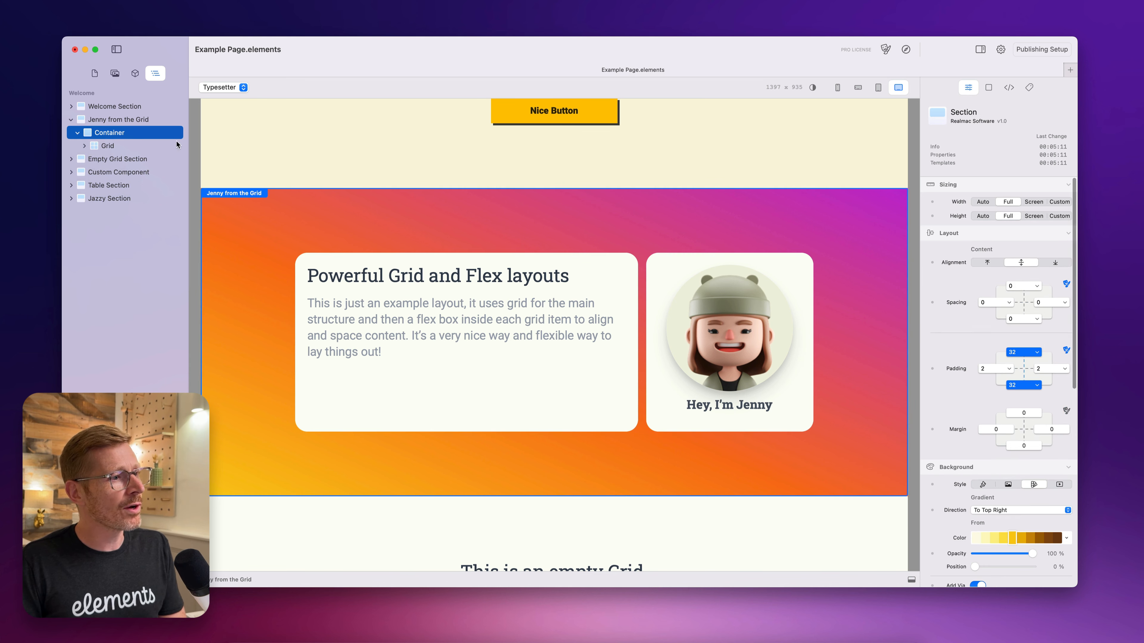
pyautogui.click(113, 120)
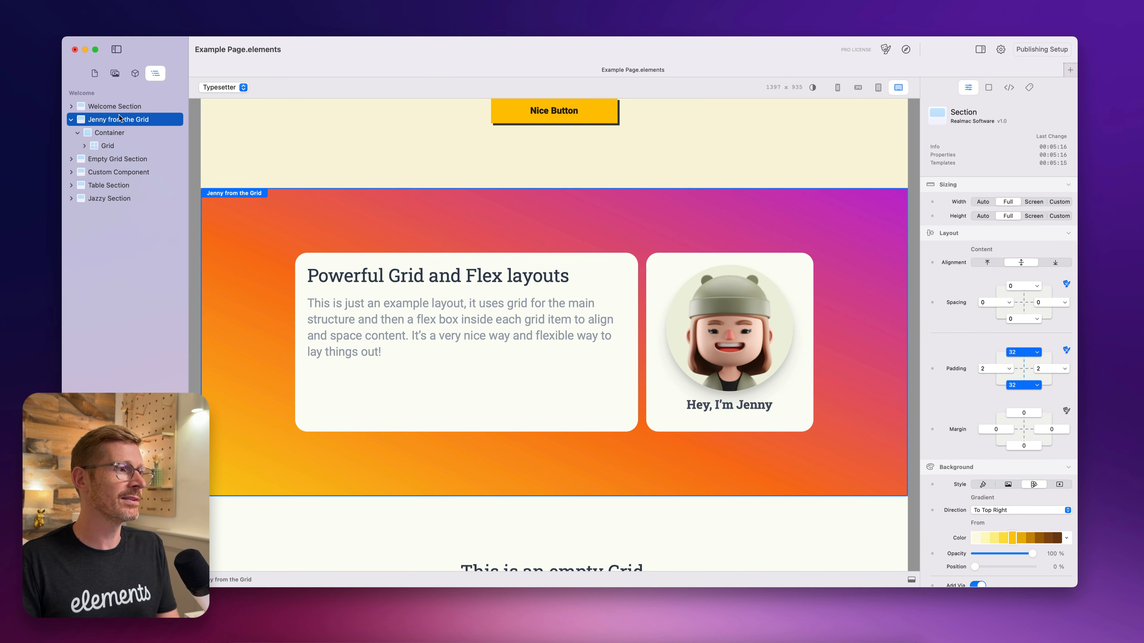
pyautogui.click(120, 120)
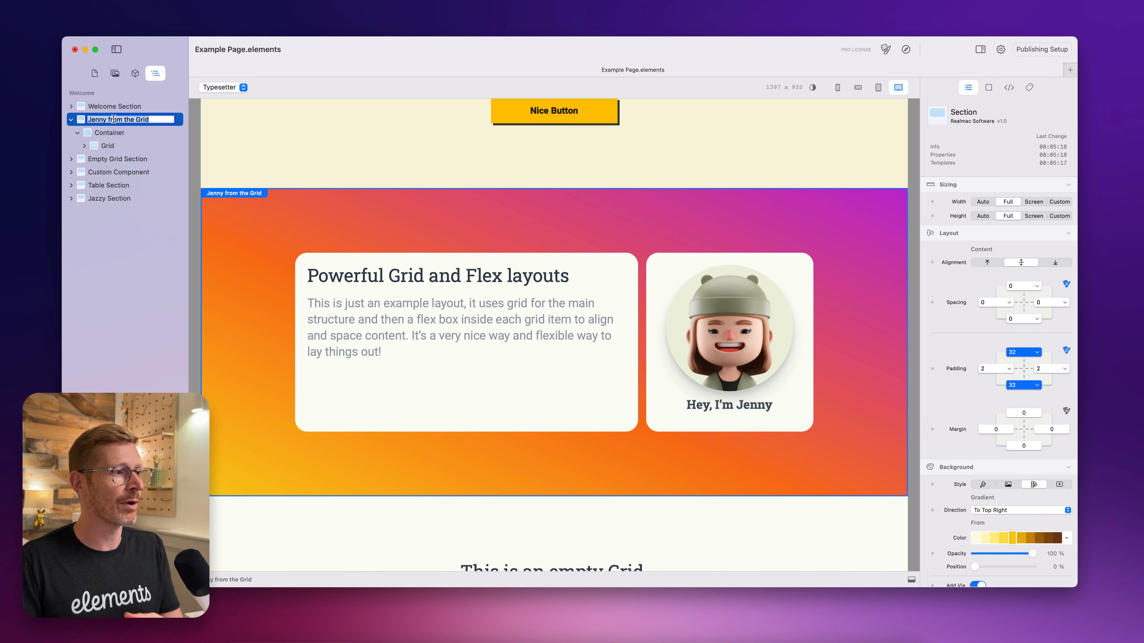
pyautogui.write('Section')
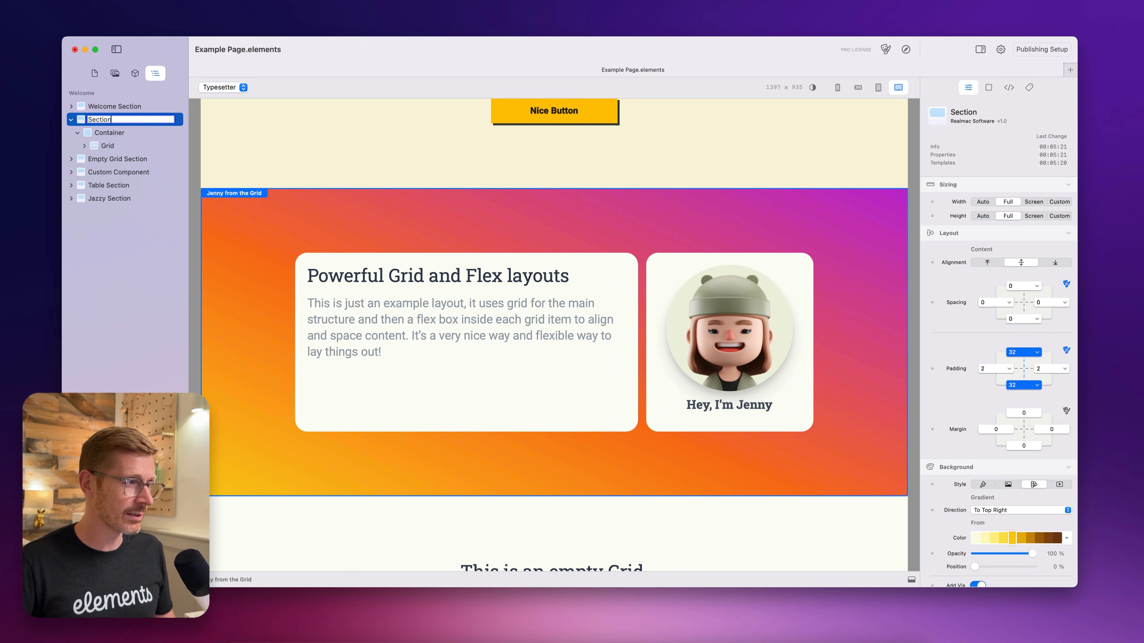
pyautogui.press('Return')
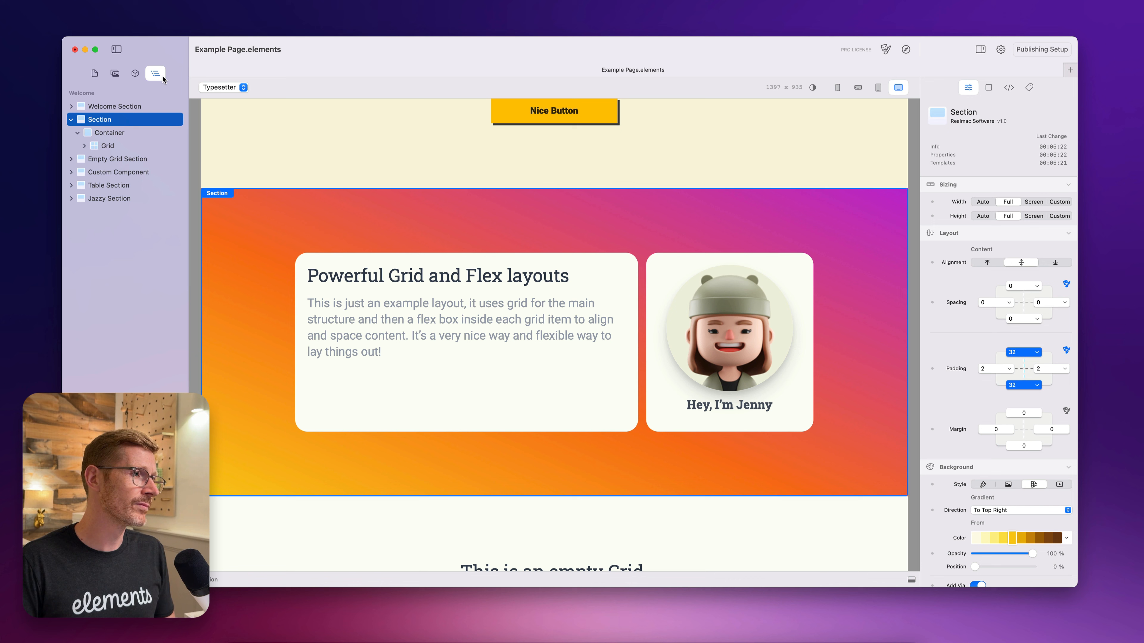
# Insert a new Section component from the library above the gradient section, and delete it again
pyautogui.click(135, 74)
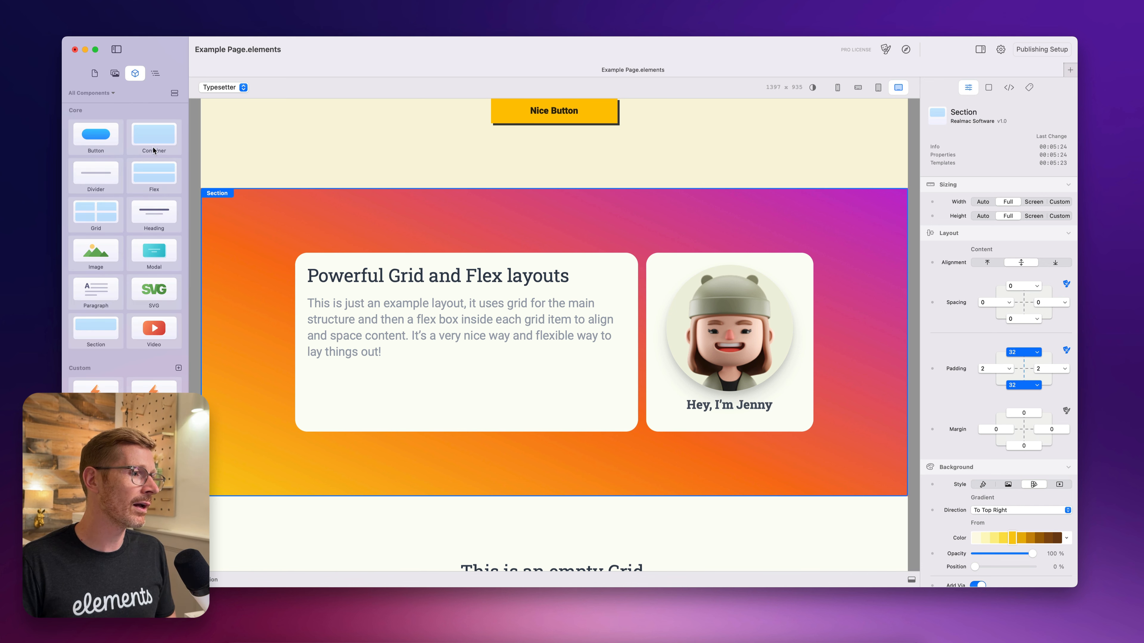
pyautogui.moveTo(108, 332); pyautogui.dragTo(378, 180)
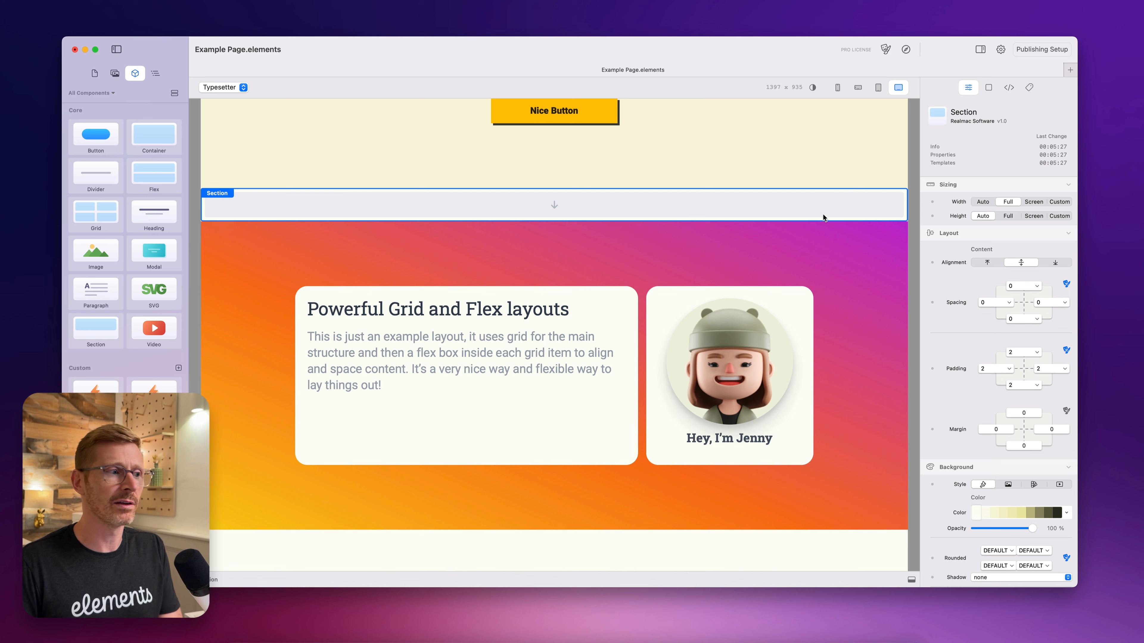
pyautogui.press('Delete')
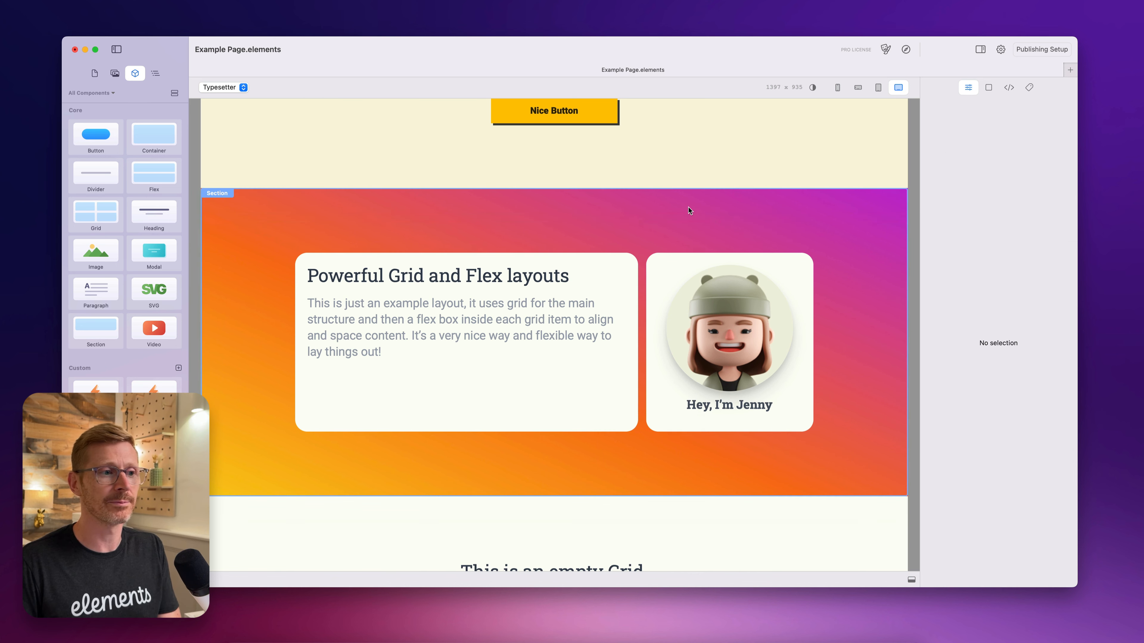
# Rename the gradient section as "Jenny from the block" in the outline
pyautogui.click(687, 207)
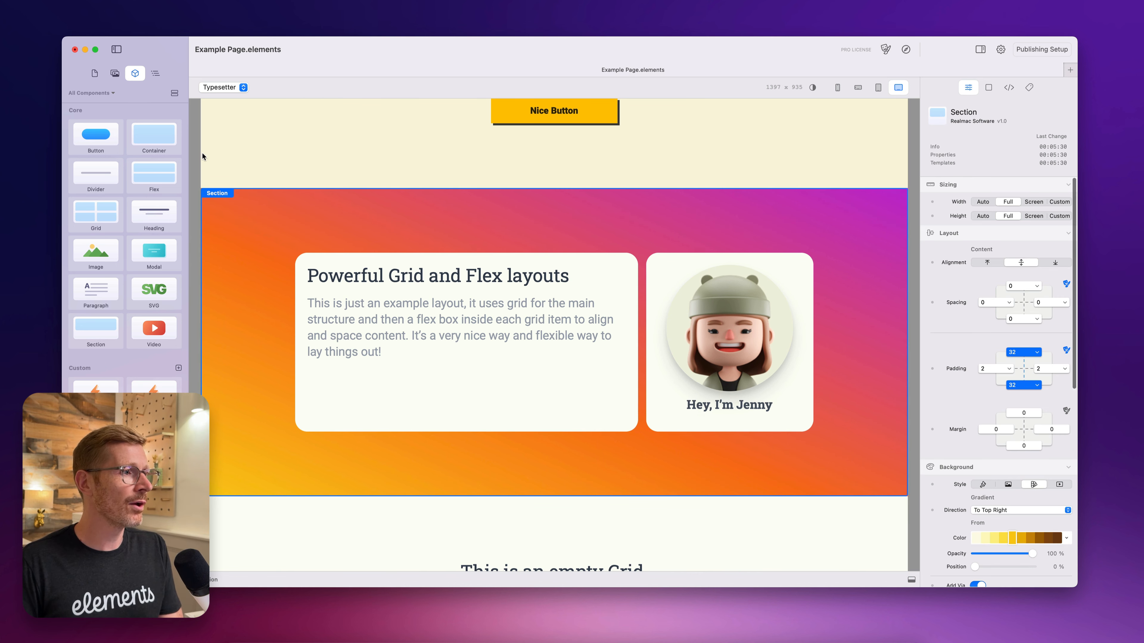
pyautogui.click(156, 73)
pyautogui.doubleClick(104, 120)
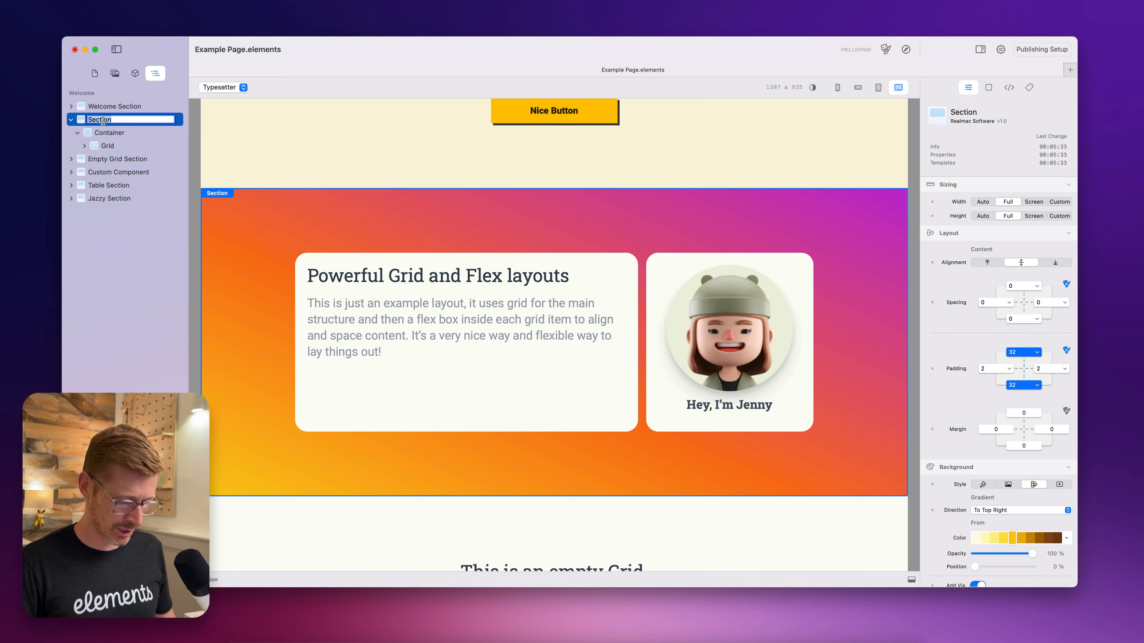
pyautogui.write('Jenny from the block')
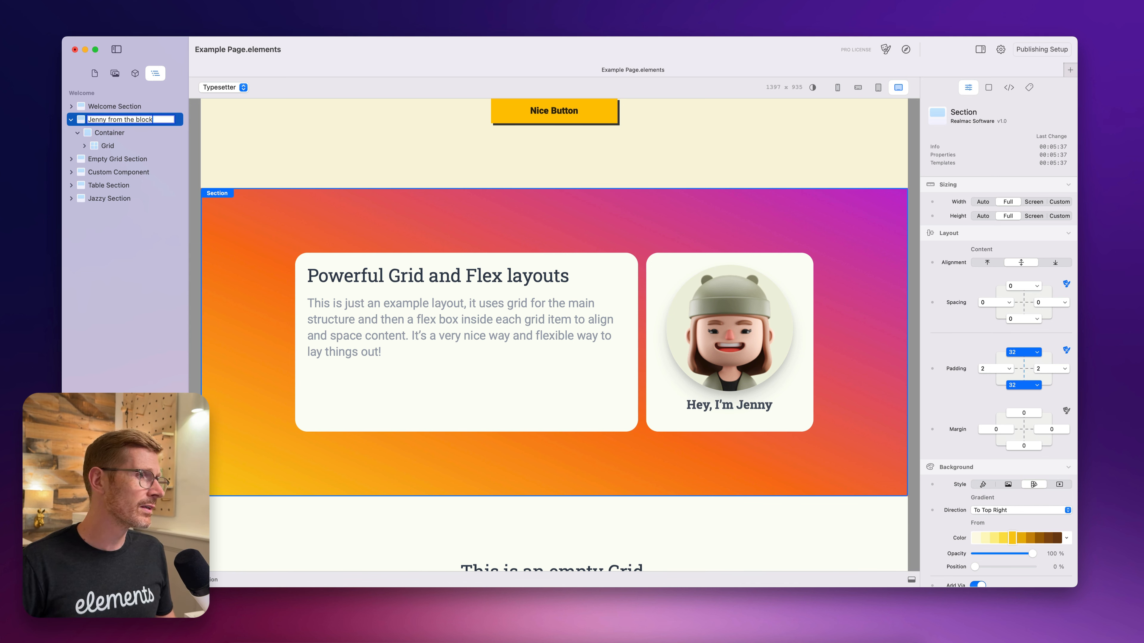
pyautogui.press('Return')
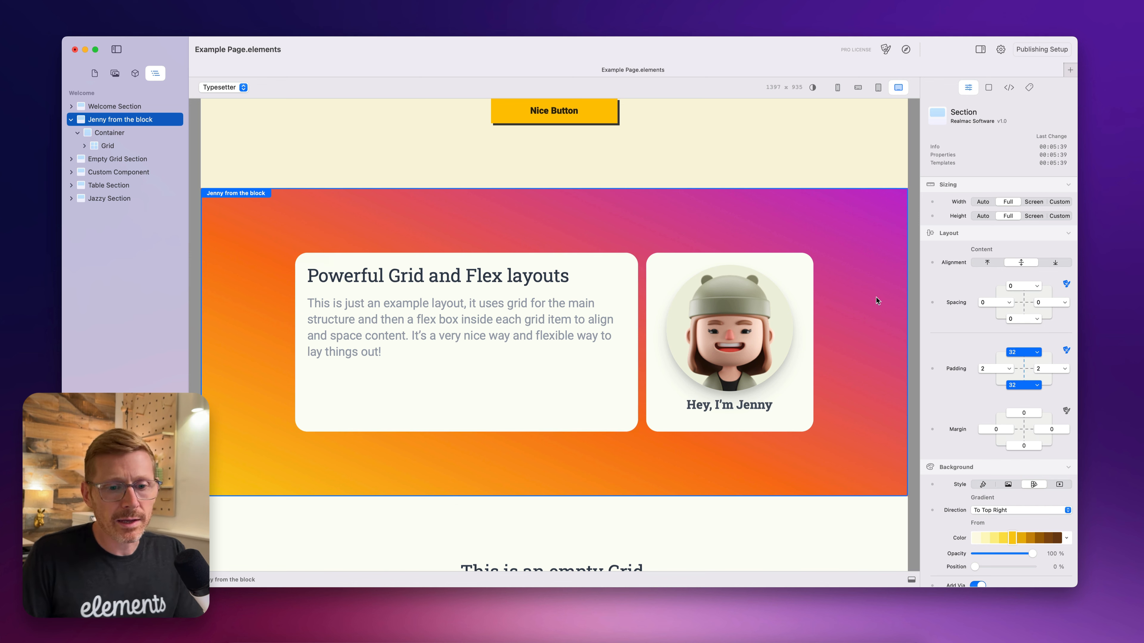
# Review the Jenny from the block section's layout and gradient background settings, and select its Container to view the properties
pyautogui.scroll(-5, 1040, 458)
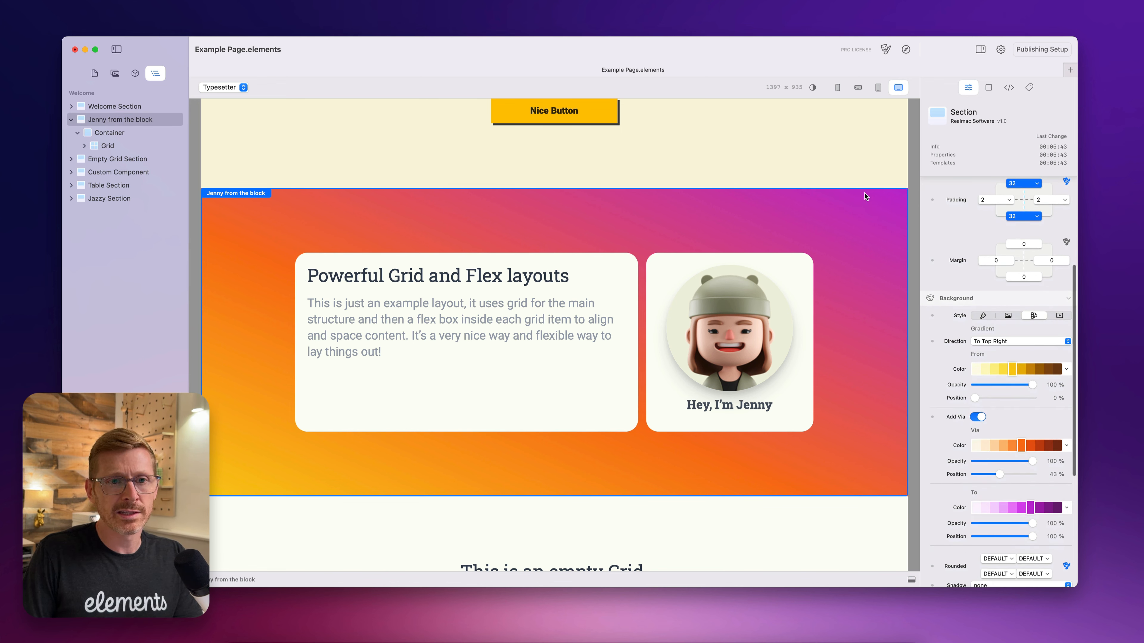
pyautogui.scroll(3, 968, 206)
pyautogui.scroll(2, 1038, 309)
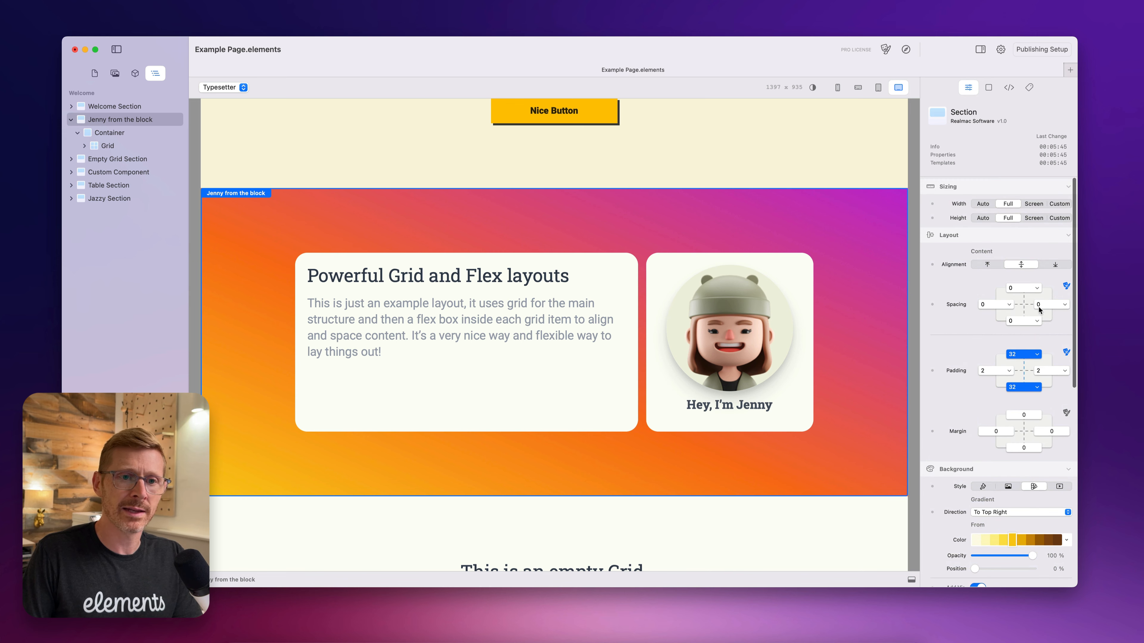
pyautogui.click(121, 135)
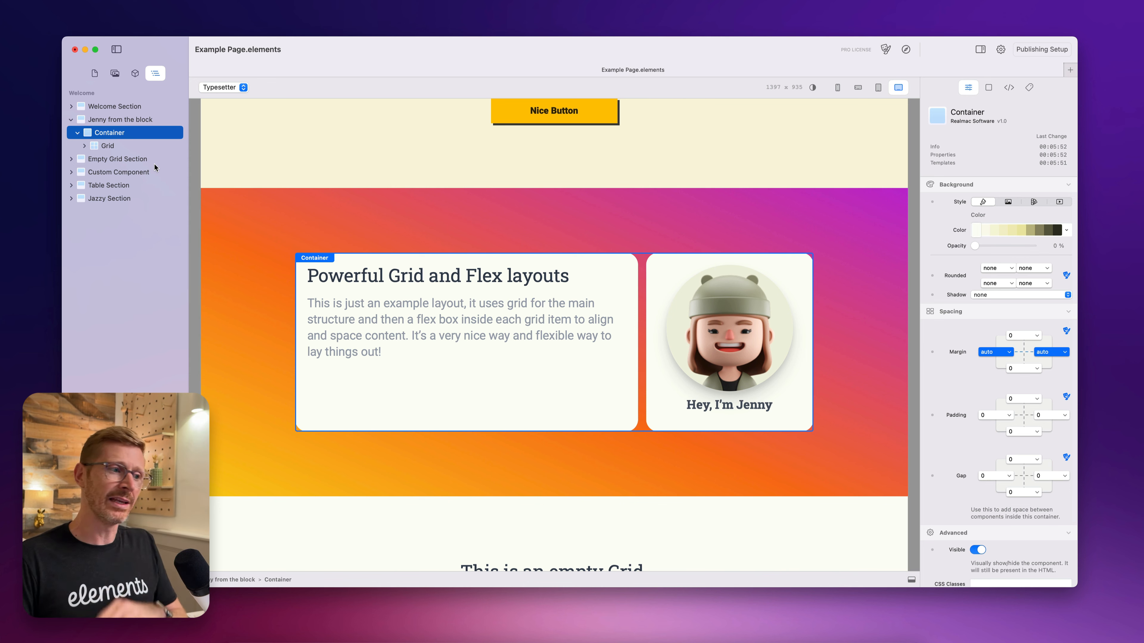
# Move the Grid out of its Container within the Jenny from the block section, and nest it inside the Container again
pyautogui.moveTo(109, 144); pyautogui.dragTo(128, 125)
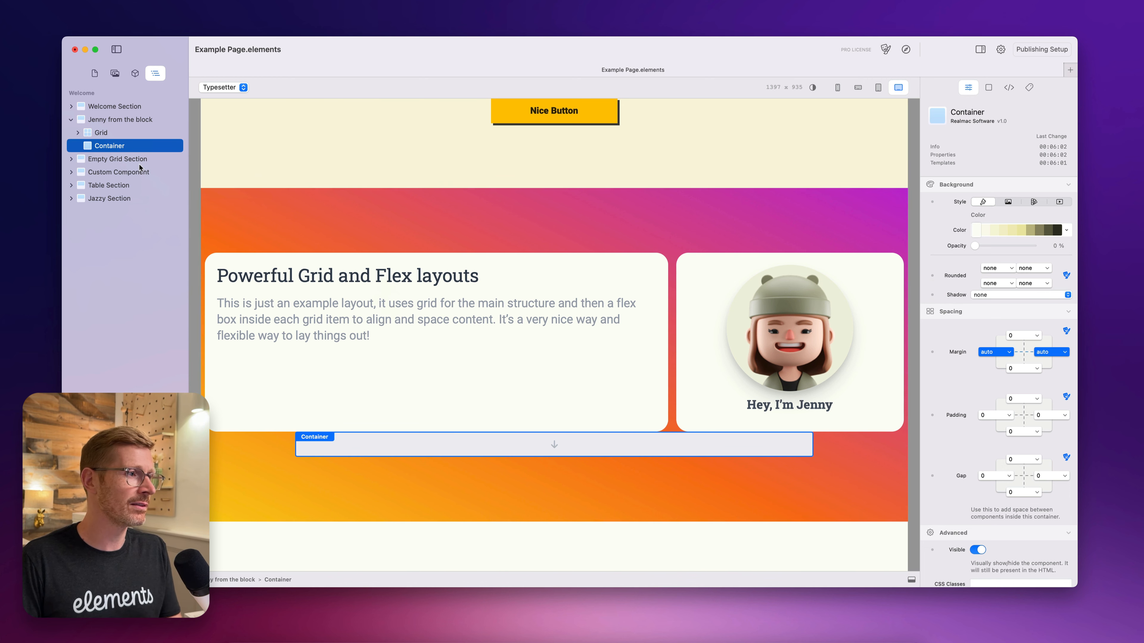
pyautogui.moveTo(108, 150)
pyautogui.mouseDown()
pyautogui.moveTo(109, 129)
pyautogui.moveTo(108, 144)
pyautogui.moveTo(123, 135)
pyautogui.mouseUp()
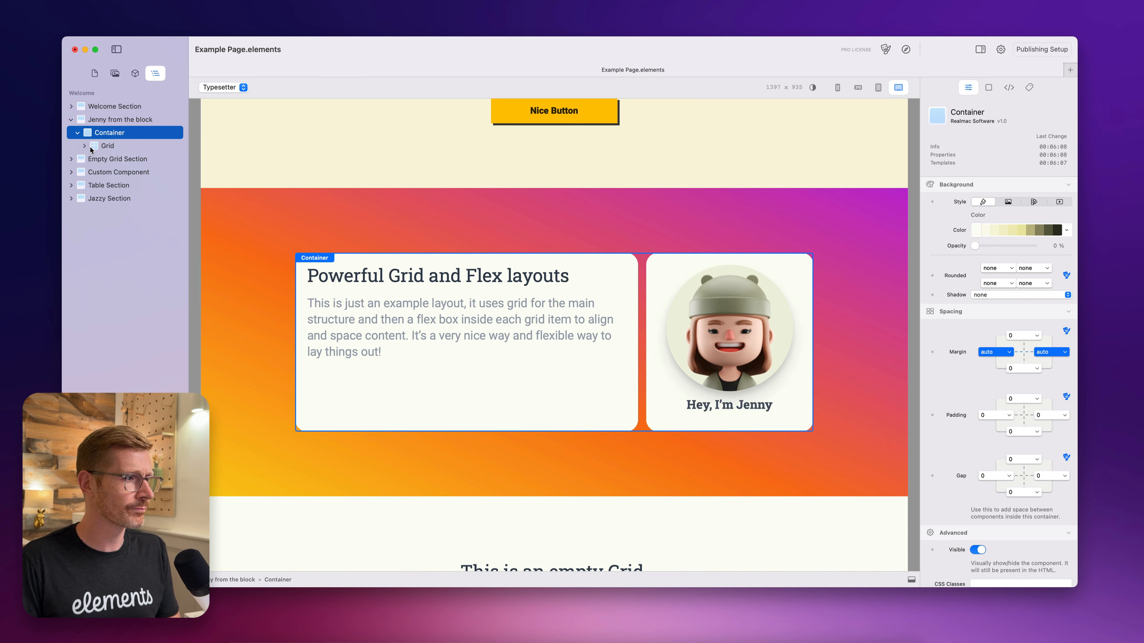
# Compare the column settings of the Grid's two Grid Items, trying 7 columns on the first one and returning it to 8
pyautogui.click(85, 148)
pyautogui.click(84, 145)
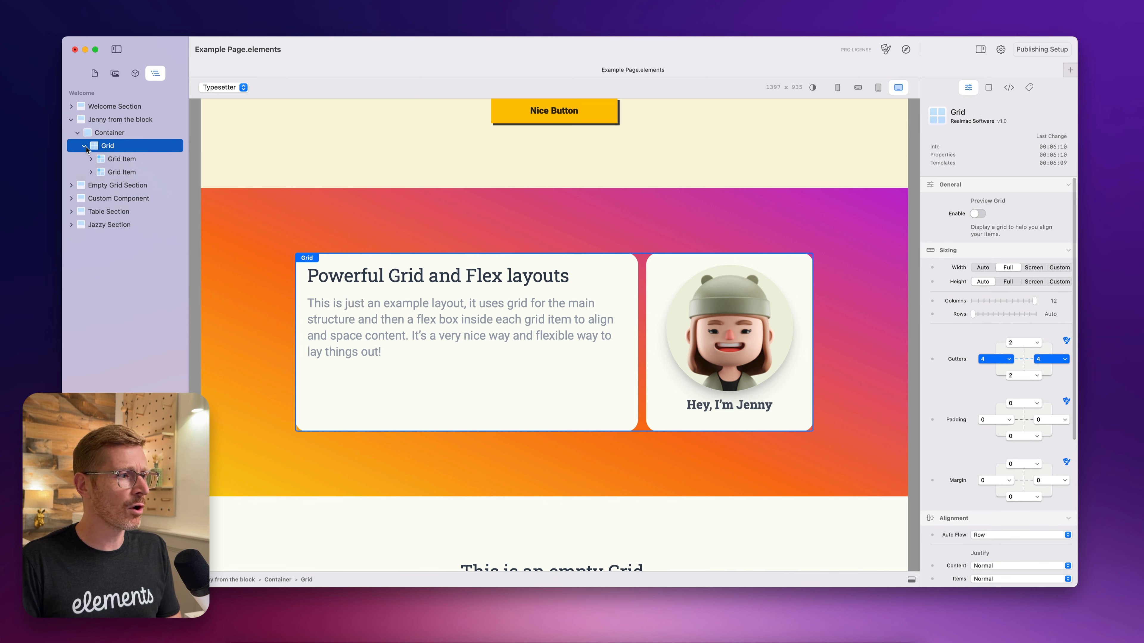
pyautogui.click(118, 160)
pyautogui.click(118, 172)
pyautogui.click(121, 162)
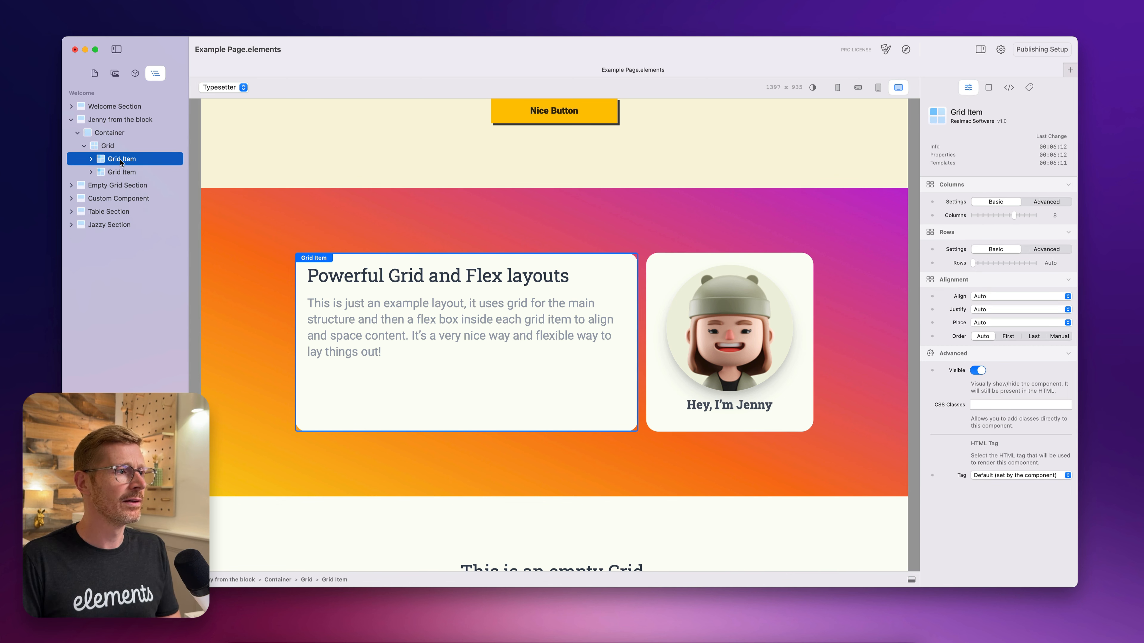
pyautogui.click(121, 172)
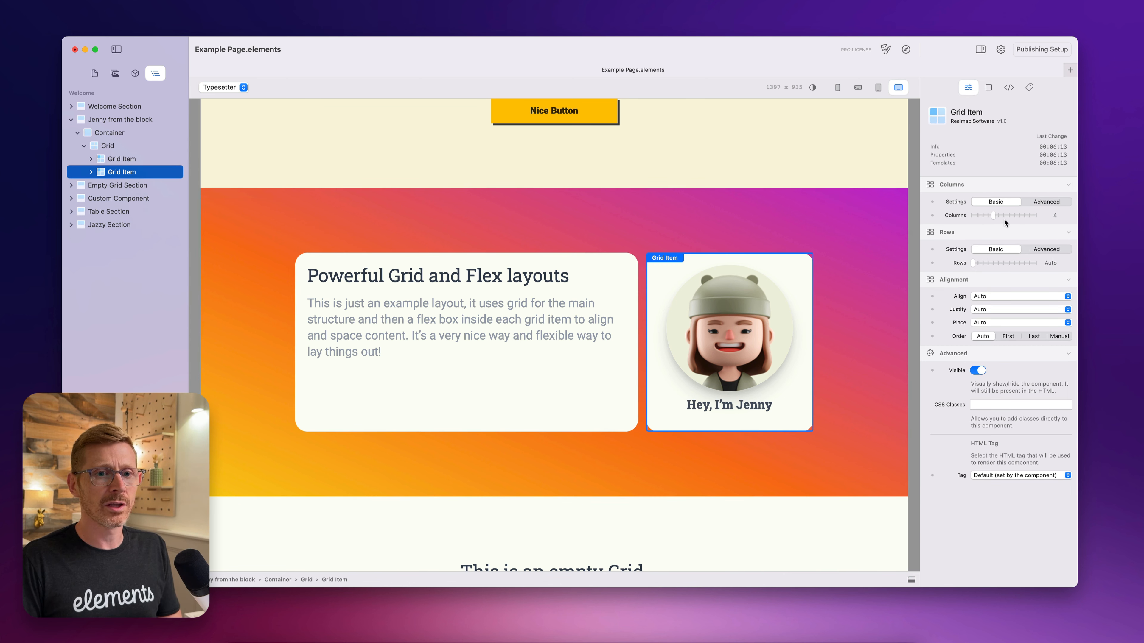
pyautogui.press('Up')
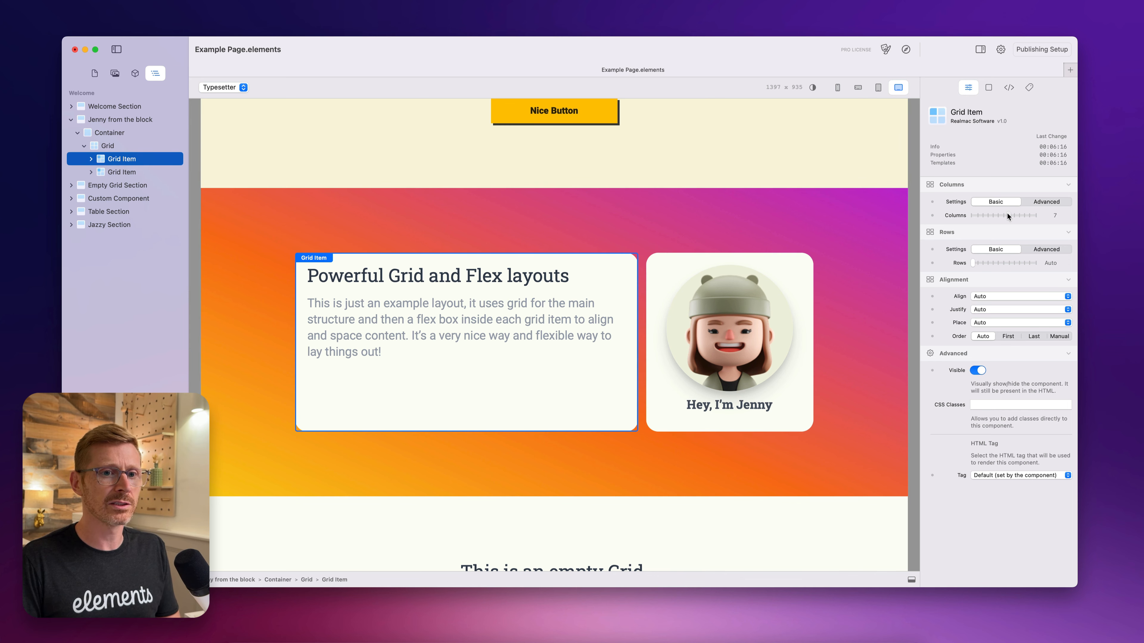
pyautogui.moveTo(1006, 213)
pyautogui.mouseDown()
pyautogui.moveTo(993, 213)
pyautogui.moveTo(1012, 213)
pyautogui.mouseUp()
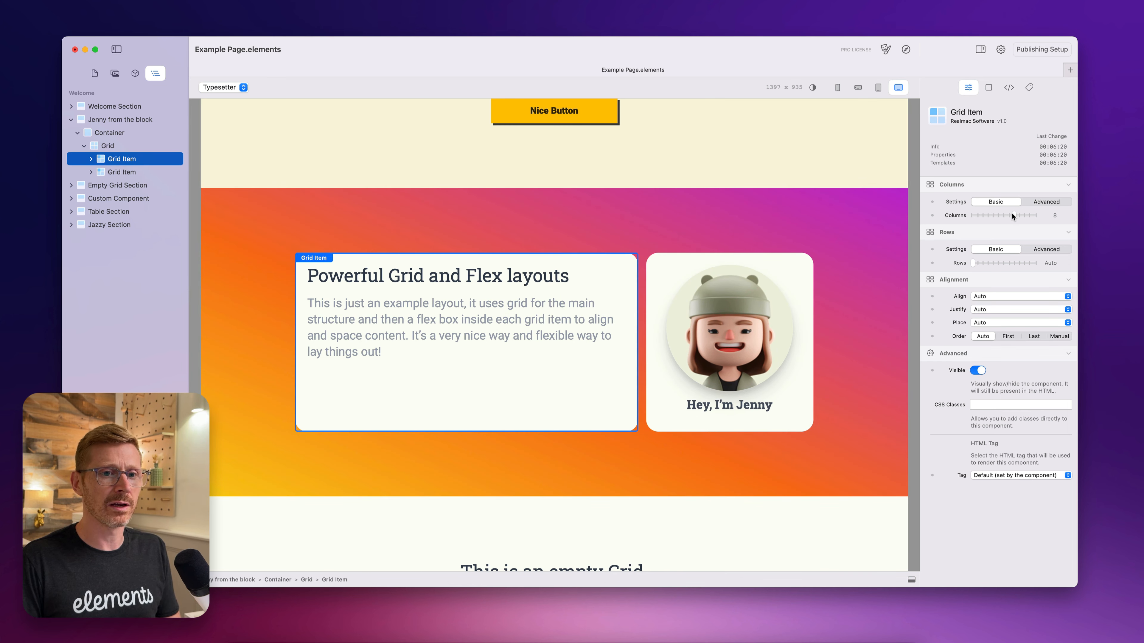
# Review the Grid's column and gutter settings, and preview its grid guides on the page before hiding them again
pyautogui.click(118, 146)
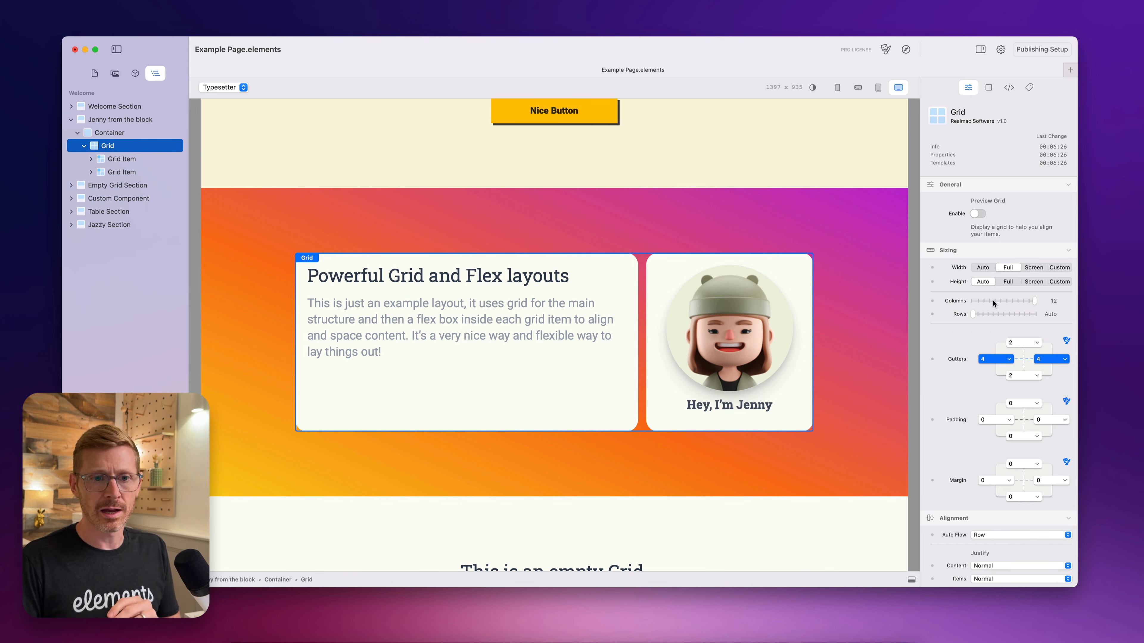
pyautogui.scroll(-5, 1012, 364)
pyautogui.scroll(5, 1022, 334)
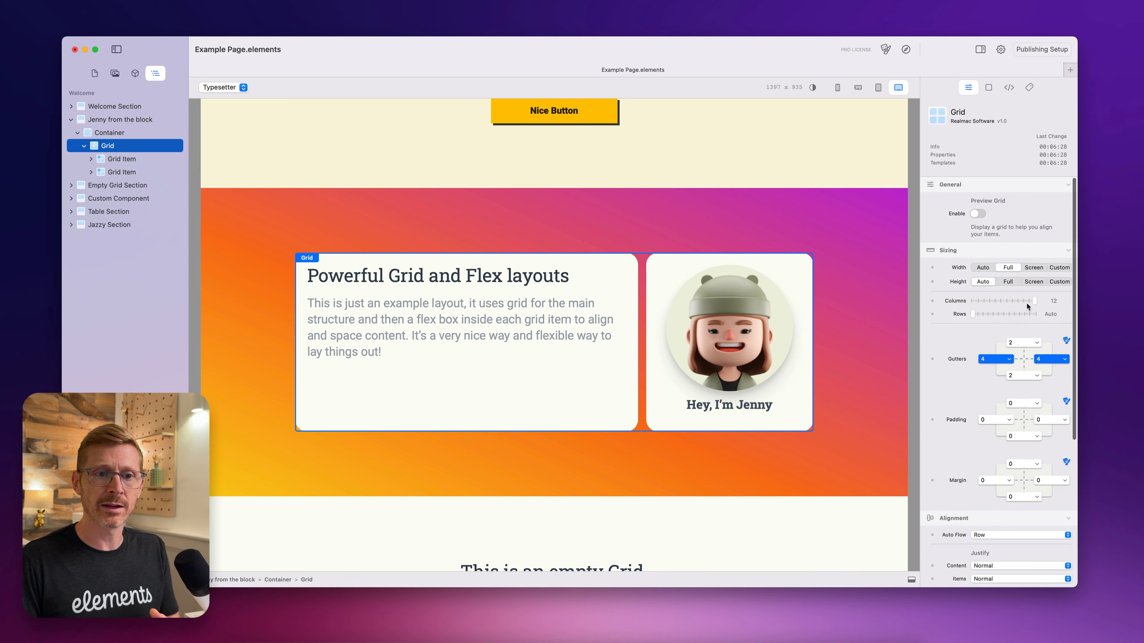
pyautogui.click(130, 163)
pyautogui.click(115, 145)
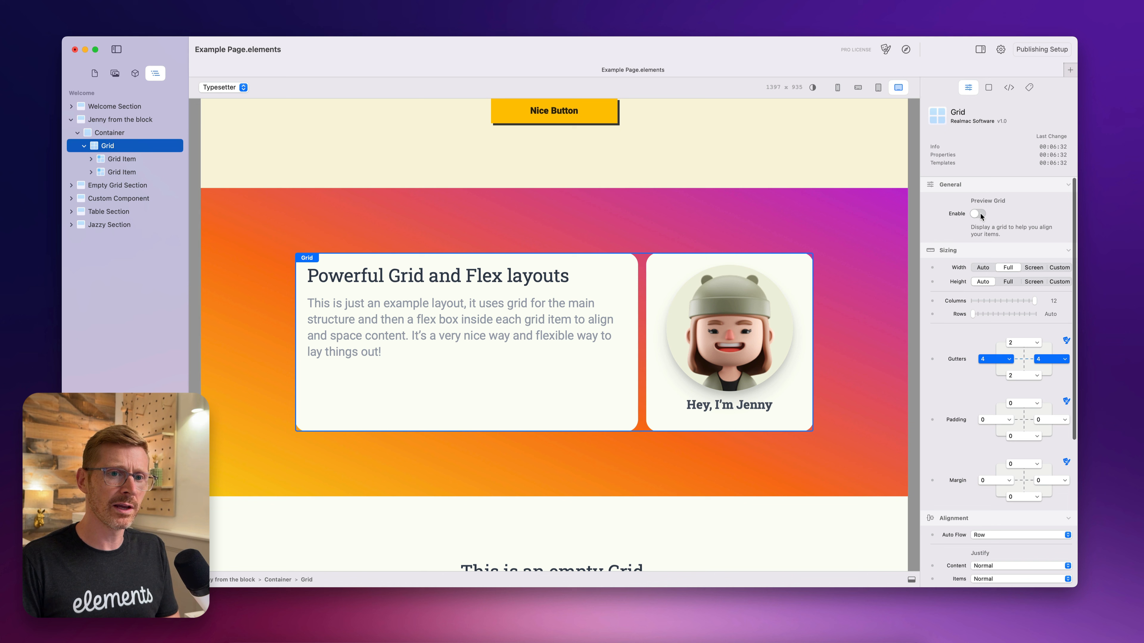
pyautogui.click(978, 214)
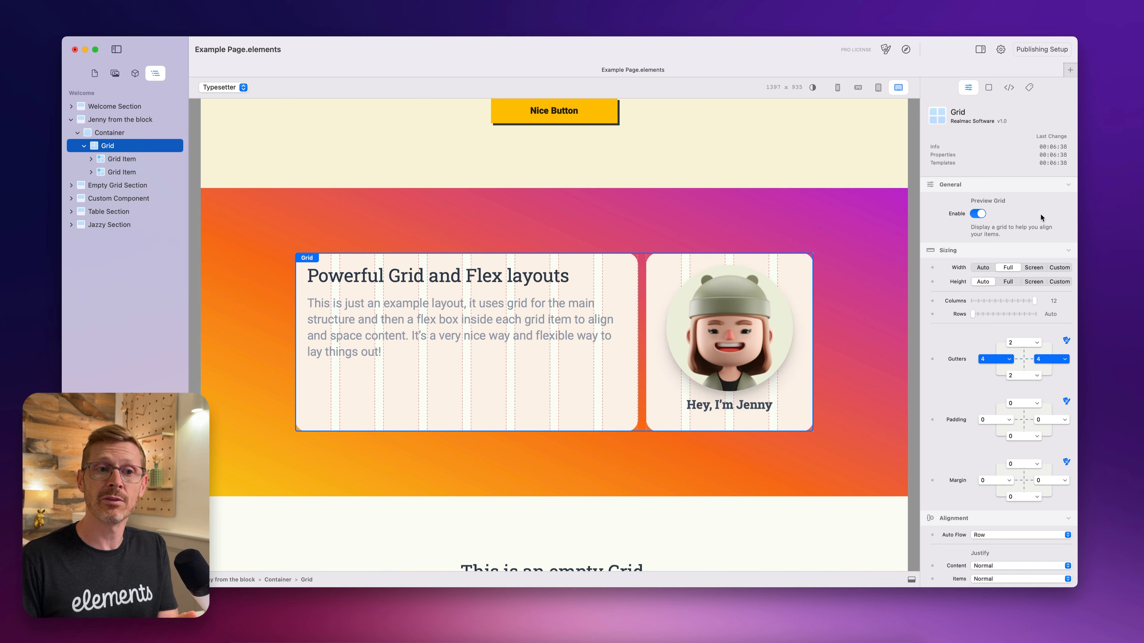
pyautogui.click(977, 215)
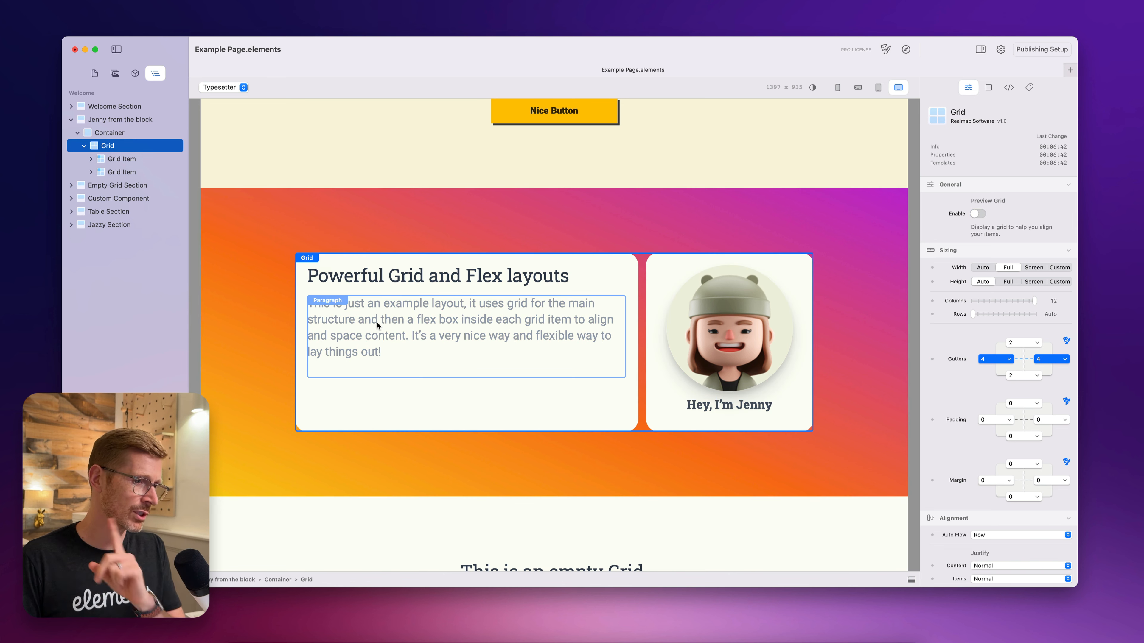
# Examine the Section inside the first Grid Item, comparing its layout and background settings with the Jenny from the block section
pyautogui.click(123, 160)
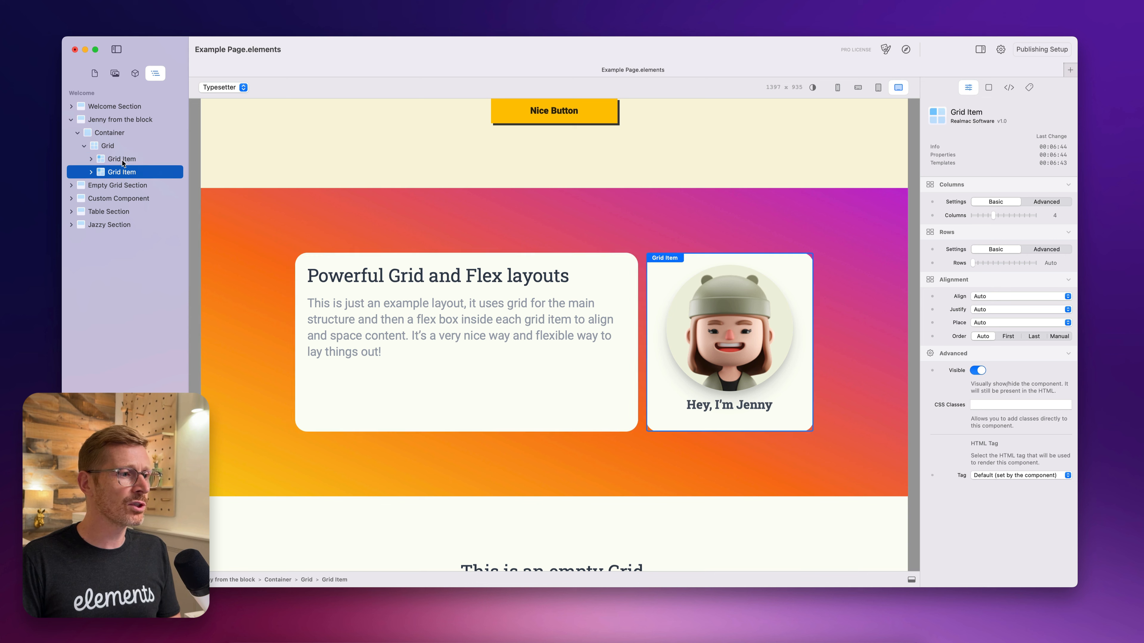
pyautogui.click(90, 159)
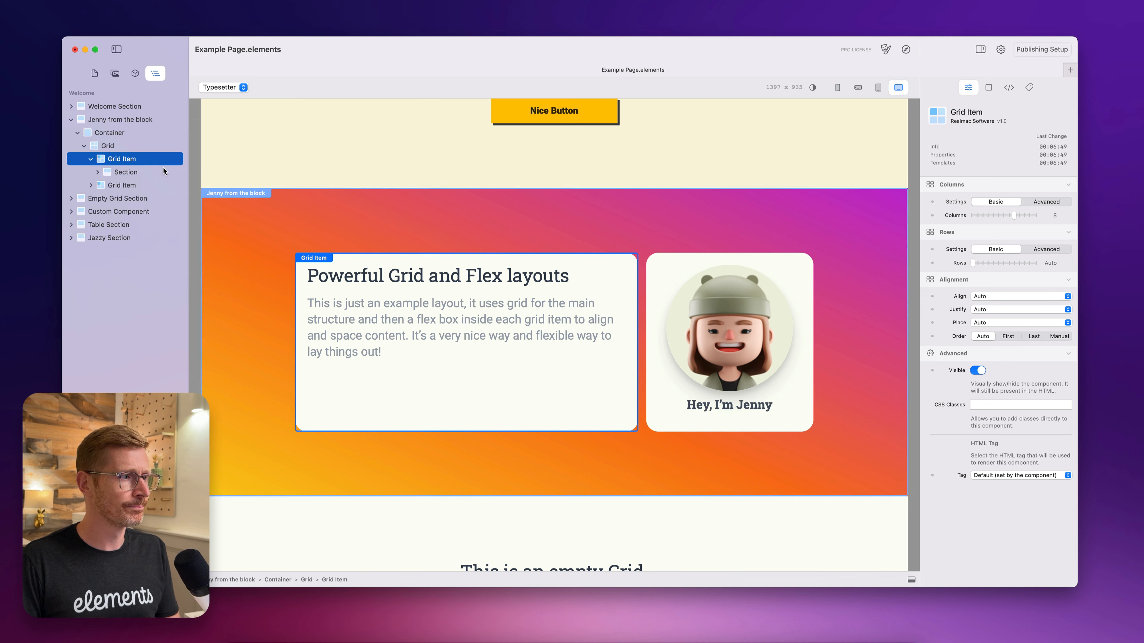
pyautogui.click(131, 170)
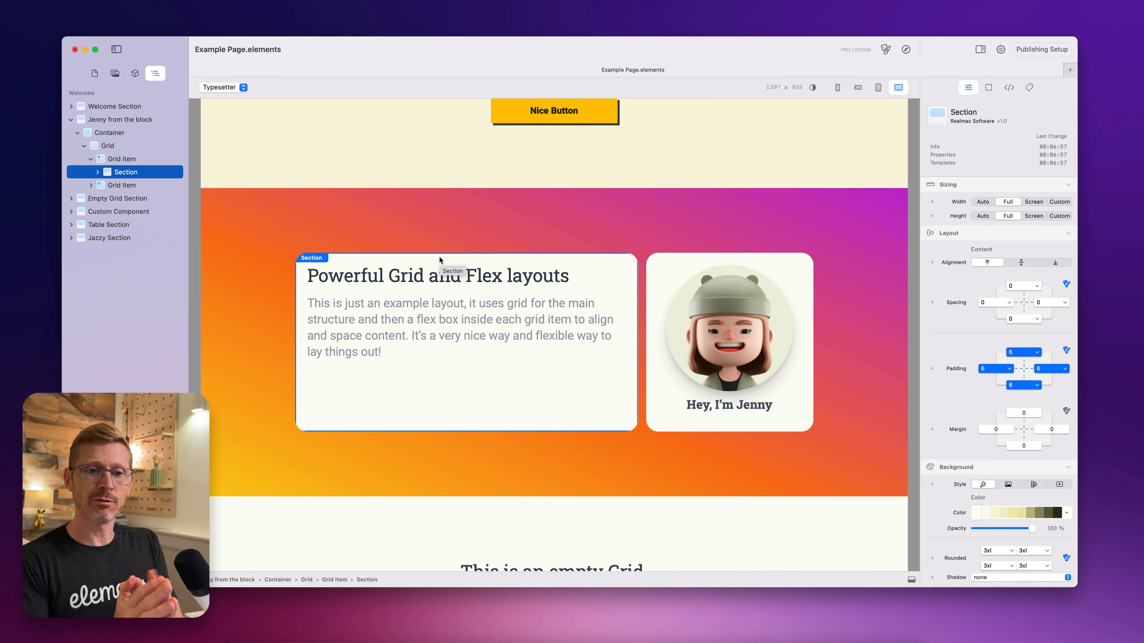
pyautogui.click(430, 199)
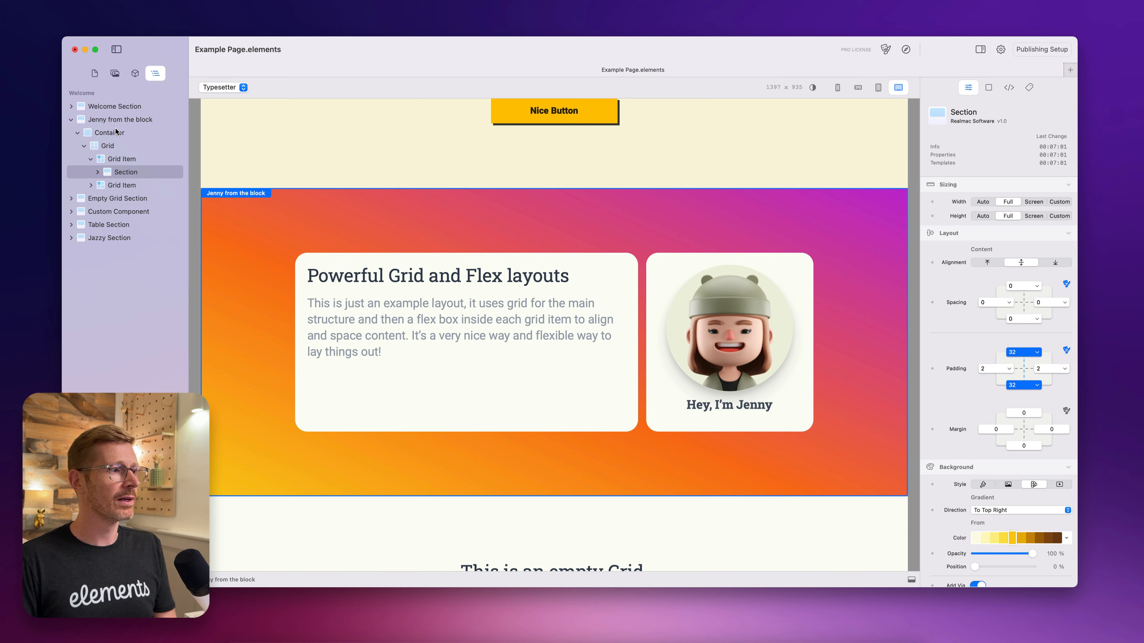
pyautogui.click(101, 121)
pyautogui.click(136, 176)
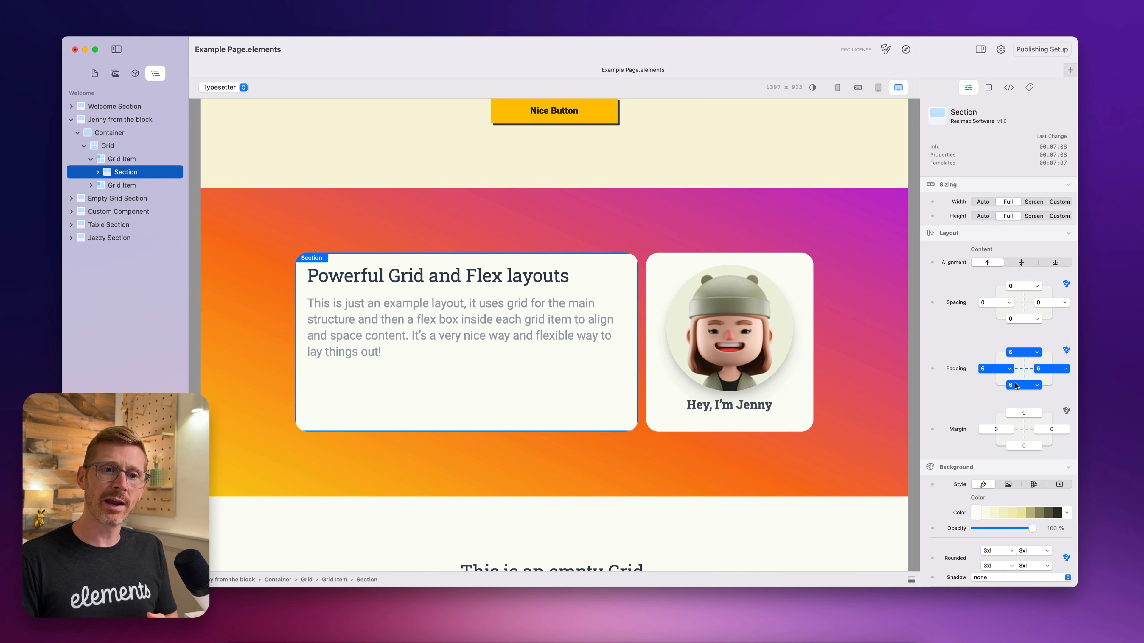
pyautogui.scroll(-10, 1015, 385)
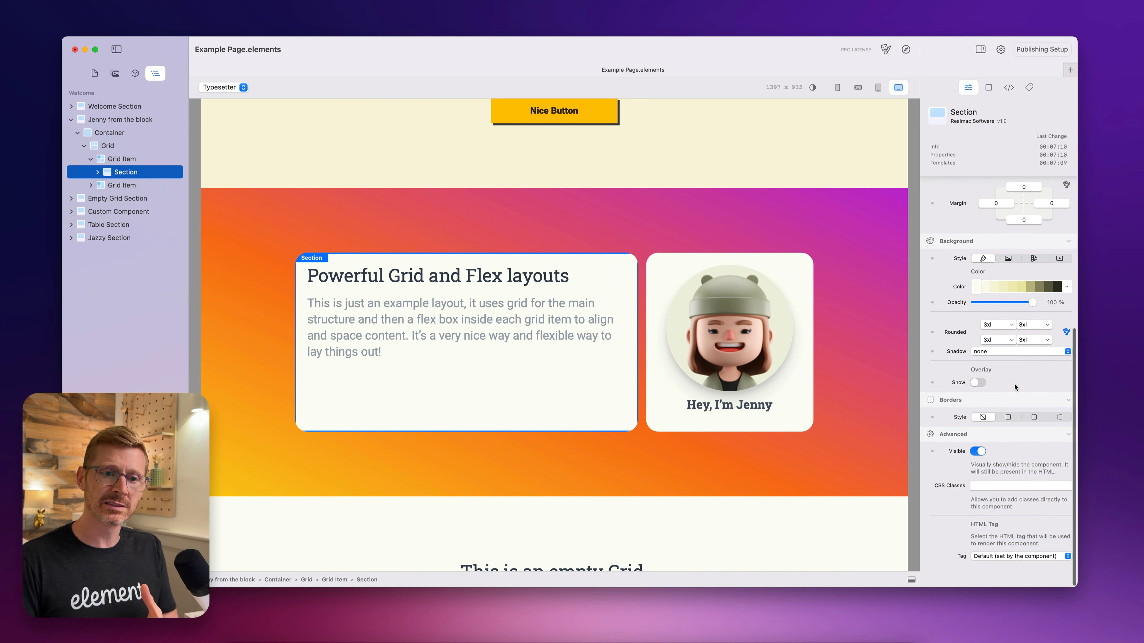
pyautogui.scroll(4, 1014, 383)
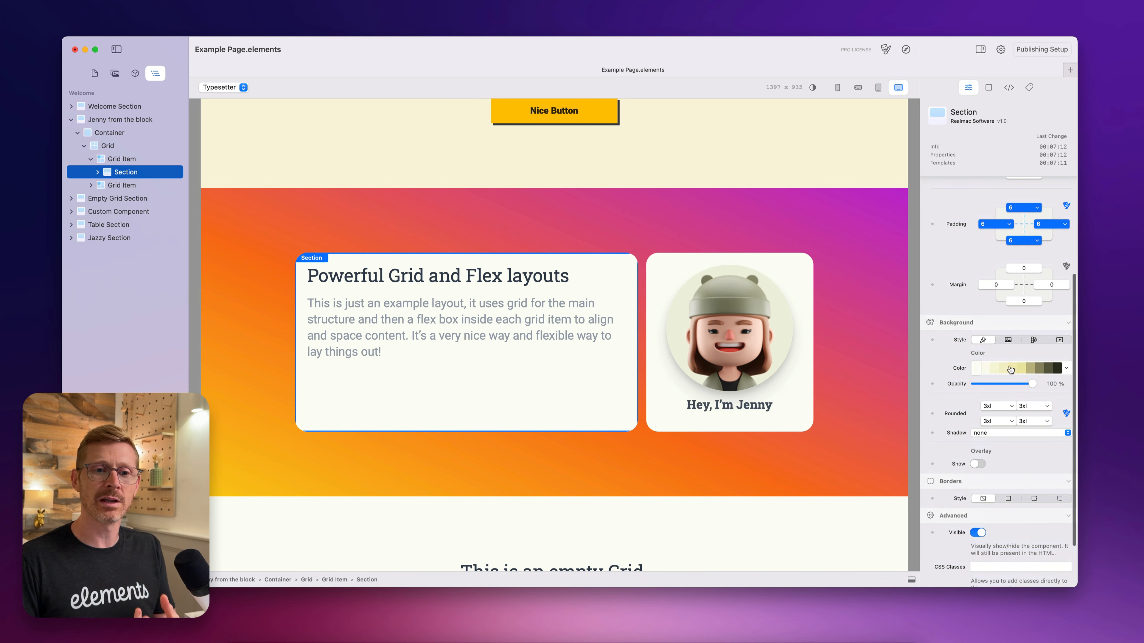
# Try a gradient background on the Section inside the first Grid Item, and return it to a solid color at 100% opacity
pyautogui.click(1034, 340)
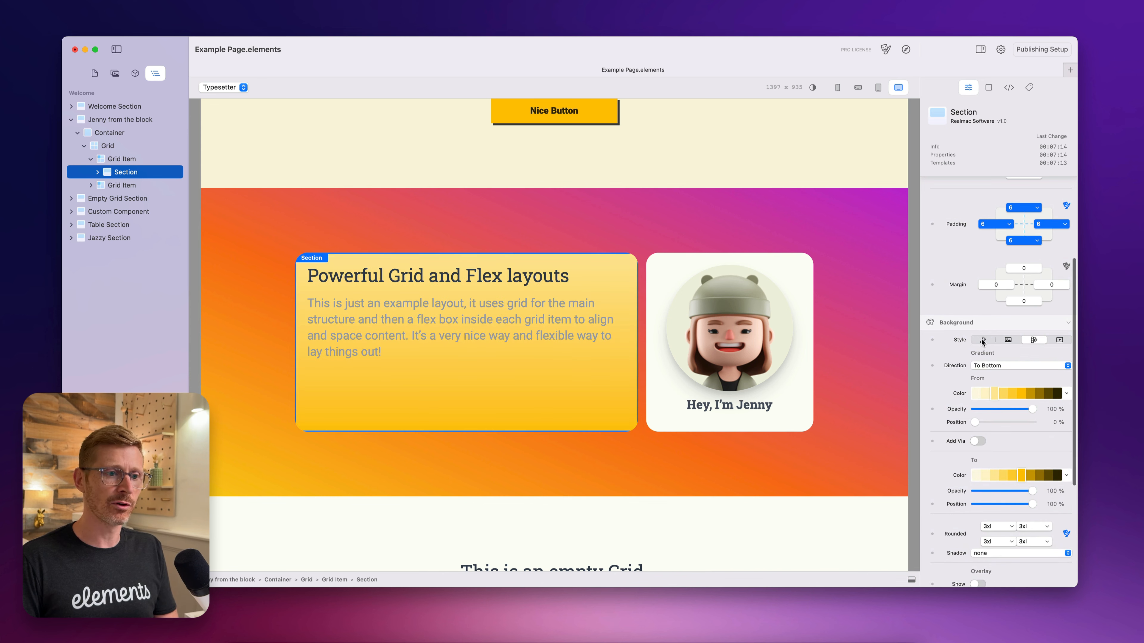
pyautogui.click(982, 340)
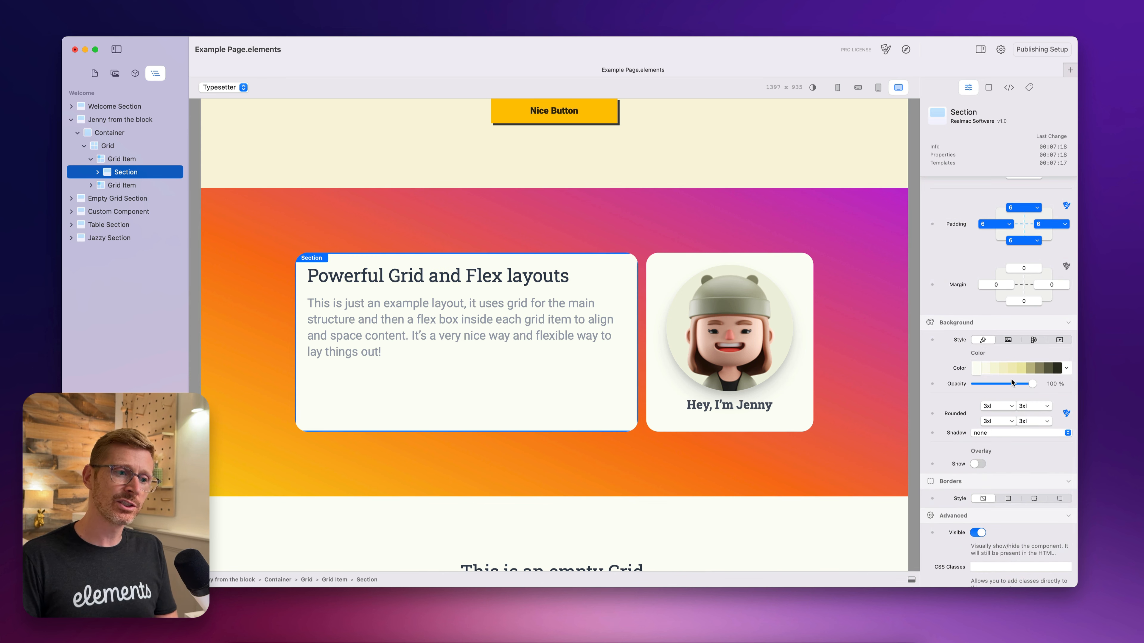
pyautogui.moveTo(1008, 384); pyautogui.dragTo(1036, 384)
# Expand the inner Section's Flex and Flex Items down to the Heading and Paragraph, and review the Flex's extent and settings
pyautogui.click(98, 173)
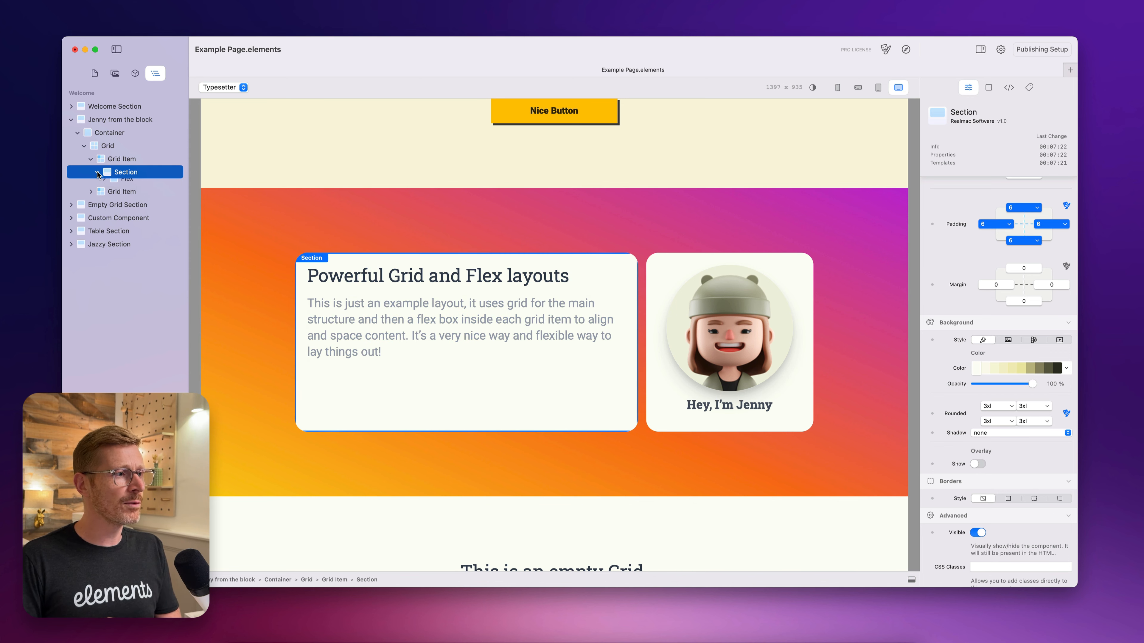
pyautogui.click(104, 185)
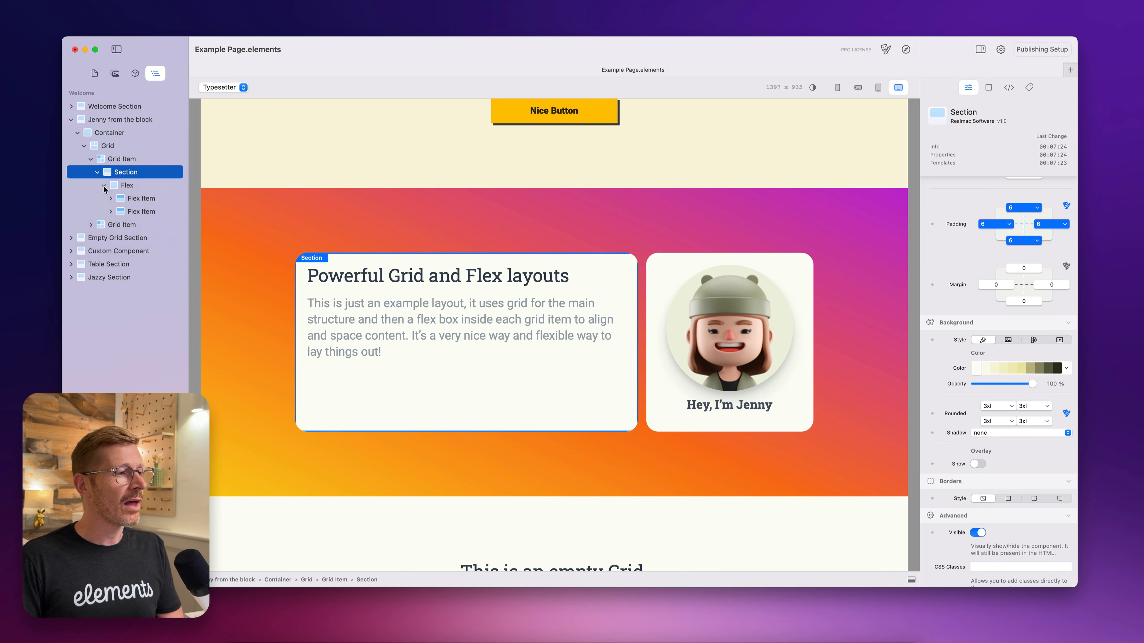
pyautogui.click(104, 185)
pyautogui.click(126, 185)
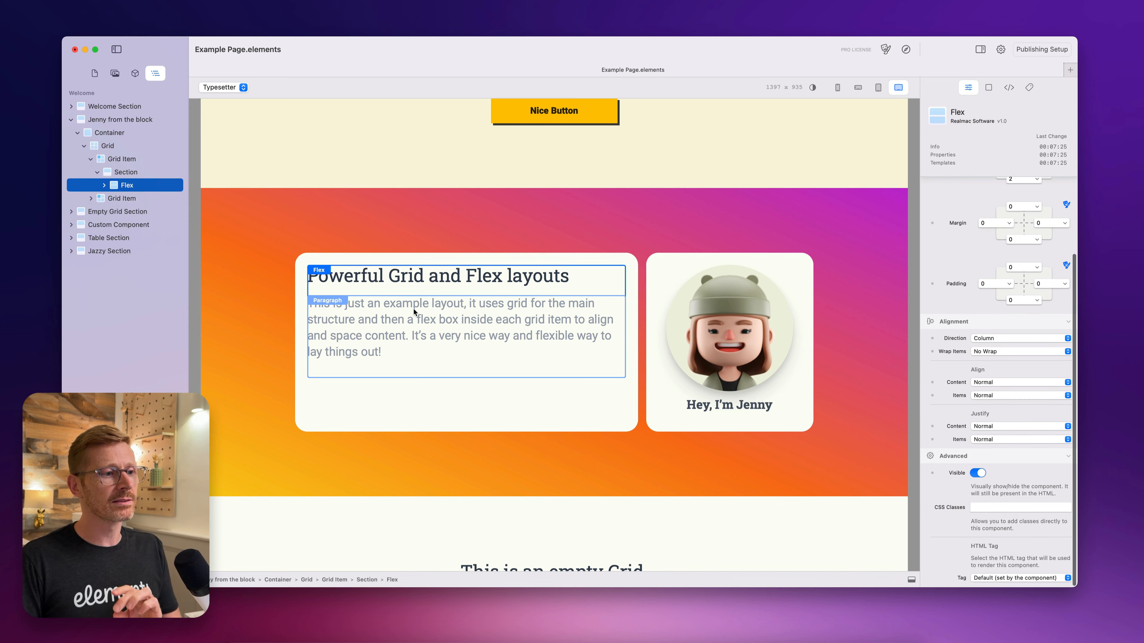
pyautogui.scroll(5, 523, 208)
pyautogui.scroll(-5, 522, 208)
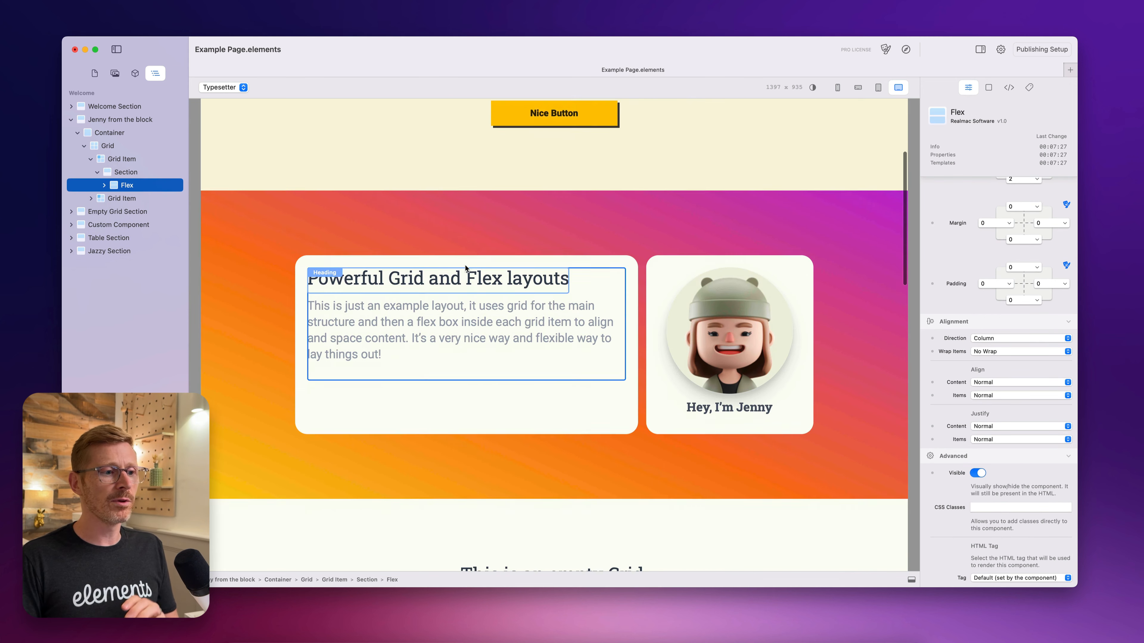
pyautogui.click(104, 185)
pyautogui.click(110, 199)
pyautogui.click(111, 225)
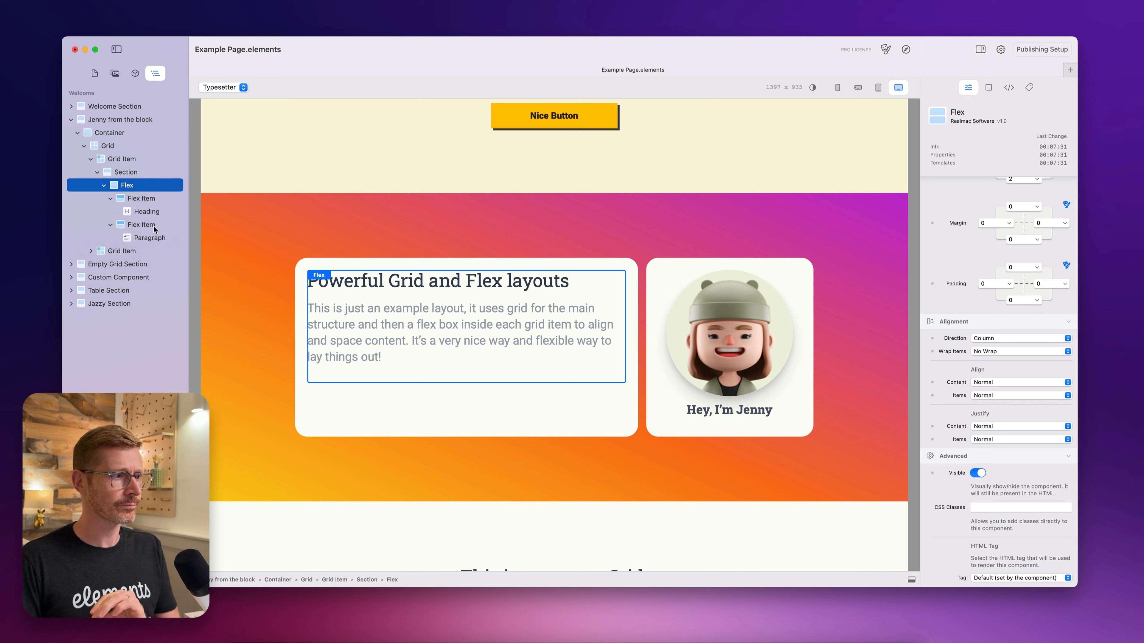
# Move the Heading and Paragraph out of their Flex Items to sit directly inside the Section above the Flex
pyautogui.click(150, 237)
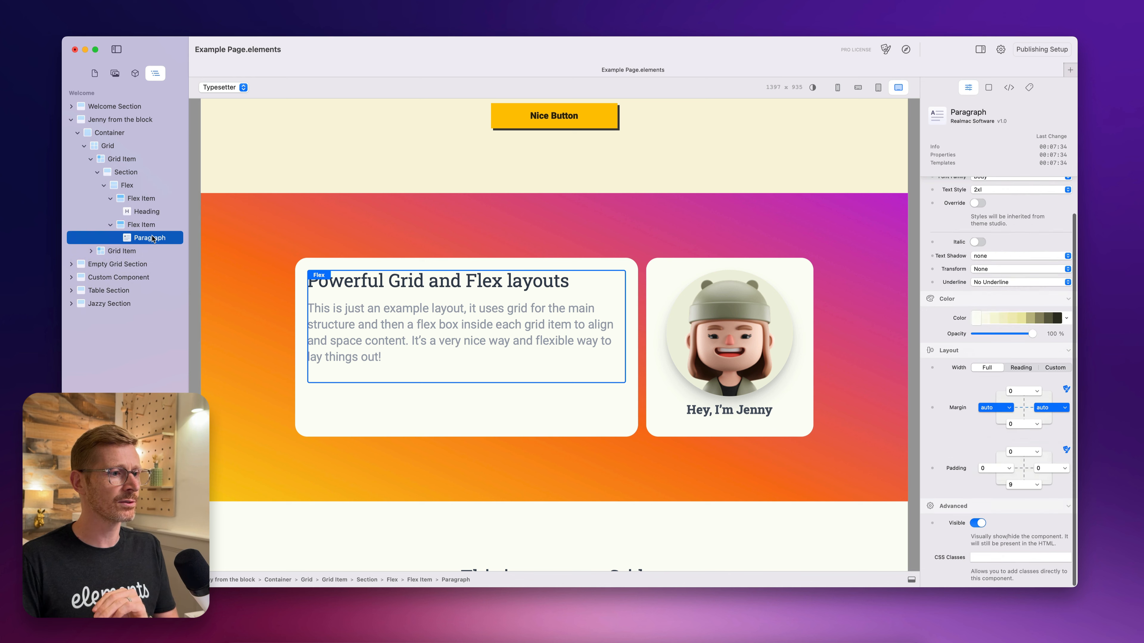
pyautogui.keyDown('super'); pyautogui.click(147, 211); pyautogui.keyUp('super')
pyautogui.moveTo(146, 211); pyautogui.dragTo(145, 184)
pyautogui.click(141, 182)
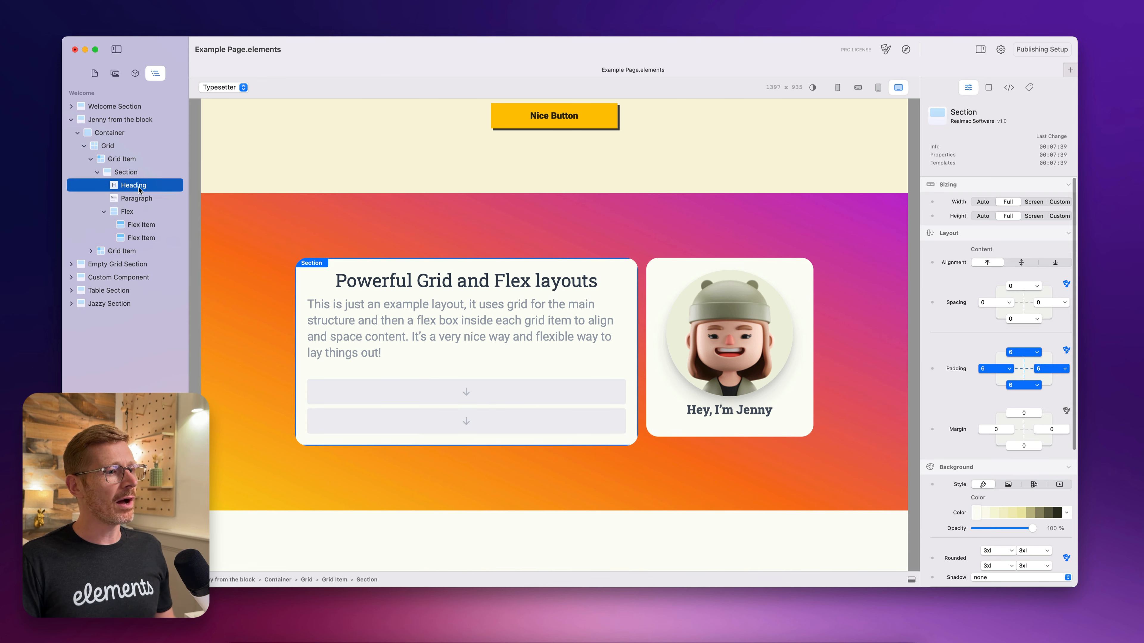
pyautogui.click(146, 195)
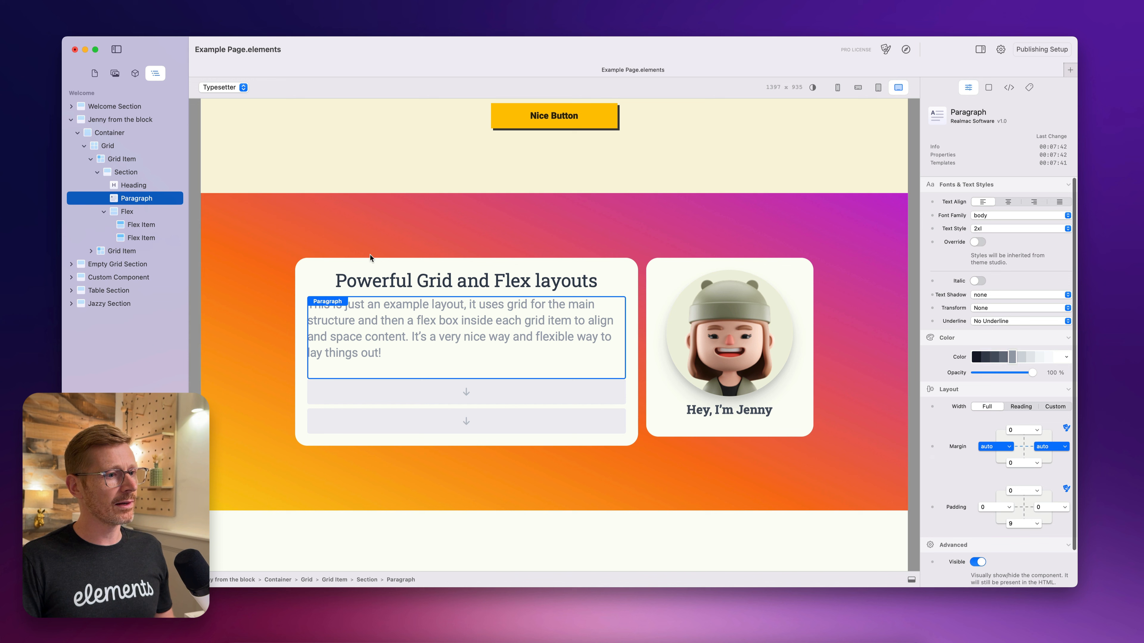
# Set the bottom padding of the "Powerful Grid and Flex layouts" heading to 11, and select the paragraph below it
pyautogui.click(435, 289)
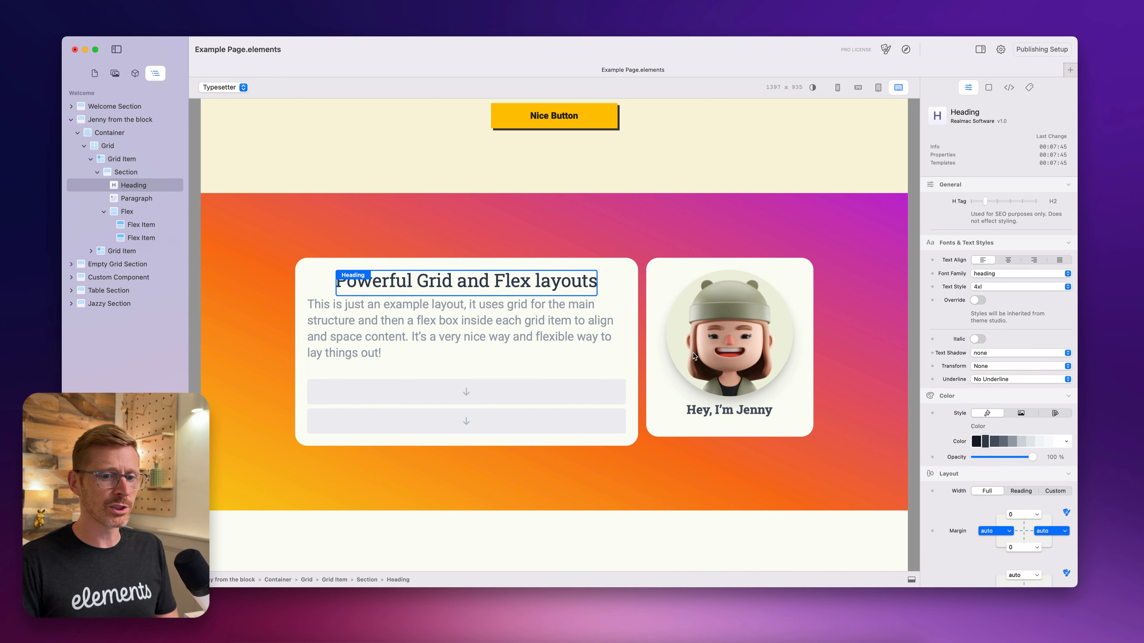
pyautogui.scroll(-5, 1061, 513)
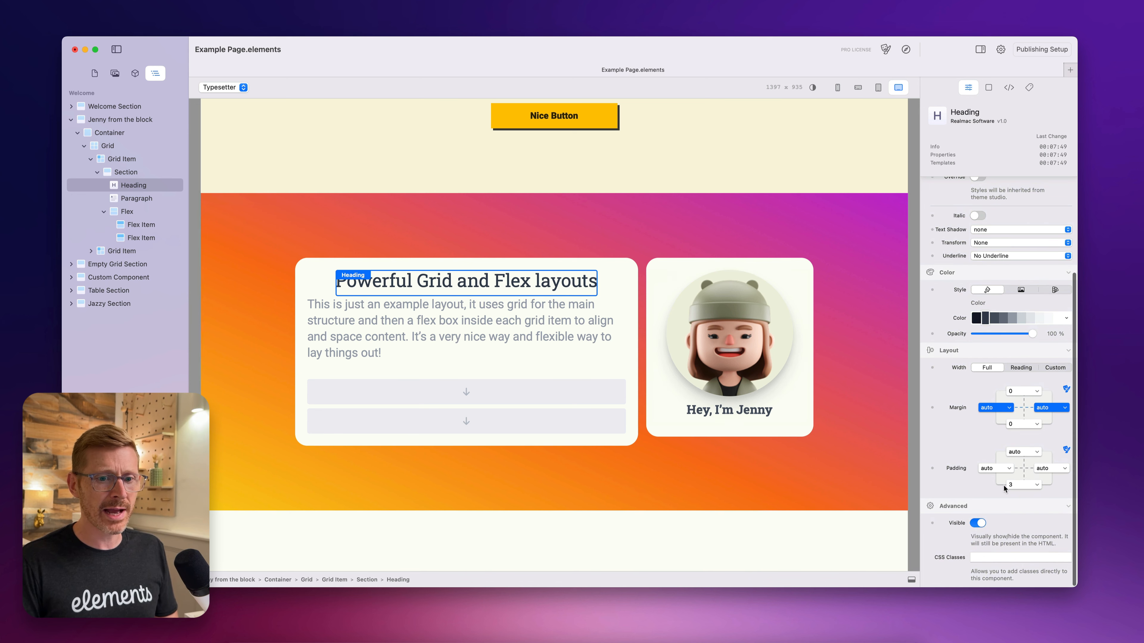
pyautogui.click(1024, 487)
pyautogui.click(1013, 585)
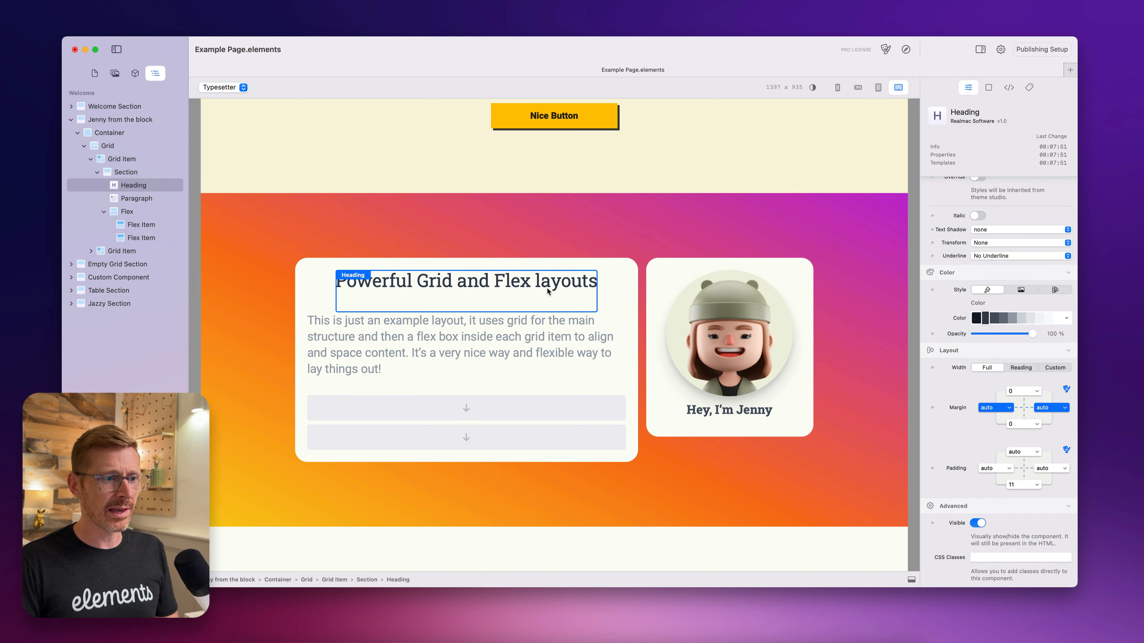
pyautogui.click(582, 351)
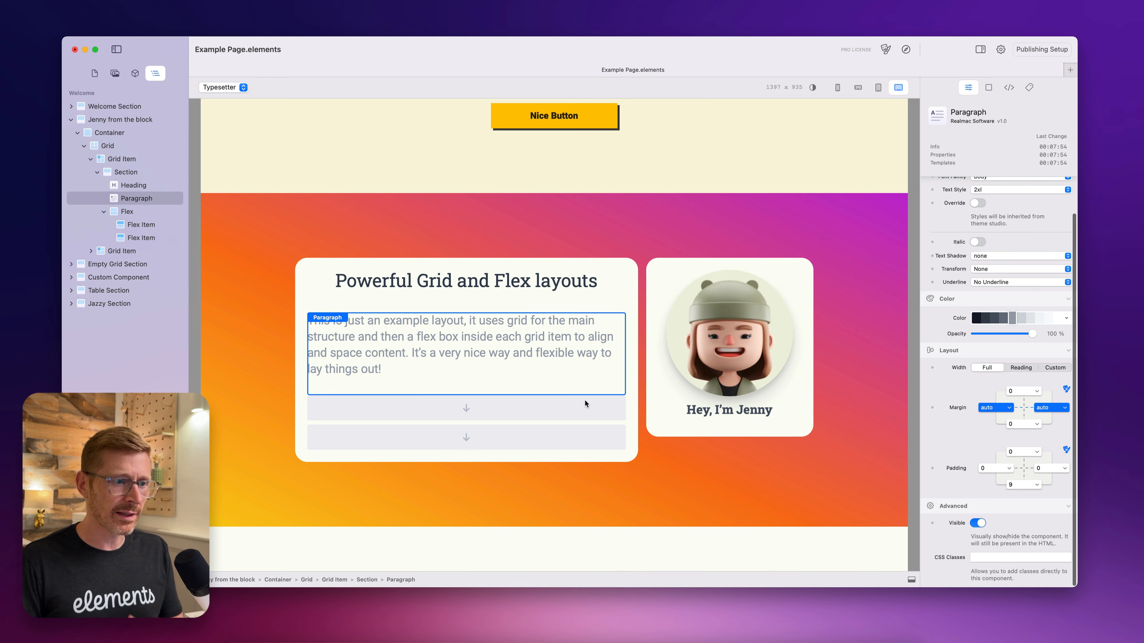
# Set the heading's bottom padding to 3, and return the Heading and Paragraph to their separate Flex Items
pyautogui.click(579, 294)
pyautogui.click(1027, 564)
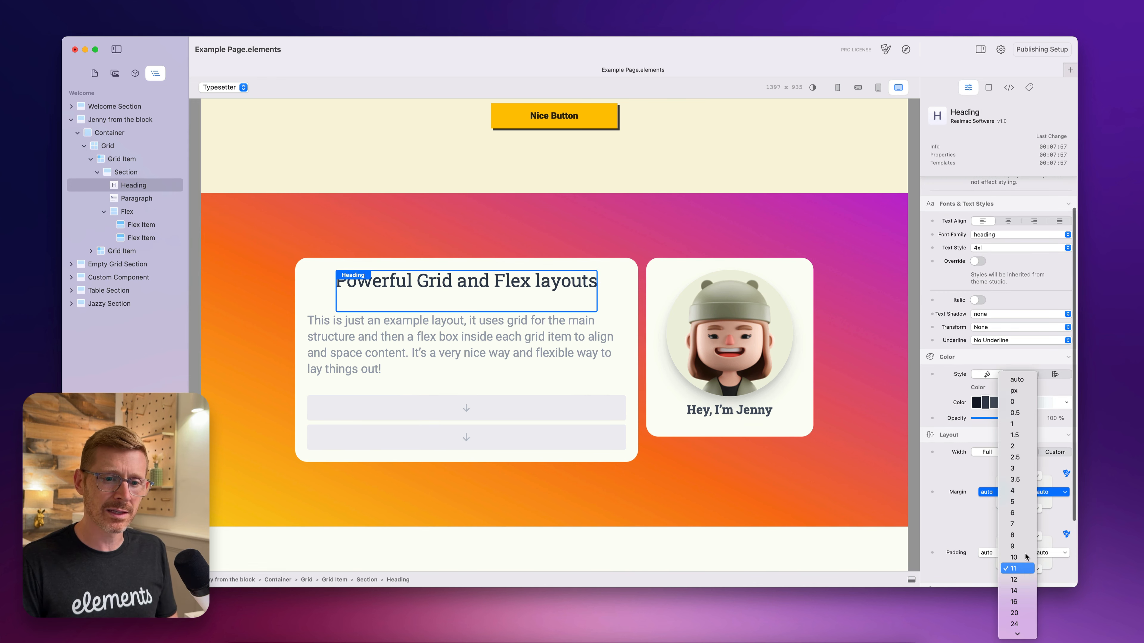
pyautogui.click(1017, 469)
pyautogui.moveTo(137, 186); pyautogui.dragTo(144, 244)
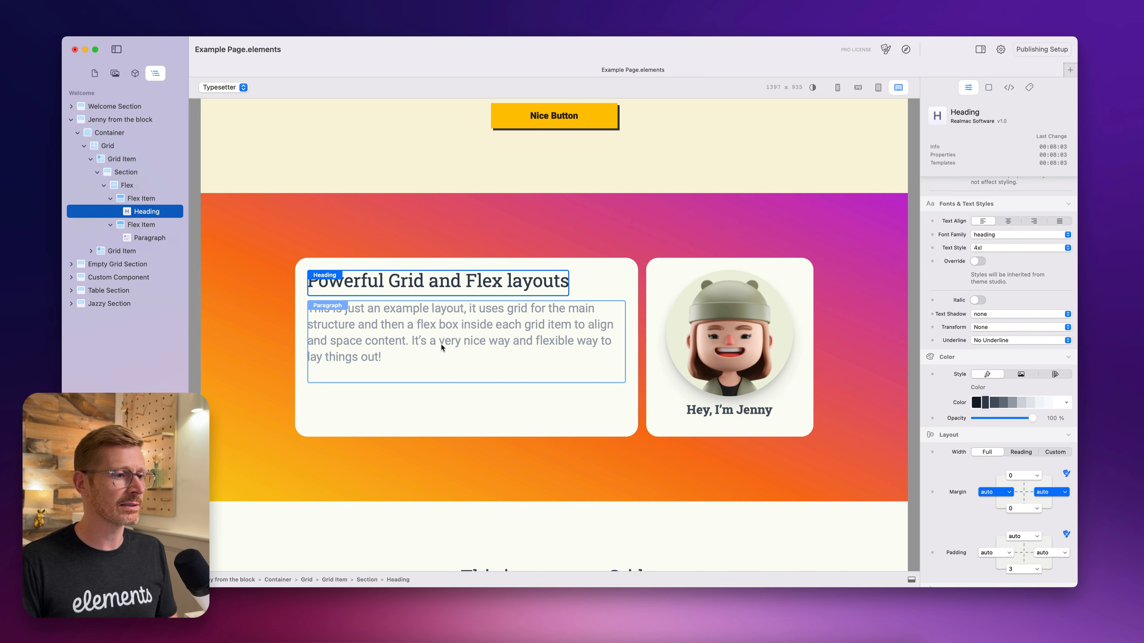
# Duplicate the Paragraph's Flex Item and delete the copied paragraph, leaving an empty third Flex Item beneath it
pyautogui.rightClick(135, 223)
pyautogui.click(171, 262)
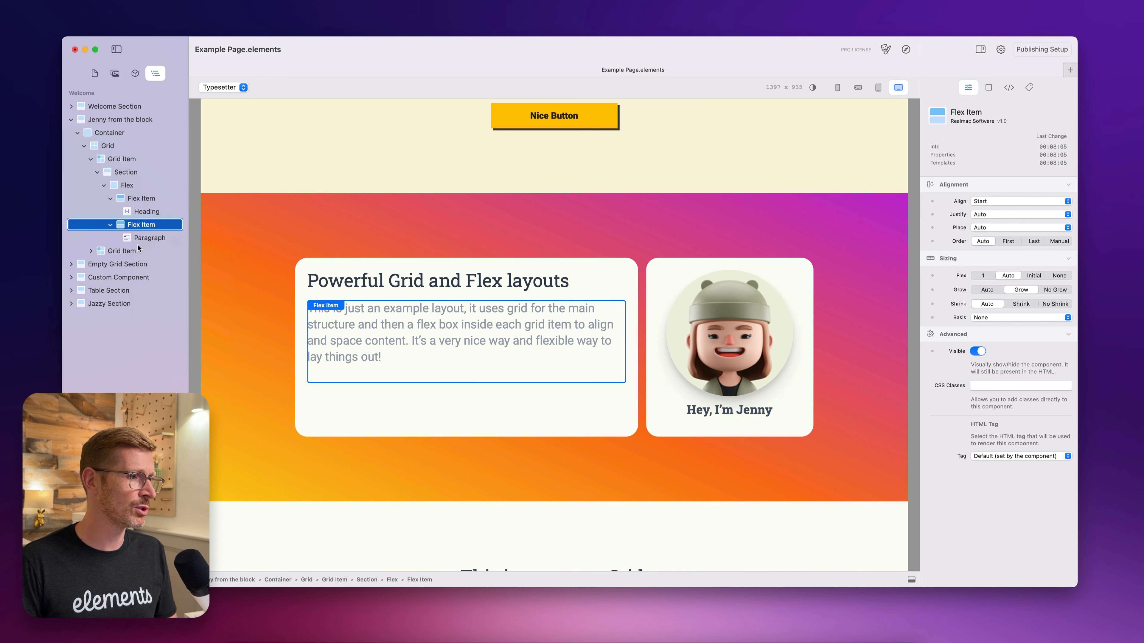
pyautogui.click(346, 423)
pyautogui.press('BackSpace')
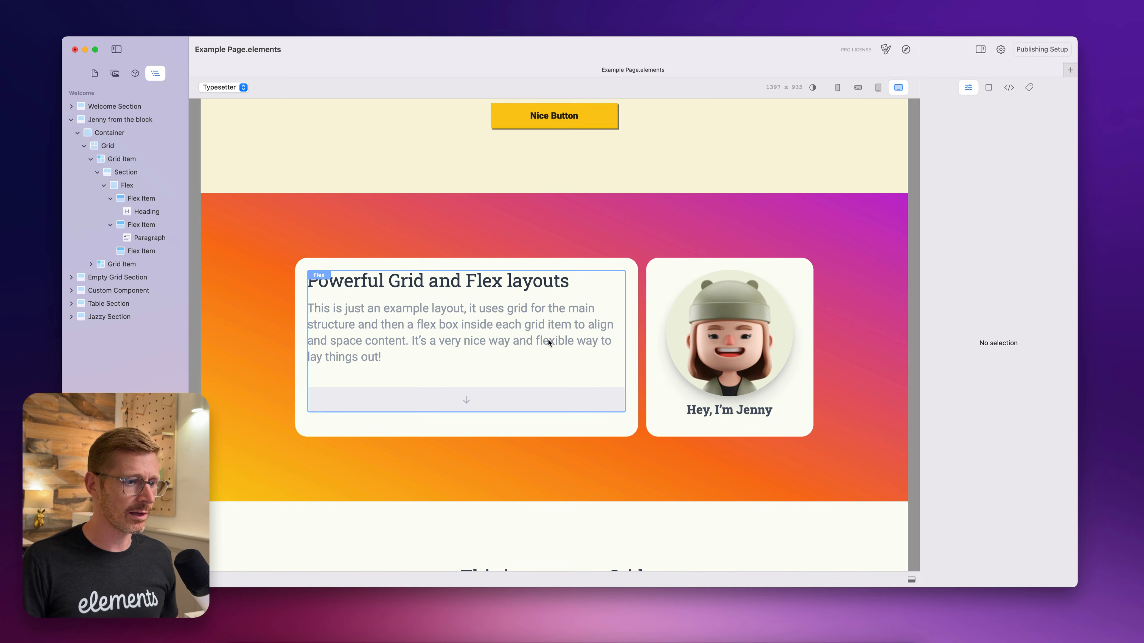
# Copy the Nice Button from the Welcome Section into the empty Flex Item below the paragraph
pyautogui.moveTo(590, 122); pyautogui.dragTo(552, 402)
pyautogui.moveTo(551, 401)
pyautogui.mouseDown()
pyautogui.moveTo(569, 388)
pyautogui.moveTo(564, 399)
pyautogui.mouseUp()
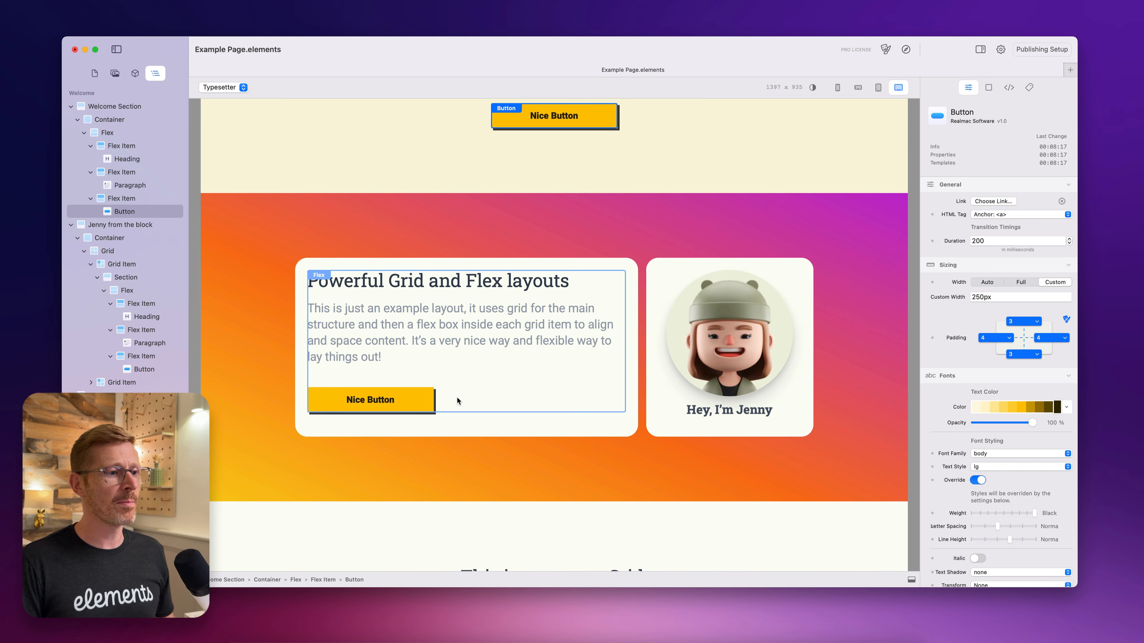
pyautogui.click(723, 236)
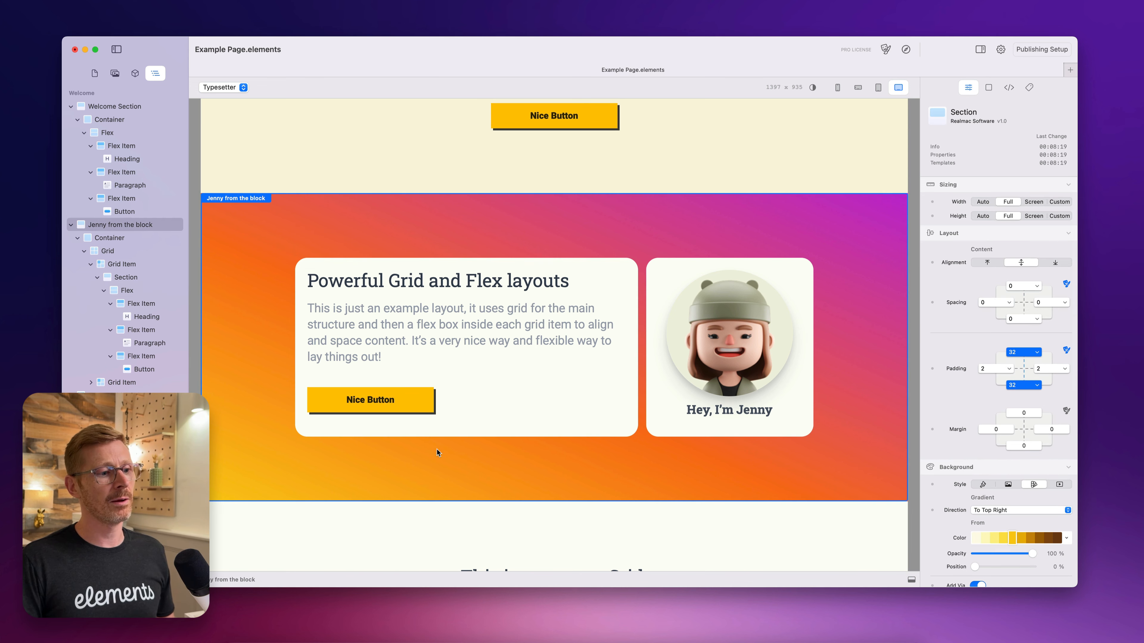
# Delete the copied button from the grid card, along with its emptied third Flex Item
pyautogui.click(409, 405)
pyautogui.press('Delete')
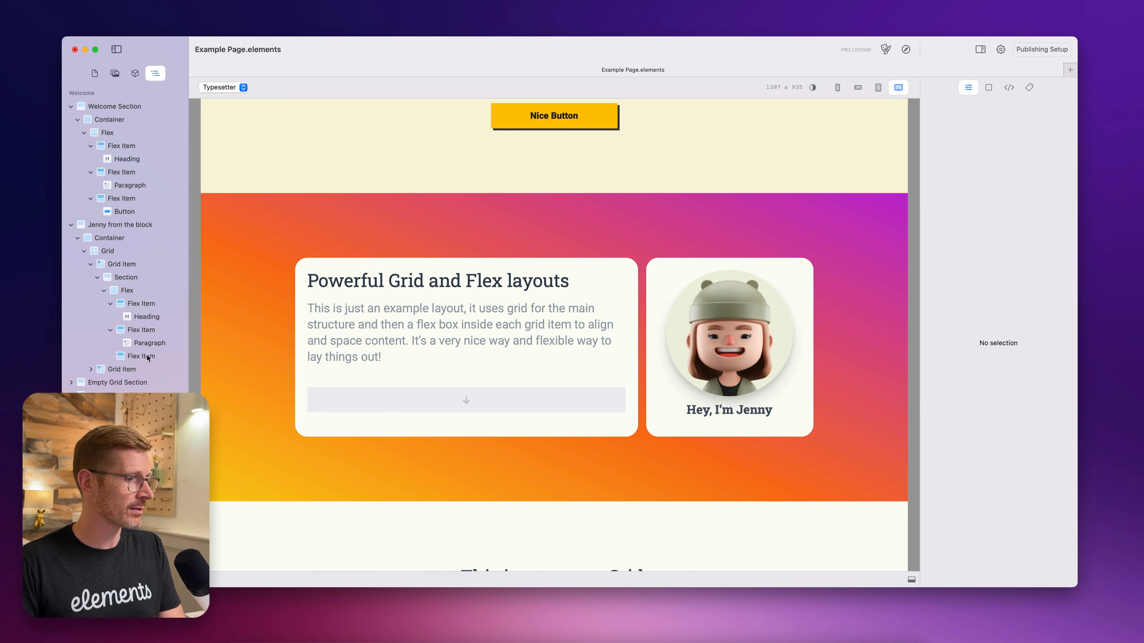
pyautogui.click(147, 357)
pyautogui.rightClick(147, 357)
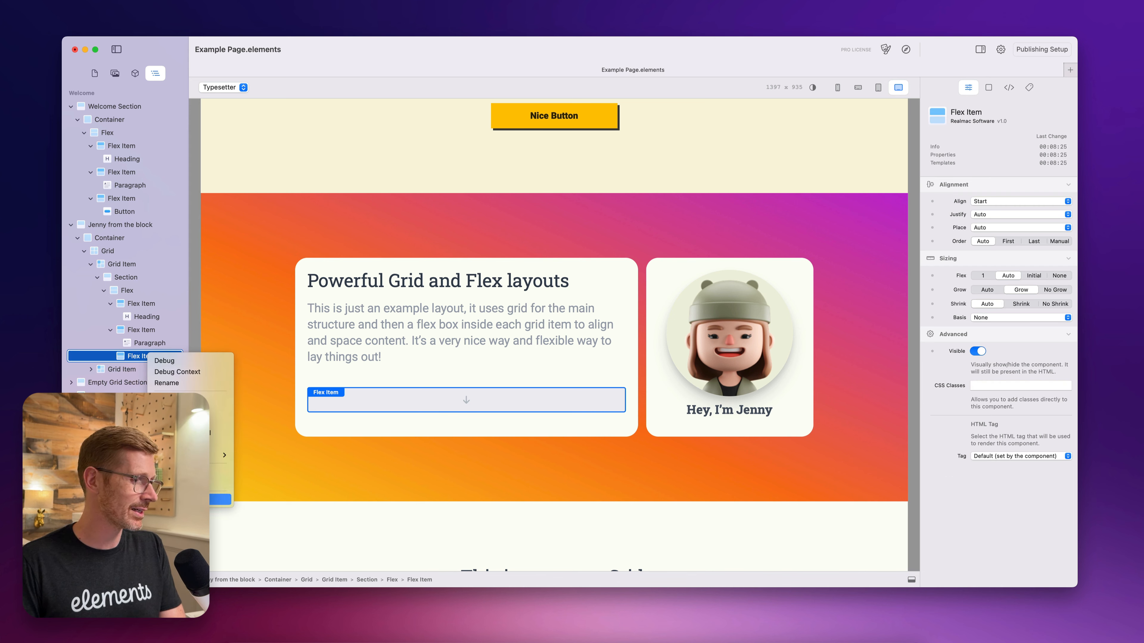
pyautogui.click(220, 499)
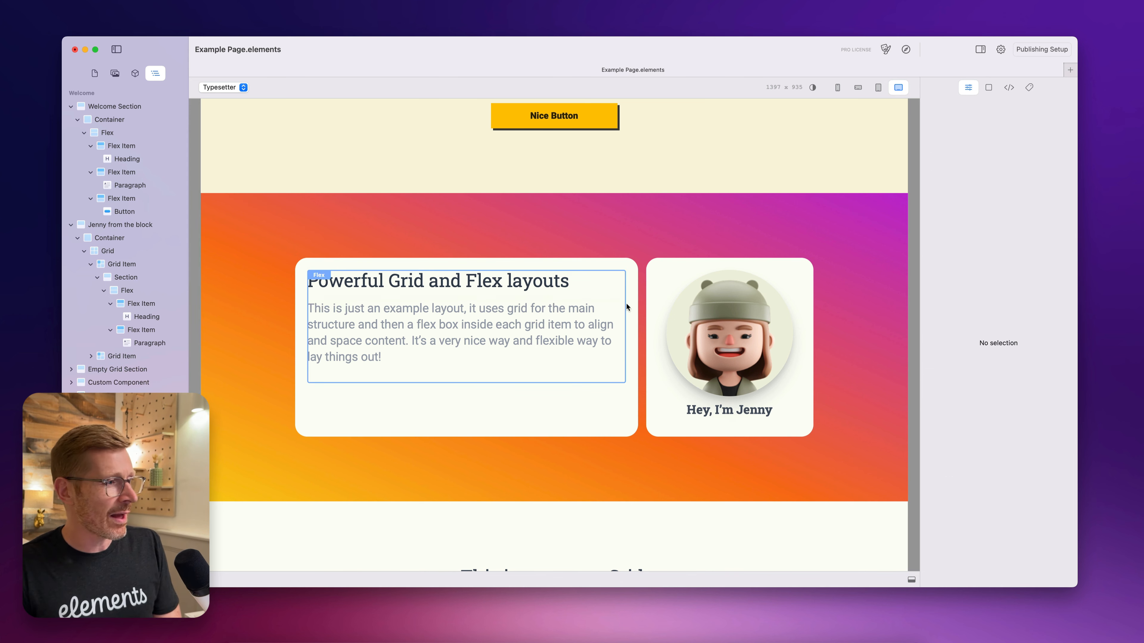
# Expand the second Grid Item's Section, Flex and both Flex Items to examine how the avatar card is structured
pyautogui.click(91, 357)
pyautogui.click(84, 251)
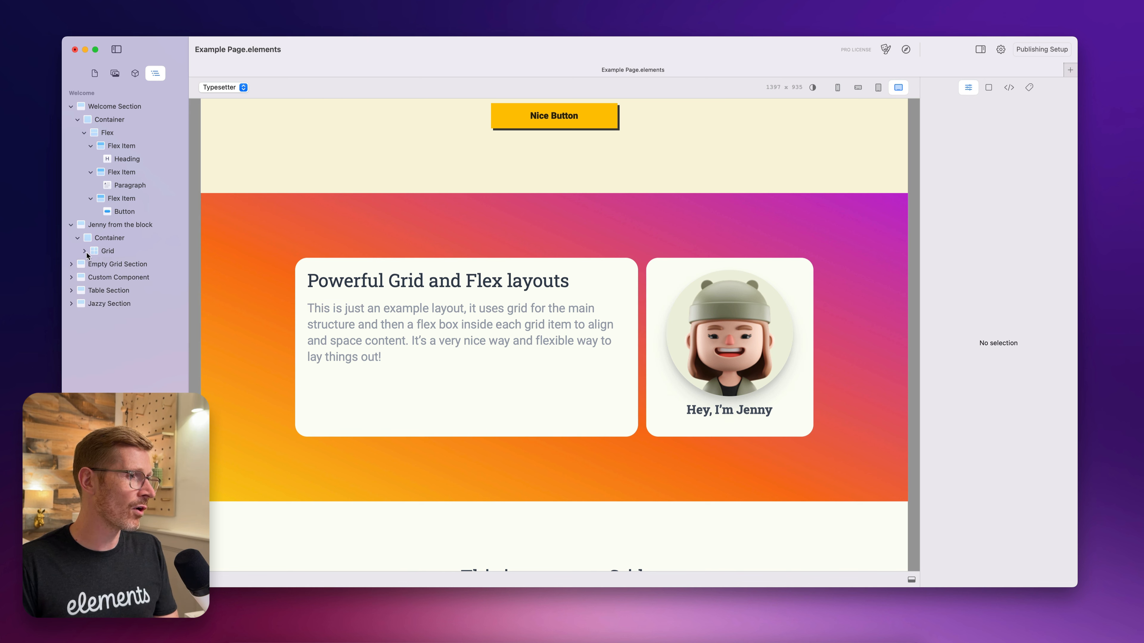
pyautogui.click(85, 251)
pyautogui.click(91, 264)
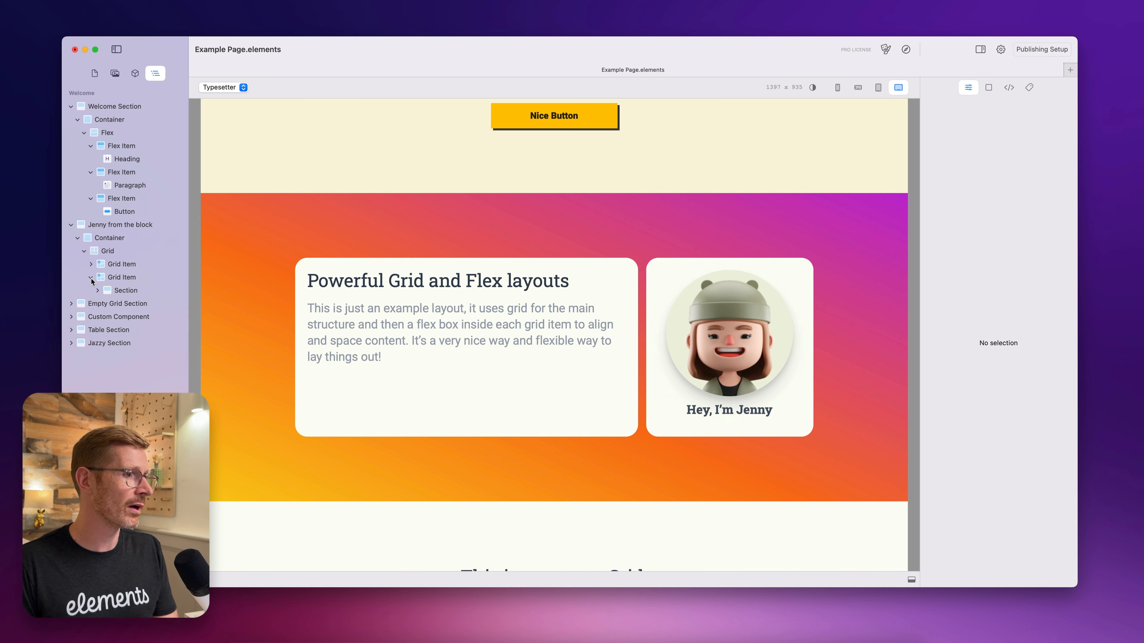
pyautogui.click(126, 291)
pyautogui.click(97, 291)
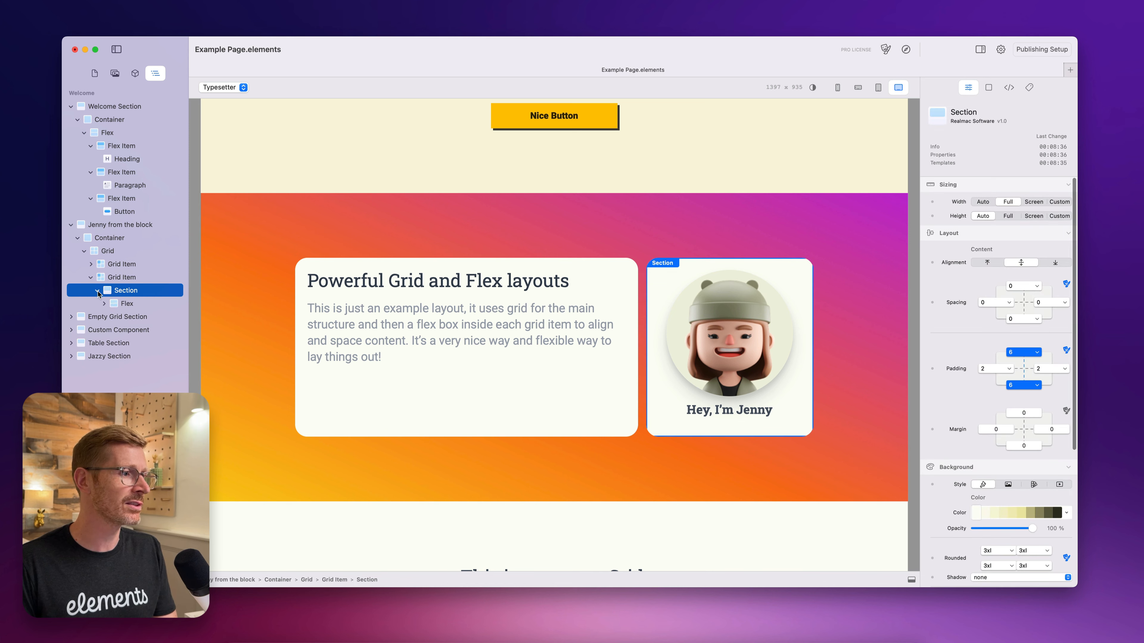
pyautogui.click(104, 304)
pyautogui.click(111, 316)
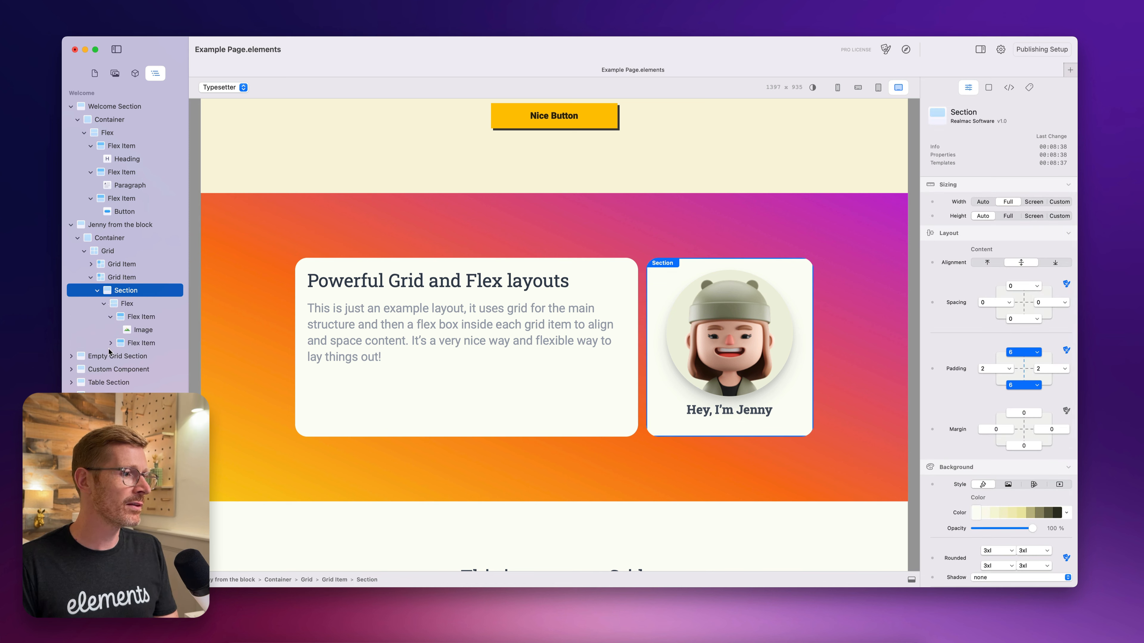
pyautogui.click(111, 343)
# Try a custom file width of 50 pixels on the avatar Image, and restore it to 125
pyautogui.click(143, 330)
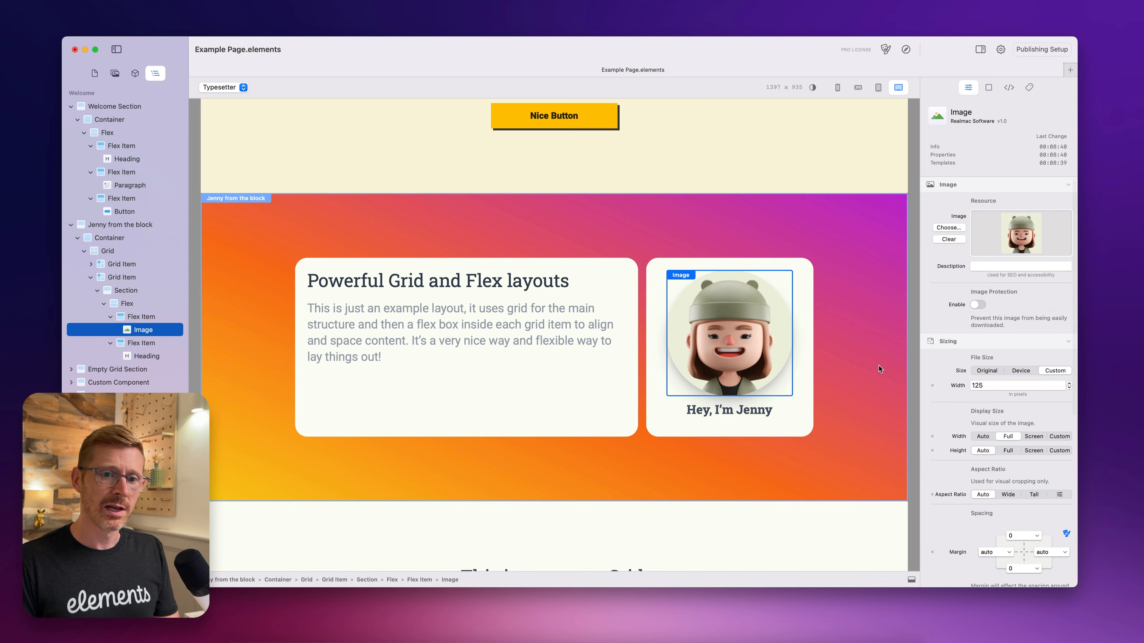
pyautogui.doubleClick(981, 385)
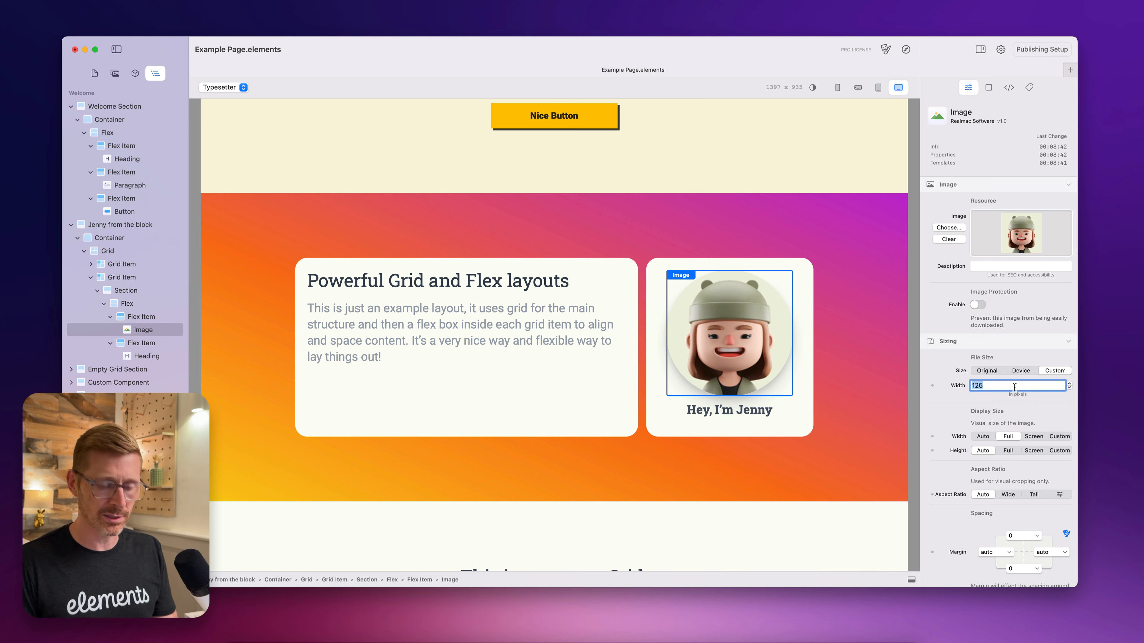
pyautogui.write('50')
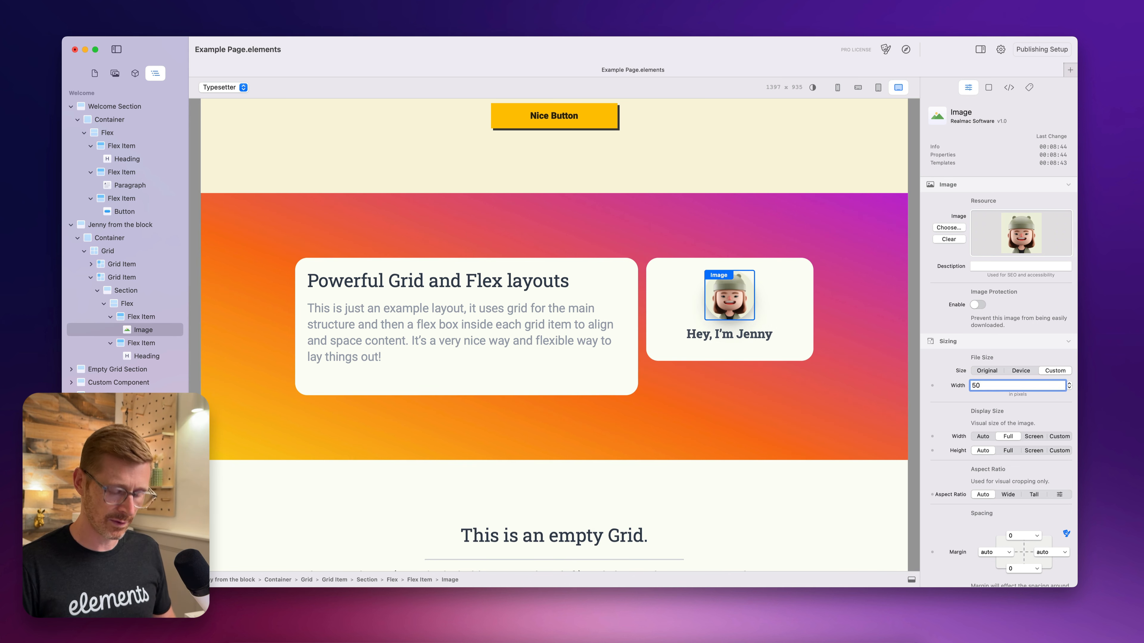
pyautogui.press('BackSpace')
pyautogui.press('BackSpace')
pyautogui.write('125')
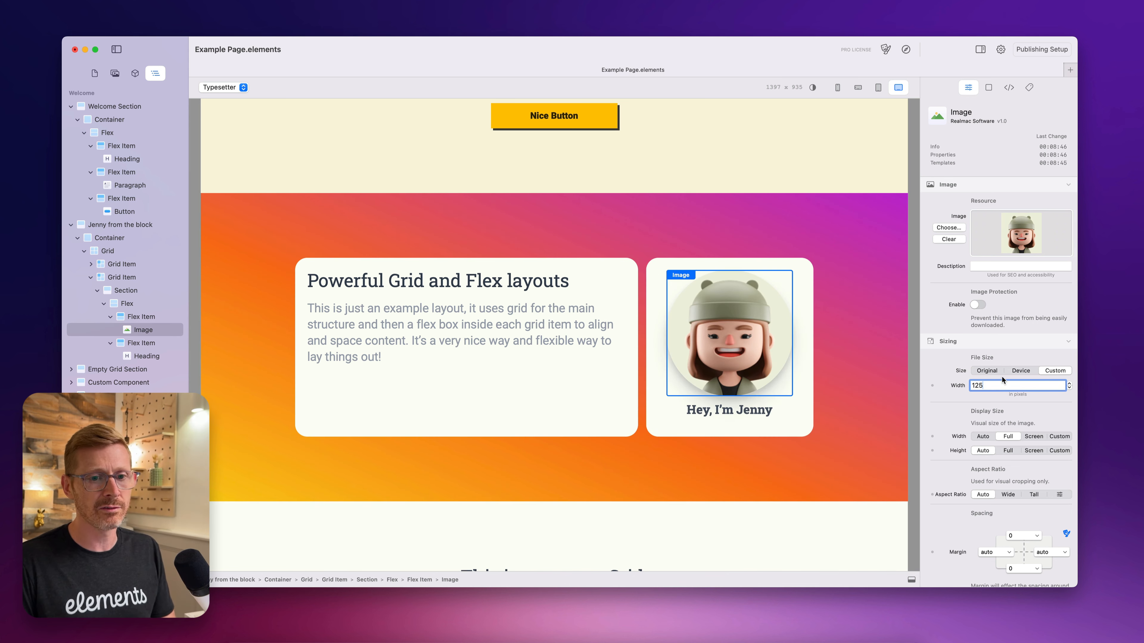
# Try the Device file size on the avatar Image, and return it to Custom
pyautogui.click(1022, 372)
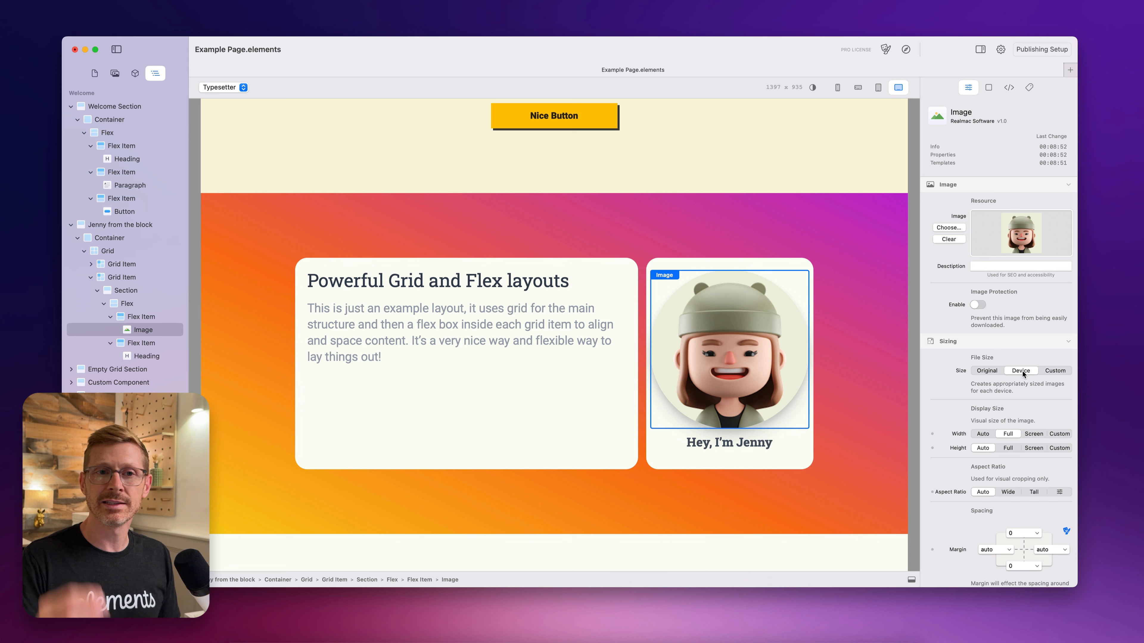
pyautogui.click(1055, 370)
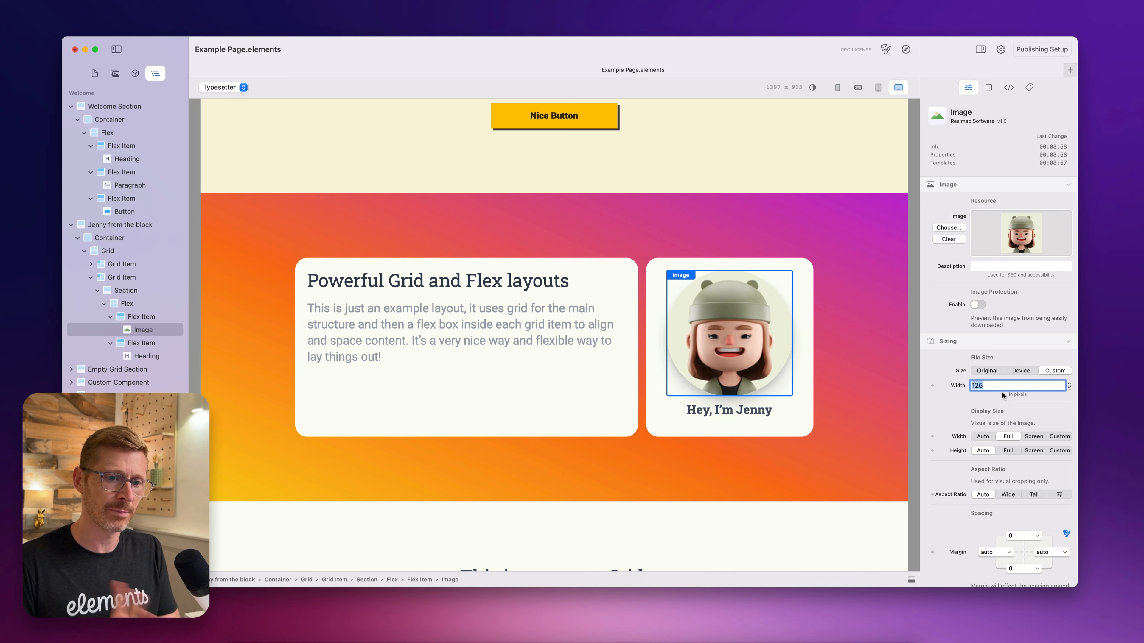
pyautogui.click(711, 409)
pyautogui.click(724, 363)
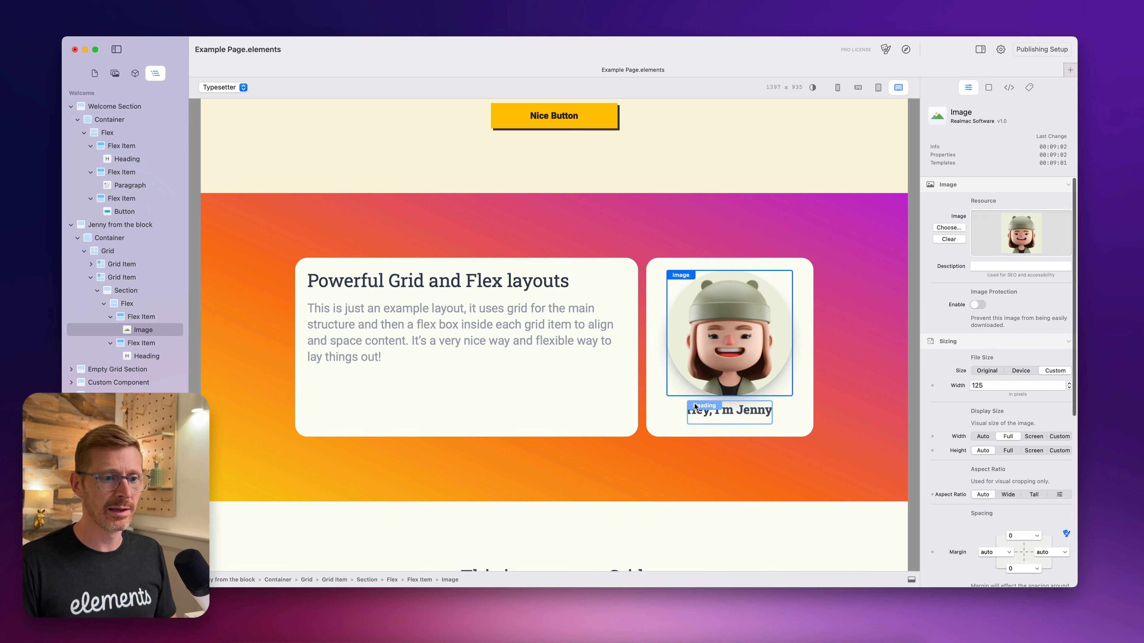
# Review the font and weight settings of the heading under the avatar, and select the surrounding gradient section
pyautogui.click(761, 415)
pyautogui.scroll(-6, 1020, 456)
pyautogui.scroll(4, 1019, 455)
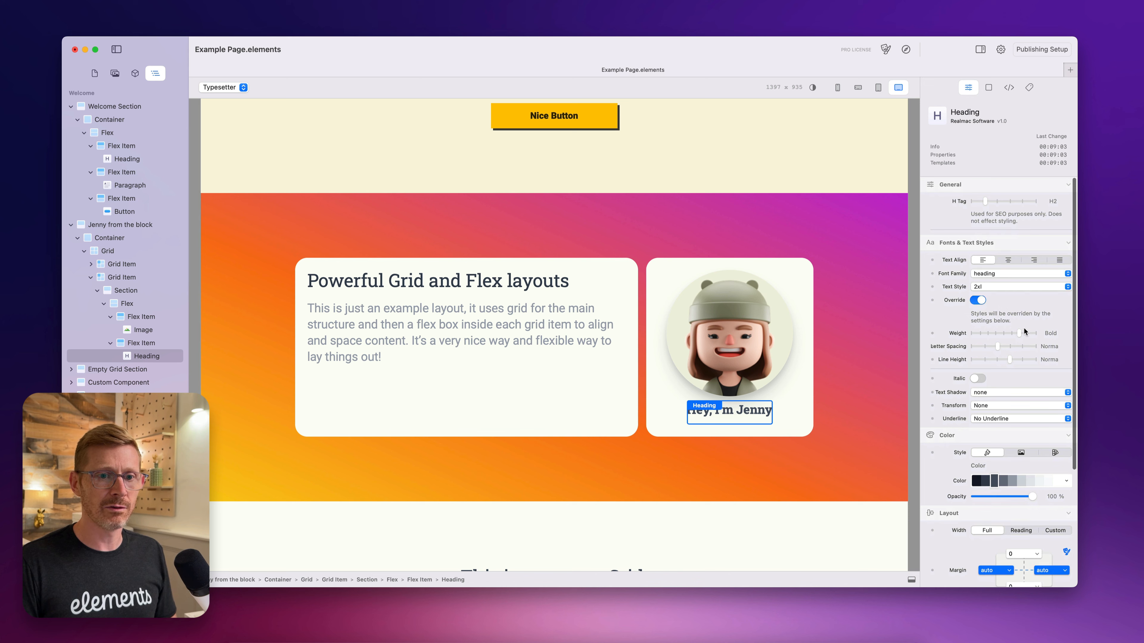
pyautogui.moveTo(1014, 333)
pyautogui.mouseDown()
pyautogui.moveTo(979, 332)
pyautogui.moveTo(1022, 334)
pyautogui.mouseUp()
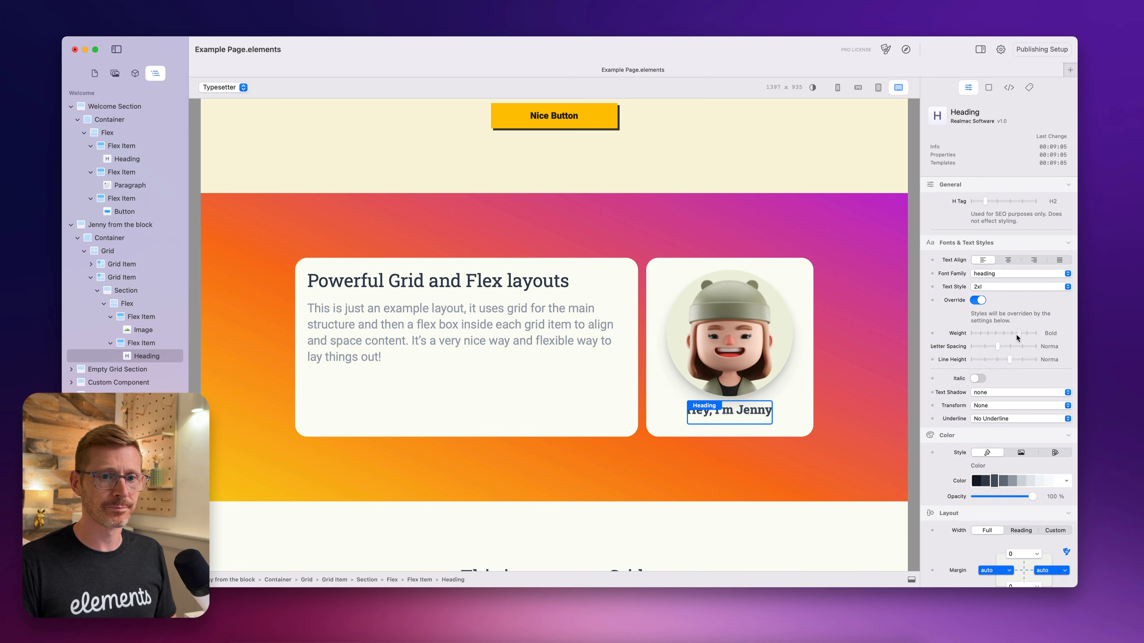
pyautogui.click(637, 371)
pyautogui.click(708, 210)
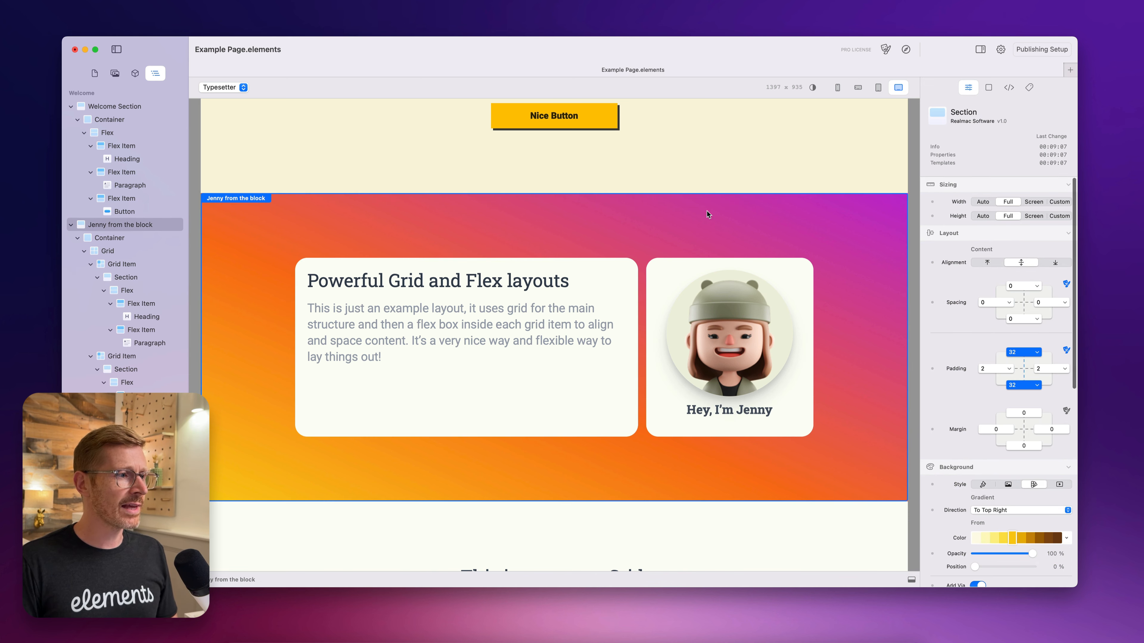
# Set the first two Grid Items of the empty Grid to span 4 and 8 columns
pyautogui.scroll(-7, 653, 396)
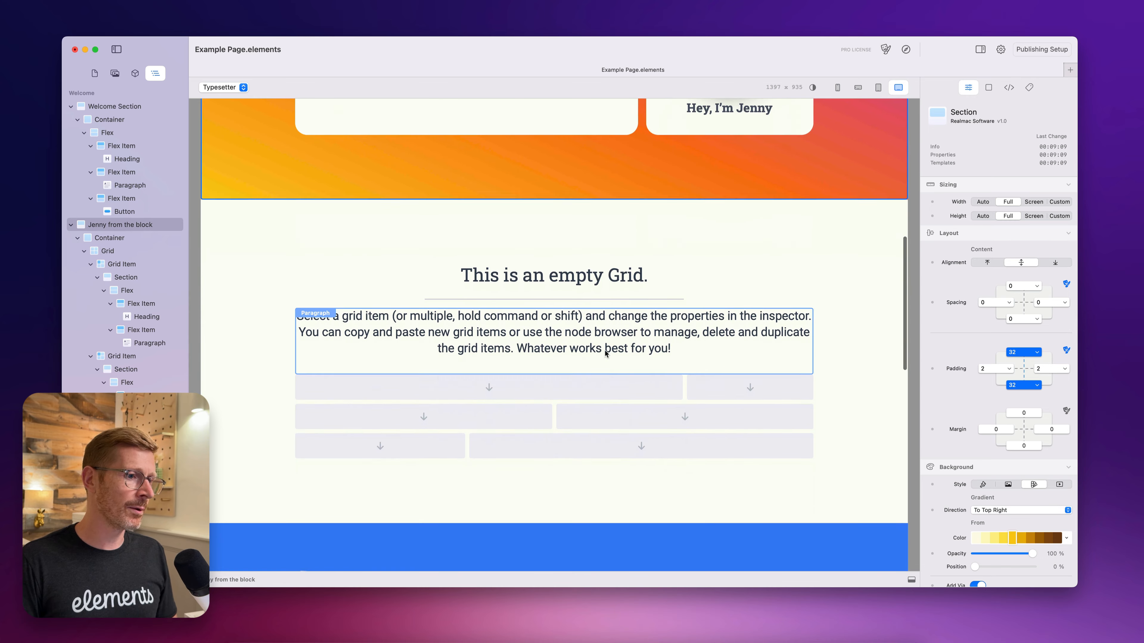
pyautogui.click(559, 383)
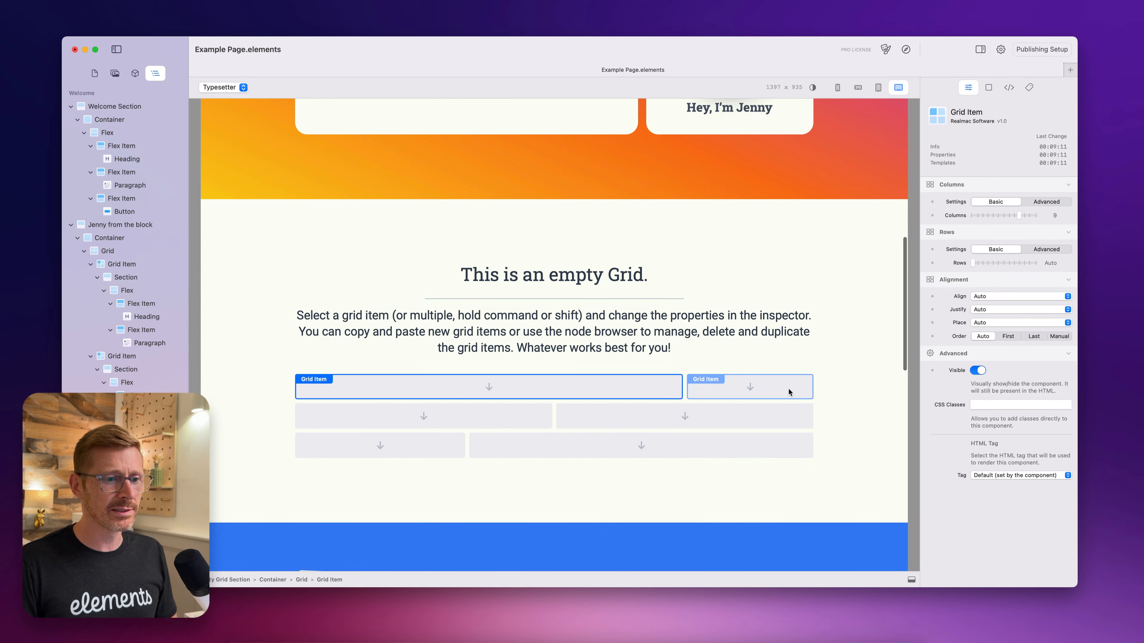
pyautogui.scroll(3, 627, 363)
pyautogui.scroll(-4, 682, 383)
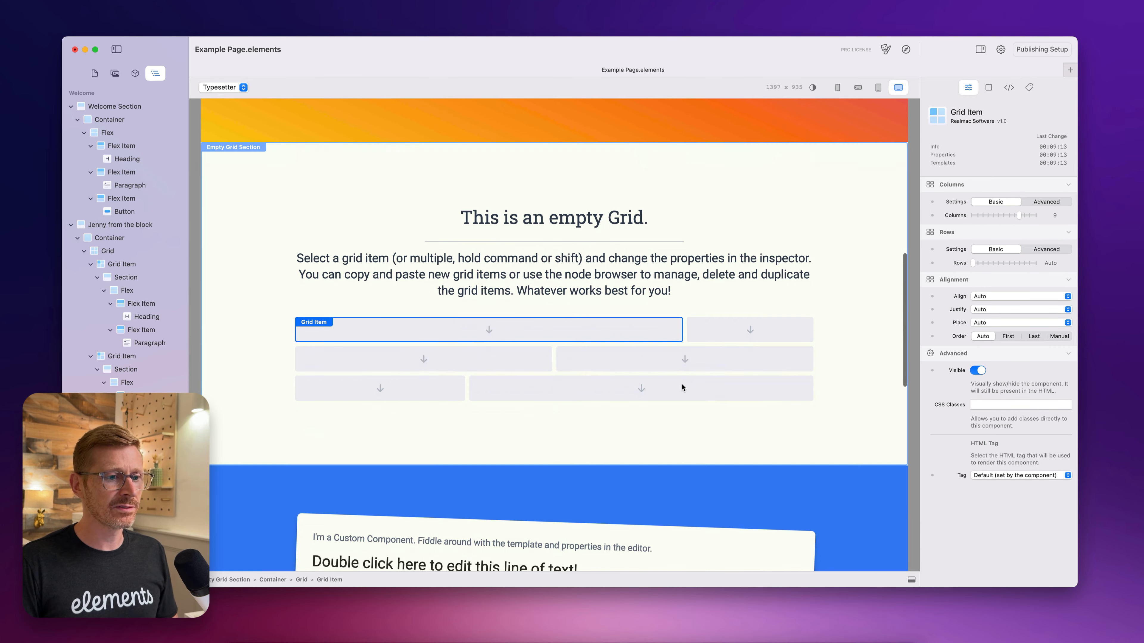
pyautogui.moveTo(1016, 216)
pyautogui.mouseDown()
pyautogui.moveTo(987, 215)
pyautogui.moveTo(1012, 215)
pyautogui.mouseUp()
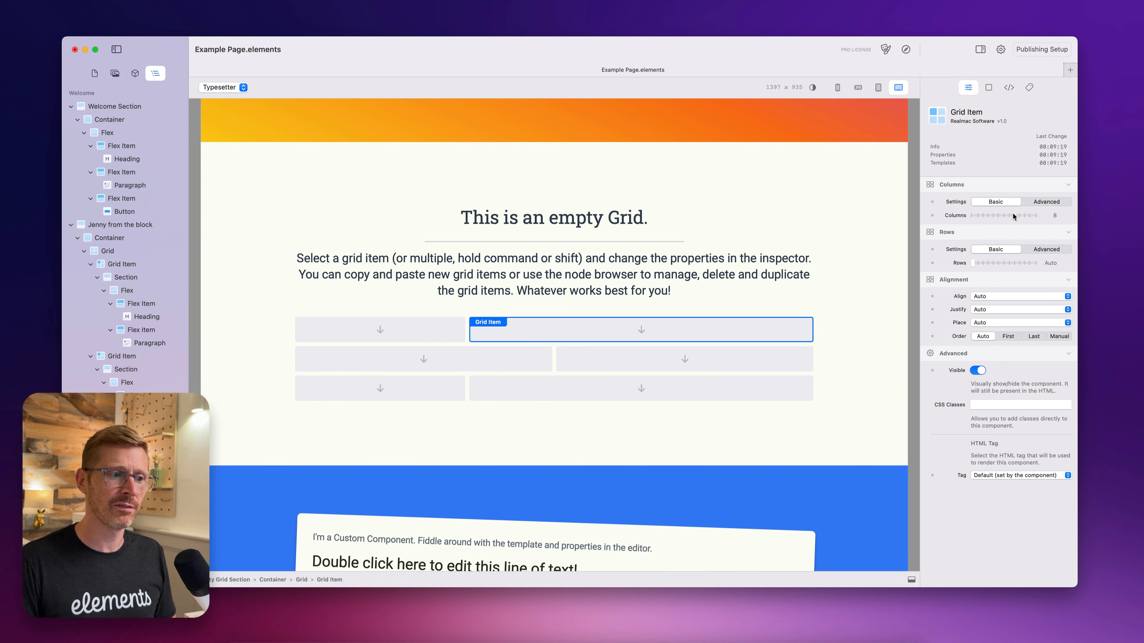
# Select the four Grid Items in the empty Grid's first two rows together, and set them all to 3 columns
pyautogui.click(626, 354)
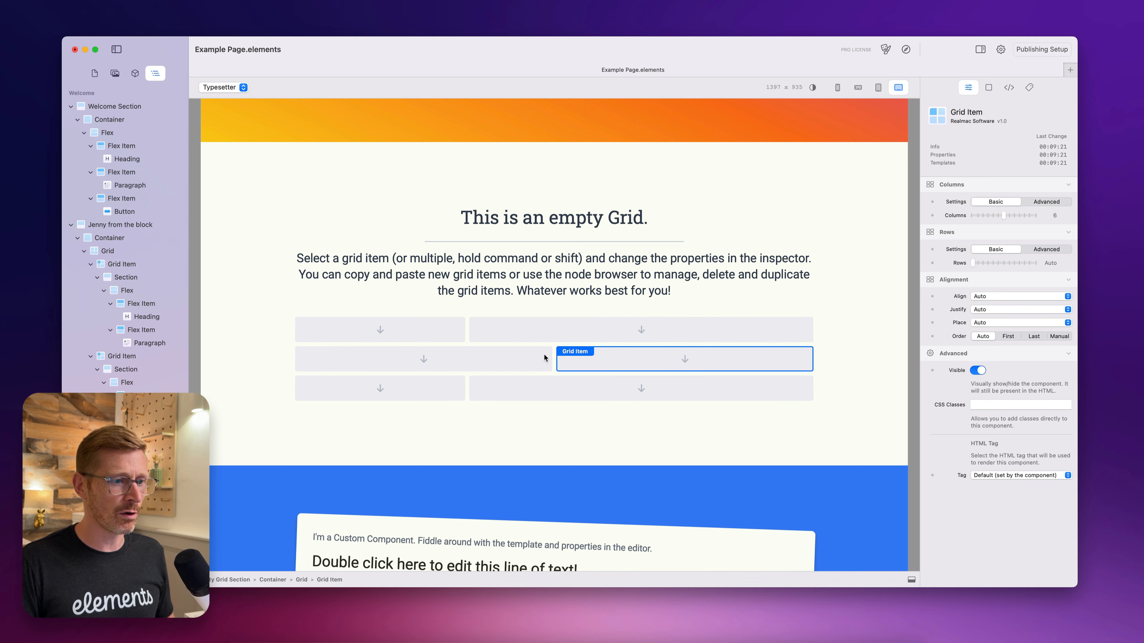
pyautogui.keyDown('super'); pyautogui.click(430, 336); pyautogui.keyUp('super')
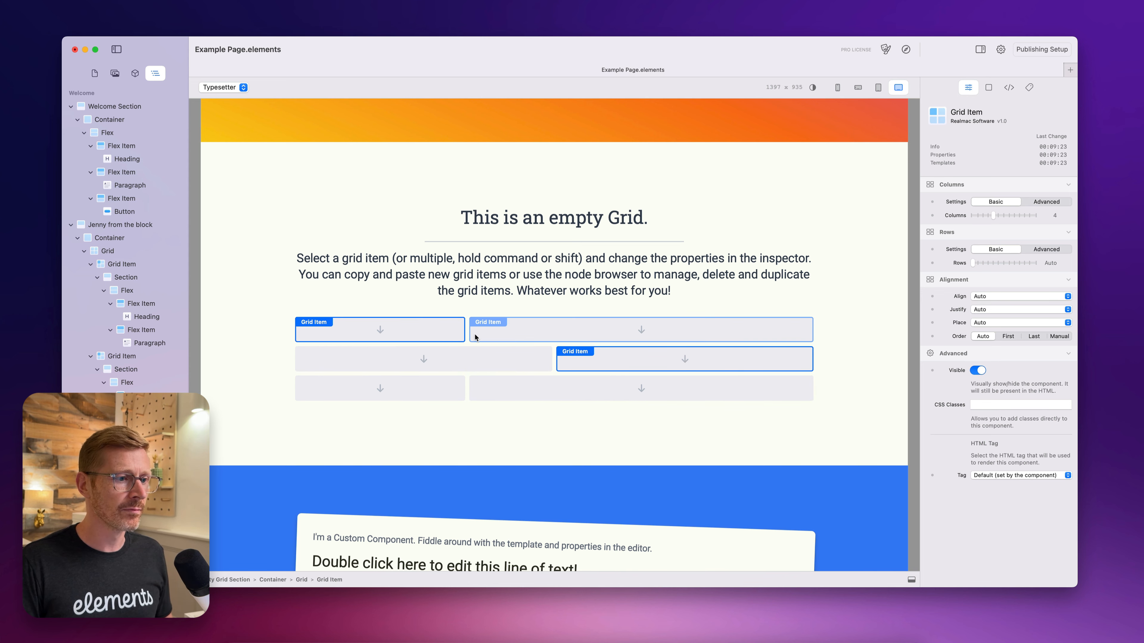
pyautogui.keyDown('super'); pyautogui.click(475, 337); pyautogui.keyUp('super')
pyautogui.keyDown('super'); pyautogui.click(482, 362); pyautogui.keyUp('super')
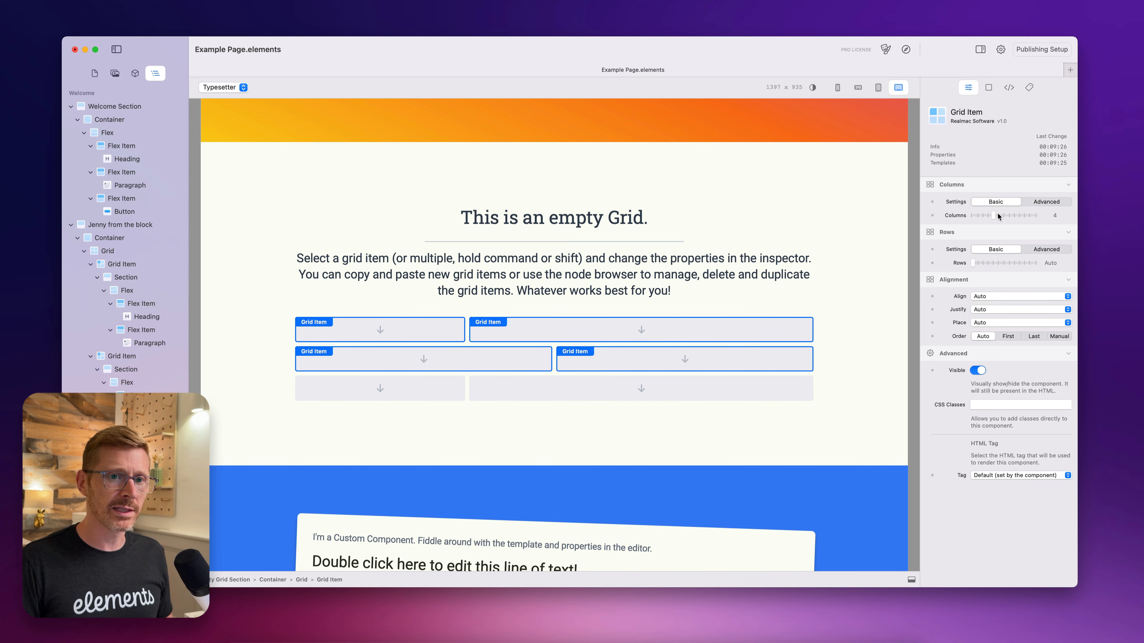
pyautogui.moveTo(998, 213); pyautogui.dragTo(988, 214)
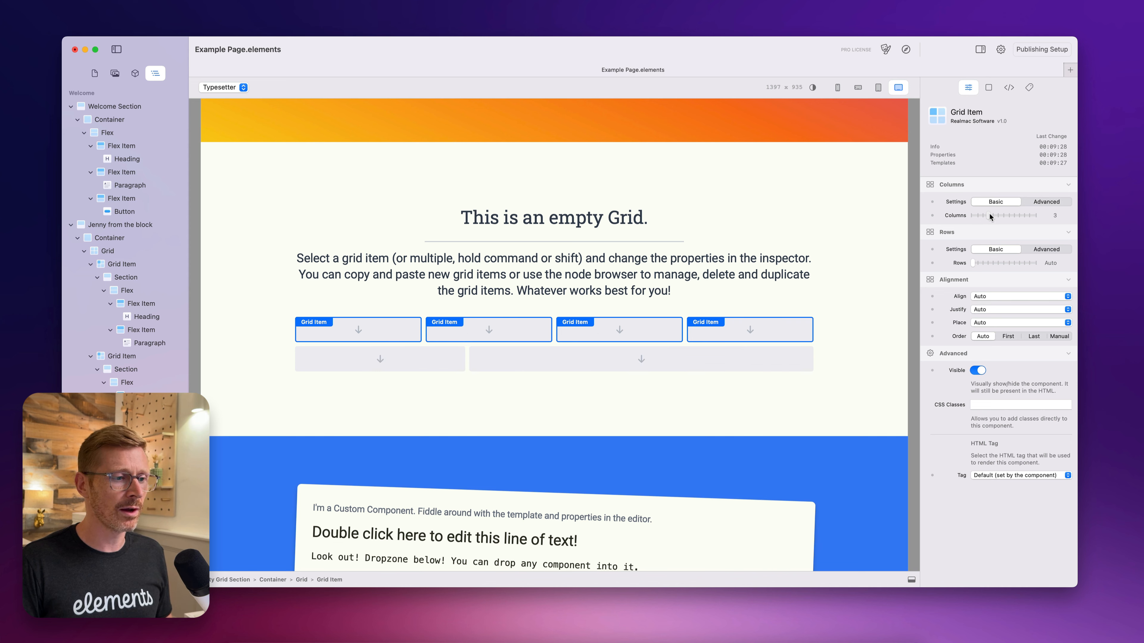
# Set the empty Grid's second Grid Item to 9 columns, and the third and fourth to 6 columns each
pyautogui.click(640, 325)
pyautogui.keyDown('super'); pyautogui.click(739, 327); pyautogui.keyUp('super')
pyautogui.moveTo(989, 215); pyautogui.dragTo(1020, 214)
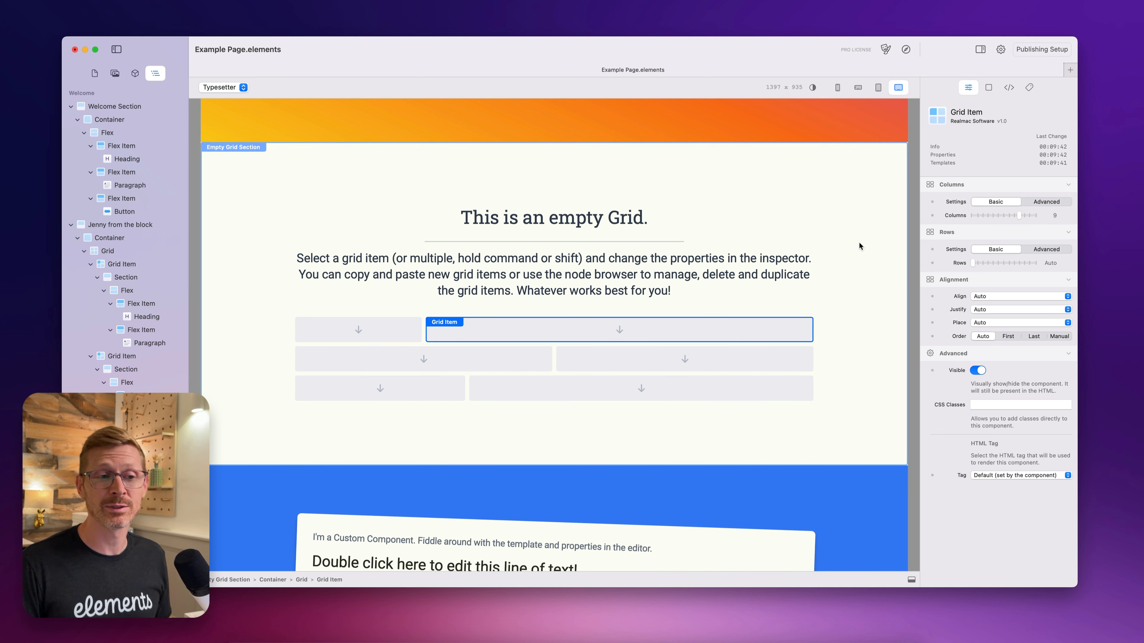
# Select the Grid Items in each row one after another to compare their column settings
pyautogui.click(410, 340)
pyautogui.click(449, 337)
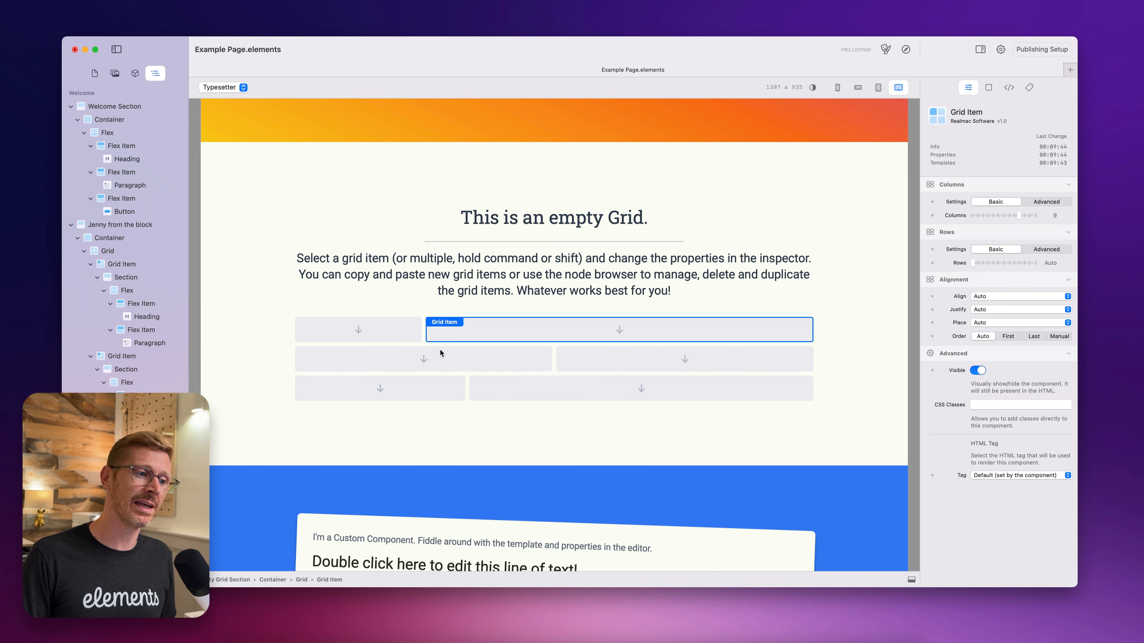
pyautogui.click(446, 359)
pyautogui.click(666, 365)
pyautogui.click(540, 389)
pyautogui.click(437, 391)
pyautogui.click(515, 391)
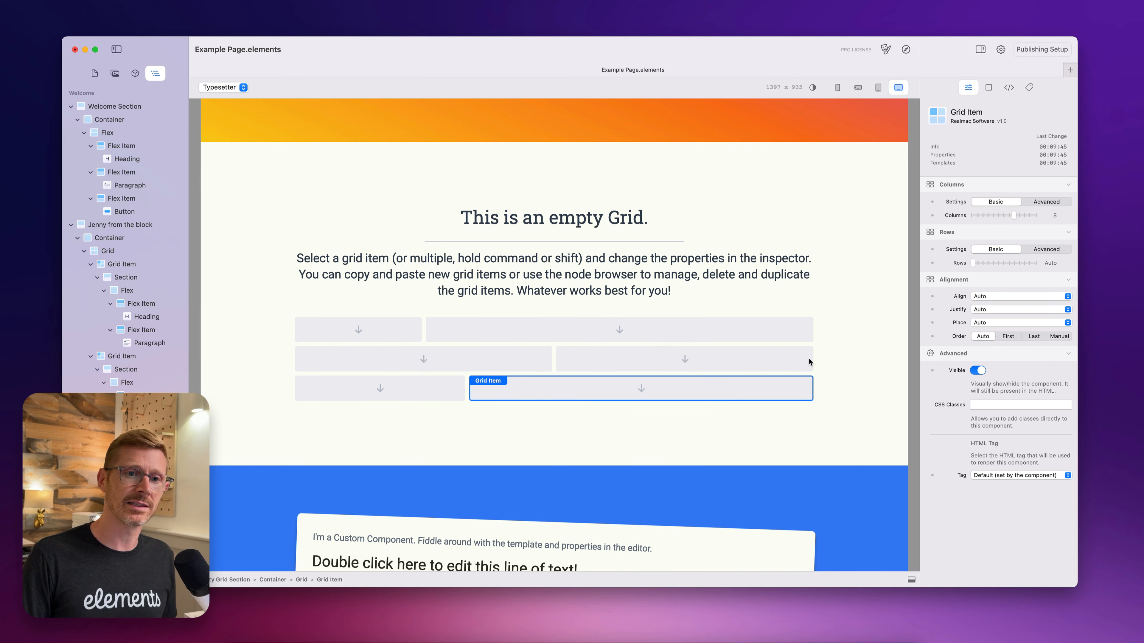
# Select the parent Grid, switch its Preview Grid on and off, and review its sizing and gutter settings
pyautogui.click(564, 346)
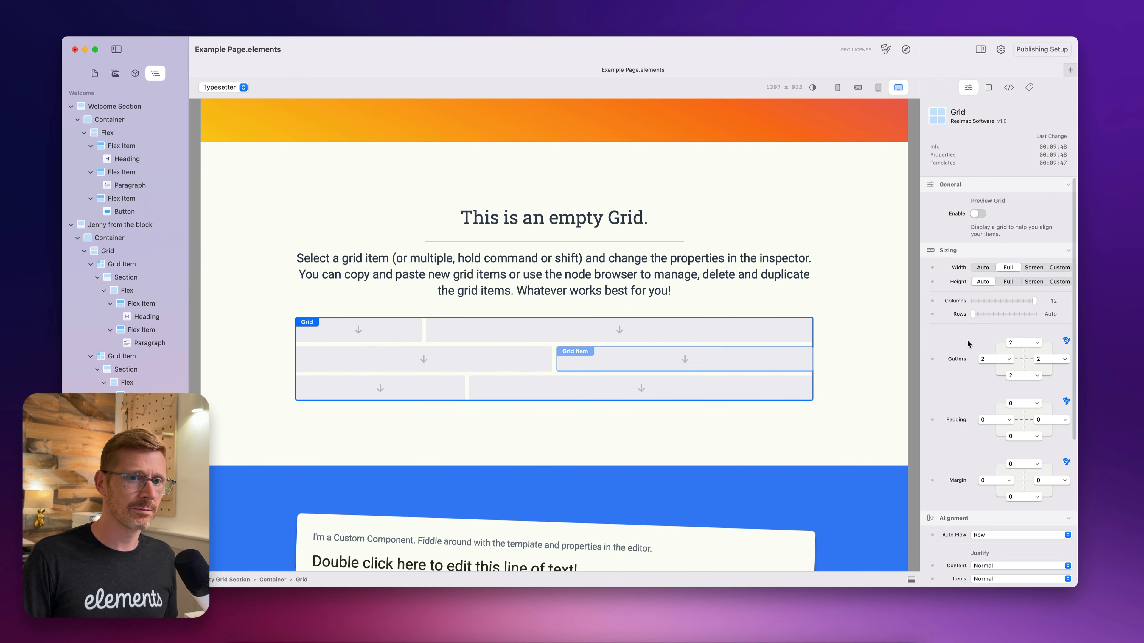
pyautogui.click(982, 214)
pyautogui.click(982, 214)
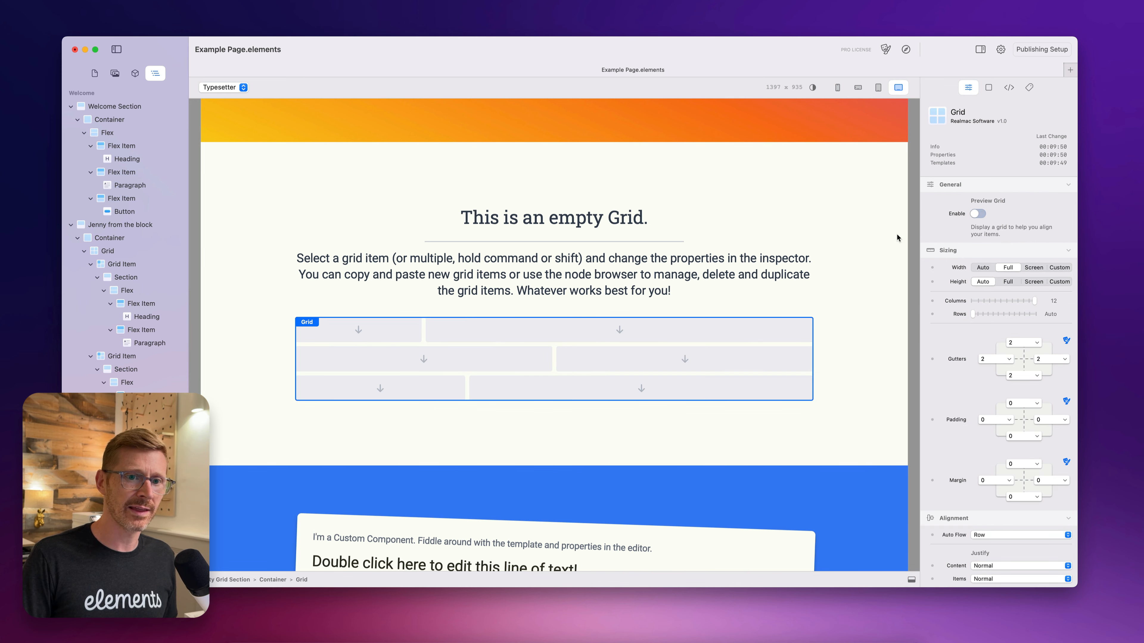
pyautogui.scroll(-5, 1036, 342)
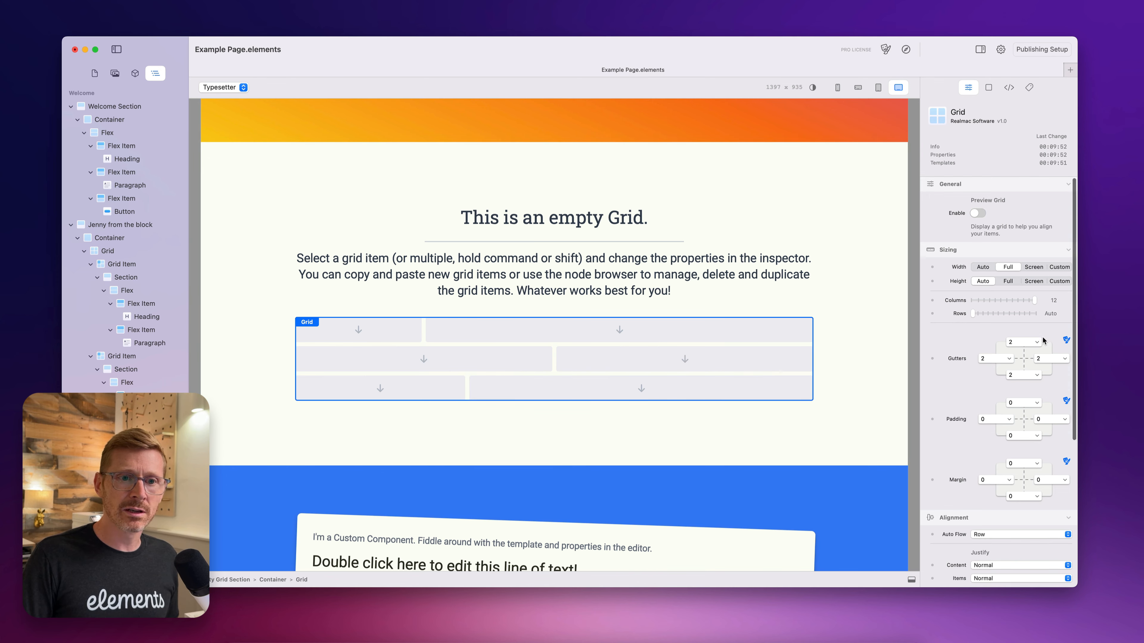
# Review the Grid's padding, margin, alignment and advanced settings, and select its Grid Items and the parent Grid in turn
pyautogui.scroll(-3, 1025, 301)
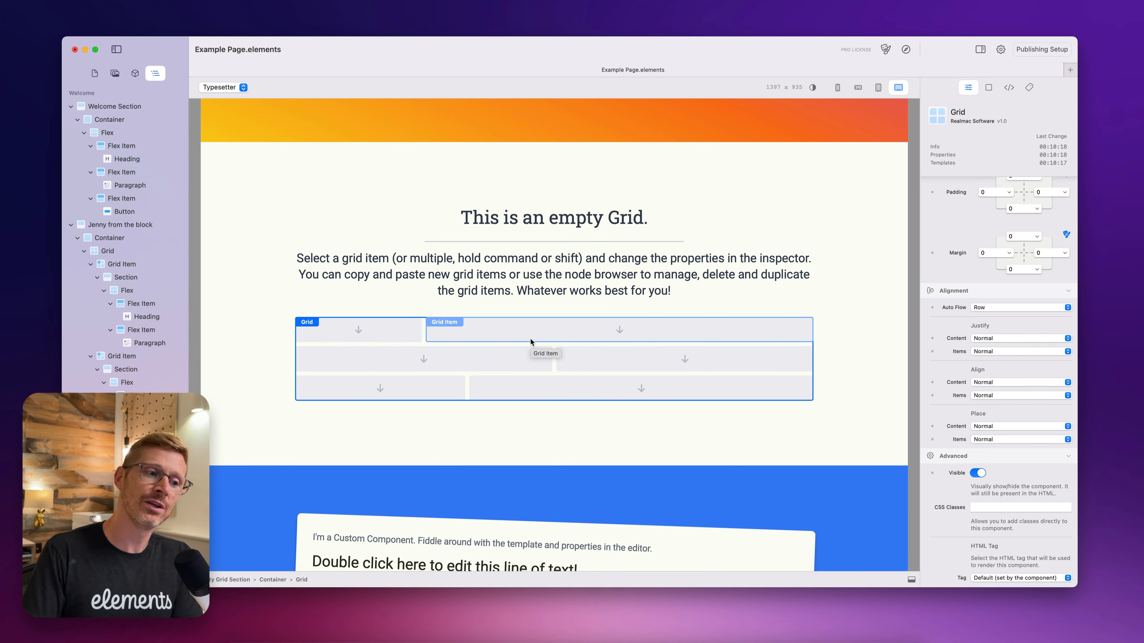
pyautogui.click(532, 348)
pyautogui.click(586, 356)
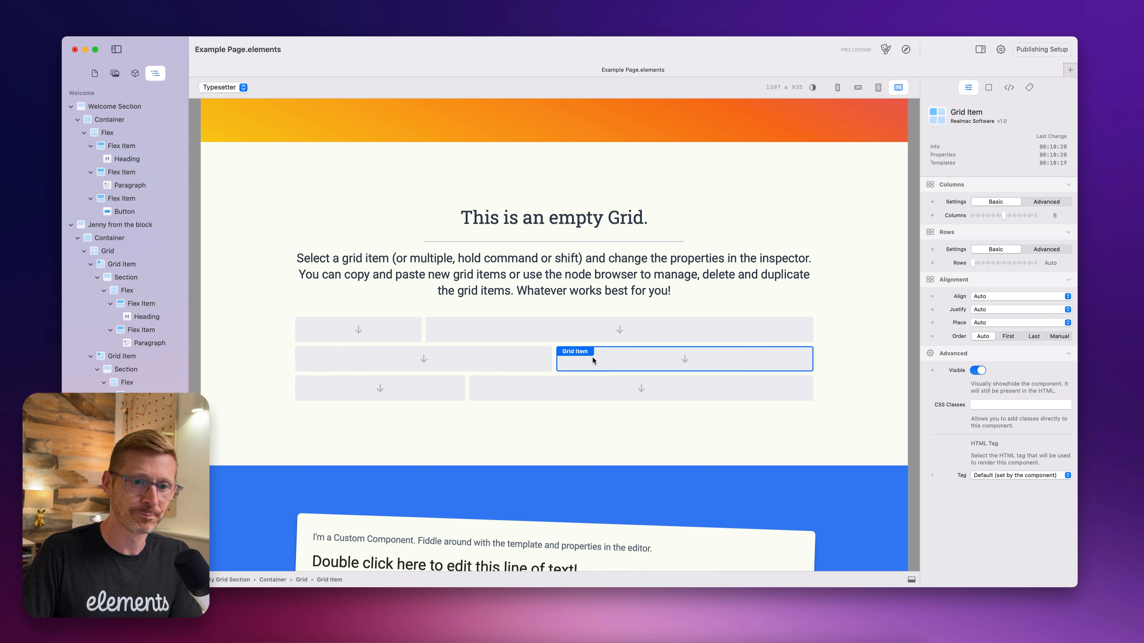
pyautogui.click(553, 361)
pyautogui.click(682, 363)
pyautogui.click(640, 343)
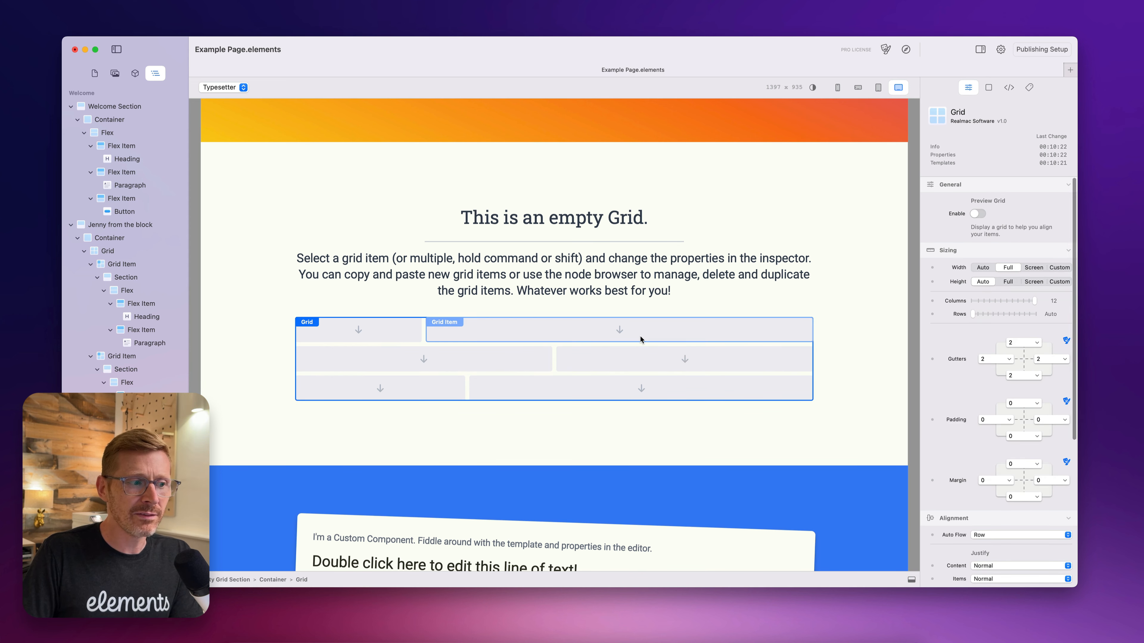
pyautogui.click(639, 337)
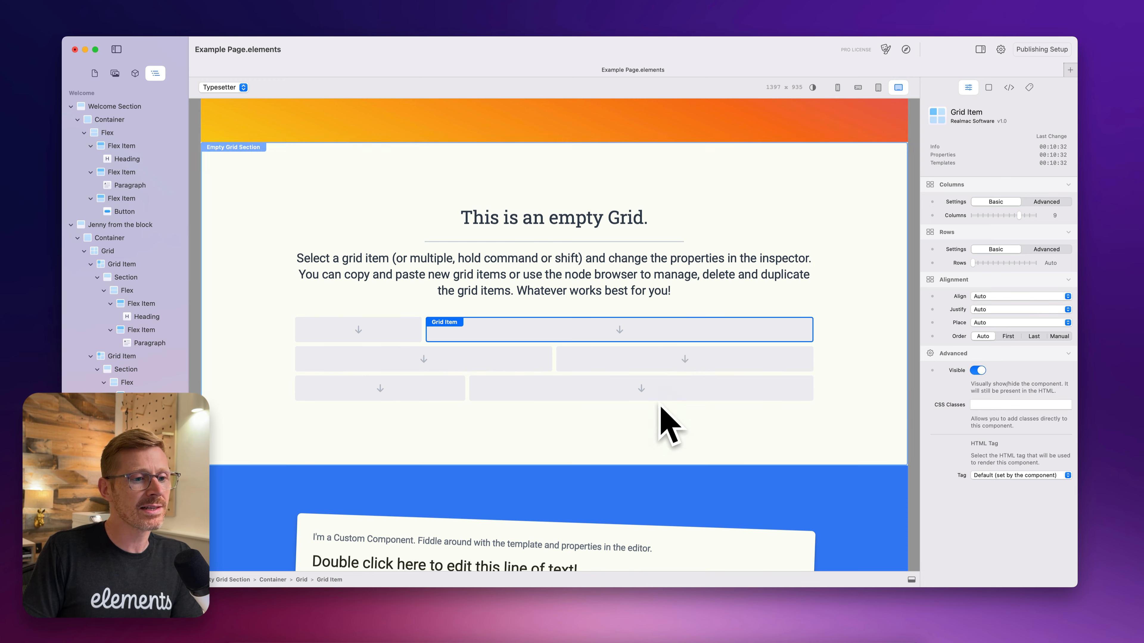
# Place a Section in the second Grid Item of the empty Grid's first row, and give it an olive background
pyautogui.click(134, 73)
pyautogui.scroll(2, 205, 382)
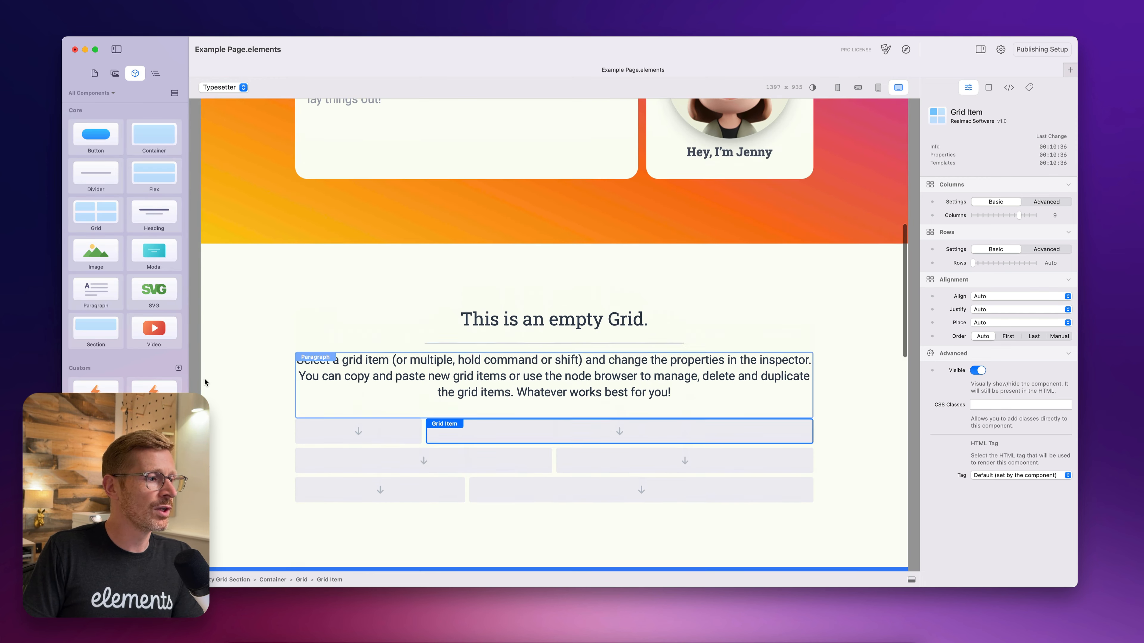
pyautogui.scroll(-3, 268, 268)
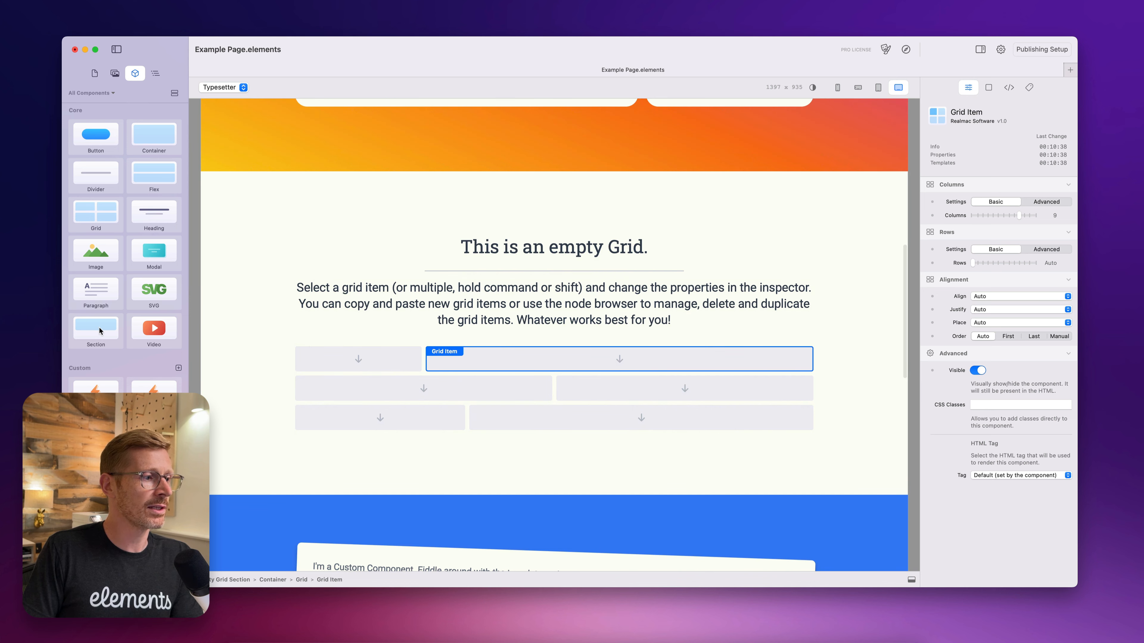
pyautogui.moveTo(100, 331); pyautogui.dragTo(503, 359)
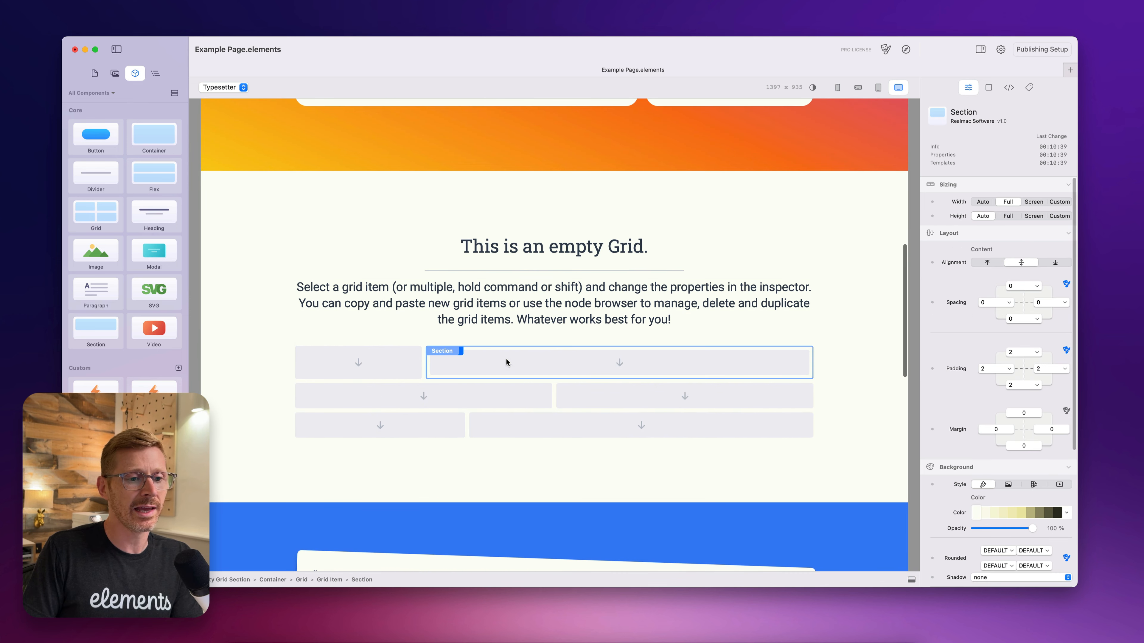
pyautogui.click(1023, 512)
pyautogui.click(1038, 512)
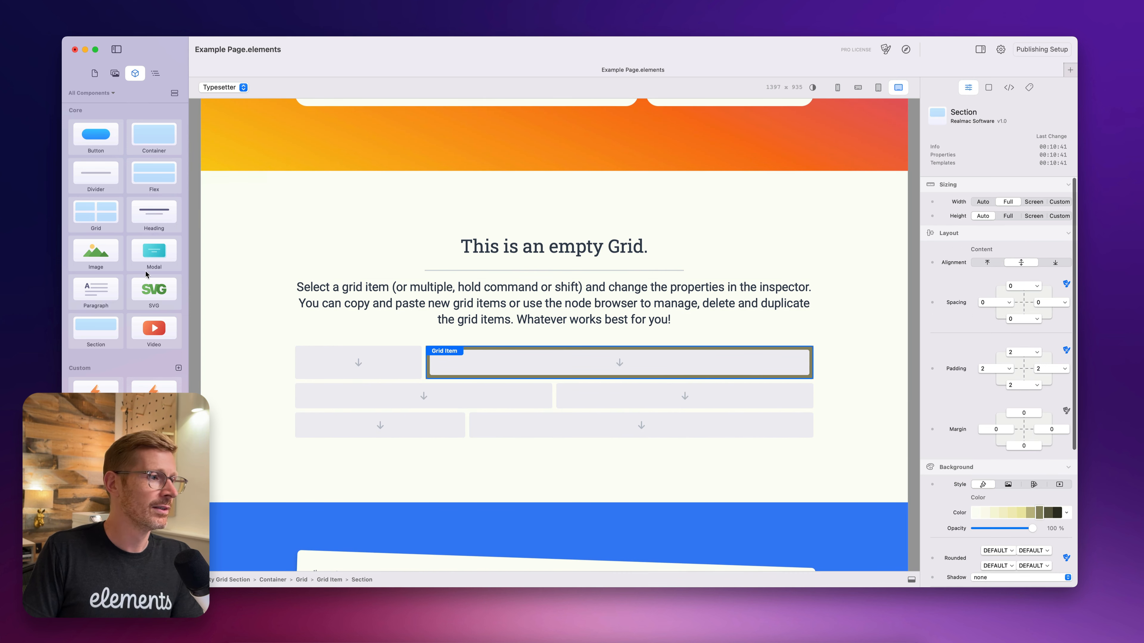
# Add a Heading component inside the olive Section in the first-row Grid Item
pyautogui.moveTo(154, 215); pyautogui.dragTo(589, 367)
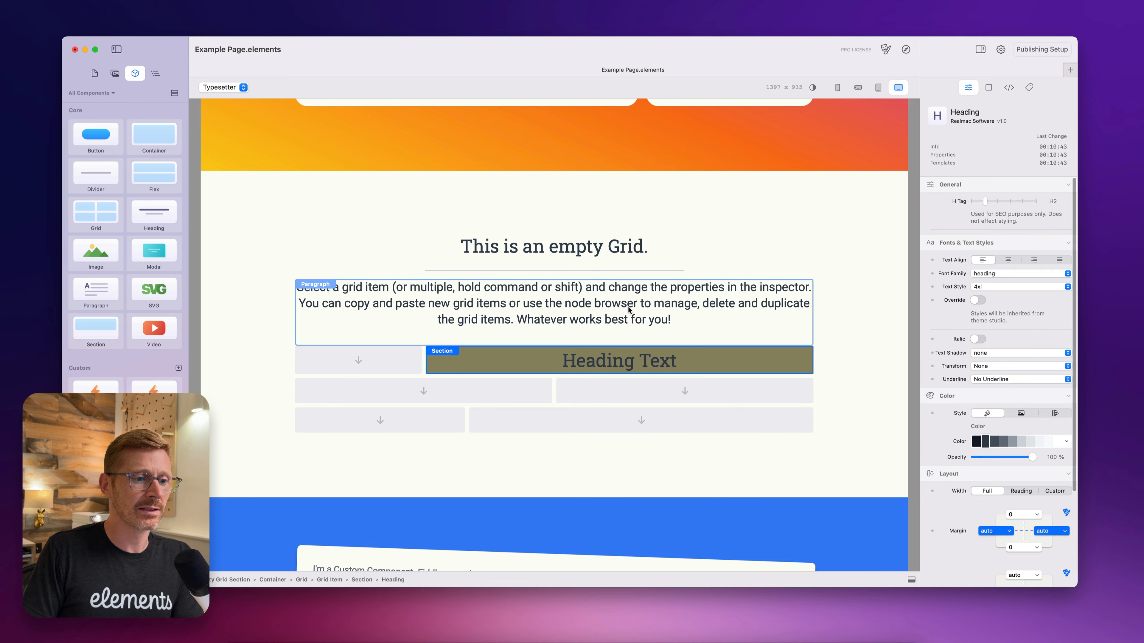
pyautogui.click(629, 310)
pyautogui.click(831, 309)
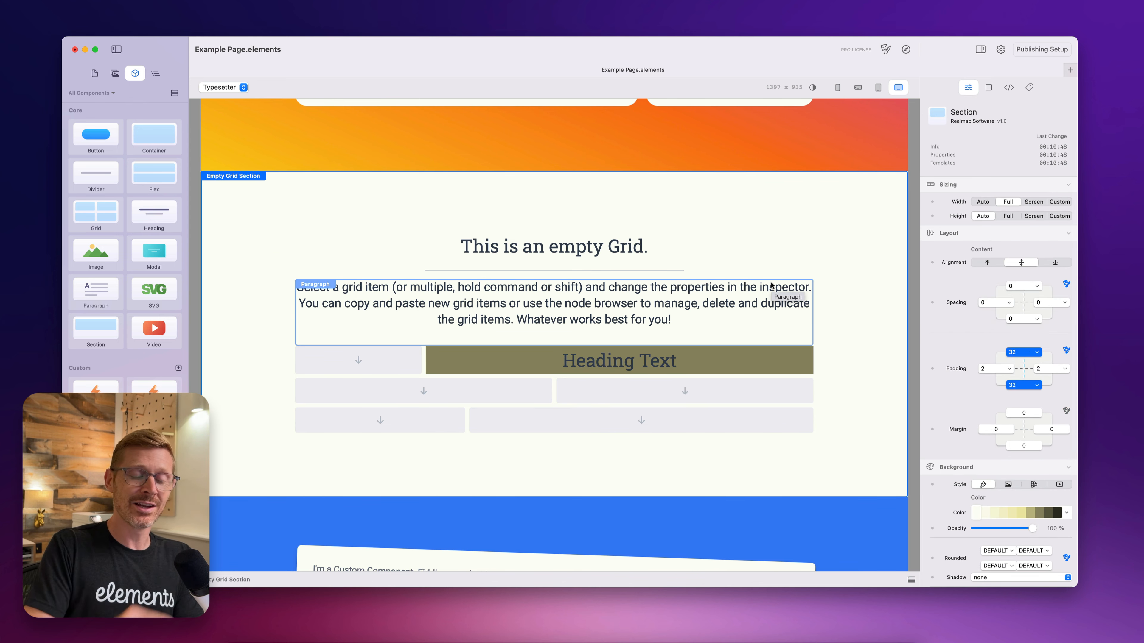
# Change the background colour of the Section holding the heading, trying a light yellow shade and settling on purple
pyautogui.click(809, 369)
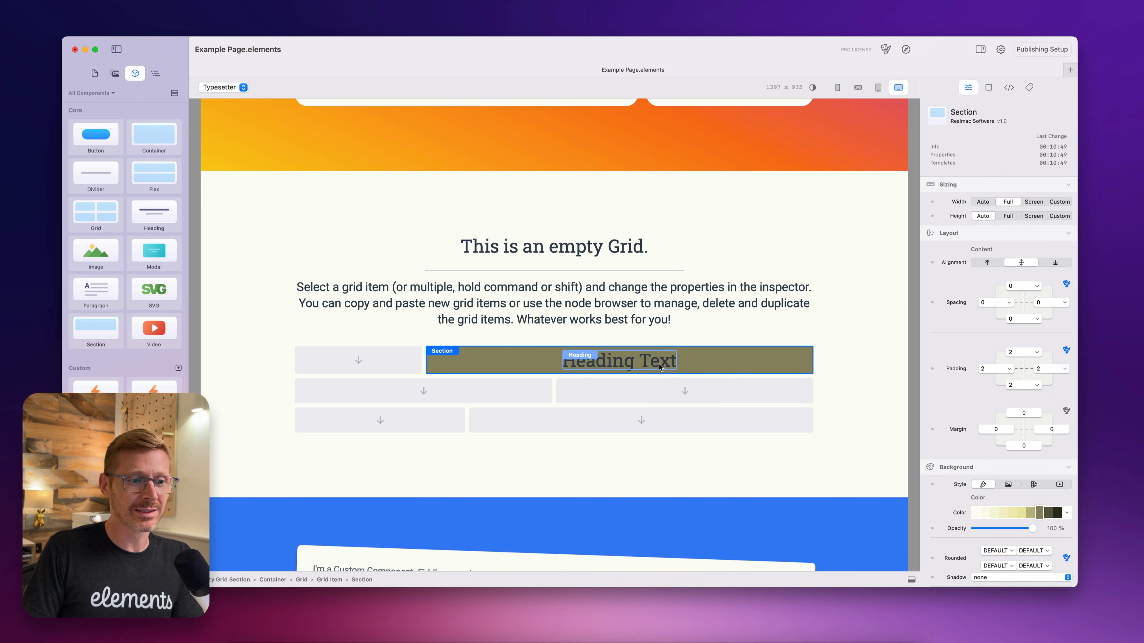
pyautogui.click(1021, 514)
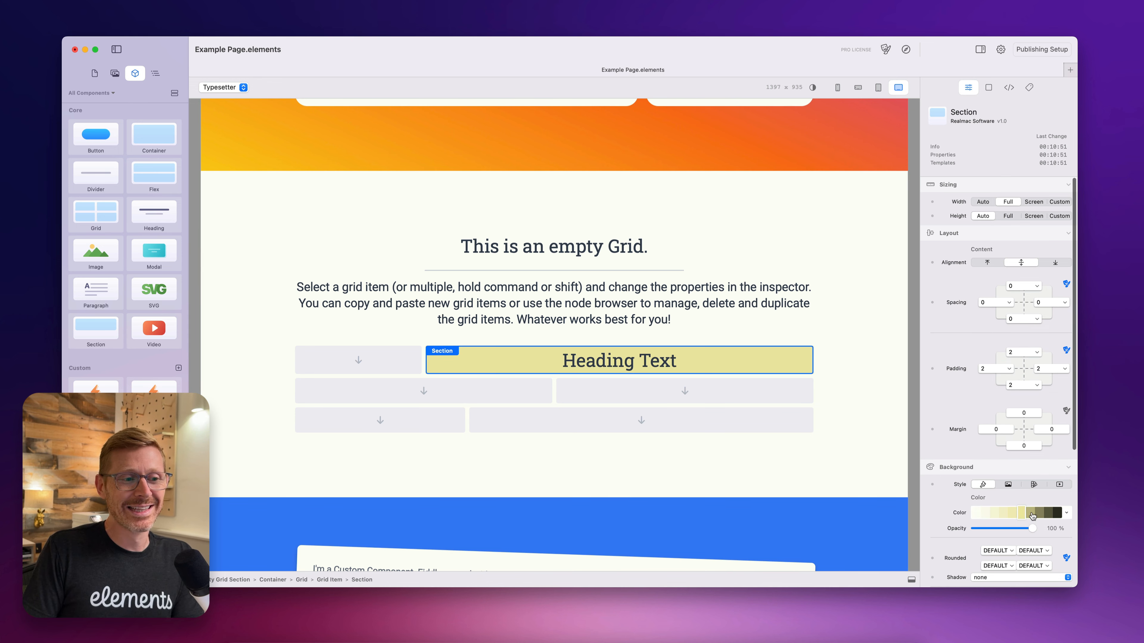
pyautogui.click(1030, 513)
pyautogui.click(1066, 513)
pyautogui.click(1057, 384)
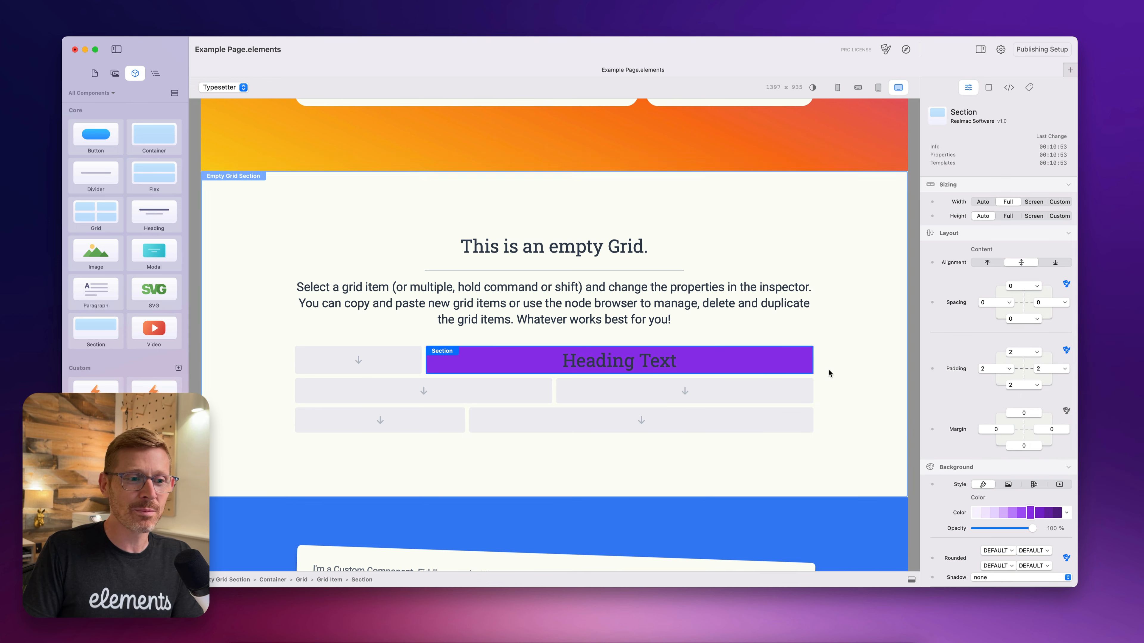
pyautogui.click(769, 337)
pyautogui.click(707, 356)
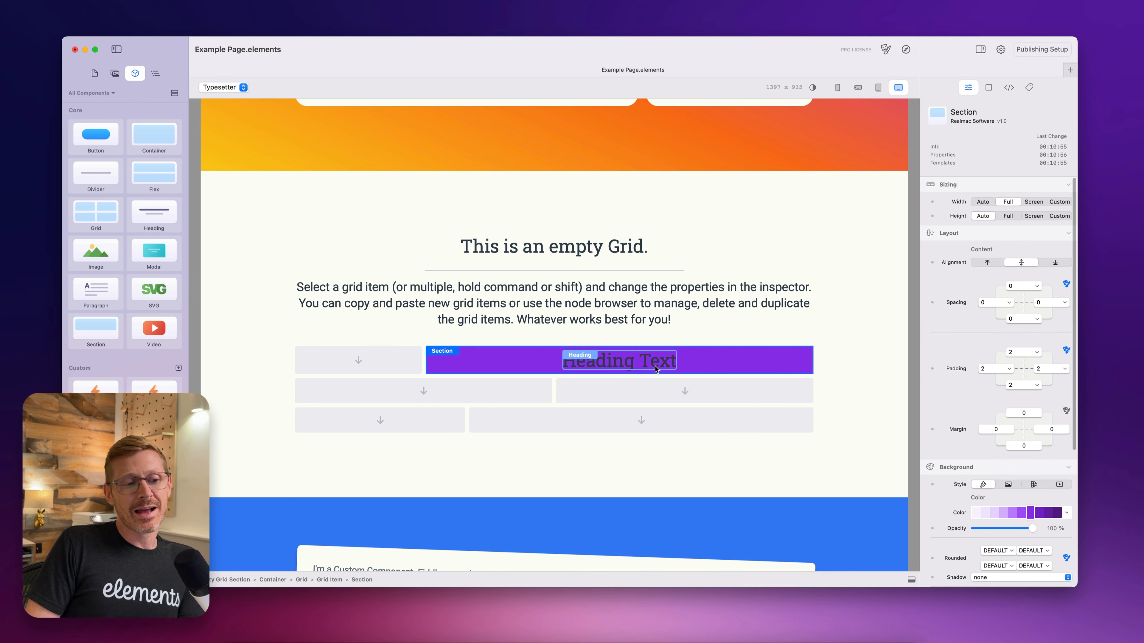
# Delete the Heading and the purple Section from the first-row Grid Item
pyautogui.click(664, 366)
pyautogui.press('Delete')
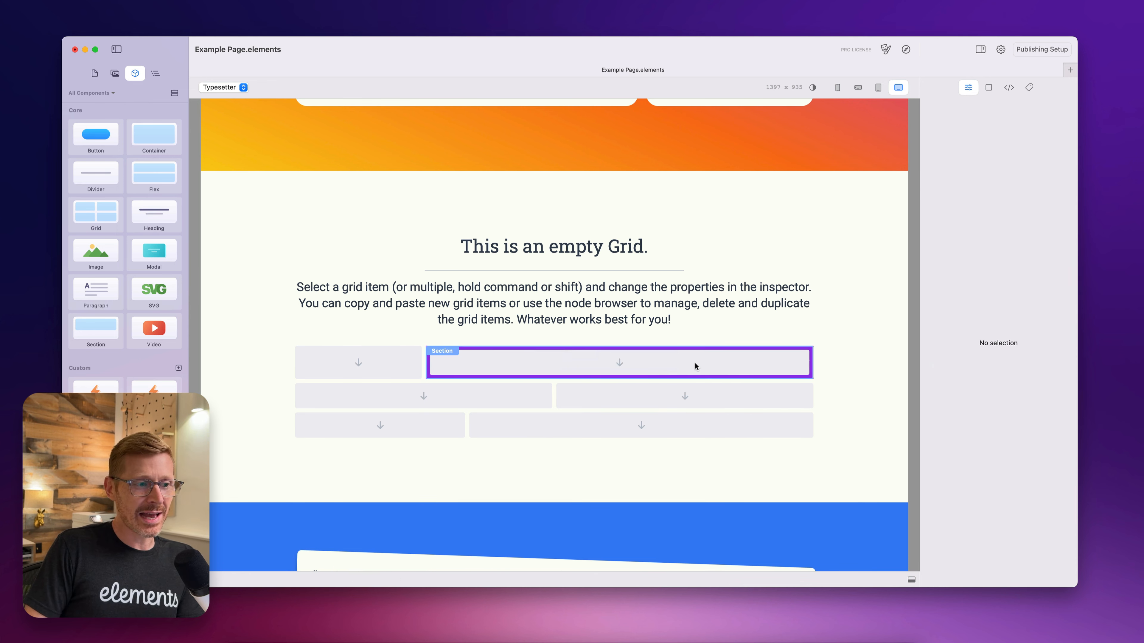
pyautogui.click(694, 363)
pyautogui.press('Delete')
# Select the blue Custom Component section below the empty Grid to view its settings
pyautogui.scroll(-1, 561, 297)
pyautogui.scroll(-10, 561, 297)
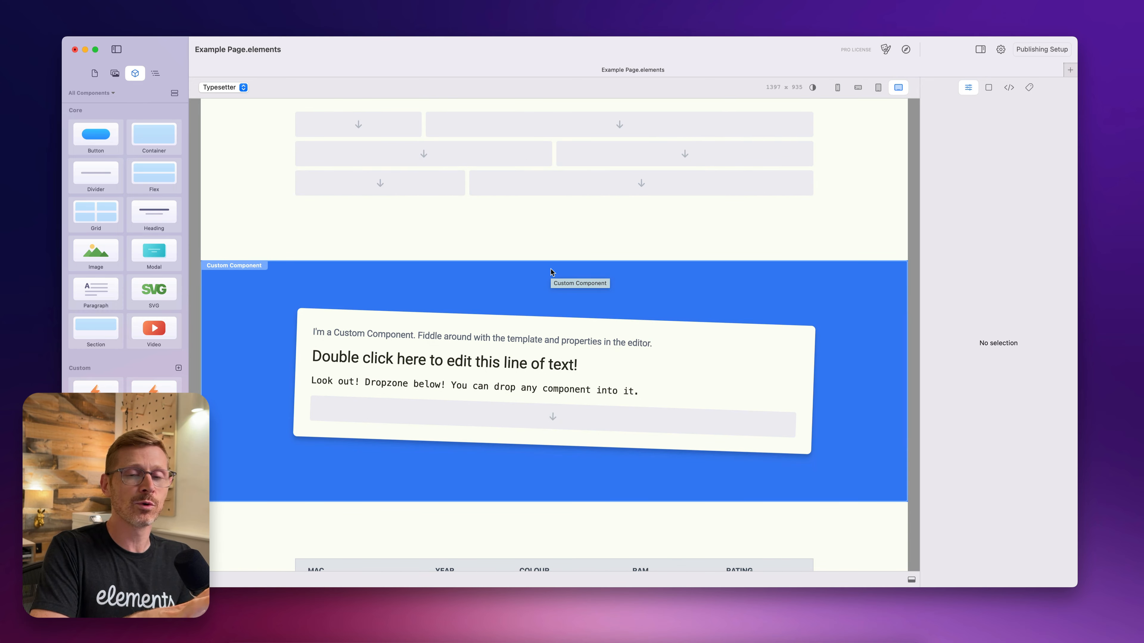
pyautogui.click(551, 271)
pyautogui.scroll(-2, 581, 270)
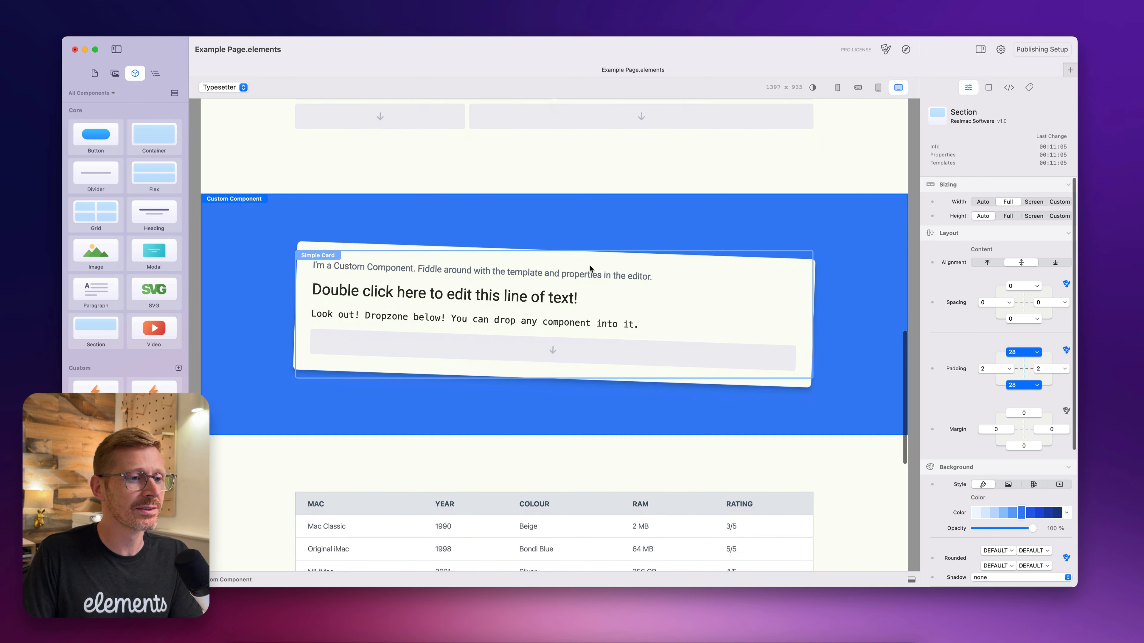
# Create a custom component from the HTML template, and place it on the page above the blue Custom Component section
pyautogui.click(179, 368)
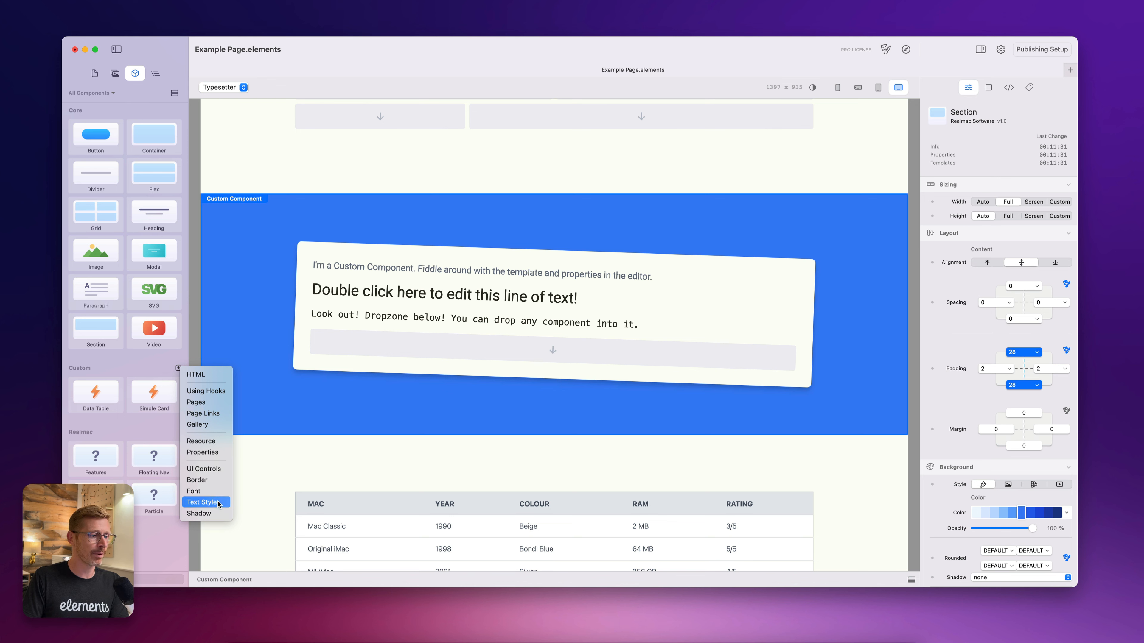
pyautogui.click(205, 374)
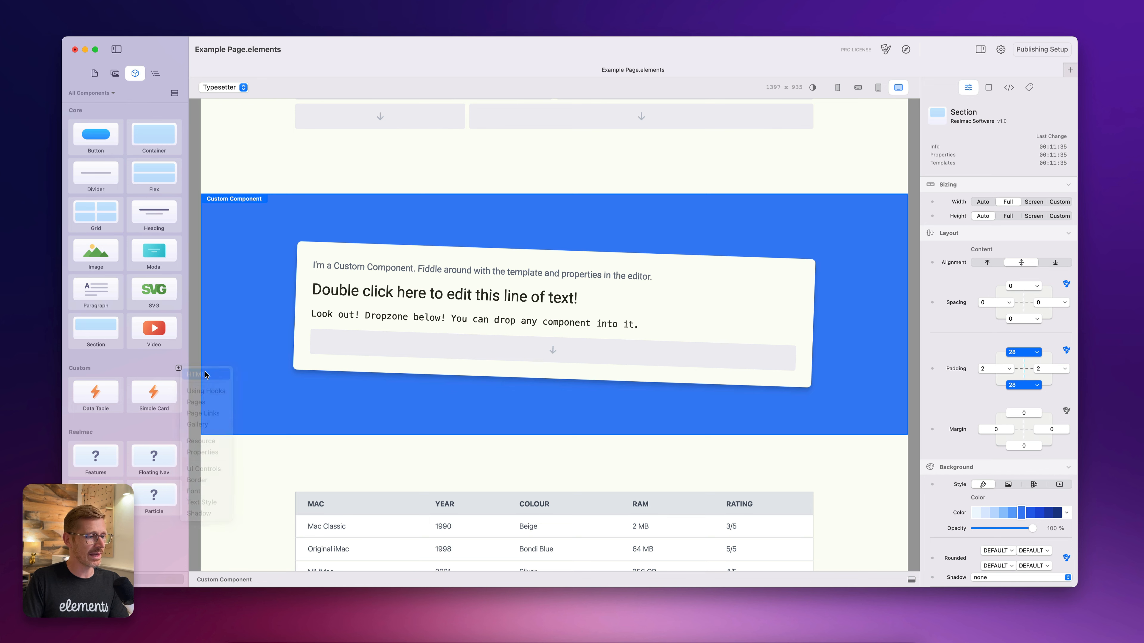
pyautogui.moveTo(146, 399); pyautogui.dragTo(500, 196)
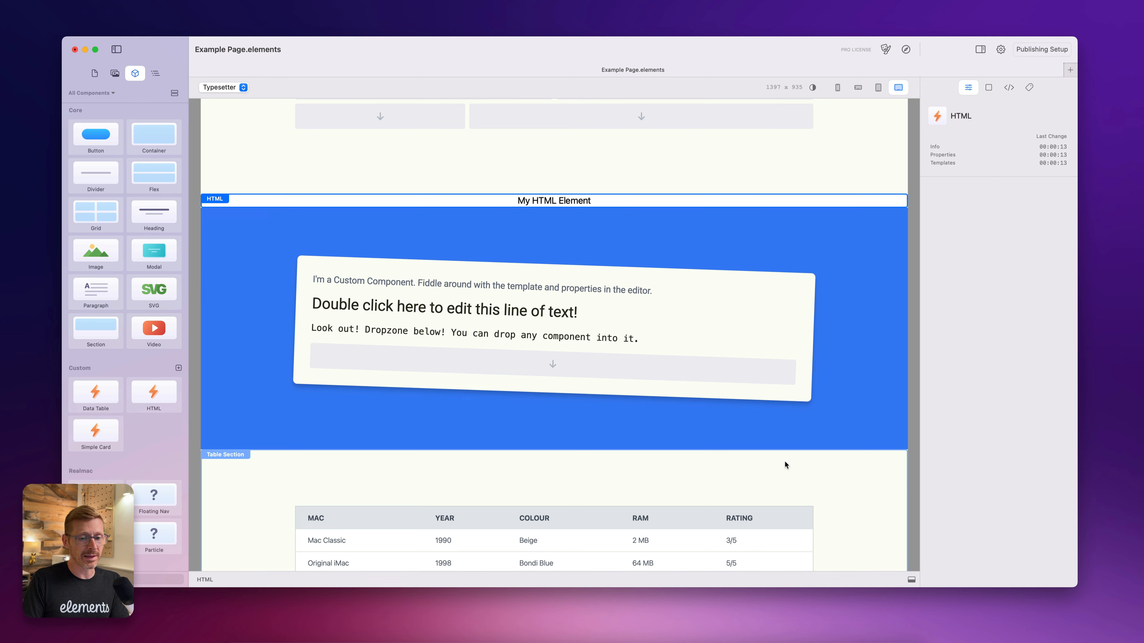
# Open the HTML component's template code in an enlarged editor, and append ". Edit liaskjhajhksdhaksdhjsa" to "My HTML Element"
pyautogui.click(909, 582)
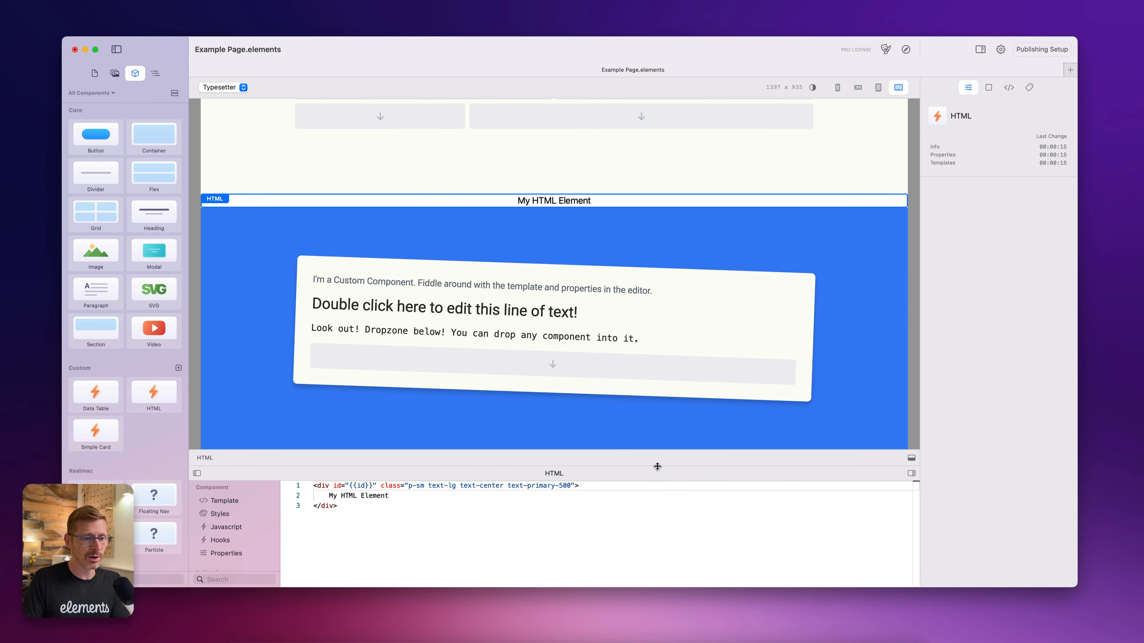
pyautogui.moveTo(657, 463); pyautogui.dragTo(660, 408)
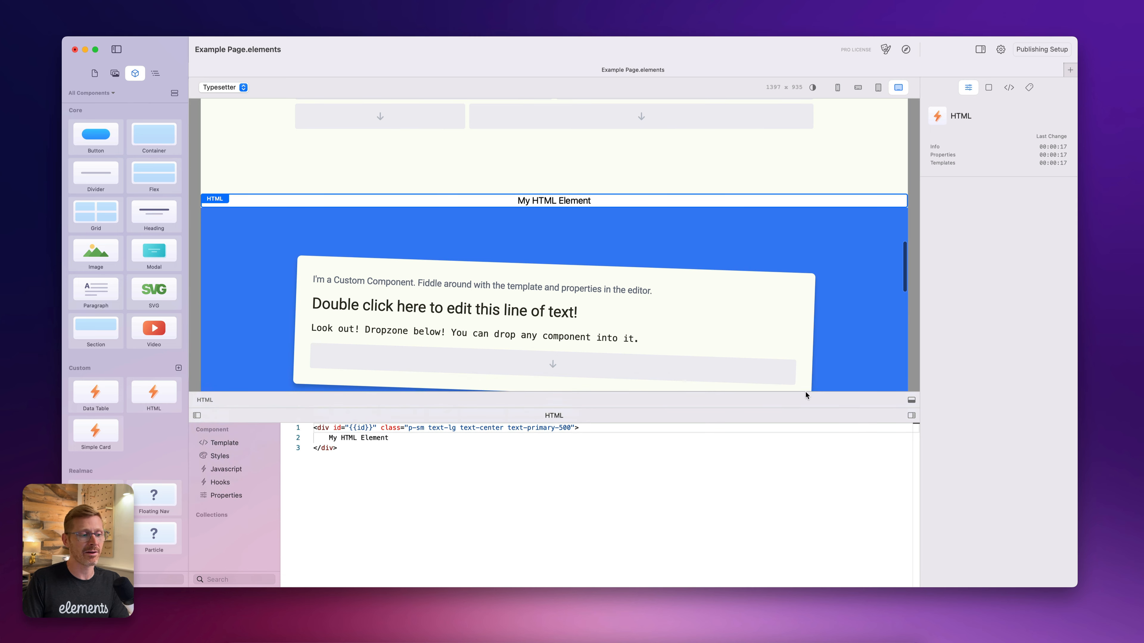
pyautogui.click(225, 443)
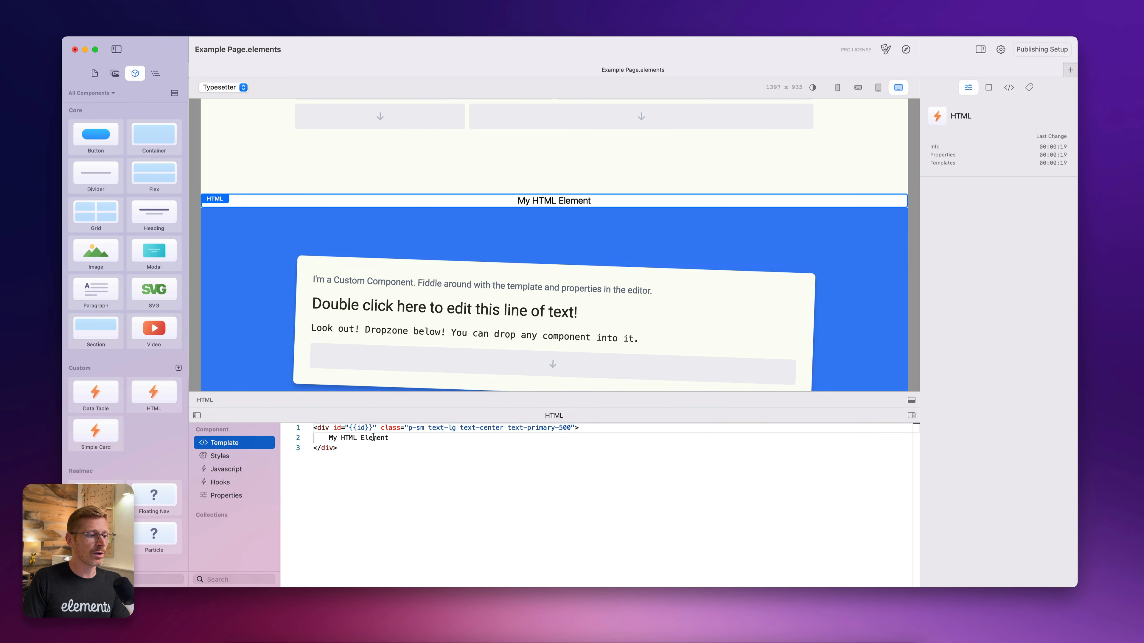
pyautogui.click(414, 438)
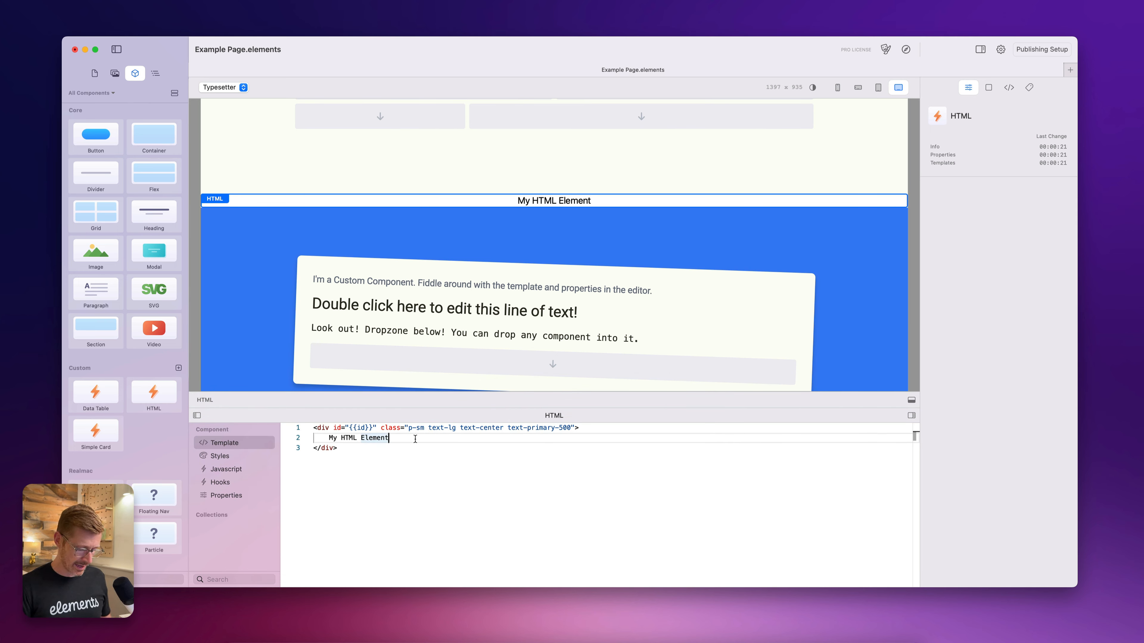
pyautogui.write('. Edit ')
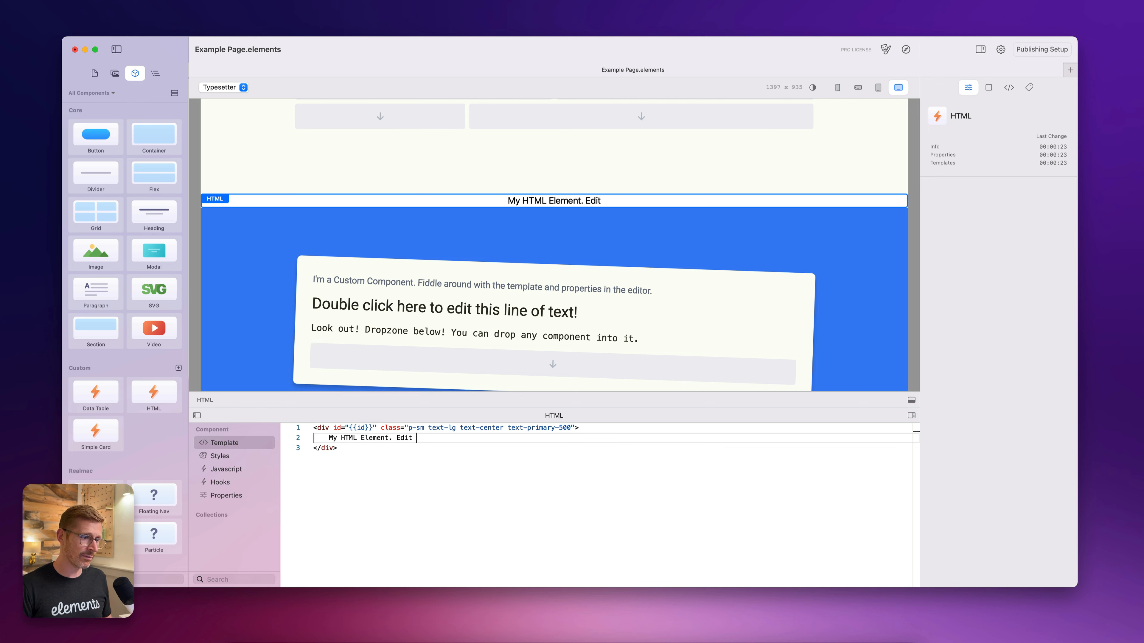
pyautogui.write('liaskjhajhksdhaksdhjsa')
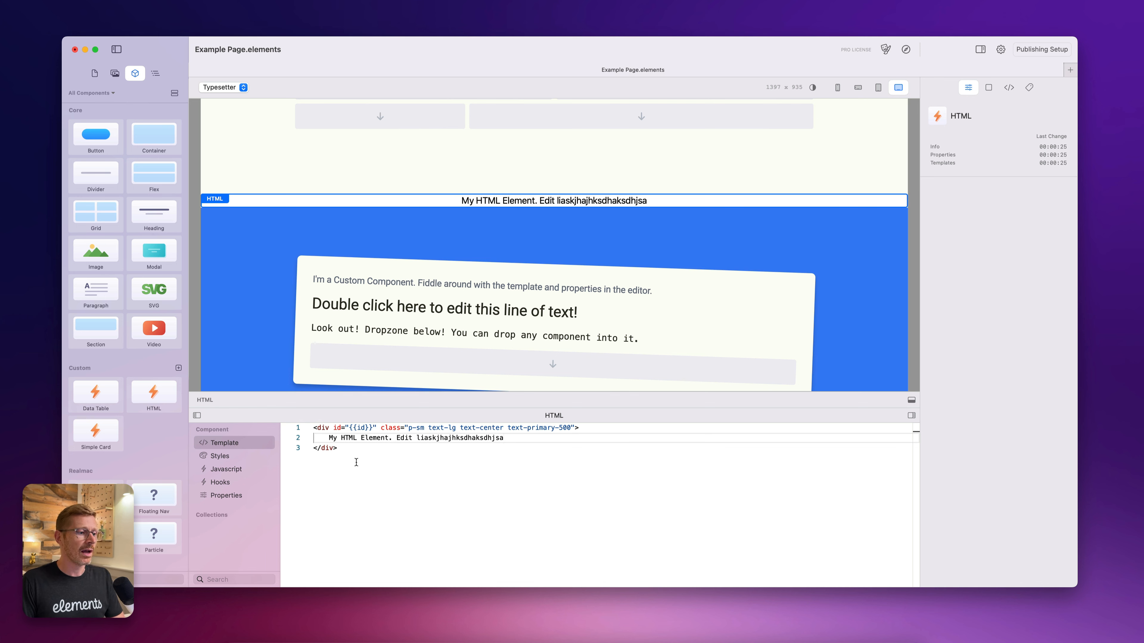
# Highlight the HTML component's template code, and remove the HTML element from the page
pyautogui.moveTo(356, 462); pyautogui.dragTo(296, 418)
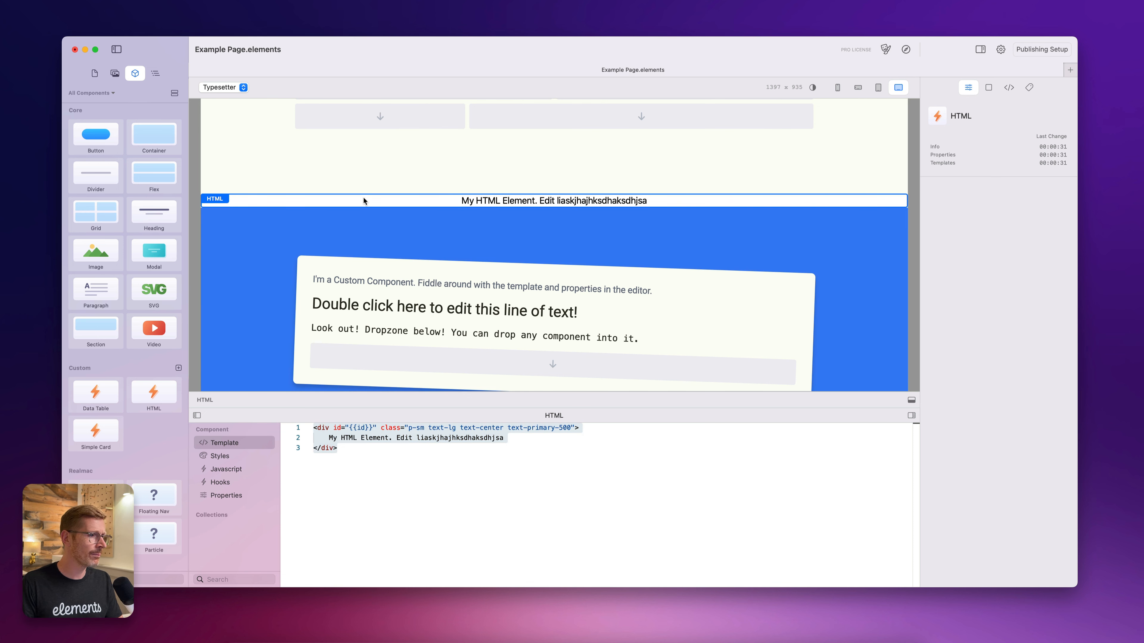
pyautogui.press('Delete')
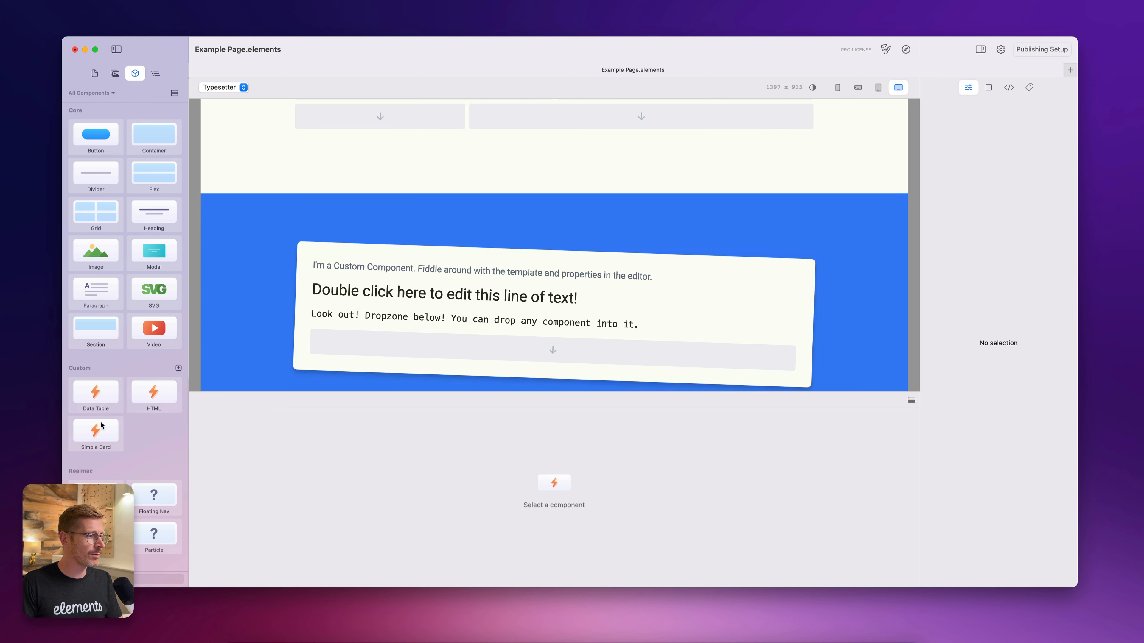
# Try a Simple Card in each Grid Item of the empty Grid's third row, and delete both cards
pyautogui.moveTo(99, 433); pyautogui.dragTo(411, 183)
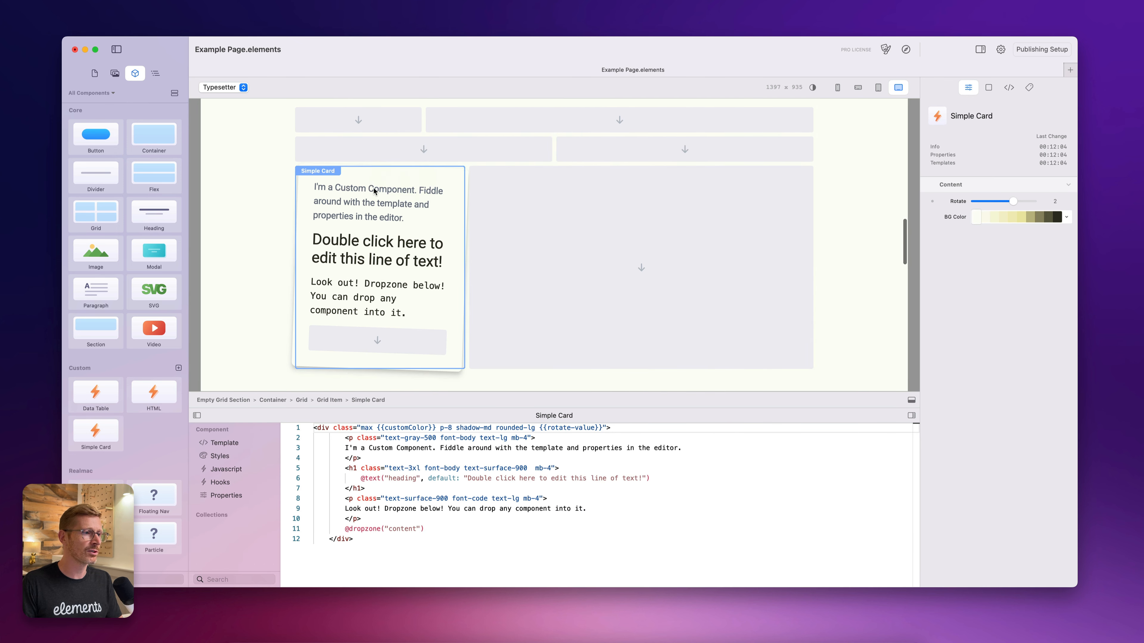
pyautogui.moveTo(93, 434); pyautogui.dragTo(676, 244)
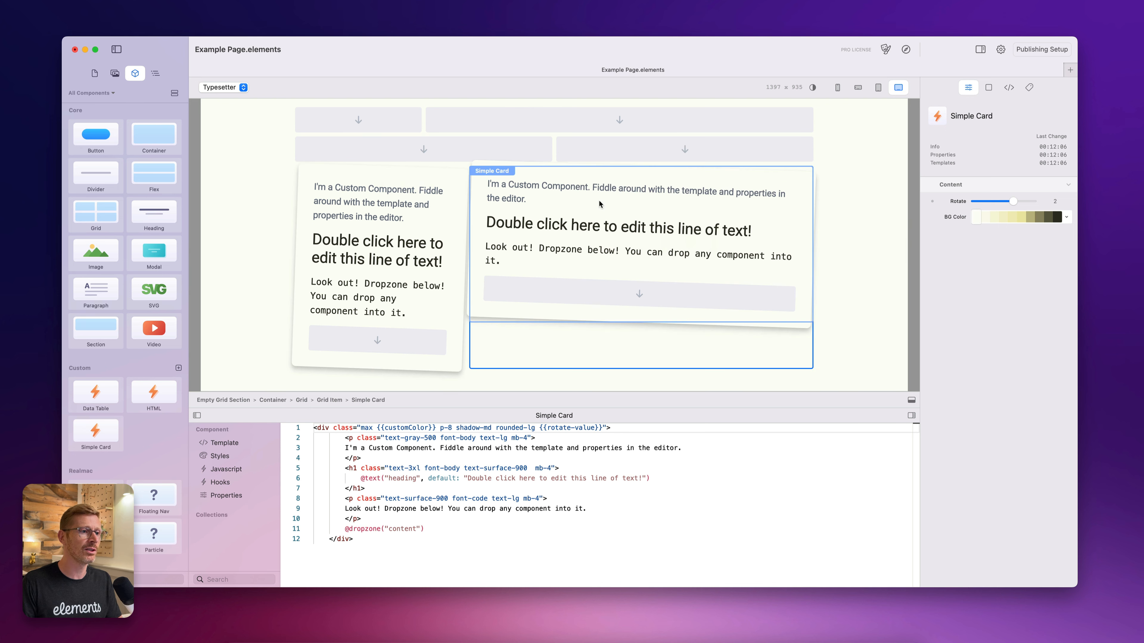
pyautogui.press('Delete')
pyautogui.click(439, 173)
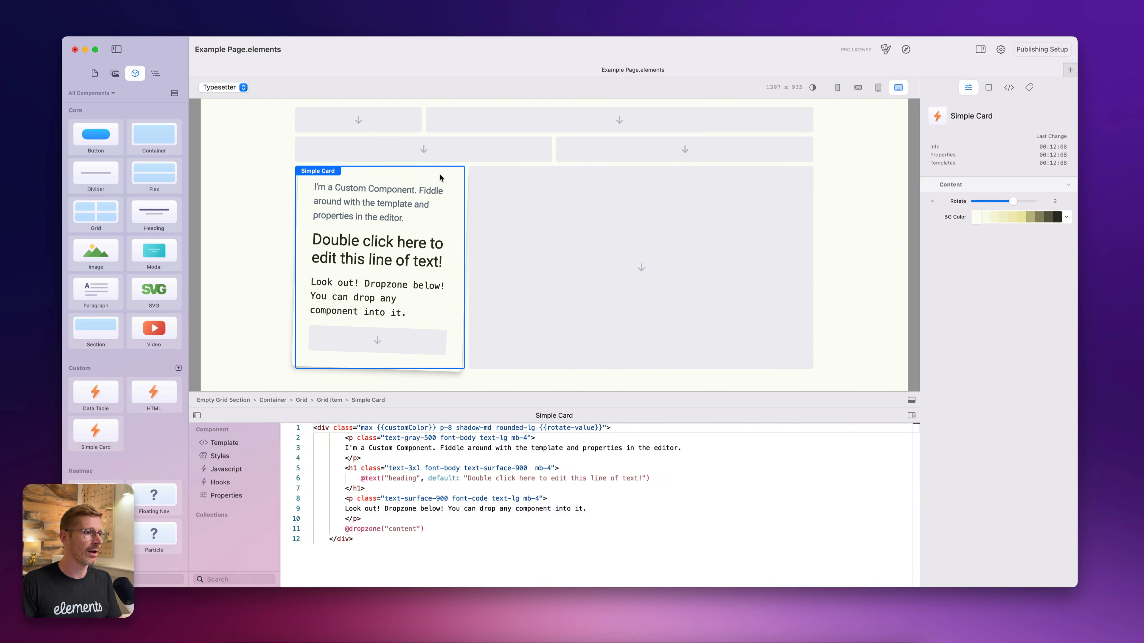
pyautogui.press('Delete')
# Select the Simple Card in the blue section, and highlight its template code and opening div line to examine them
pyautogui.scroll(-5, 538, 162)
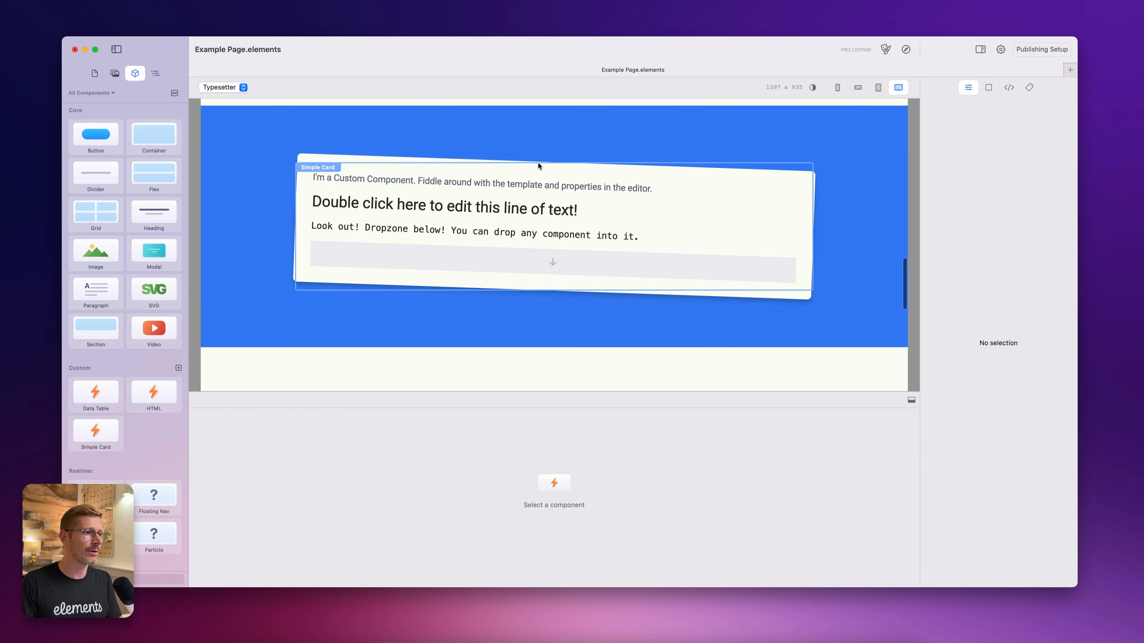
pyautogui.click(515, 166)
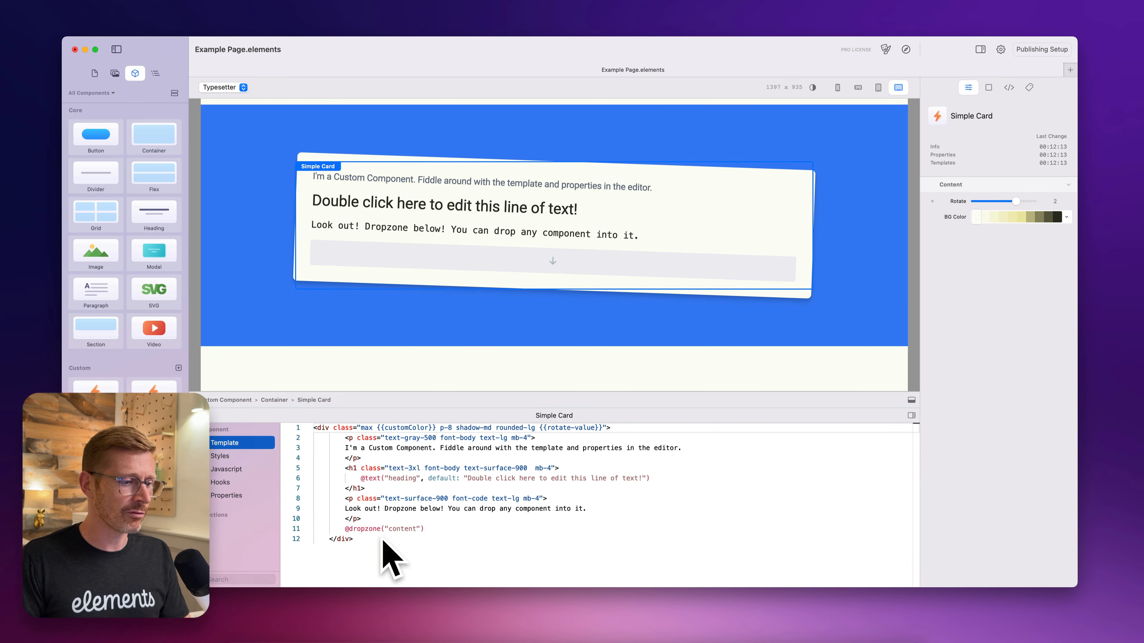
pyautogui.moveTo(382, 549); pyautogui.dragTo(279, 393)
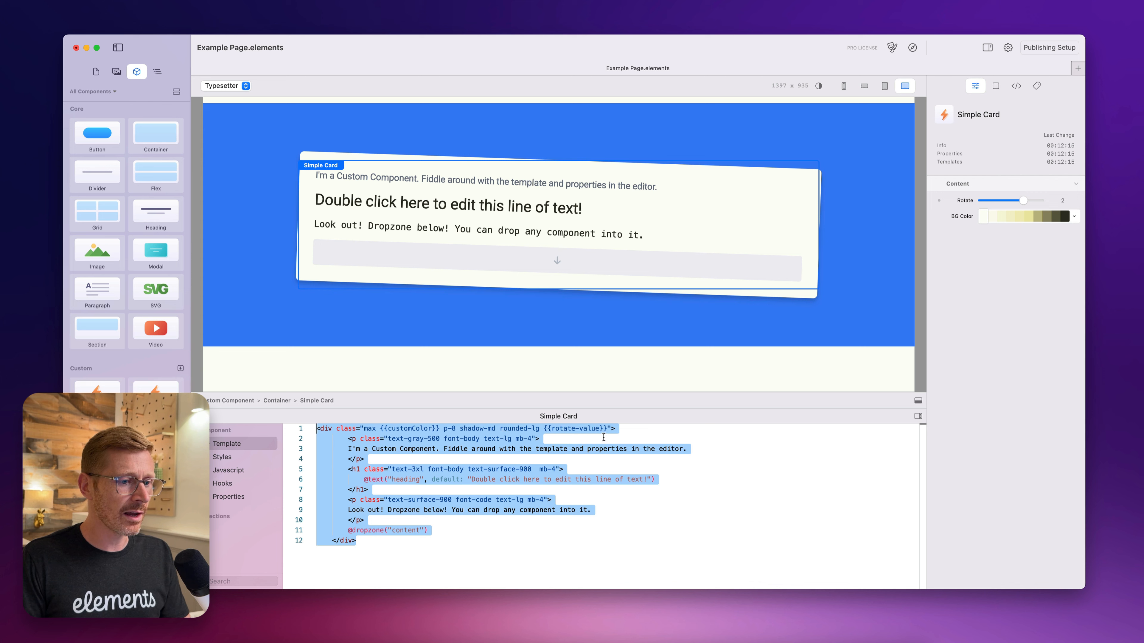
pyautogui.click(574, 438)
pyautogui.moveTo(638, 426); pyautogui.dragTo(316, 428)
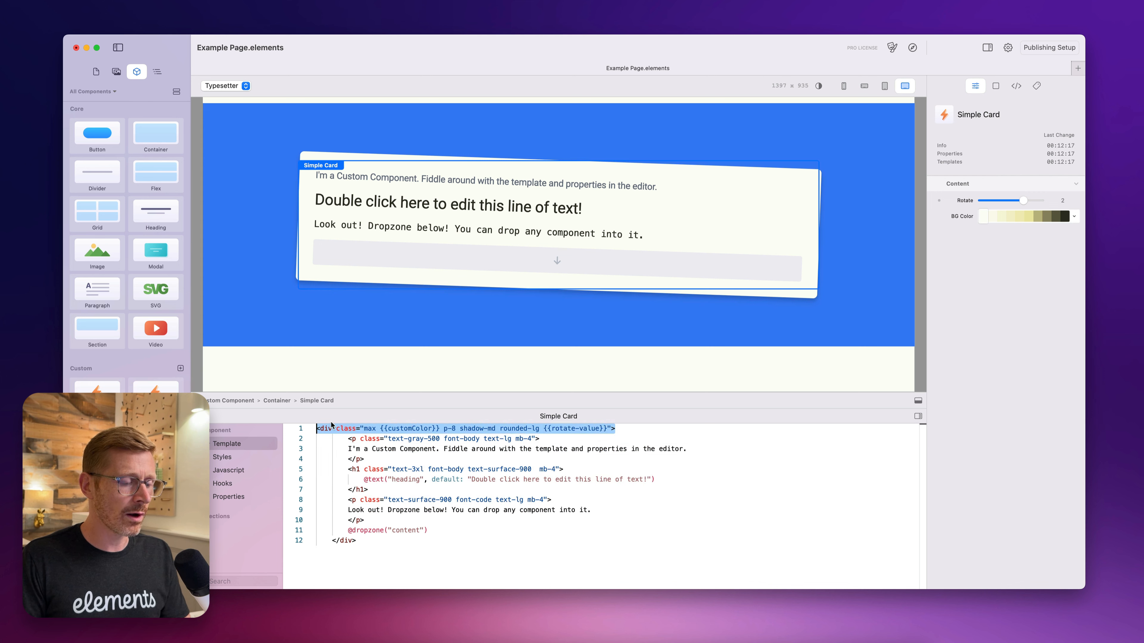
# Highlight part of the Simple Card template's opening div line and its {{customColor}} placeholder to examine how the classes are set
pyautogui.click(438, 461)
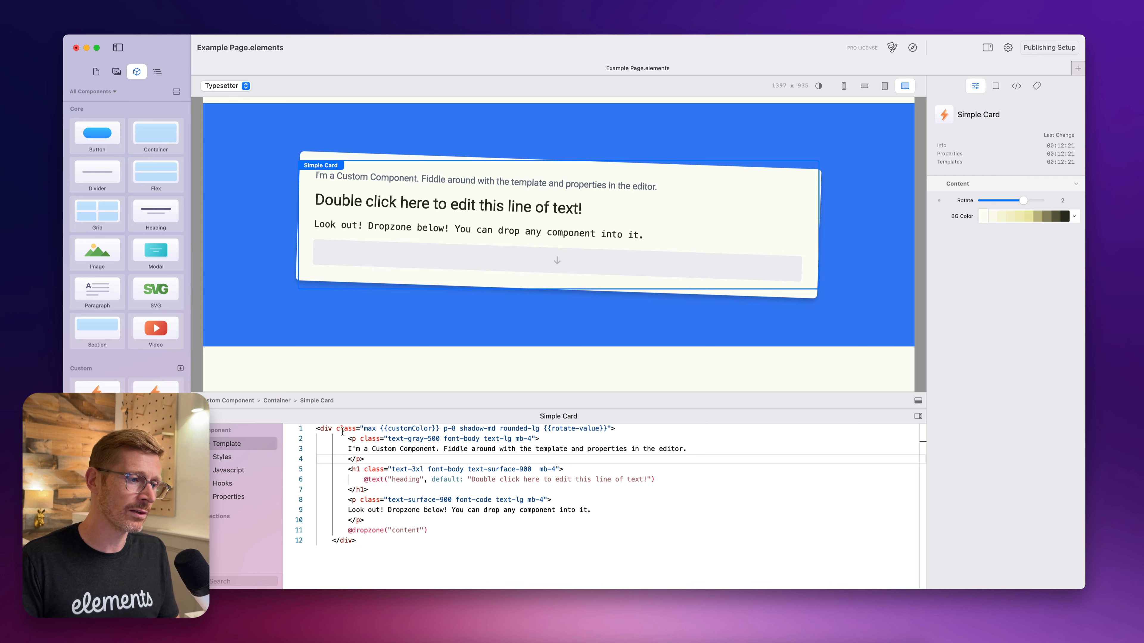
pyautogui.moveTo(316, 427); pyautogui.dragTo(484, 428)
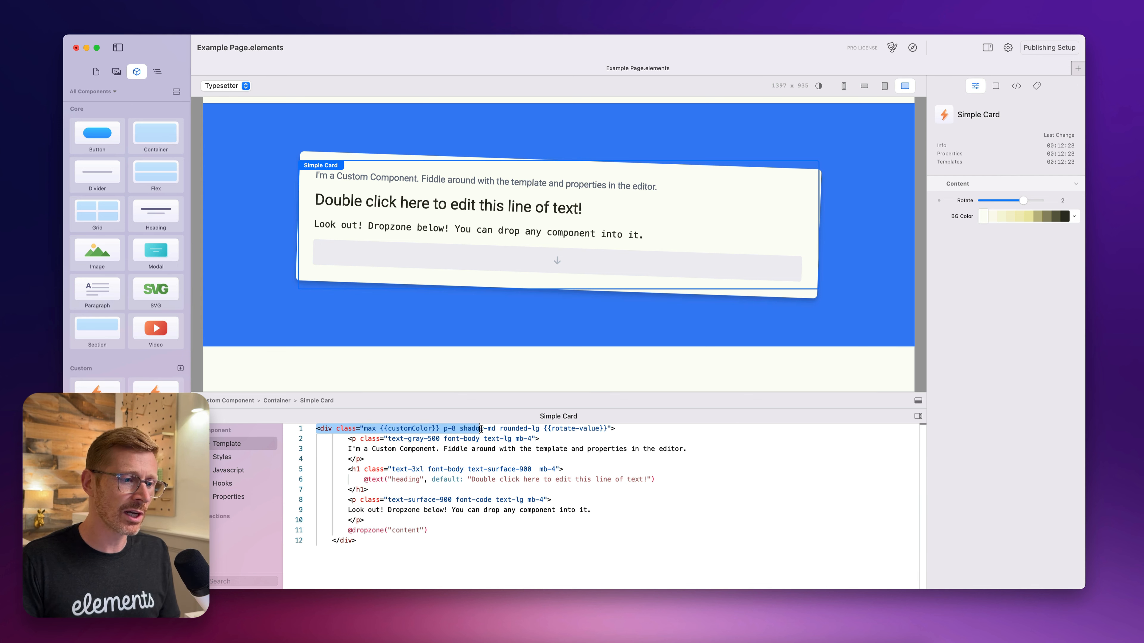
pyautogui.click(482, 429)
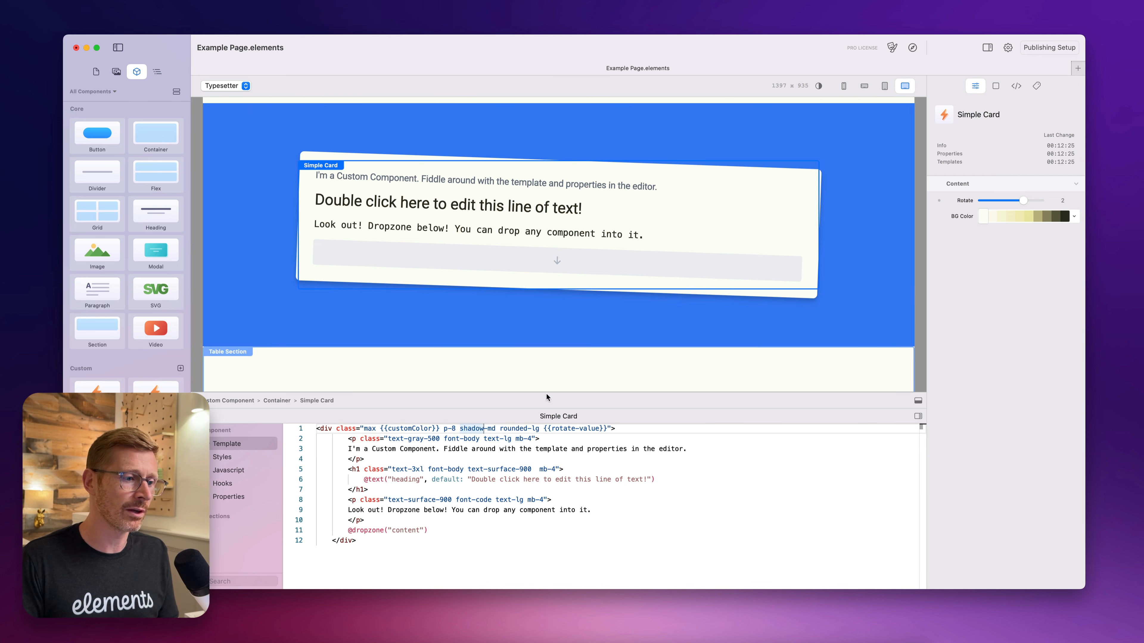
pyautogui.click(435, 438)
pyautogui.moveTo(379, 428); pyautogui.dragTo(441, 427)
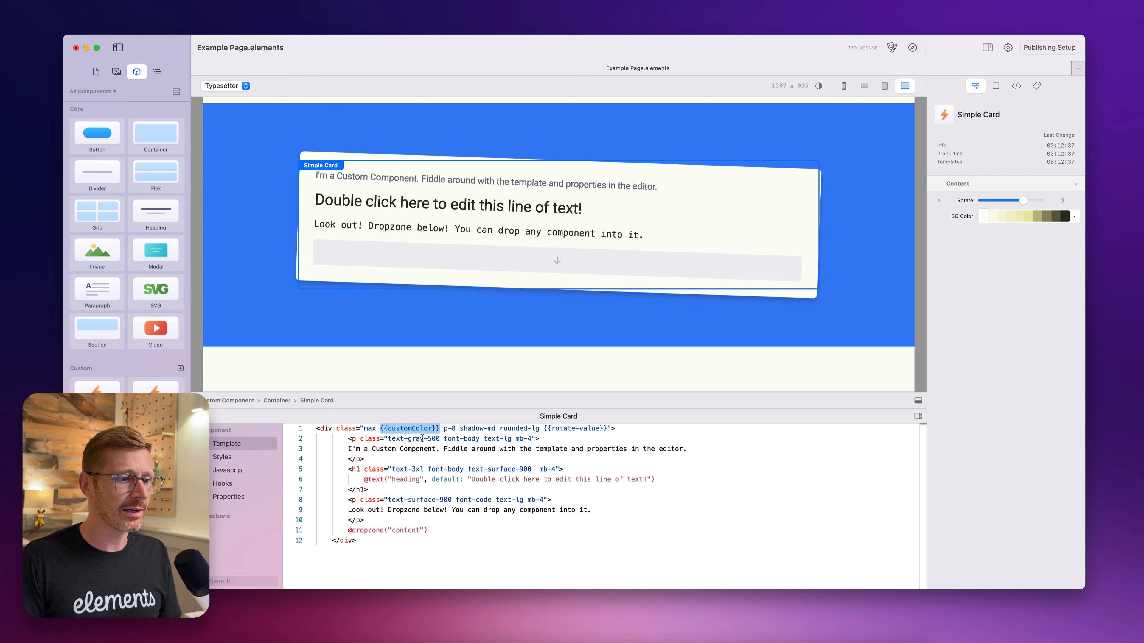
# Try several BG Color shades on the Simple Card, settle on a pale cream, and set Rotate to 1
pyautogui.click(1029, 218)
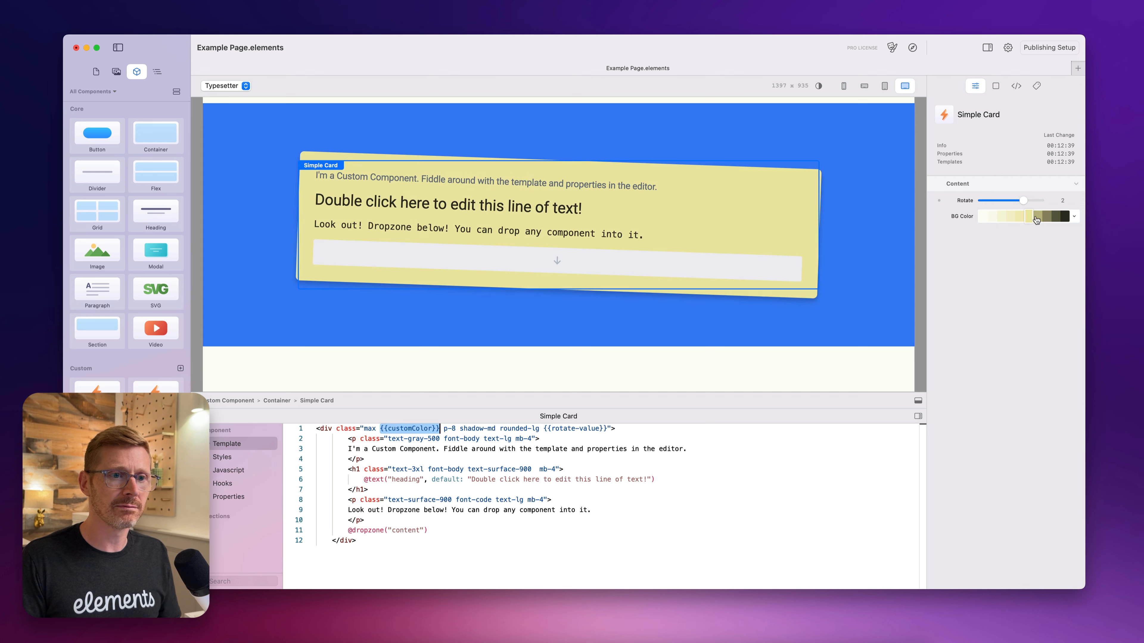
pyautogui.click(1056, 217)
pyautogui.click(1009, 216)
pyautogui.click(994, 216)
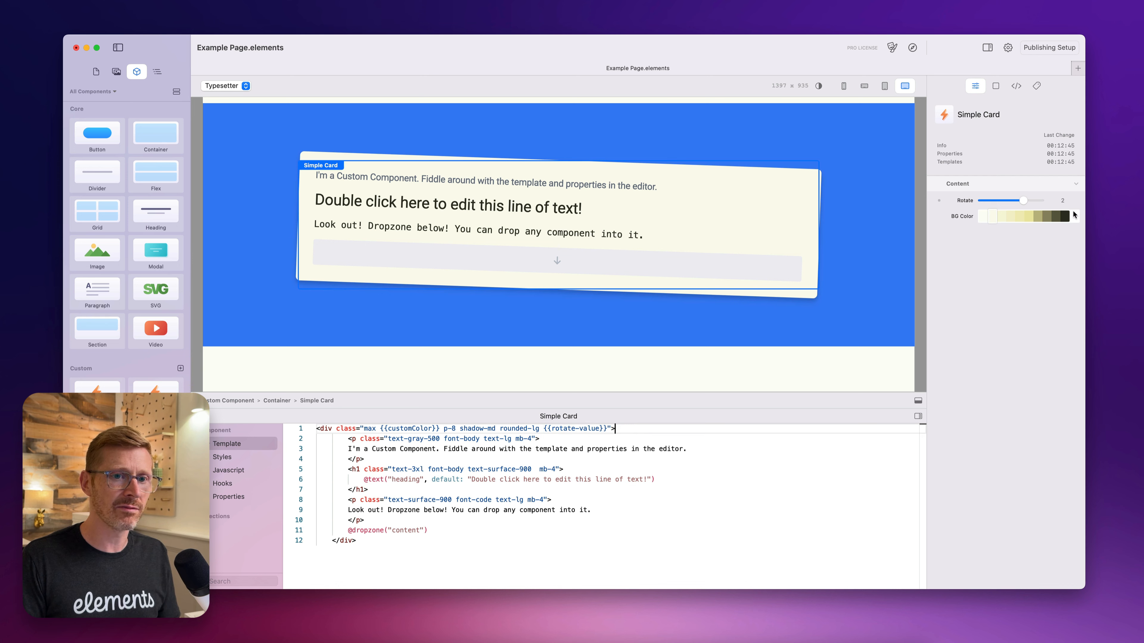
pyautogui.moveTo(1020, 200)
pyautogui.mouseDown()
pyautogui.moveTo(984, 201)
pyautogui.moveTo(1089, 203)
pyautogui.moveTo(1005, 202)
pyautogui.mouseUp()
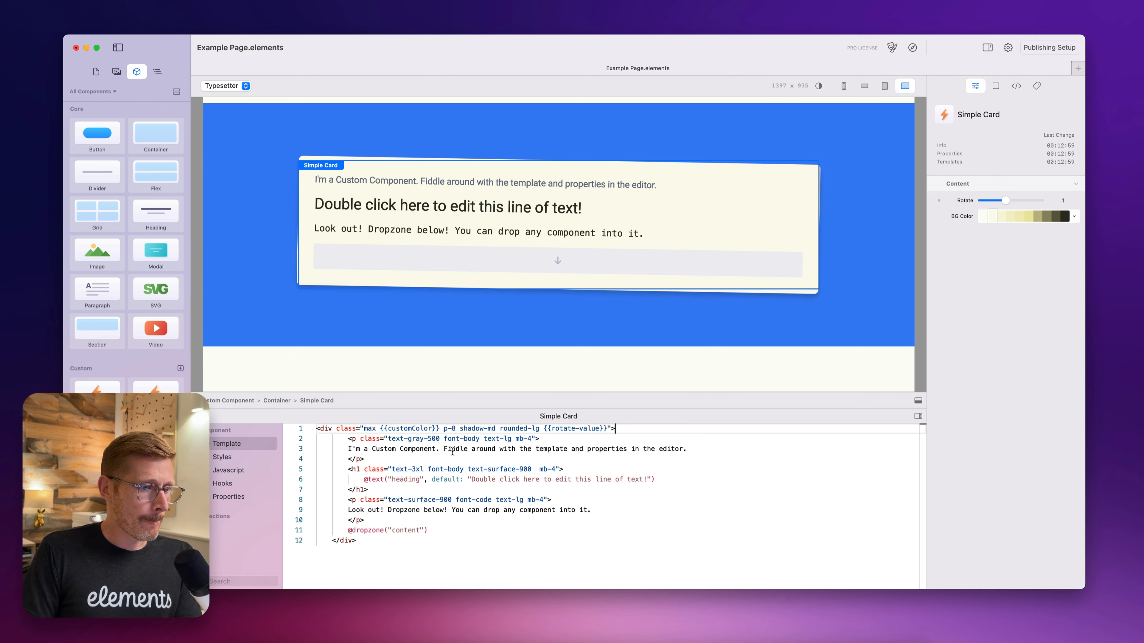
# Try adding "sfi fso" before "Fiddle" in the first paragraph of the Simple Card's template code, and remove it
pyautogui.moveTo(440, 450); pyautogui.dragTo(351, 451)
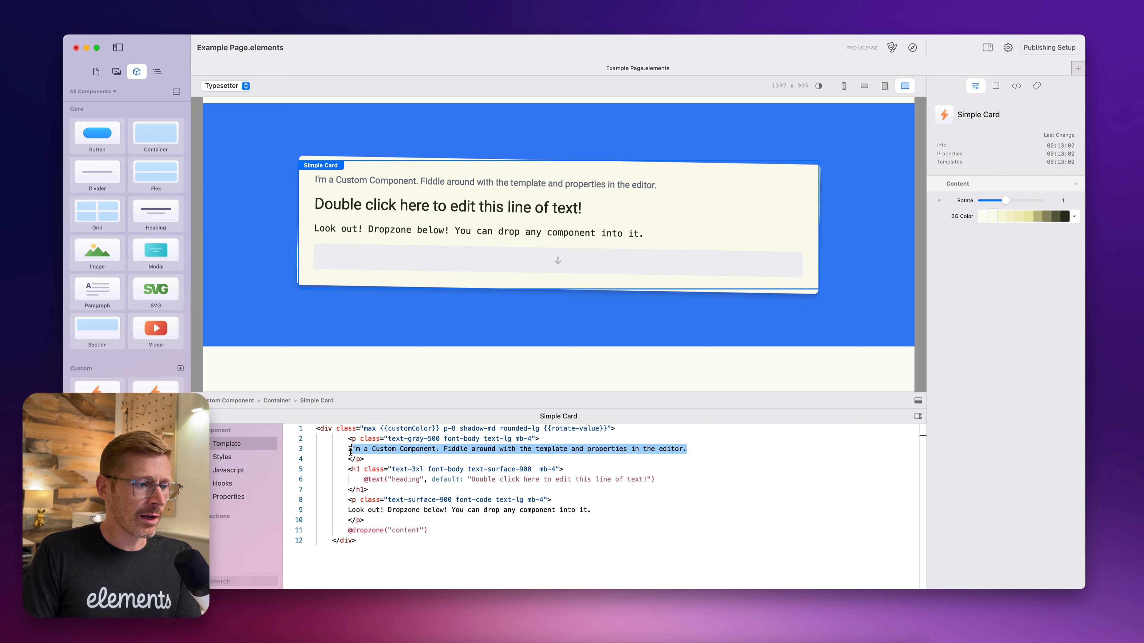
pyautogui.click(443, 450)
pyautogui.write('sfi fso')
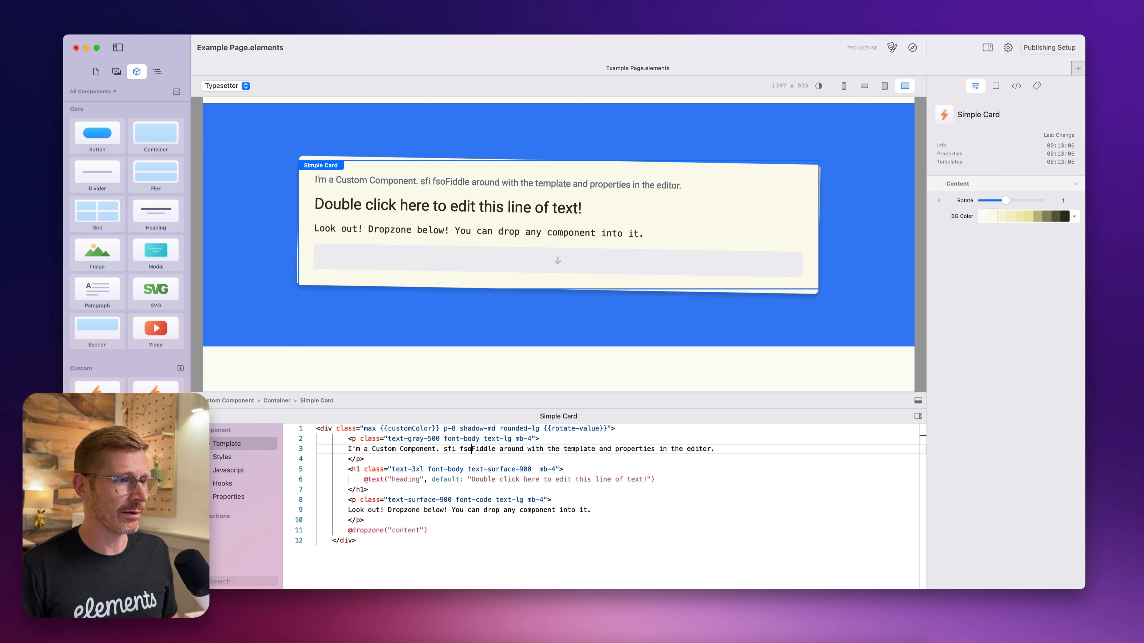
pyautogui.moveTo(439, 450); pyautogui.dragTo(470, 451)
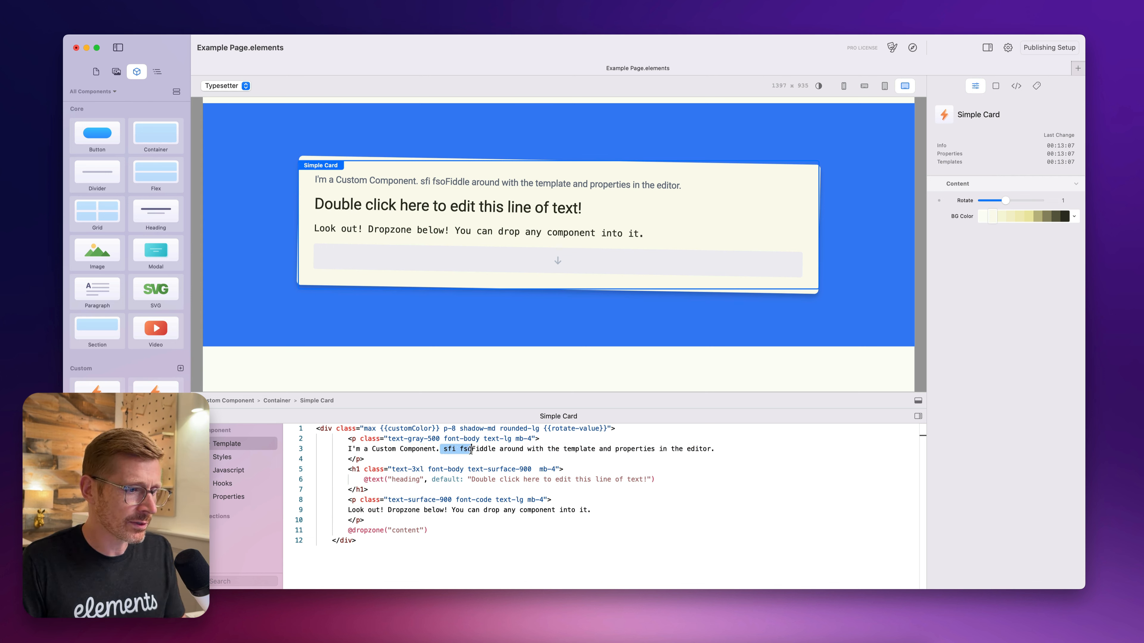
pyautogui.press('BackSpace')
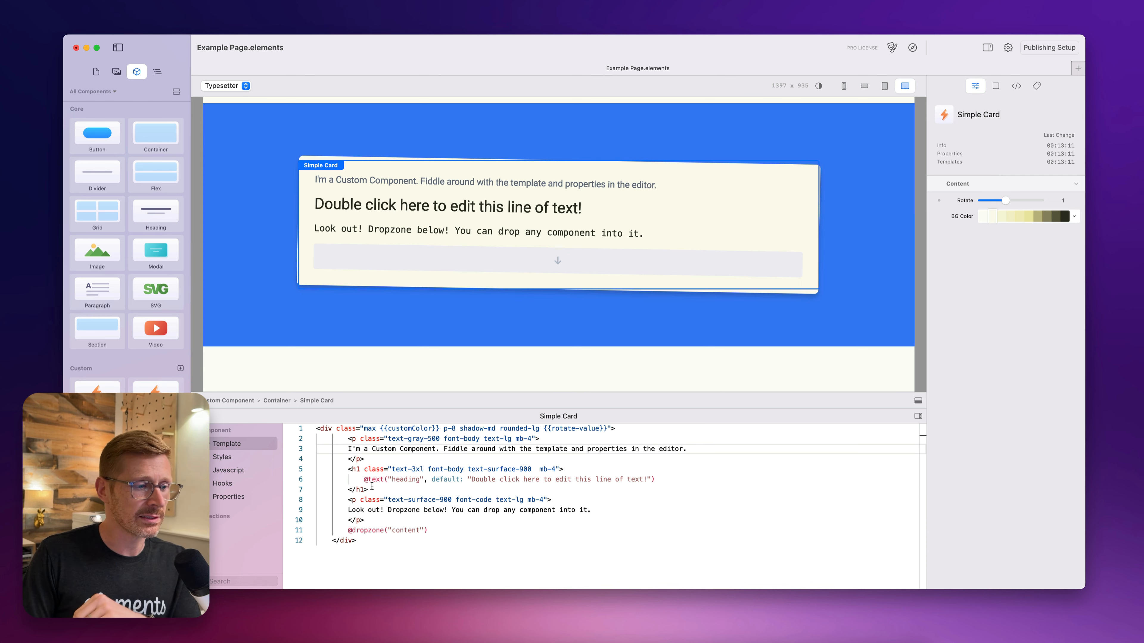
pyautogui.moveTo(364, 479); pyautogui.dragTo(658, 476)
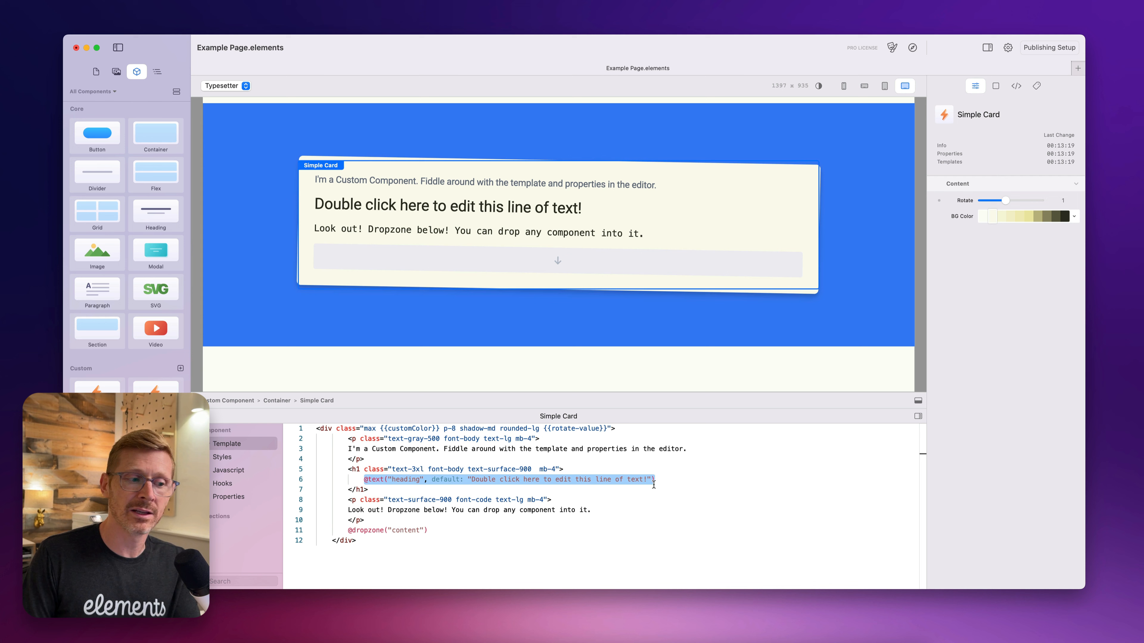
pyautogui.moveTo(415, 449); pyautogui.dragTo(492, 447)
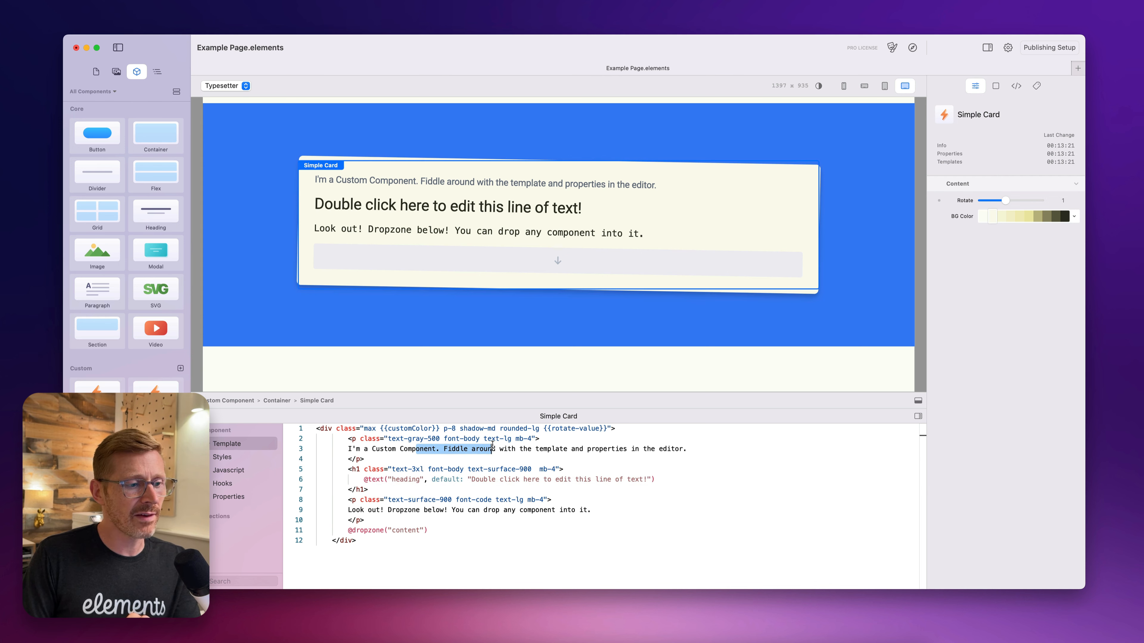
pyautogui.click(514, 448)
pyautogui.click(705, 451)
pyautogui.write('dfgd')
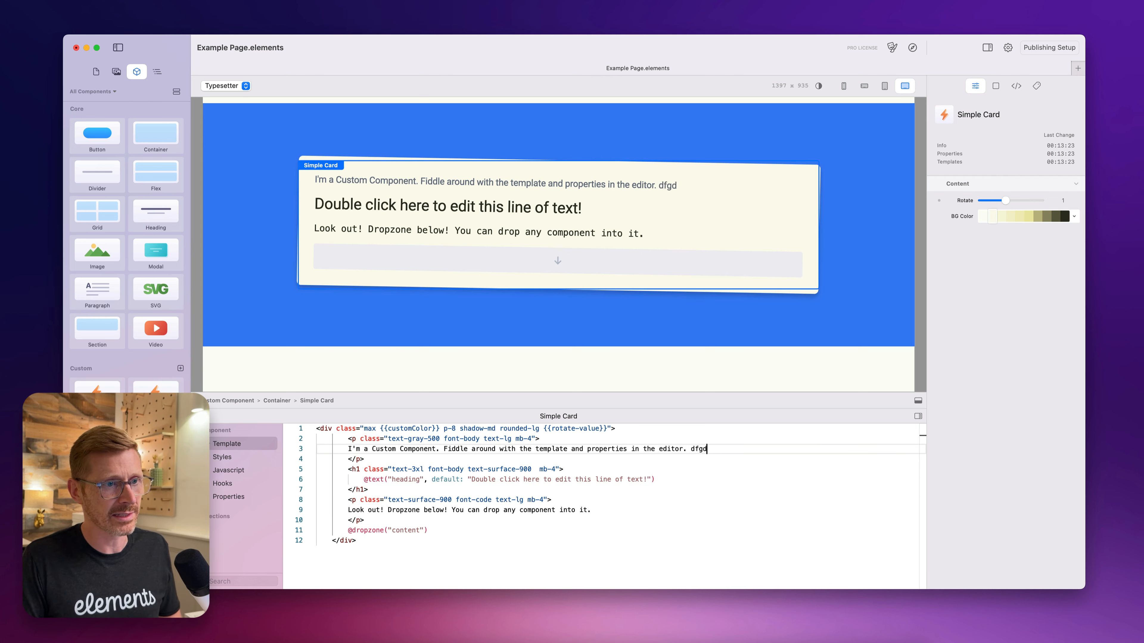
pyautogui.doubleClick(705, 450)
pyautogui.press('BackSpace')
pyautogui.press('BackSpace')
pyautogui.press('BackSpace')
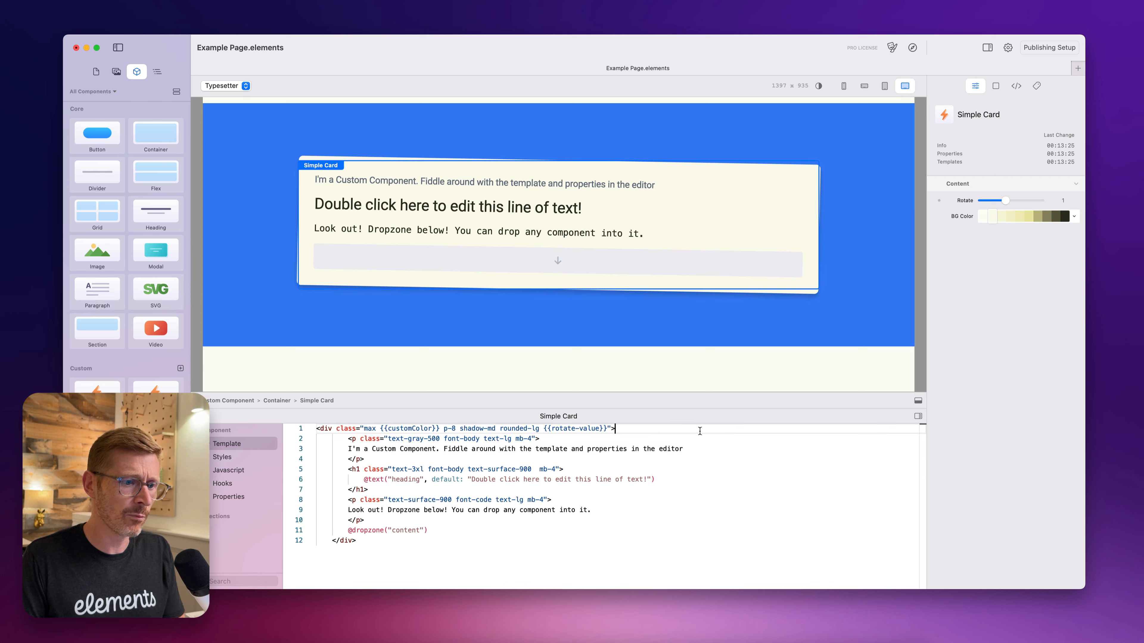
pyautogui.write('.')
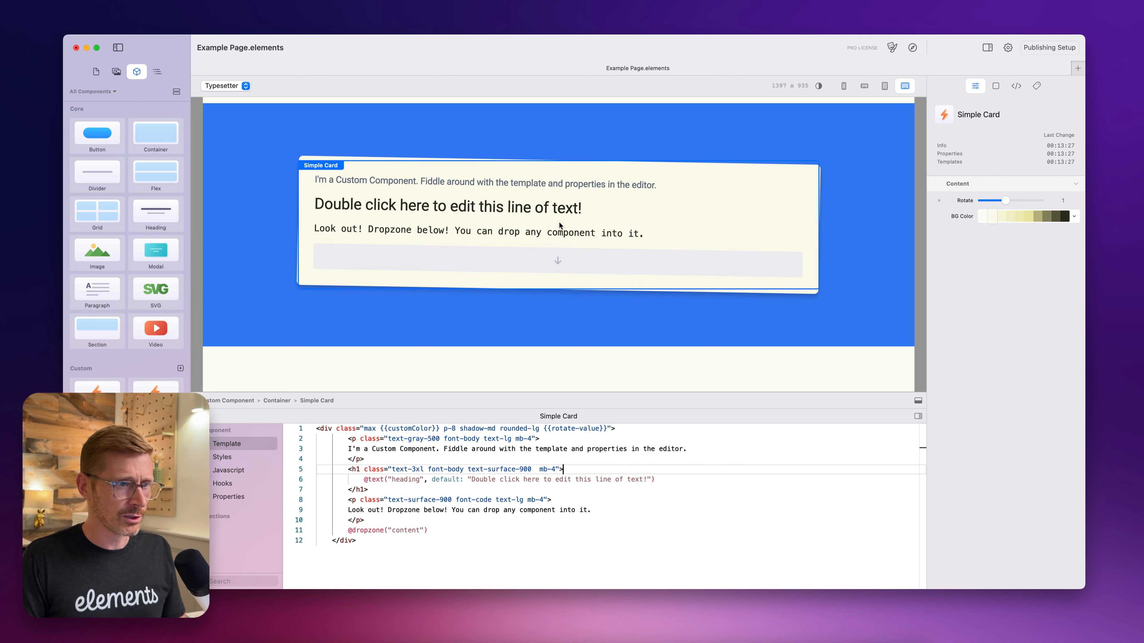
# Edit the Simple Card's heading directly on the page, adding " sf" after "Double click here to edit this line of text!"
pyautogui.doubleClick(539, 212)
pyautogui.click(575, 208)
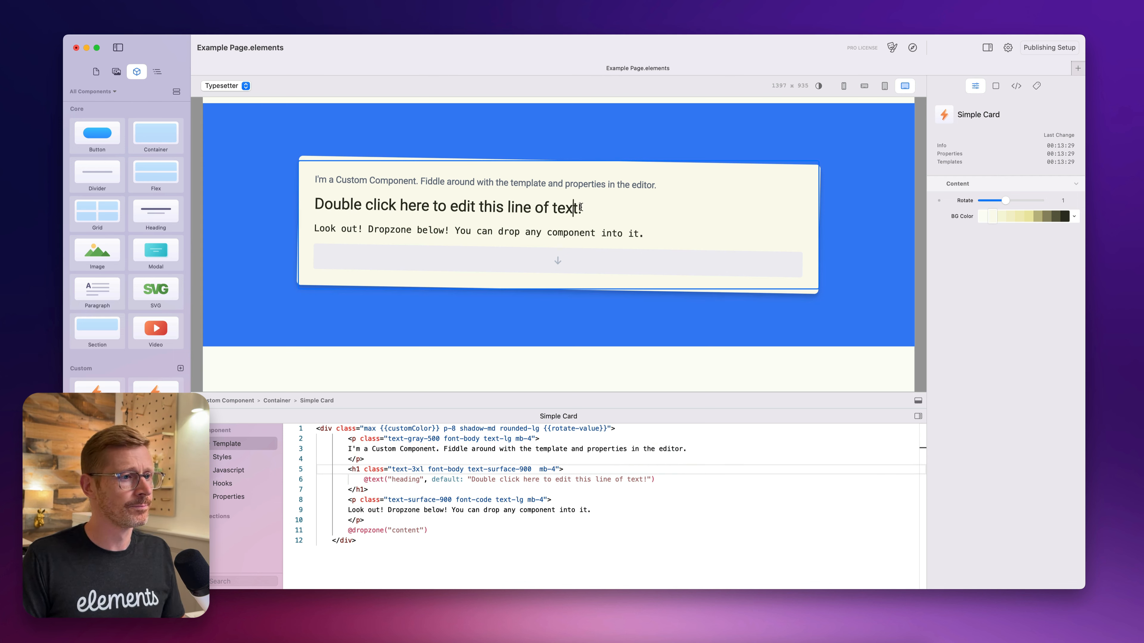
pyautogui.moveTo(589, 207); pyautogui.dragTo(318, 204)
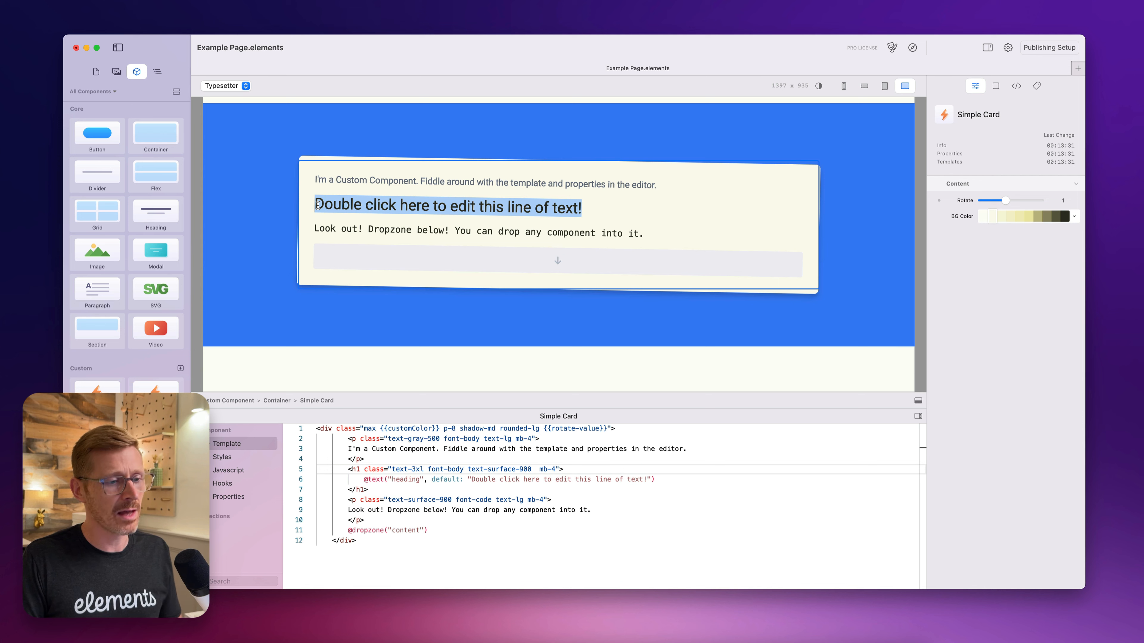
pyautogui.press('Right')
pyautogui.write('sf')
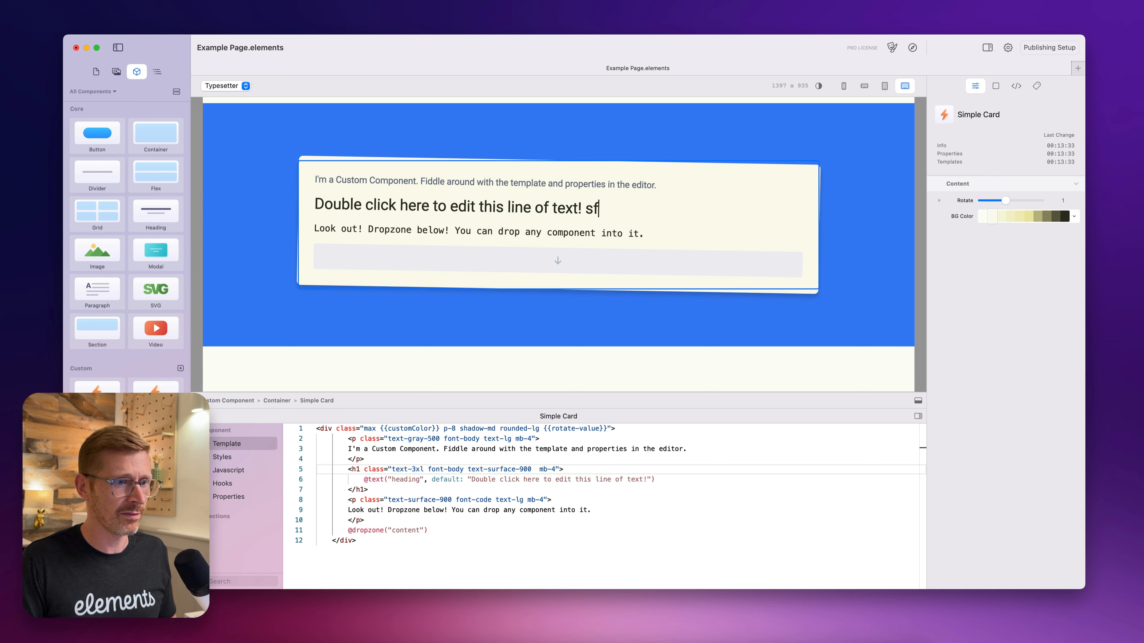
# Finish the test edit of the Simple Card heading and delete the extra characters "Sfdfdfgd" from its end
pyautogui.write('dfdgd')
pyautogui.click(594, 210)
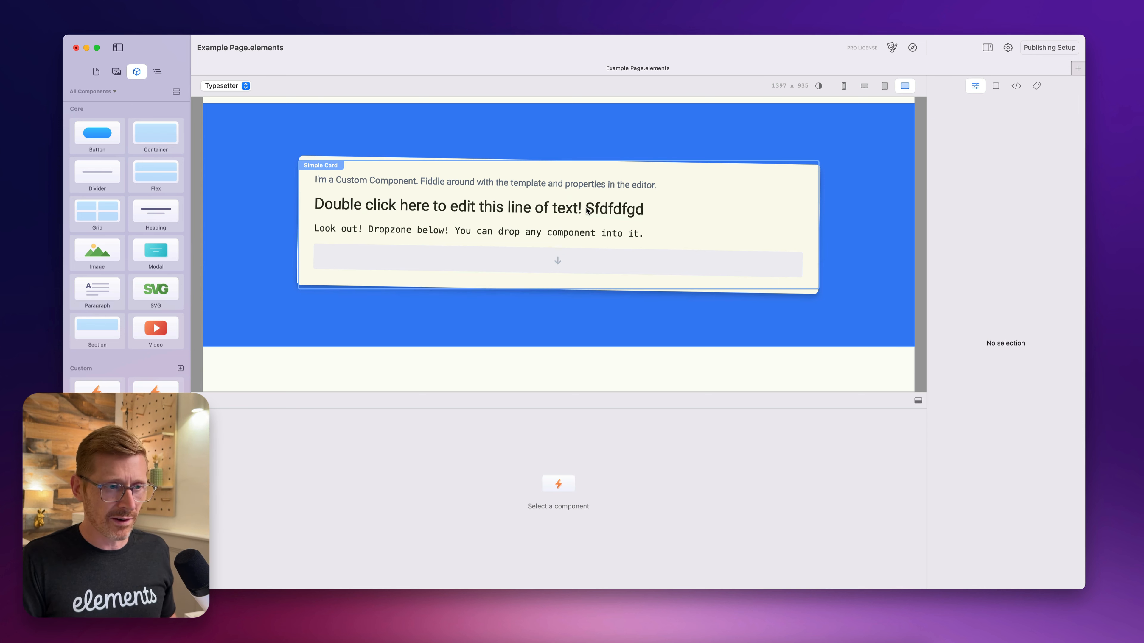
pyautogui.moveTo(583, 207); pyautogui.dragTo(645, 208)
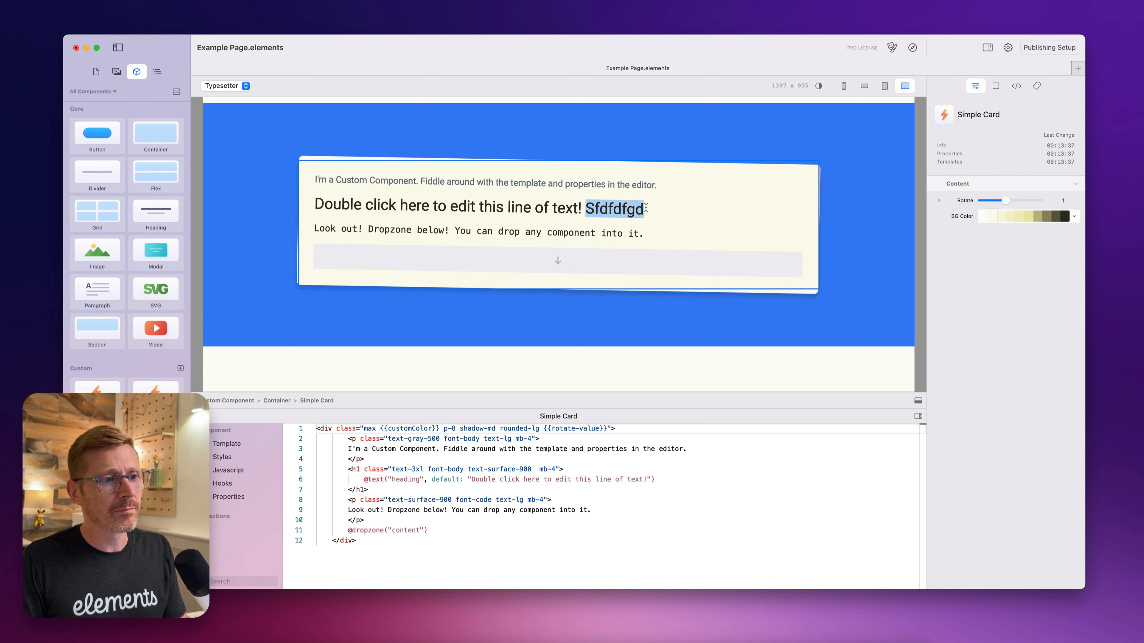
pyautogui.press('BackSpace')
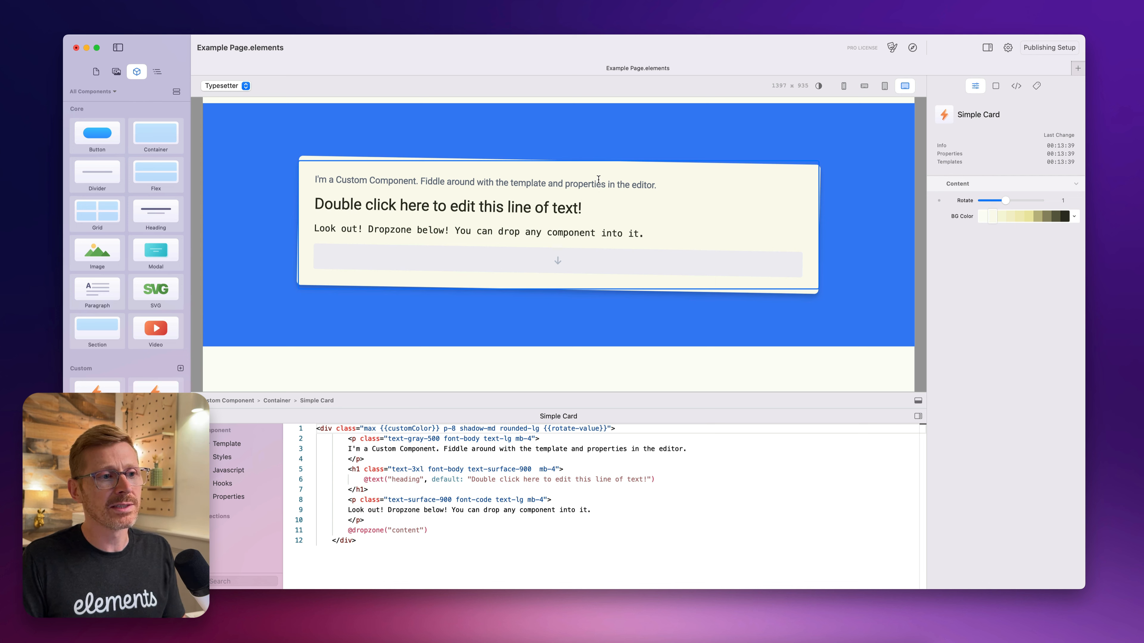
pyautogui.moveTo(656, 449); pyautogui.dragTo(502, 449)
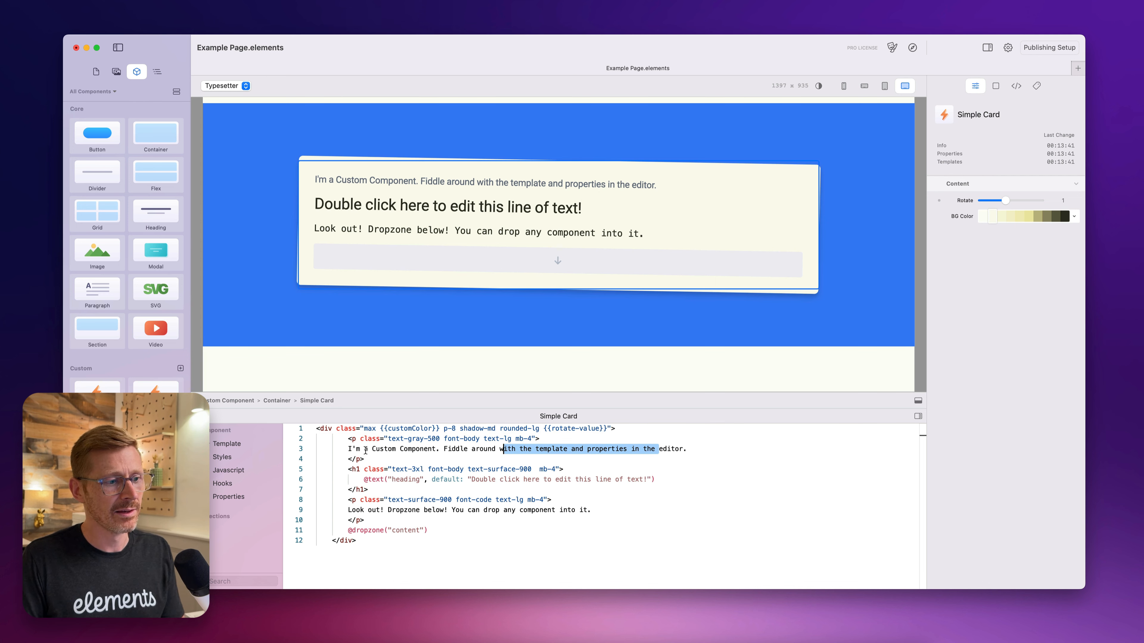
pyautogui.moveTo(349, 448); pyautogui.dragTo(693, 443)
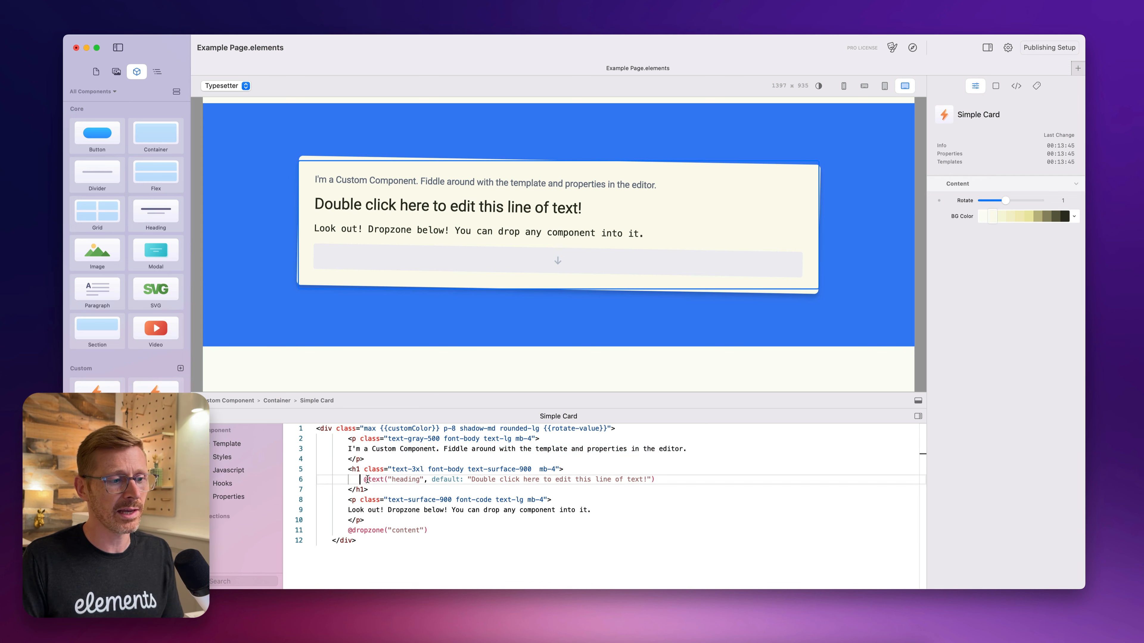
pyautogui.moveTo(364, 479); pyautogui.dragTo(658, 475)
pyautogui.click(431, 479)
pyautogui.click(657, 478)
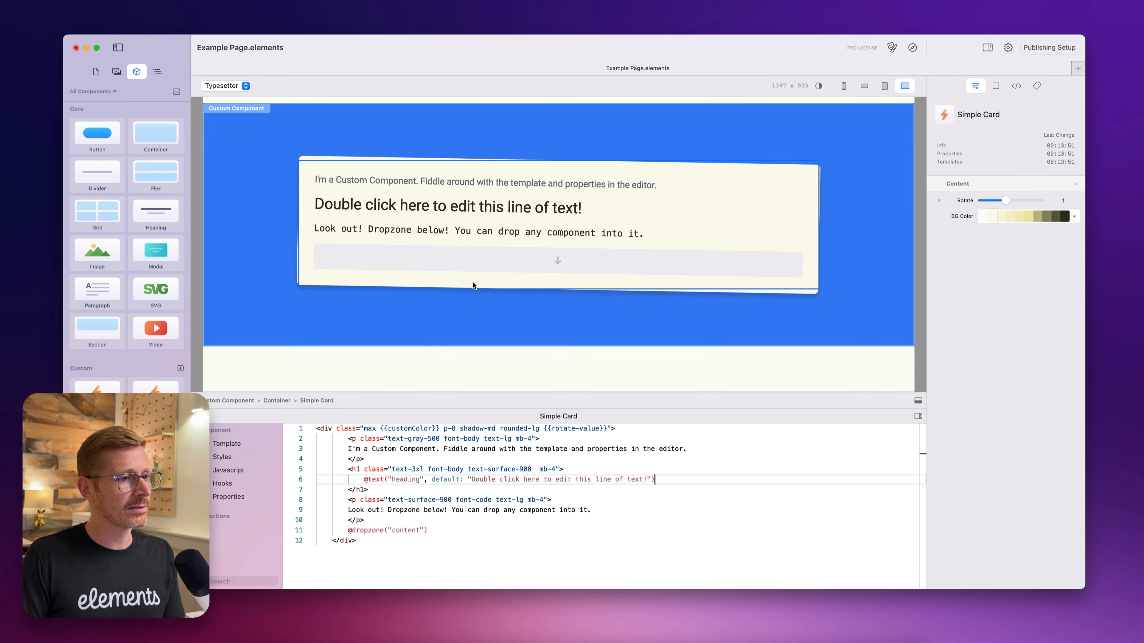
# Place a Simple Card in the narrow cell of the last grid row and replace its heading with "ksdjhfskdfhskdfhks dhfjkshjkfsd"
pyautogui.scroll(3, 473, 281)
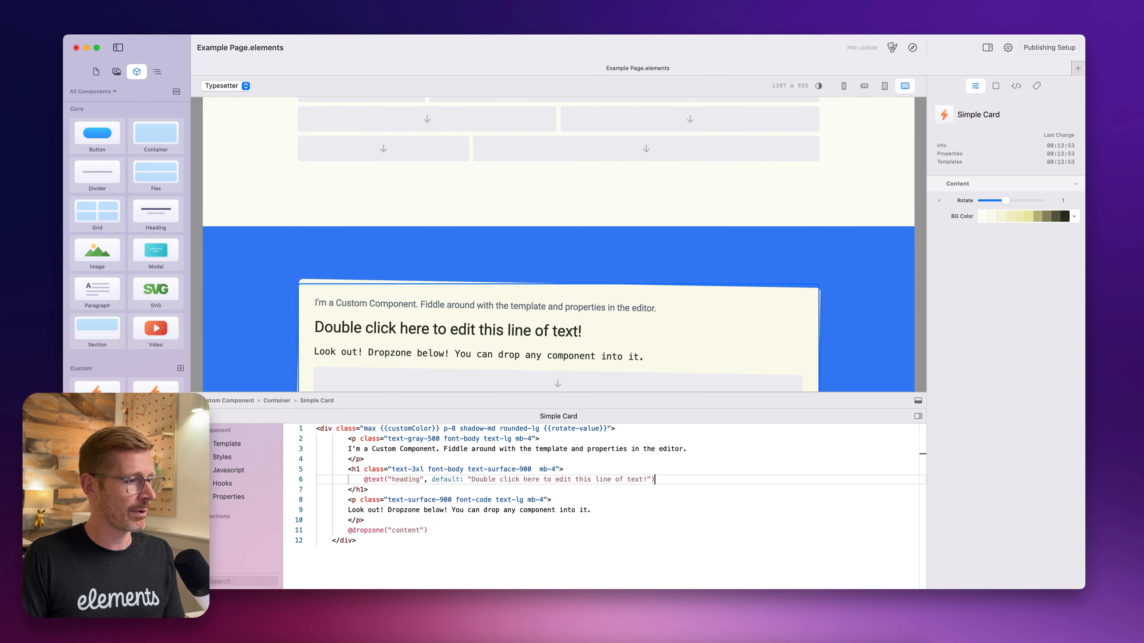
pyautogui.moveTo(406, 311); pyautogui.dragTo(388, 151)
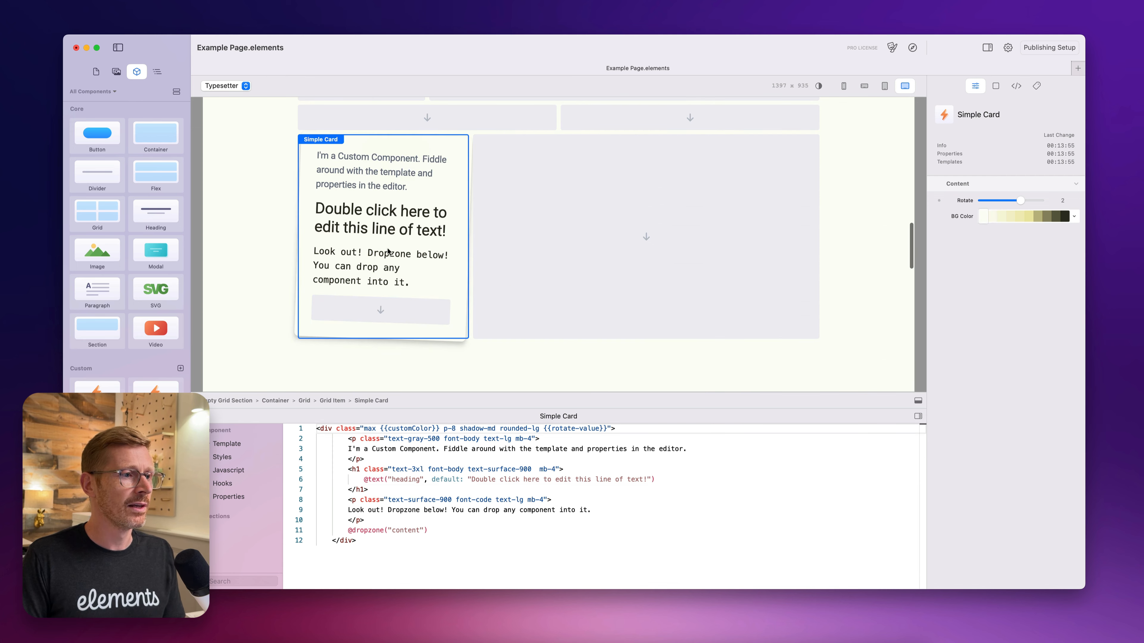
pyautogui.doubleClick(393, 211)
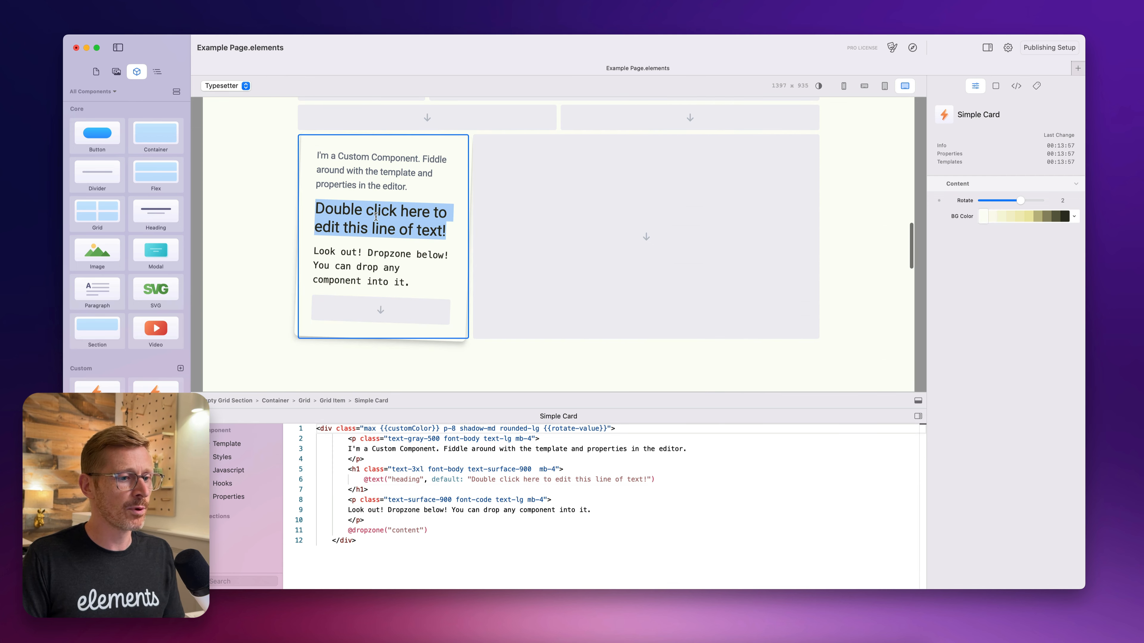
pyautogui.write('ksdjhfskdfhskdfhks dhfjks')
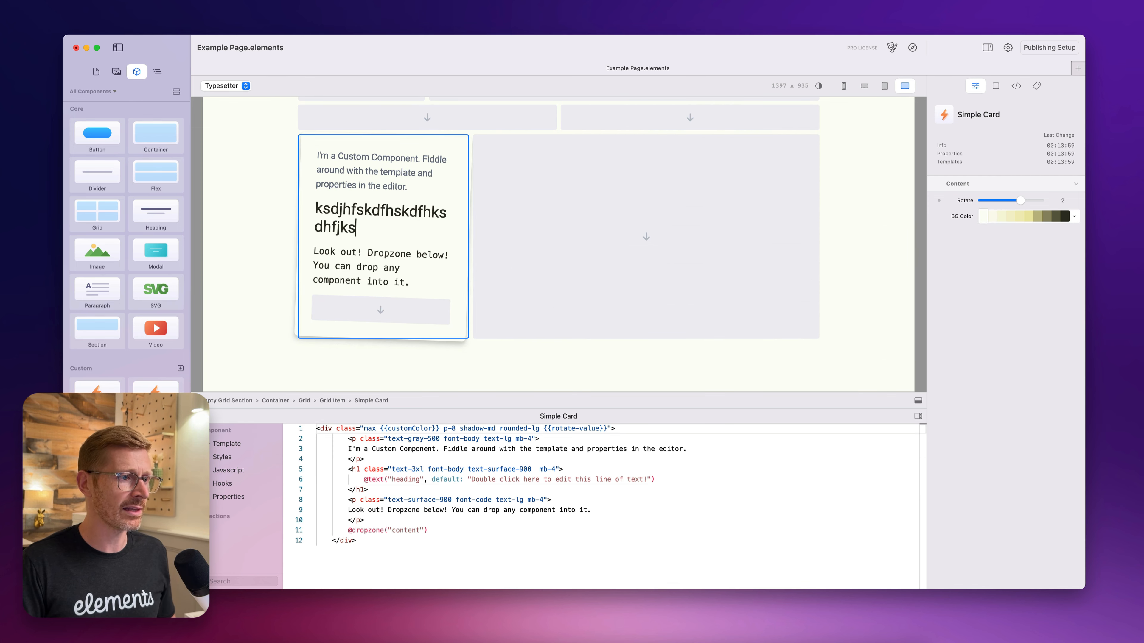
pyautogui.write('hjkfsd')
pyautogui.click(538, 216)
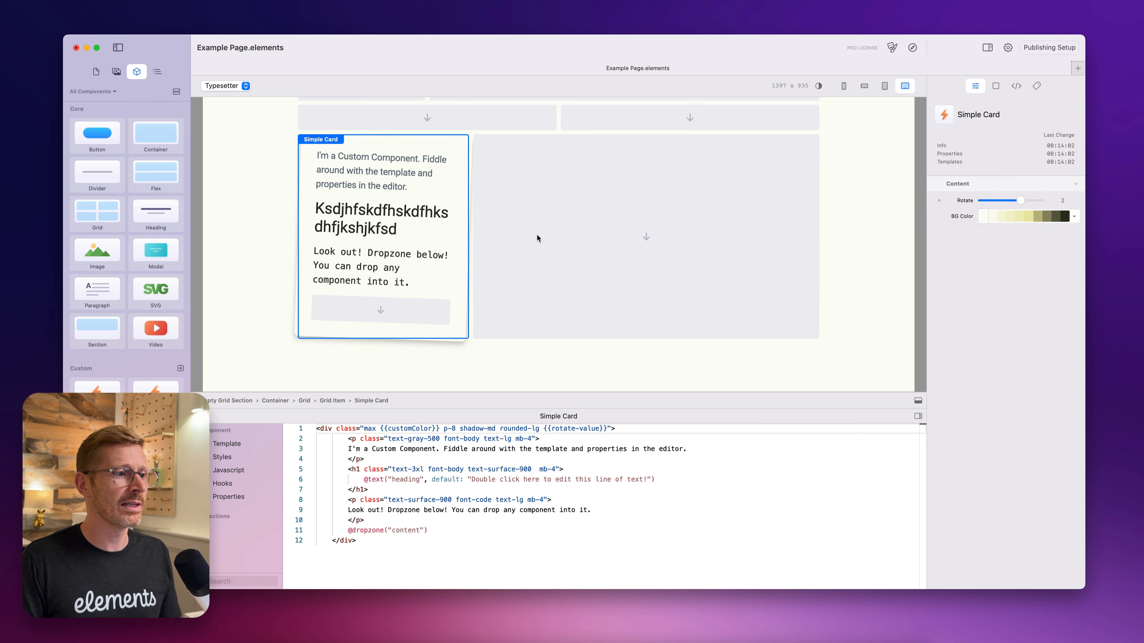
# Compare the grid's Simple Card with the one in the blue section and remove the grid's card
pyautogui.scroll(-5, 558, 239)
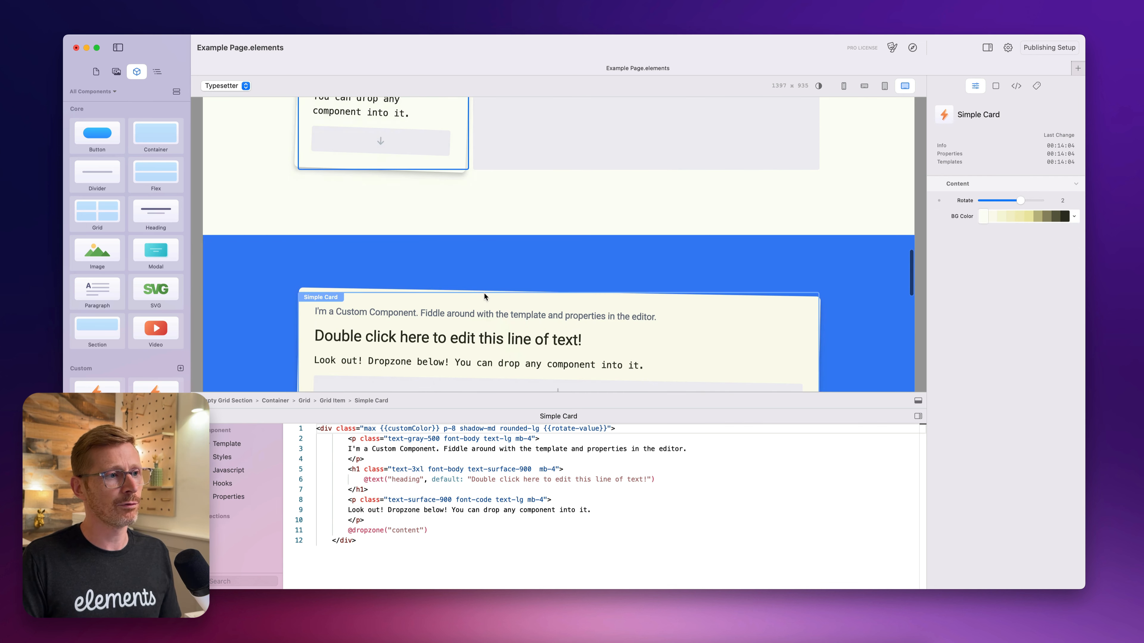
pyautogui.scroll(5, 486, 296)
pyautogui.scroll(-2, 486, 296)
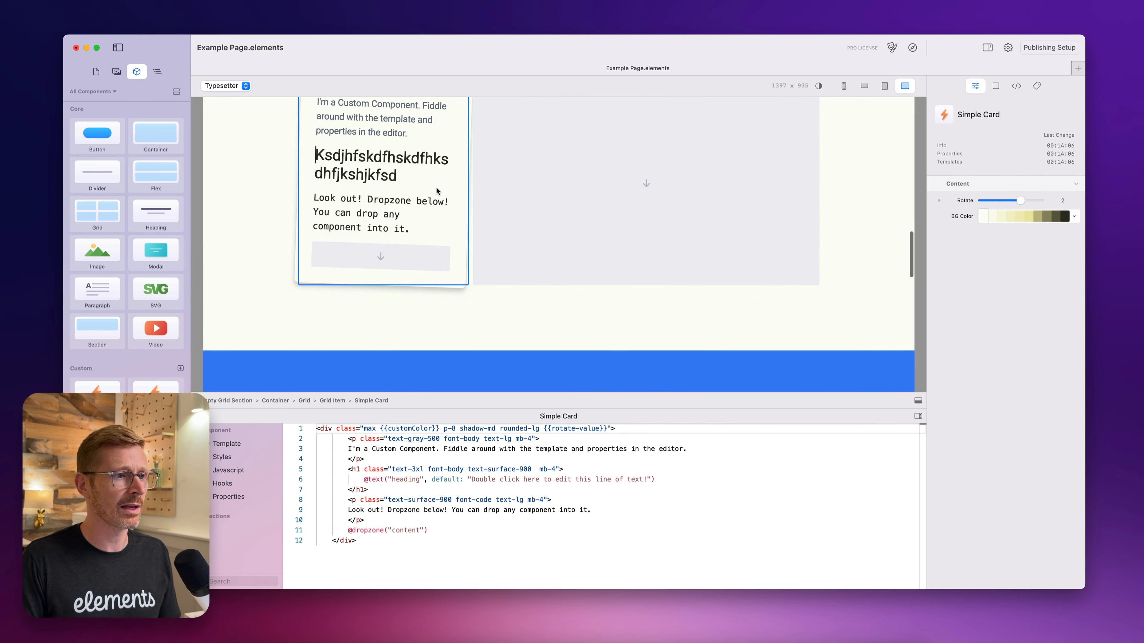
pyautogui.scroll(-1, 433, 233)
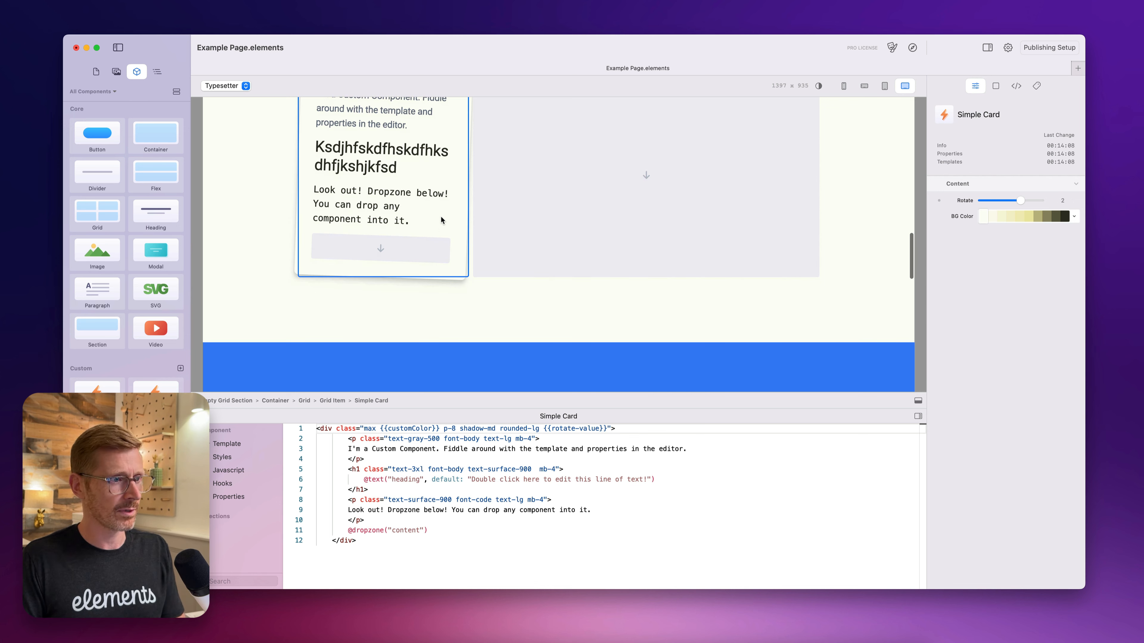
pyautogui.rightClick(455, 172)
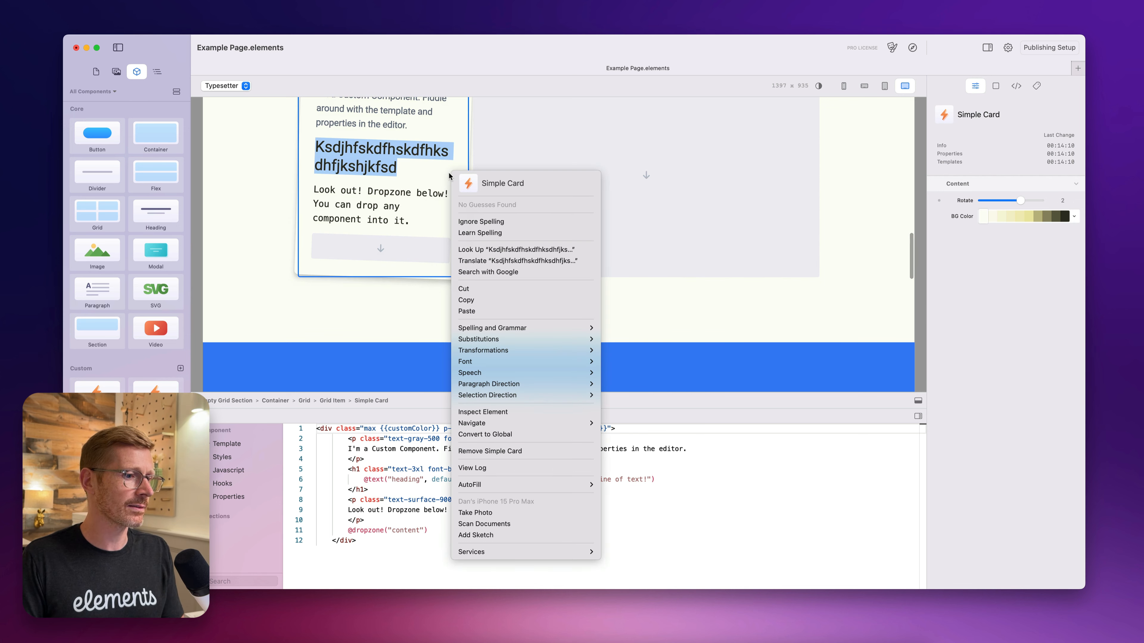
pyautogui.click(498, 144)
pyautogui.scroll(4, 448, 151)
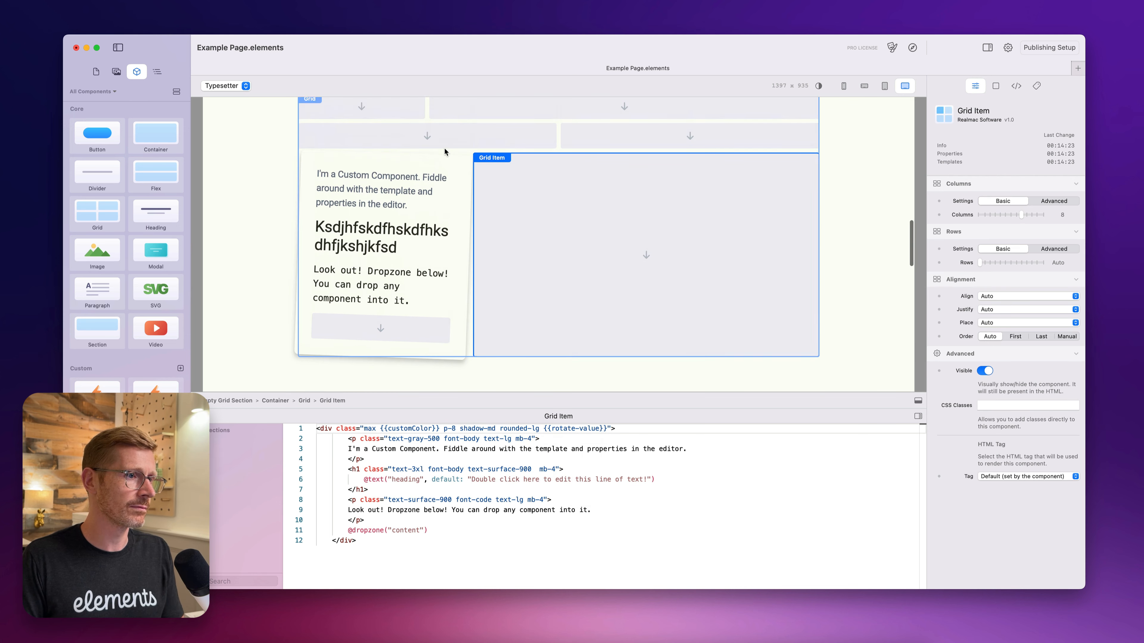
pyautogui.rightClick(448, 165)
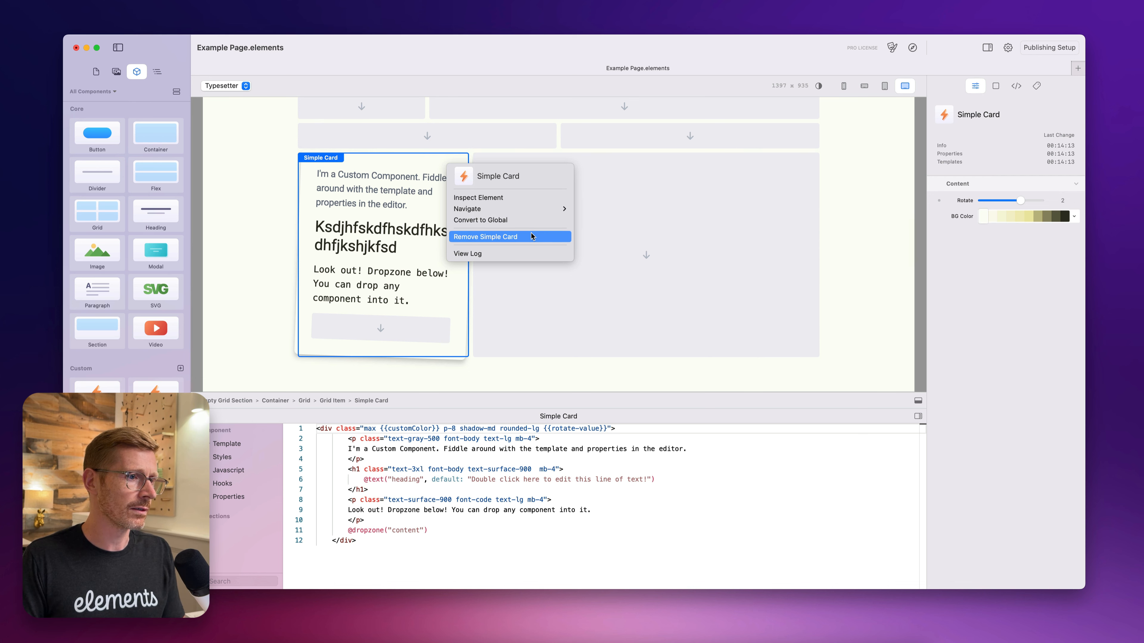
pyautogui.click(513, 237)
pyautogui.scroll(-4, 652, 322)
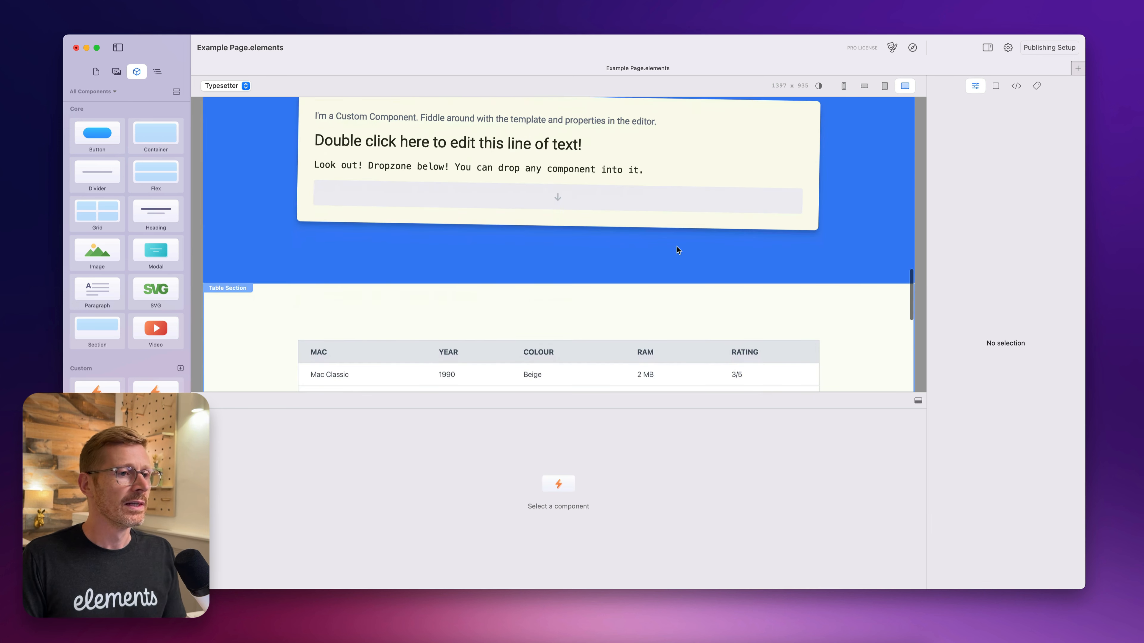
pyautogui.click(699, 218)
pyautogui.click(388, 479)
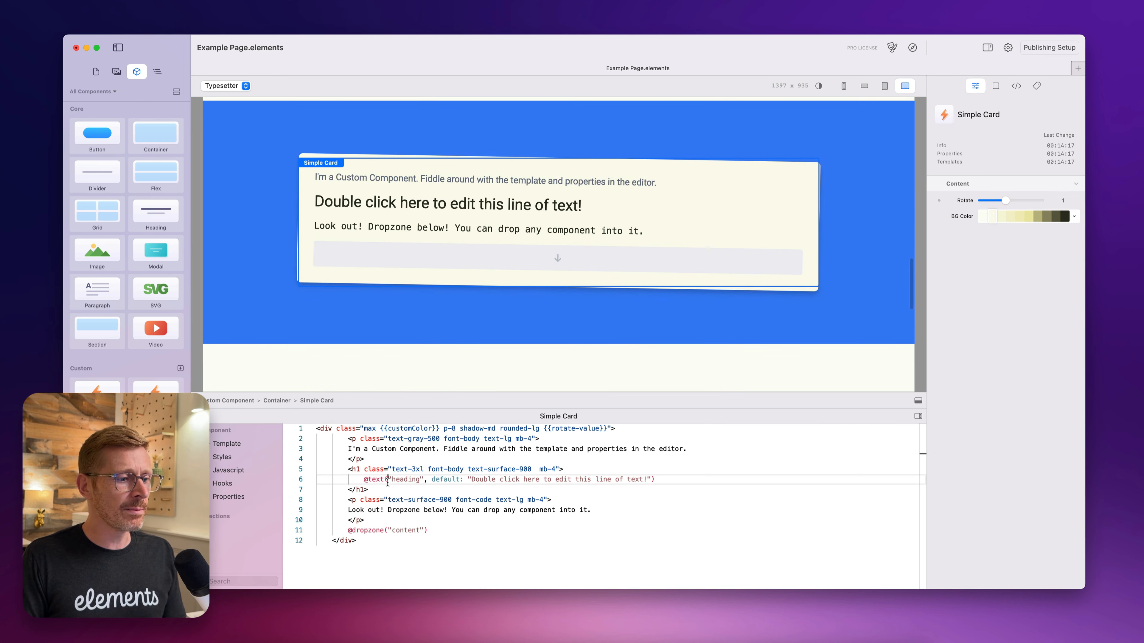
pyautogui.click(349, 531)
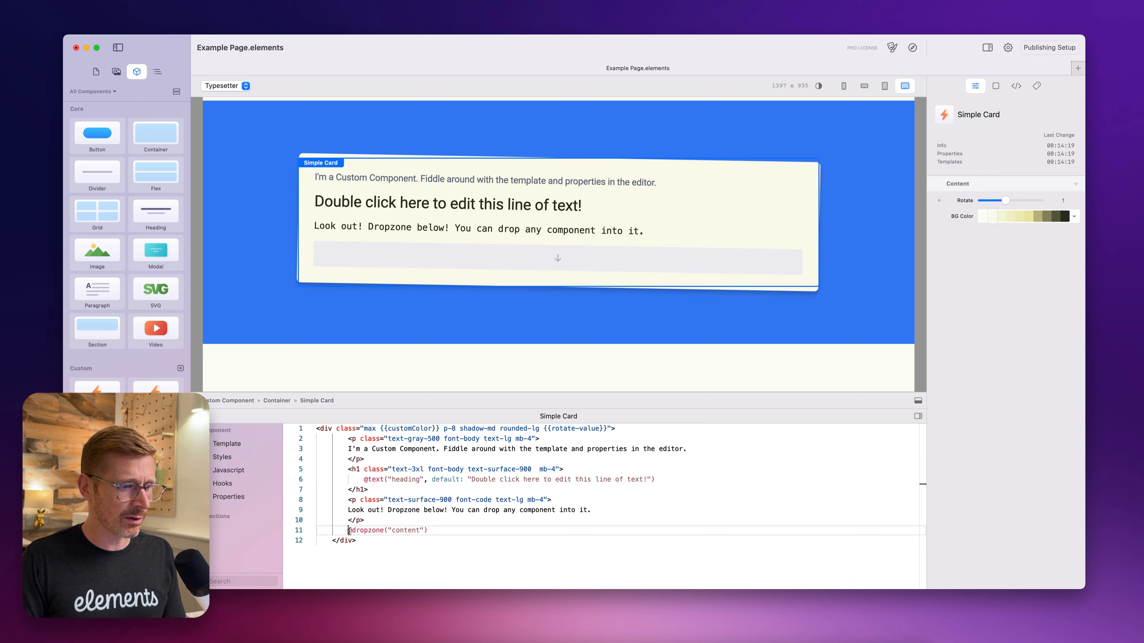
pyautogui.keyDown('shift'); pyautogui.click(444, 530); pyautogui.keyUp('shift')
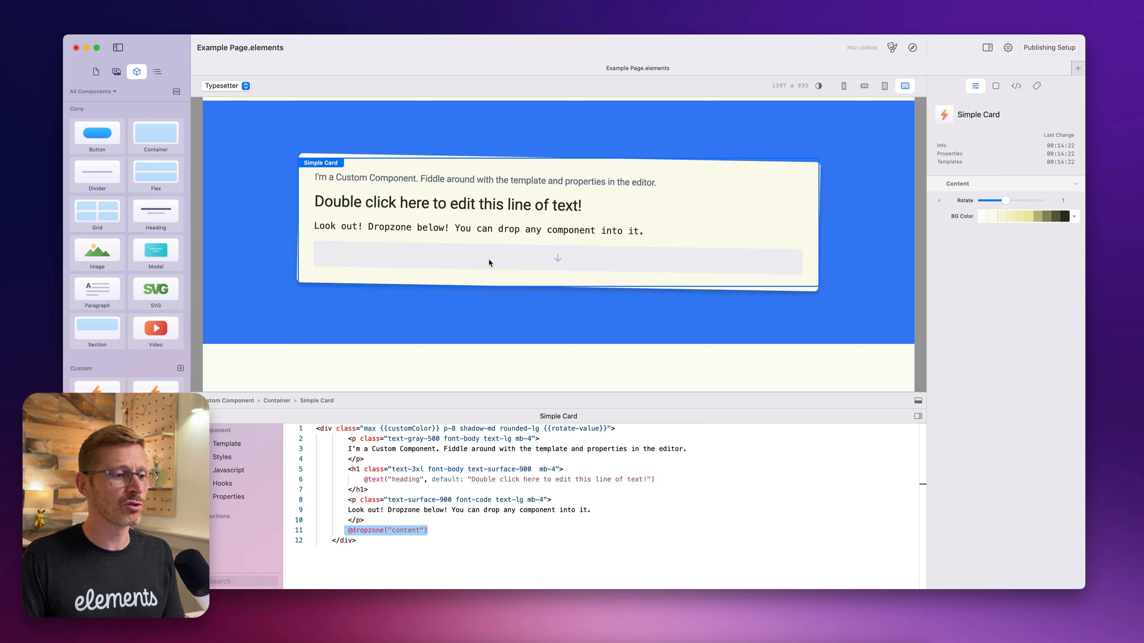
pyautogui.click(433, 210)
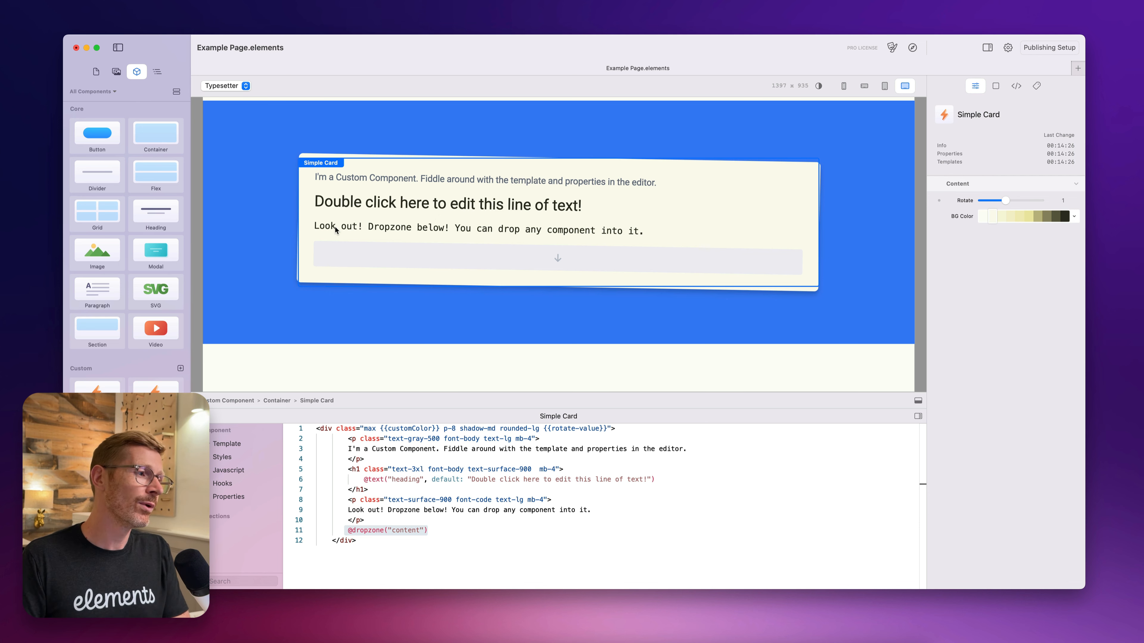
# Test the Simple Card's dropzone with a Button and a Flex component, deleting each one
pyautogui.moveTo(97, 141); pyautogui.dragTo(674, 258)
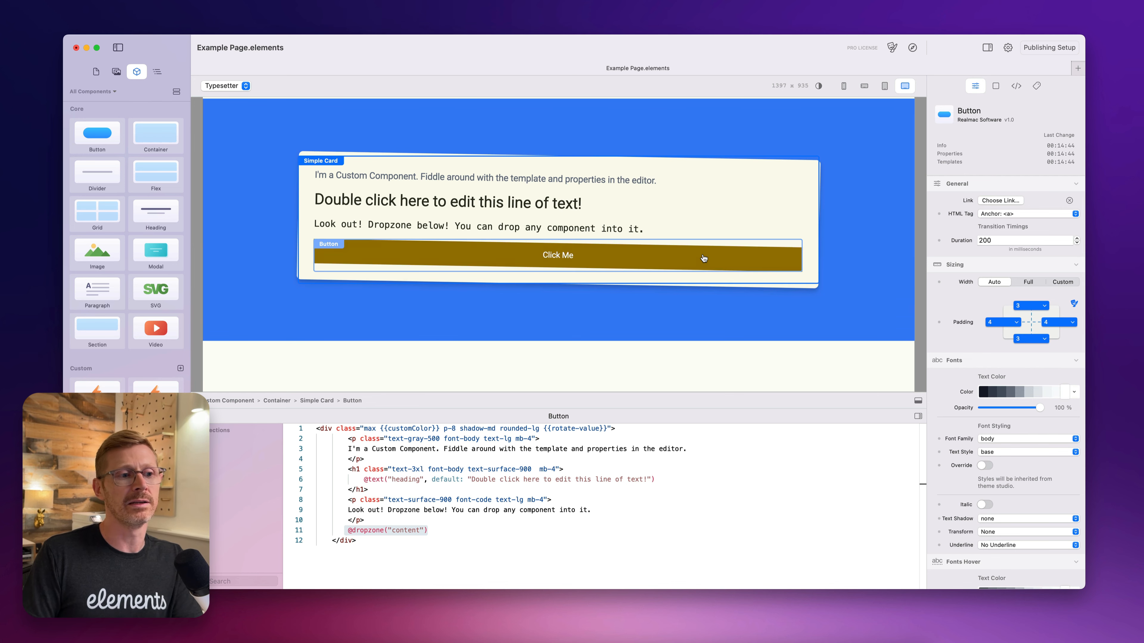
pyautogui.press('Delete')
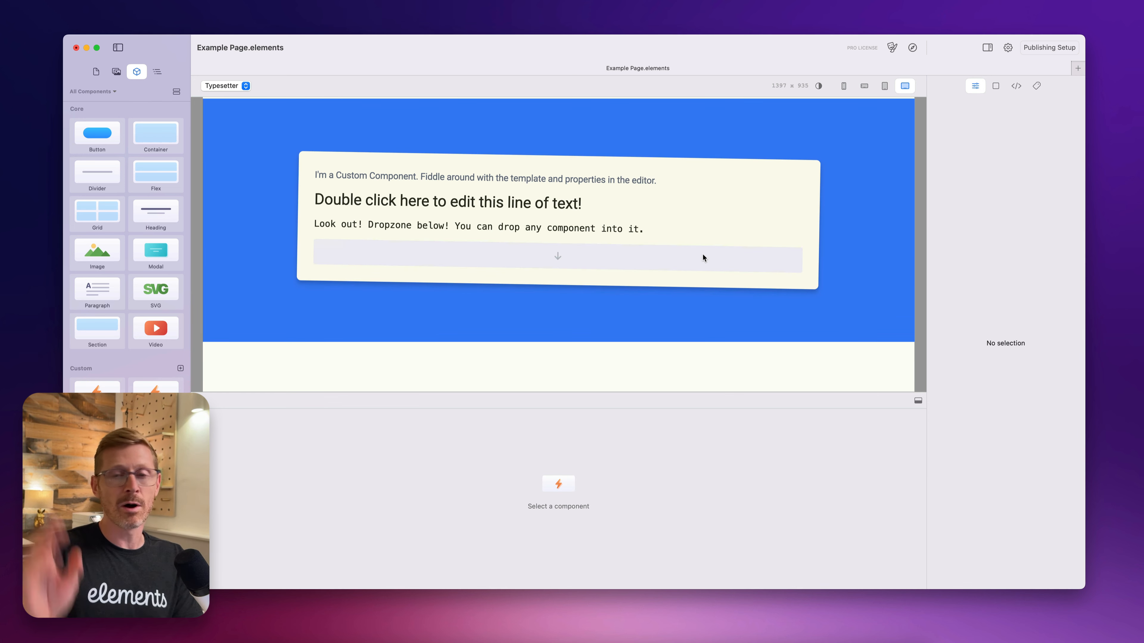
pyautogui.click(435, 250)
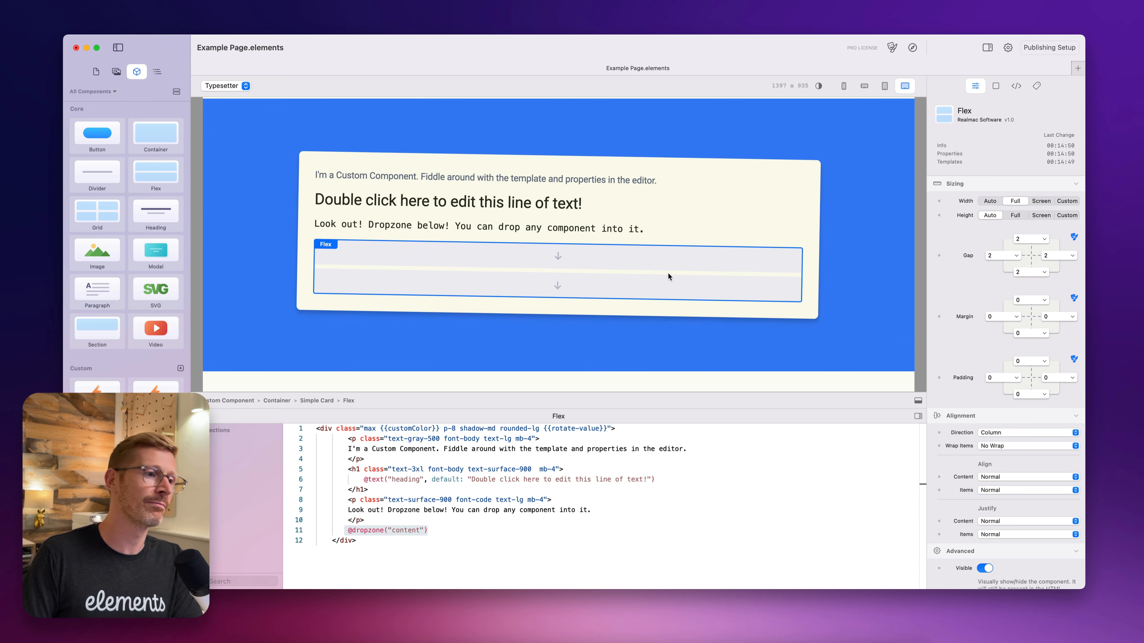
pyautogui.press('Delete')
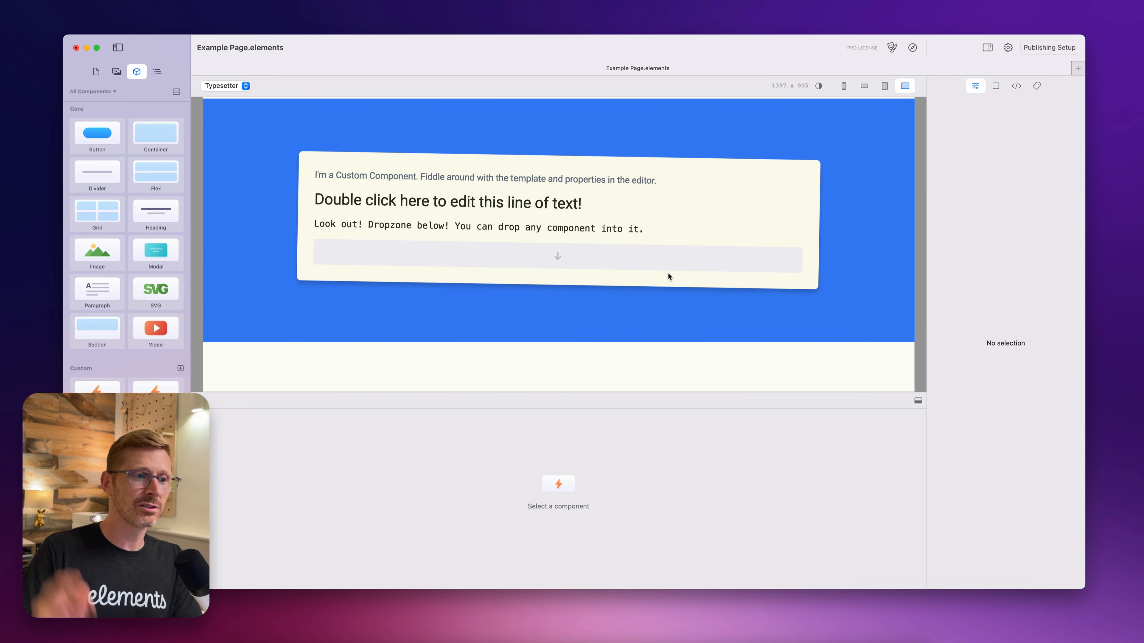
# Select the Simple Card in the blue section and try out its Rotate and BG Color controls
pyautogui.click(684, 223)
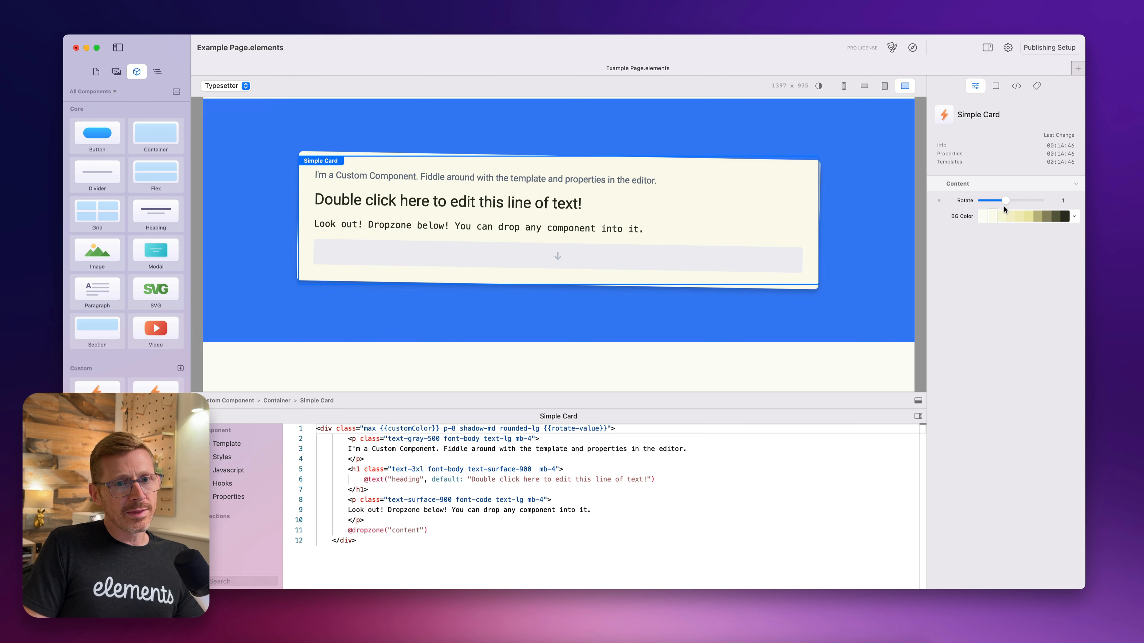
pyautogui.moveTo(1002, 201)
pyautogui.mouseDown()
pyautogui.moveTo(990, 203)
pyautogui.moveTo(1036, 200)
pyautogui.moveTo(991, 207)
pyautogui.mouseUp()
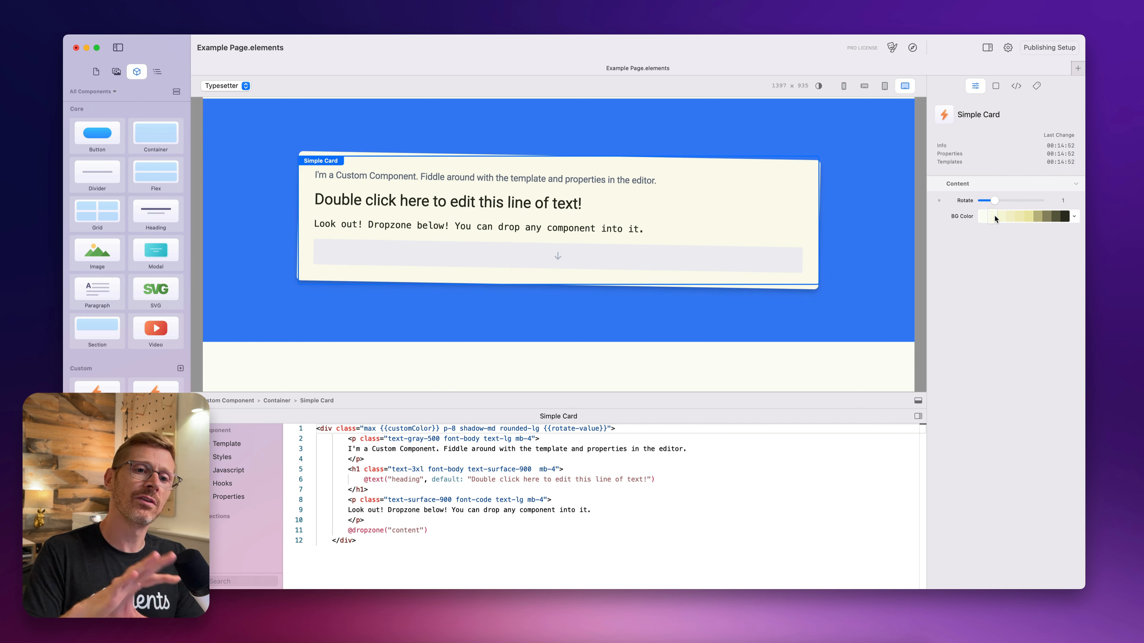
pyautogui.click(993, 217)
pyautogui.moveTo(1005, 202); pyautogui.dragTo(994, 203)
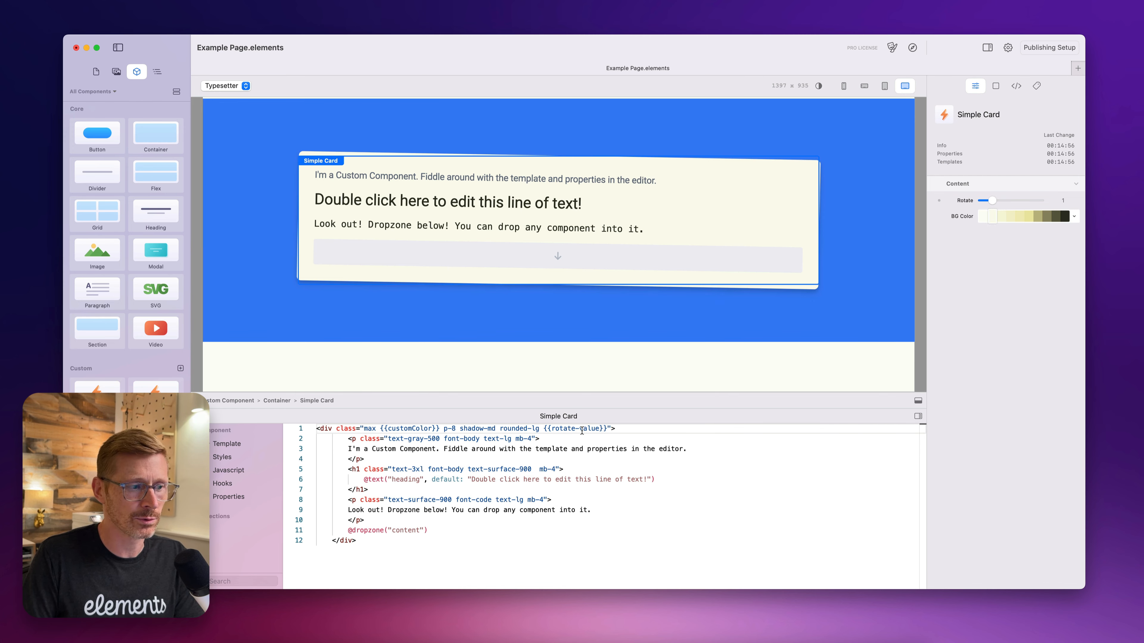
# Enlarge the code editor and examine the Simple Card's Properties JSON that defines the Rotate slider and BG Color, alongside its Template
pyautogui.moveTo(486, 410); pyautogui.dragTo(482, 317)
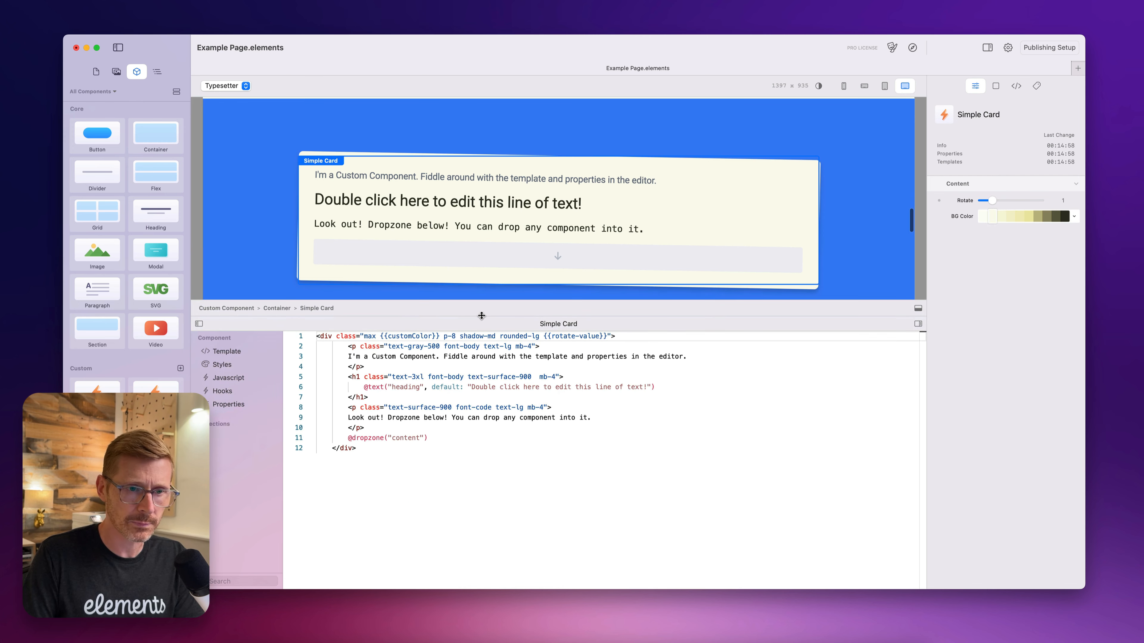
pyautogui.click(234, 404)
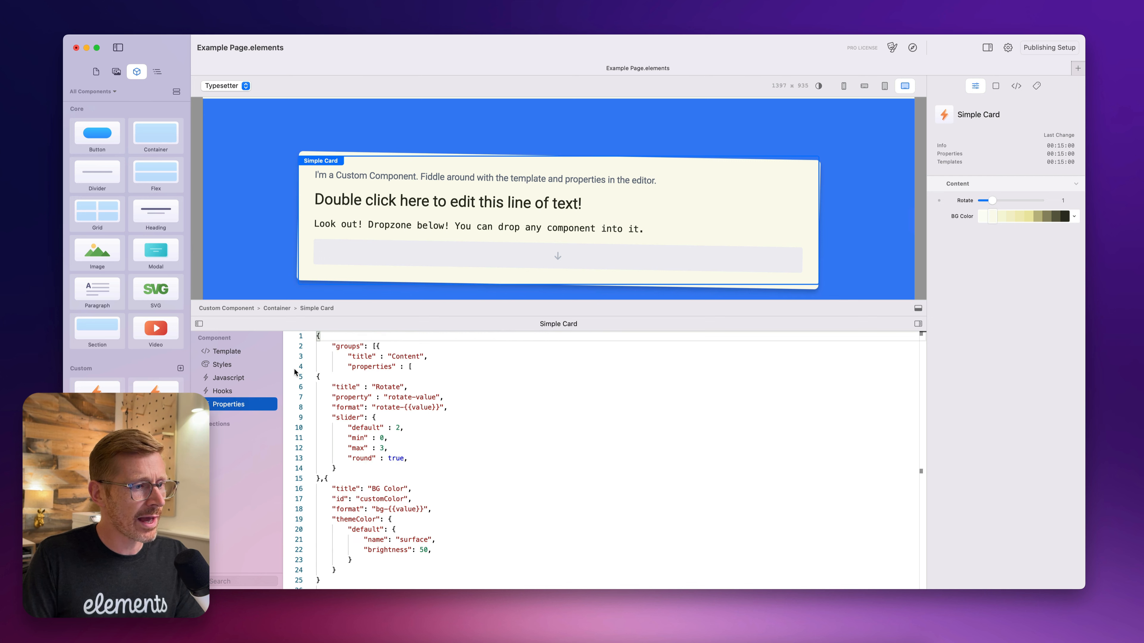
pyautogui.click(228, 349)
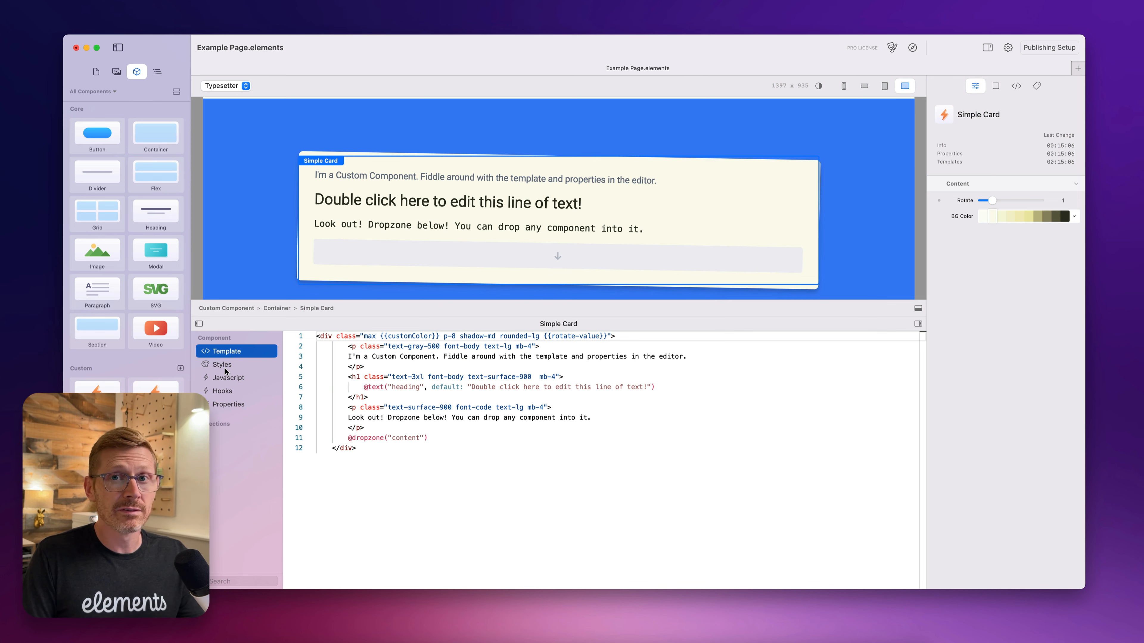
pyautogui.click(238, 406)
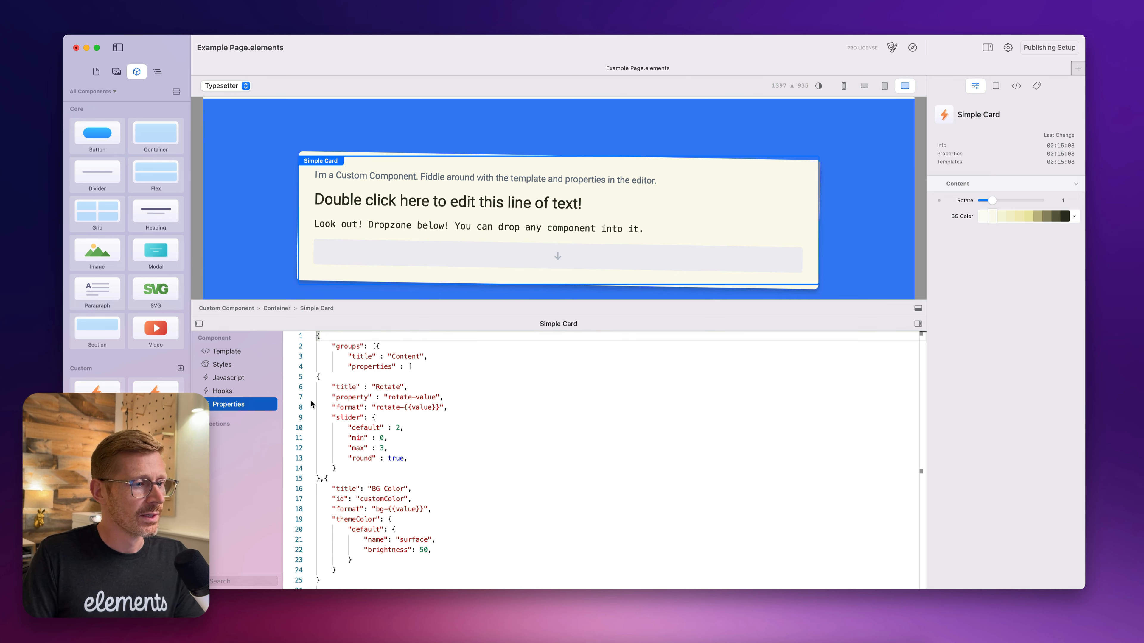
pyautogui.moveTo(316, 336); pyautogui.dragTo(439, 427)
pyautogui.scroll(-3, 490, 454)
pyautogui.scroll(3, 490, 454)
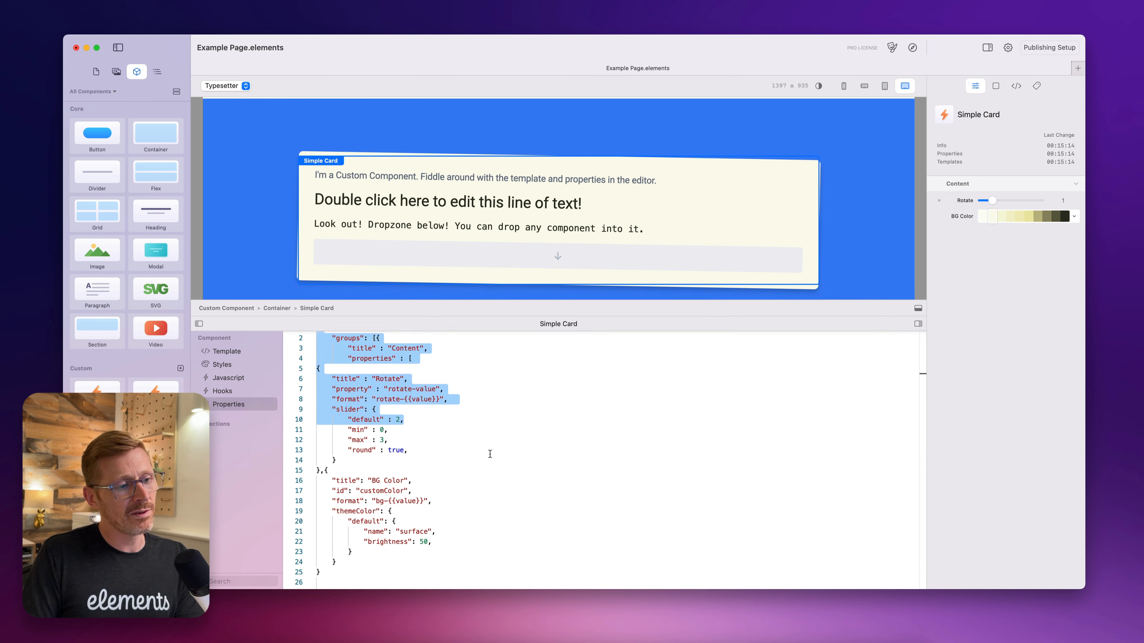
pyautogui.click(351, 347)
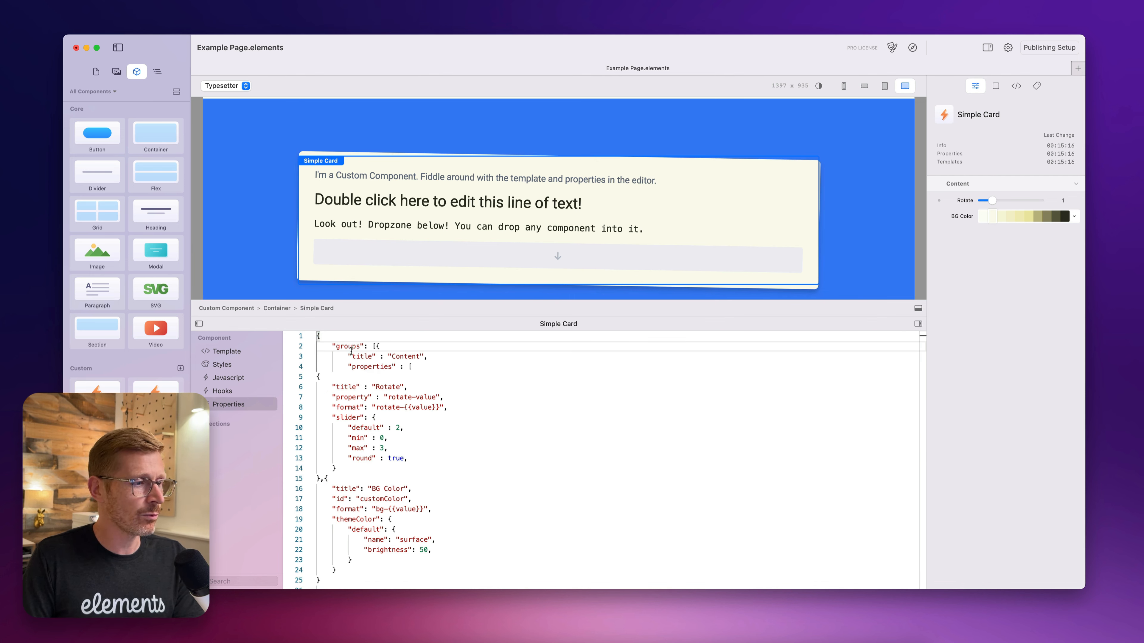
# Open the online Elements manual from the app's welcome window and look through its table of contents
pyautogui.click(1, 1)
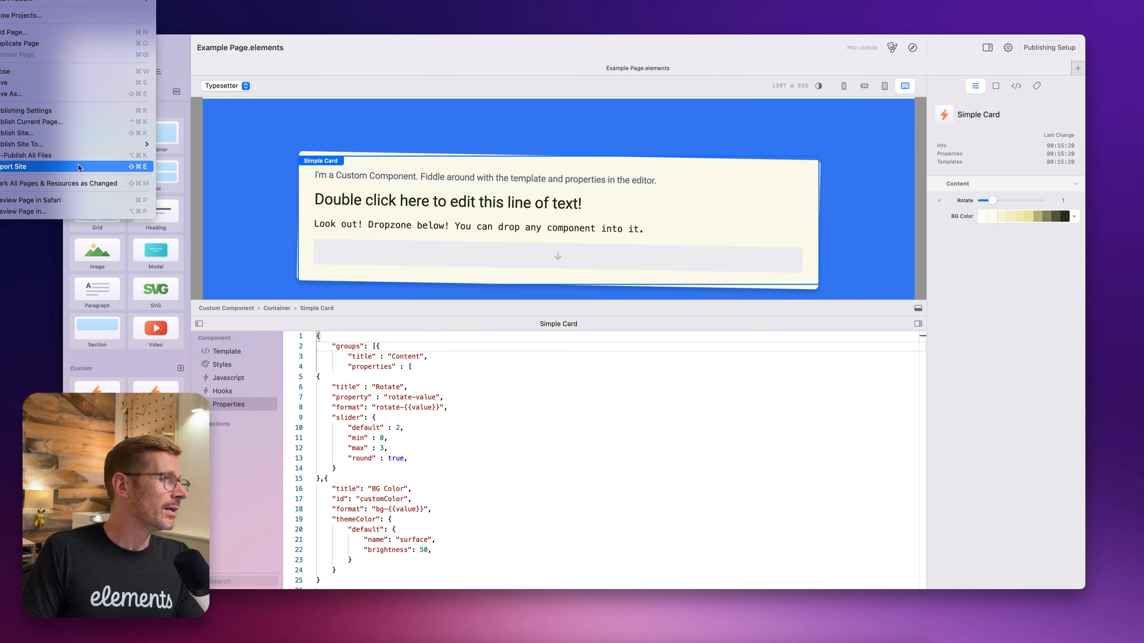
pyautogui.click(29, 16)
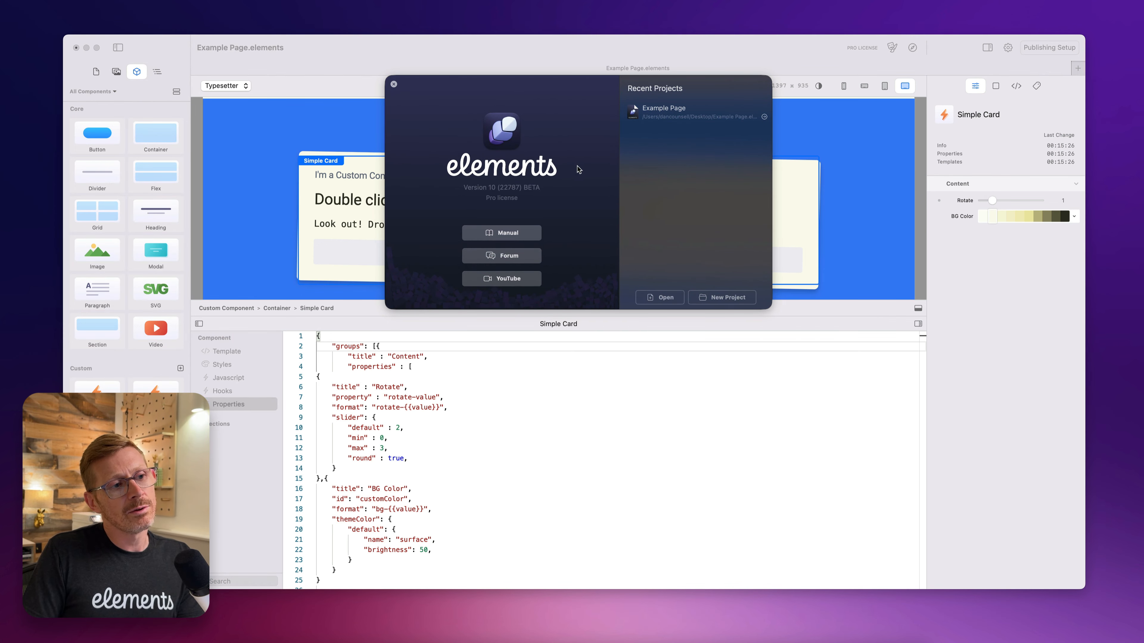
pyautogui.click(514, 233)
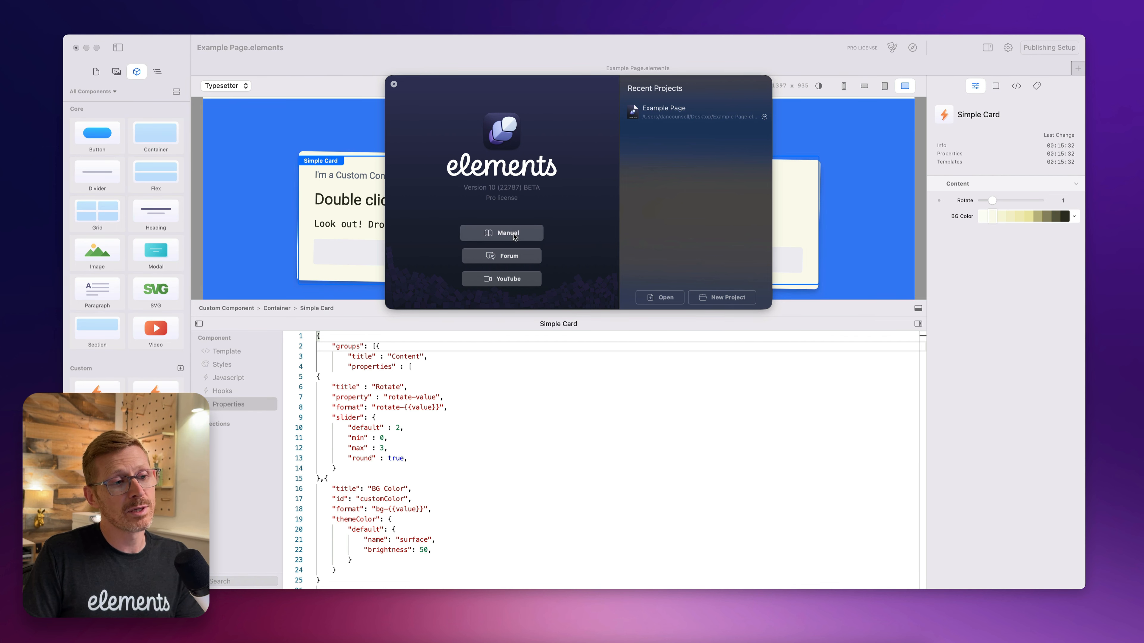
pyautogui.scroll(-2, 375, 305)
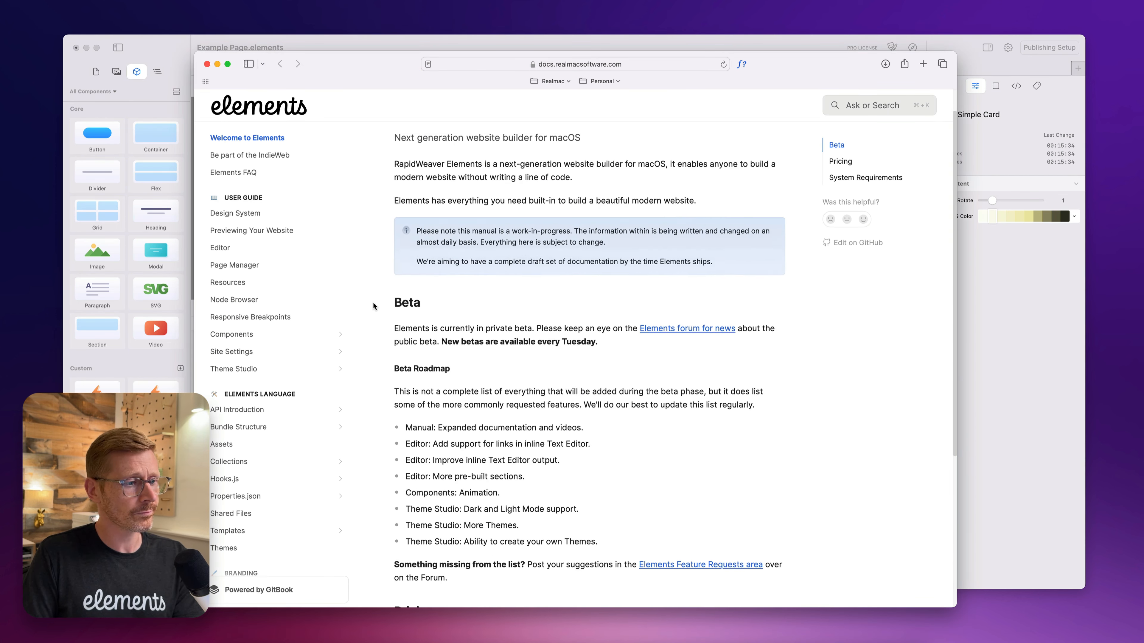
pyautogui.scroll(-3, 267, 387)
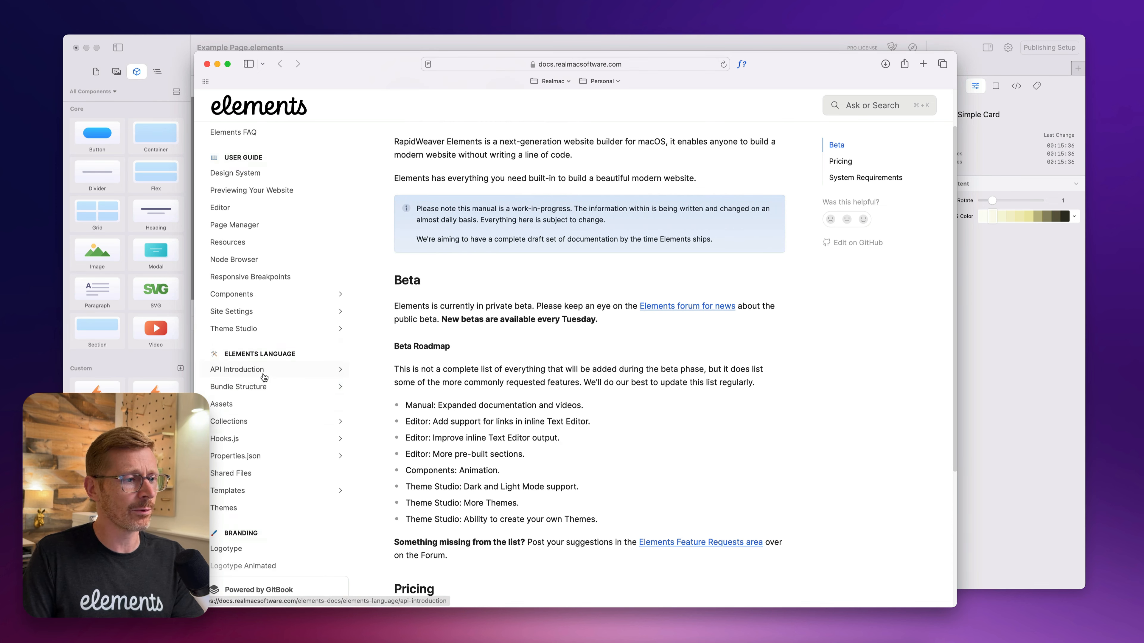
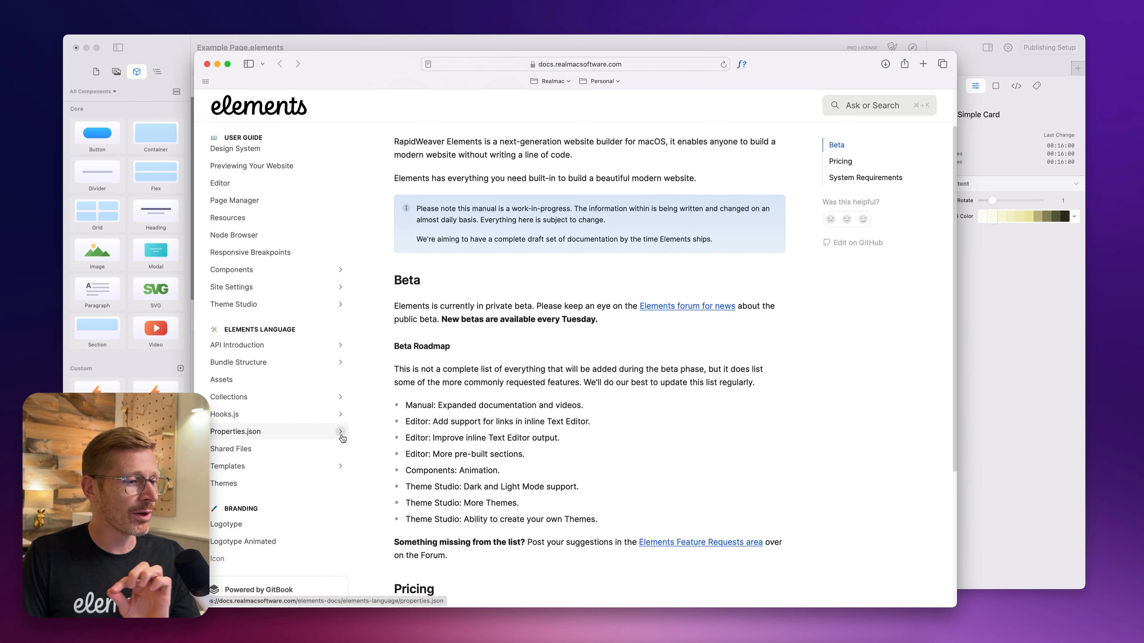
# Go to the Custom Components page under Components in the manual and read its Adding Editable Content Areas section
pyautogui.scroll(-1, 467, 415)
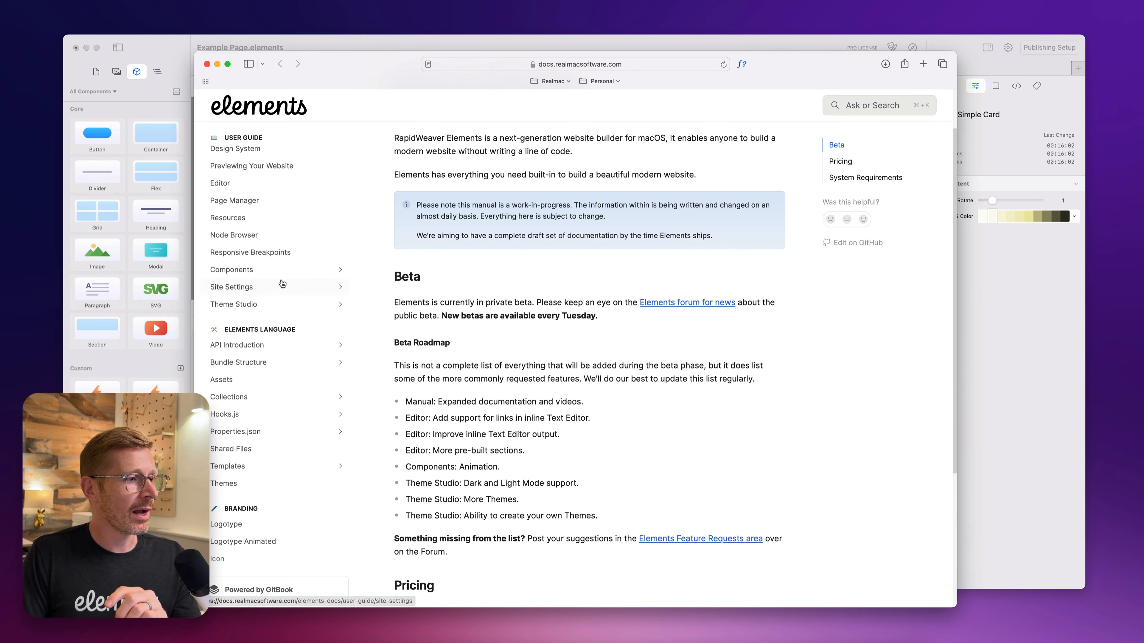
pyautogui.click(302, 278)
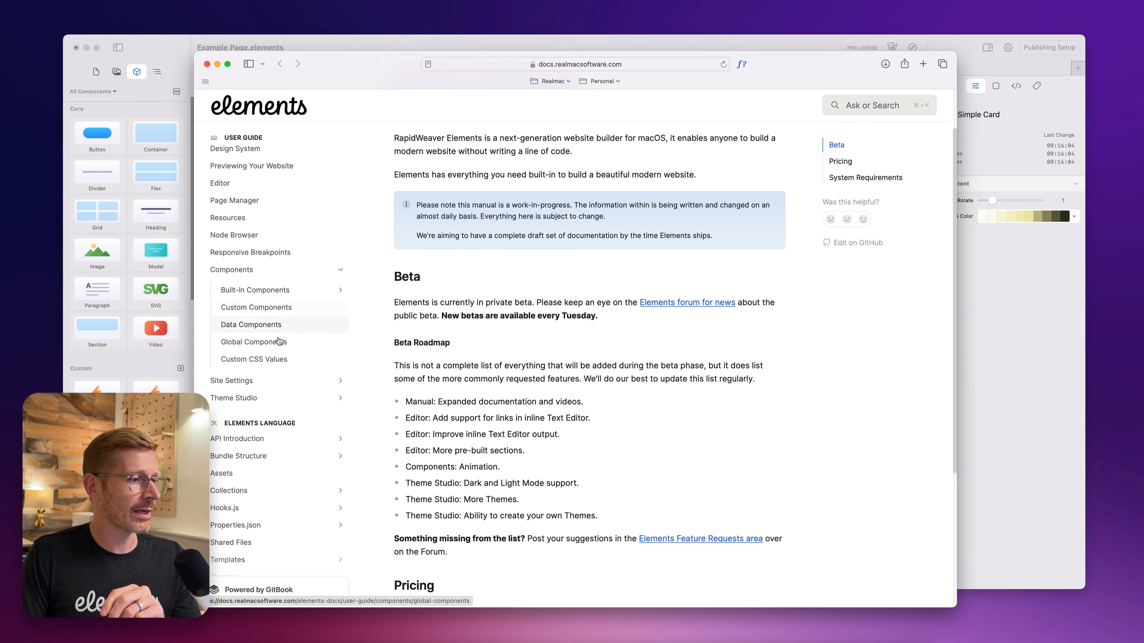
pyautogui.click(275, 309)
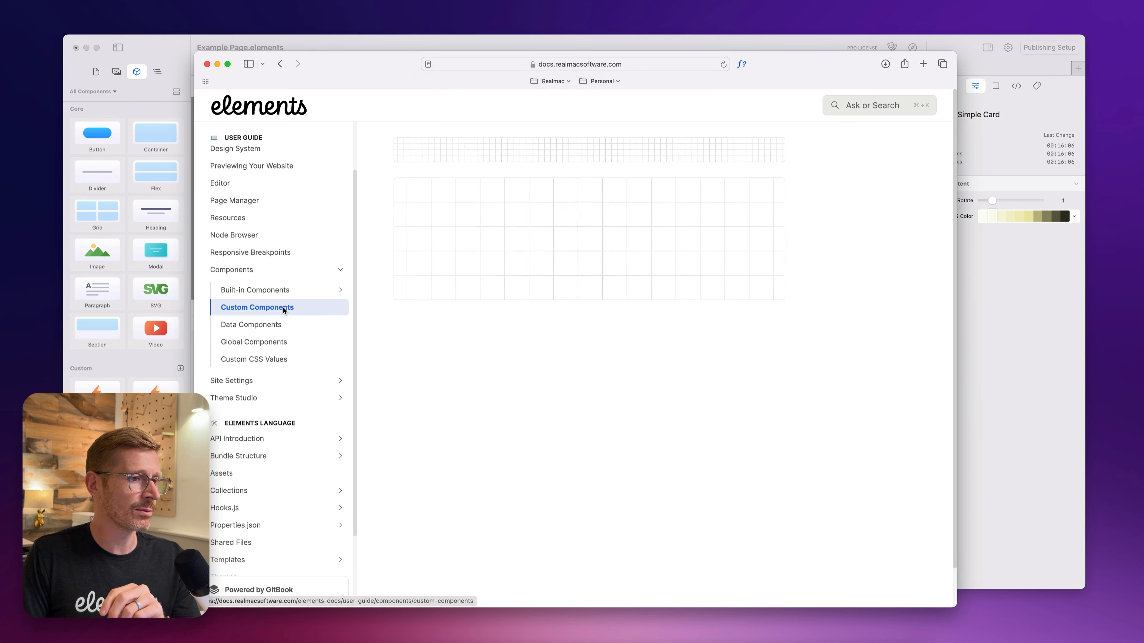
pyautogui.scroll(-5, 663, 363)
pyautogui.scroll(5, 541, 325)
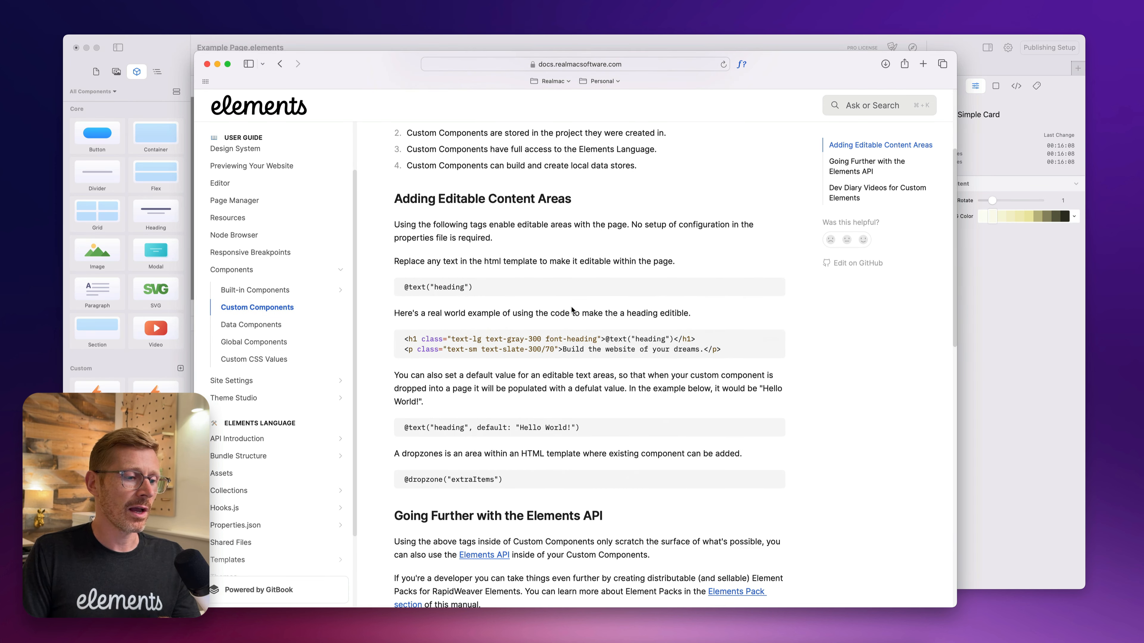
pyautogui.scroll(-6, 512, 311)
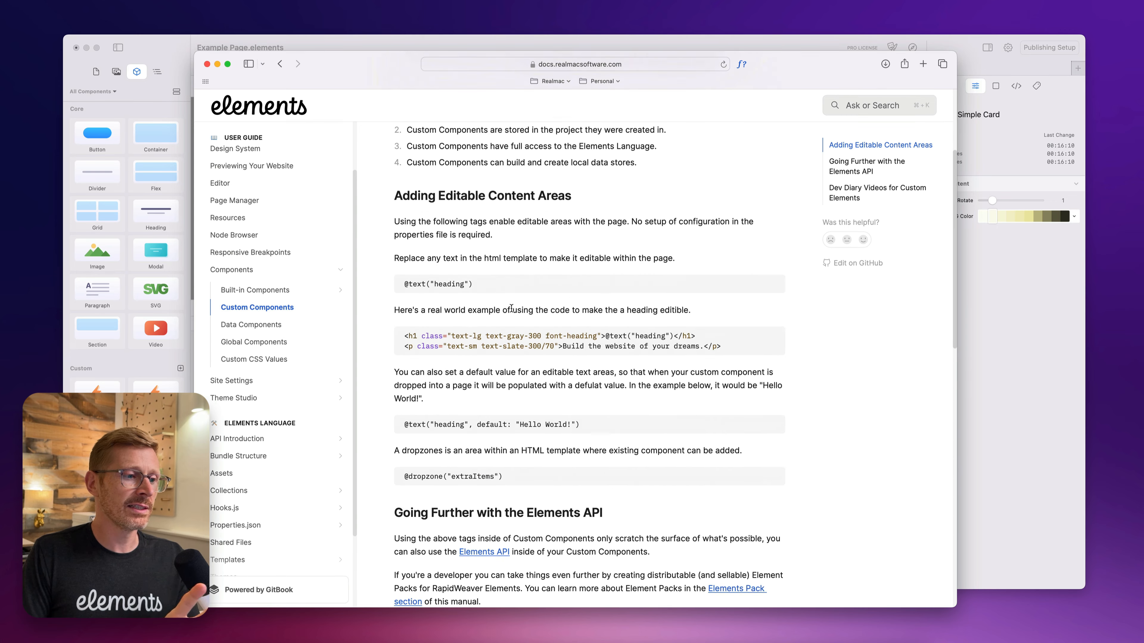
pyautogui.scroll(3, 512, 311)
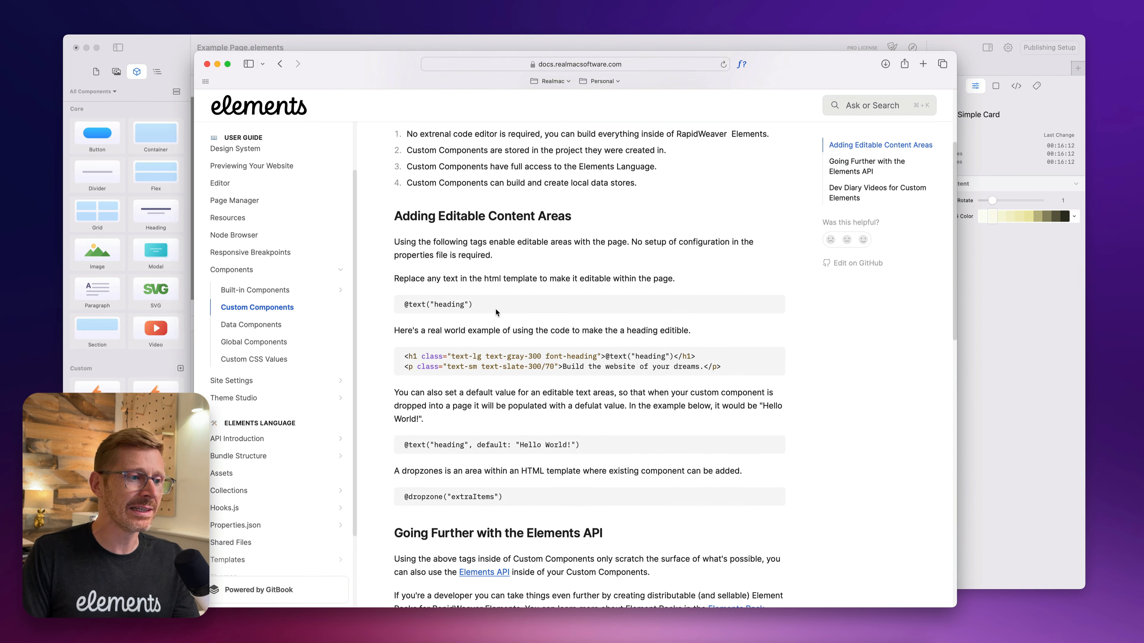
pyautogui.moveTo(404, 305)
pyautogui.mouseDown()
pyautogui.moveTo(482, 303)
pyautogui.moveTo(396, 304)
pyautogui.mouseUp()
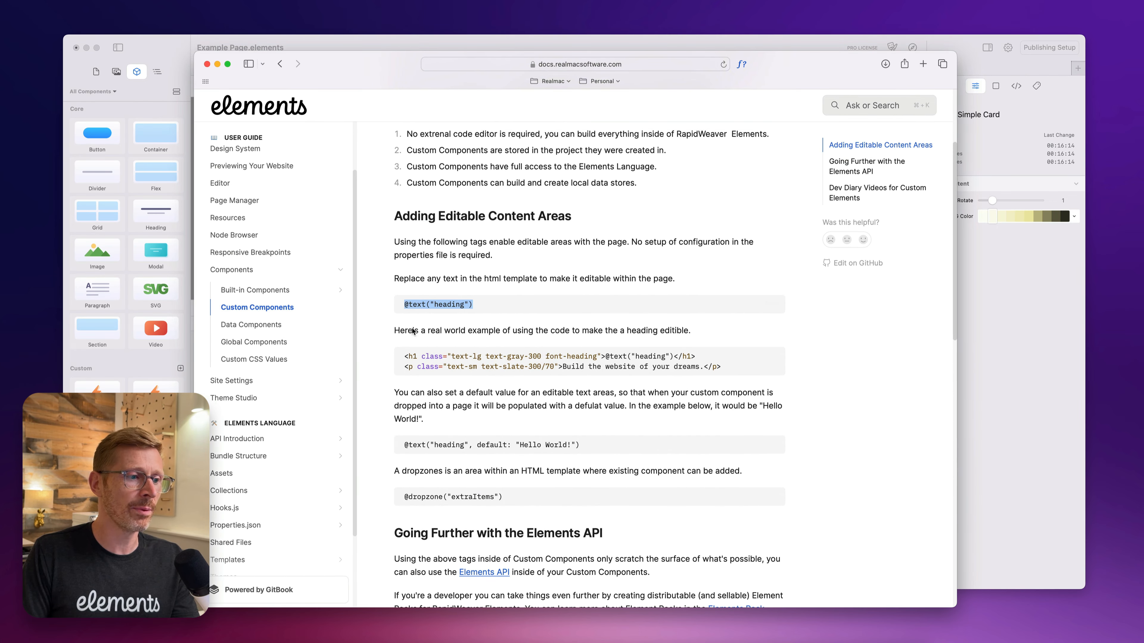
pyautogui.moveTo(404, 357); pyautogui.dragTo(700, 358)
pyautogui.scroll(-3, 564, 390)
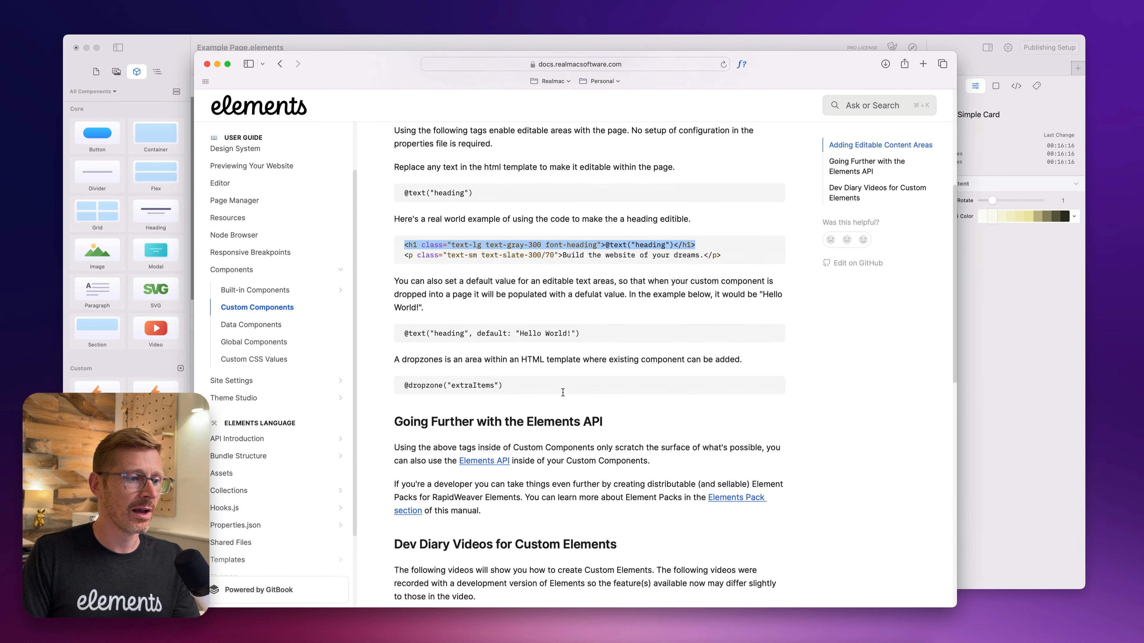
pyautogui.moveTo(404, 366); pyautogui.dragTo(539, 372)
pyautogui.click(539, 372)
pyautogui.scroll(-8, 574, 257)
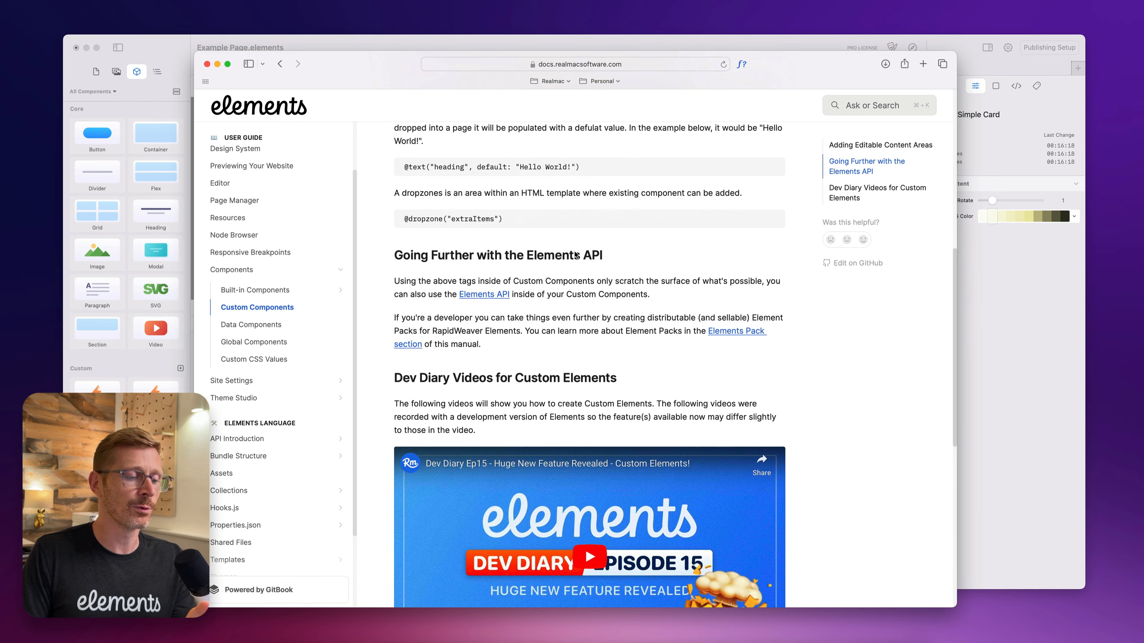
# Look over the Dev Diary Videos for Custom Elements section and the Elements API notes above it
pyautogui.scroll(-3, 689, 390)
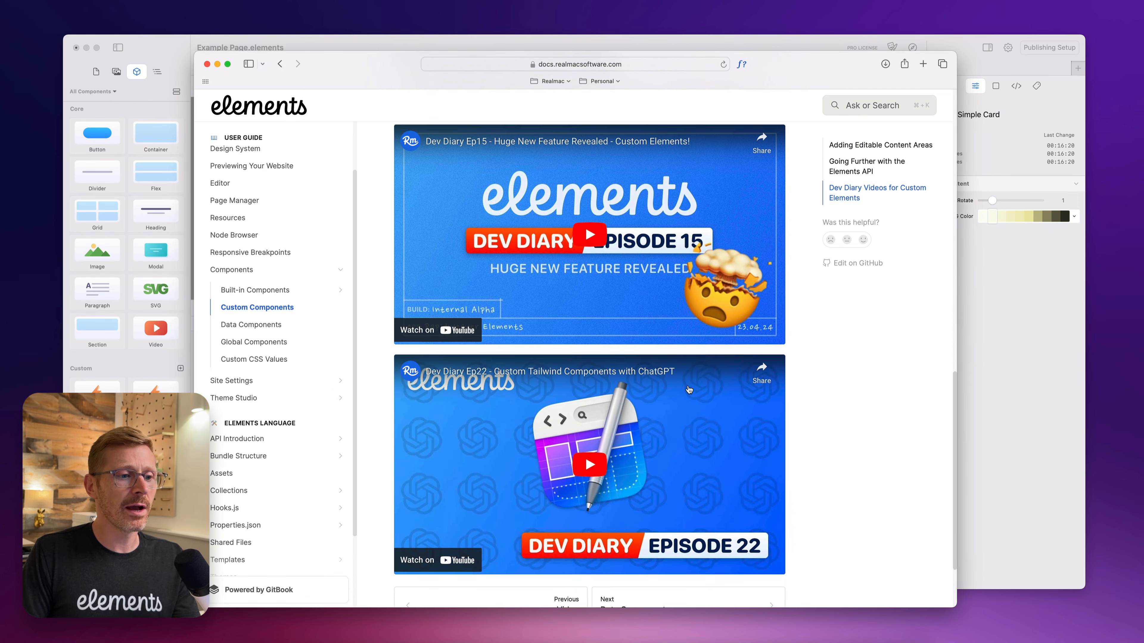
pyautogui.scroll(2, 689, 390)
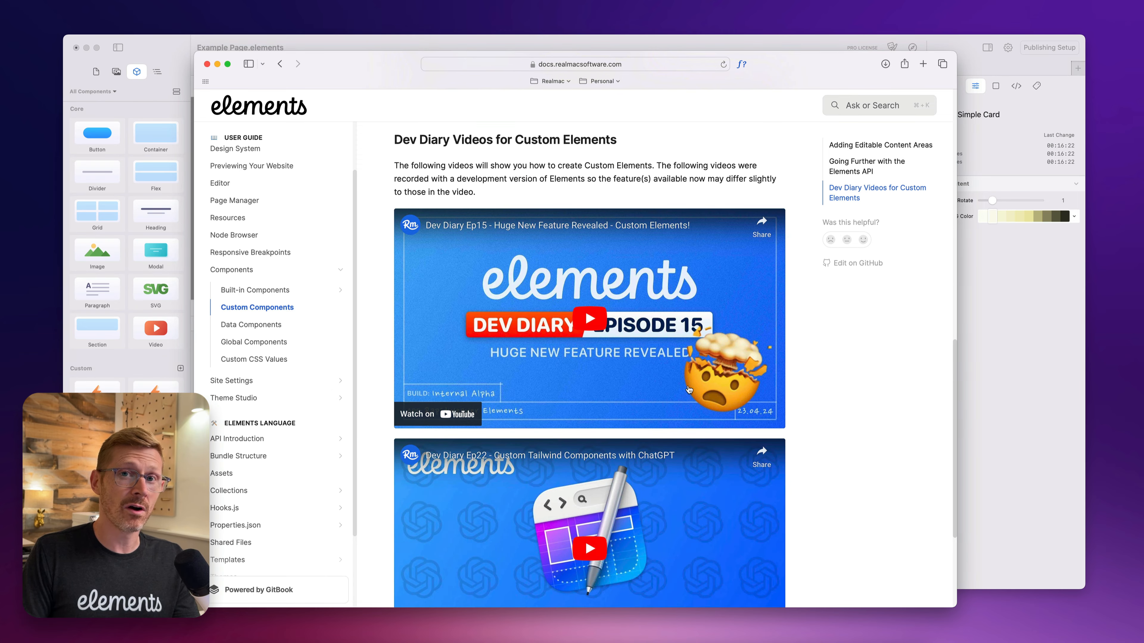
pyautogui.scroll(3, 688, 389)
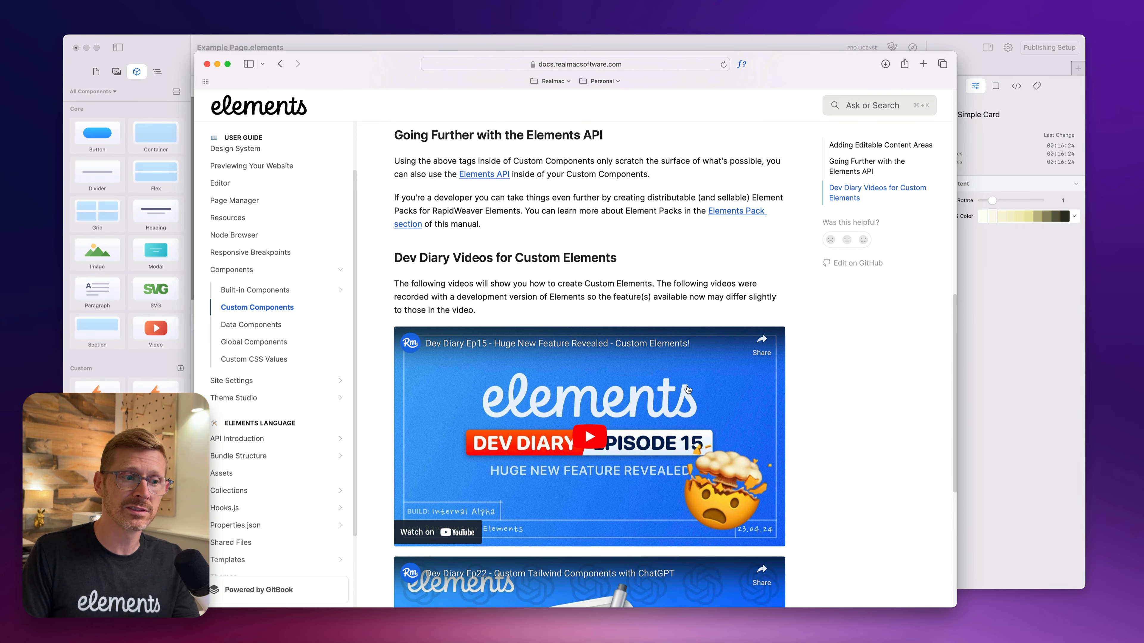
pyautogui.scroll(-3, 687, 390)
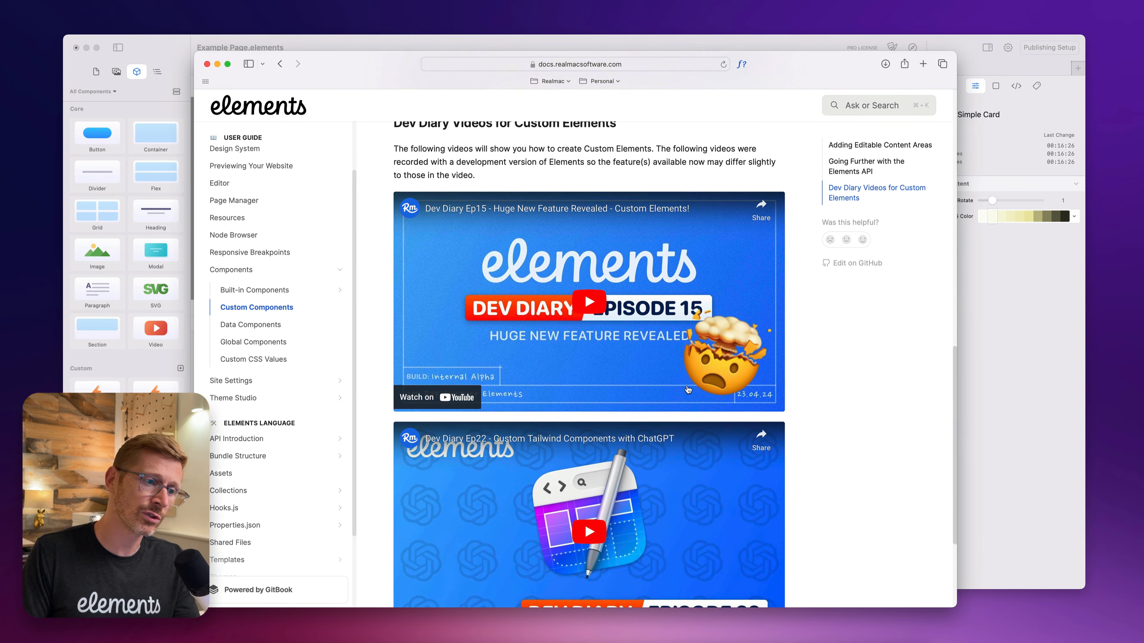
# Expand Properties.json in the manual, view its Grouping Controls page and expand the UI Controls list
pyautogui.scroll(-1, 329, 508)
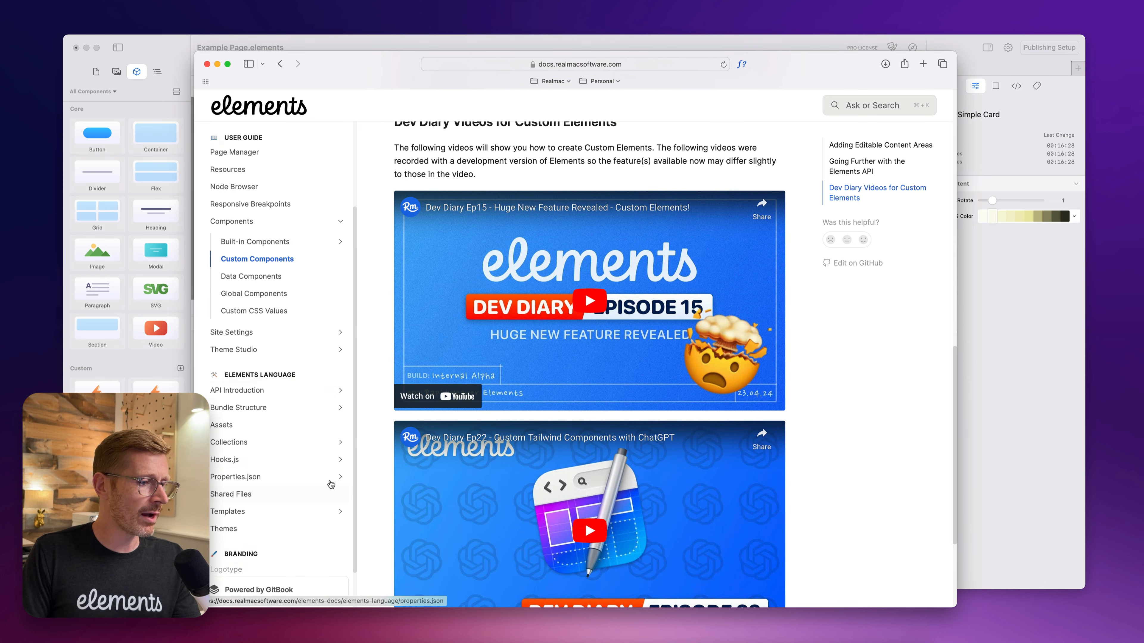
pyautogui.click(340, 477)
pyautogui.scroll(-1, 278, 413)
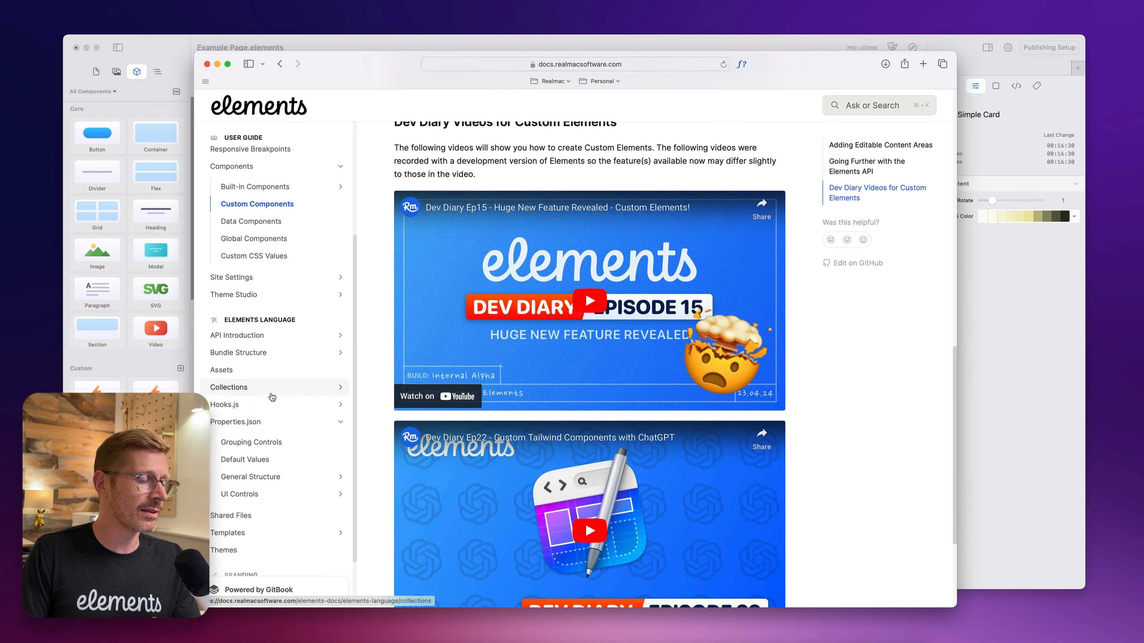
pyautogui.click(275, 443)
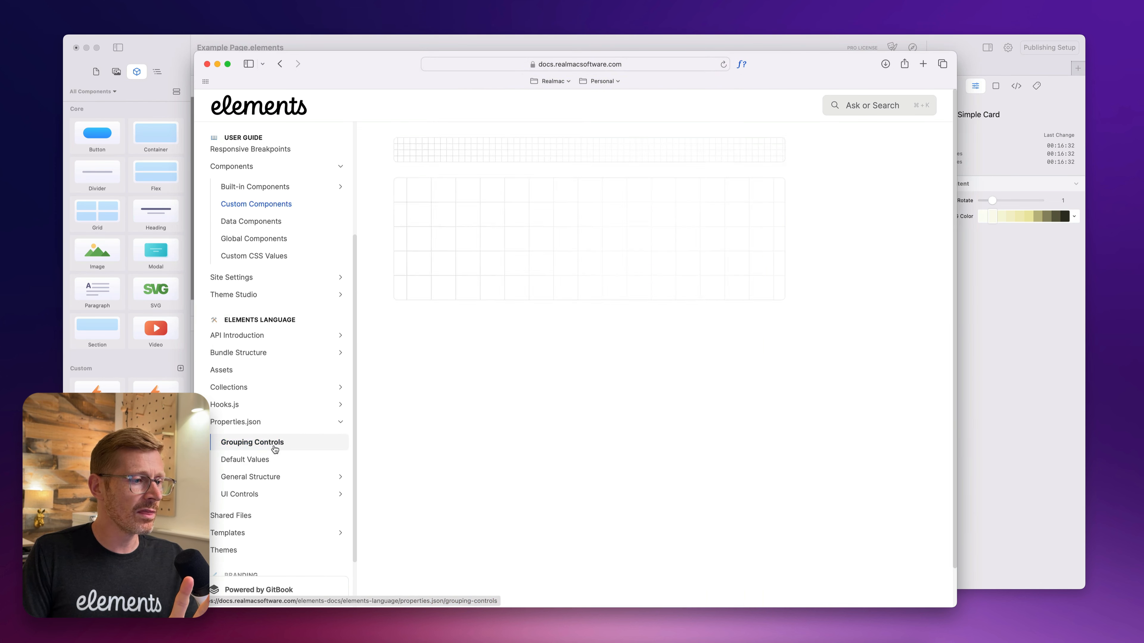
pyautogui.scroll(-2, 296, 428)
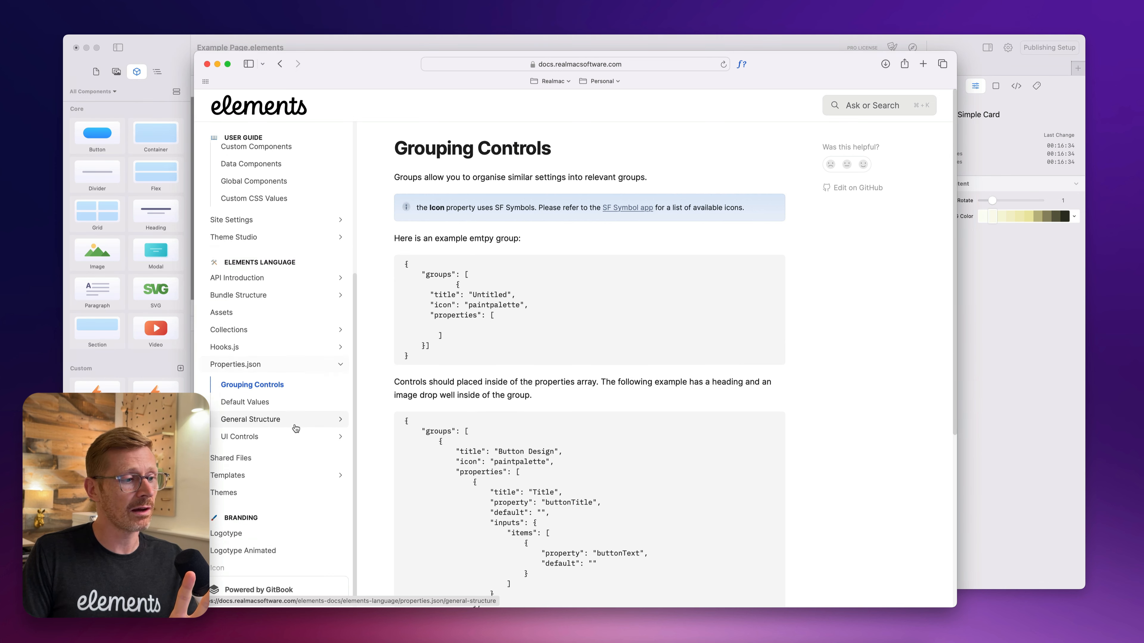
pyautogui.click(340, 436)
pyautogui.scroll(-4, 287, 423)
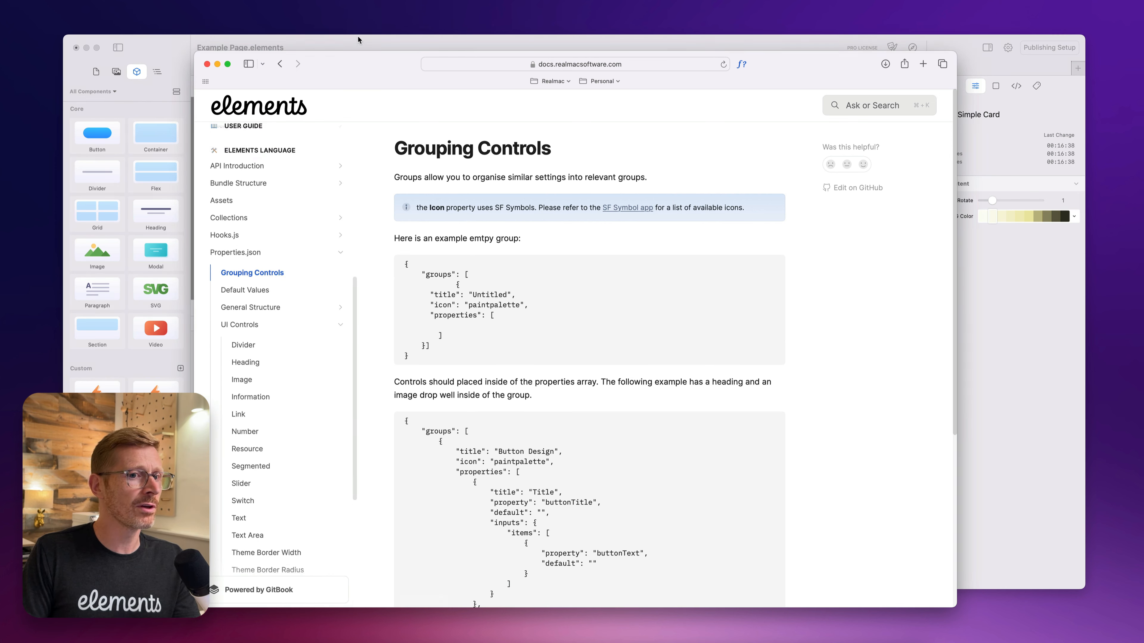
# Switch back to Elements, highlight the Rotate block in the Simple Card's Properties JSON and try its Rotate slider
pyautogui.click(159, 361)
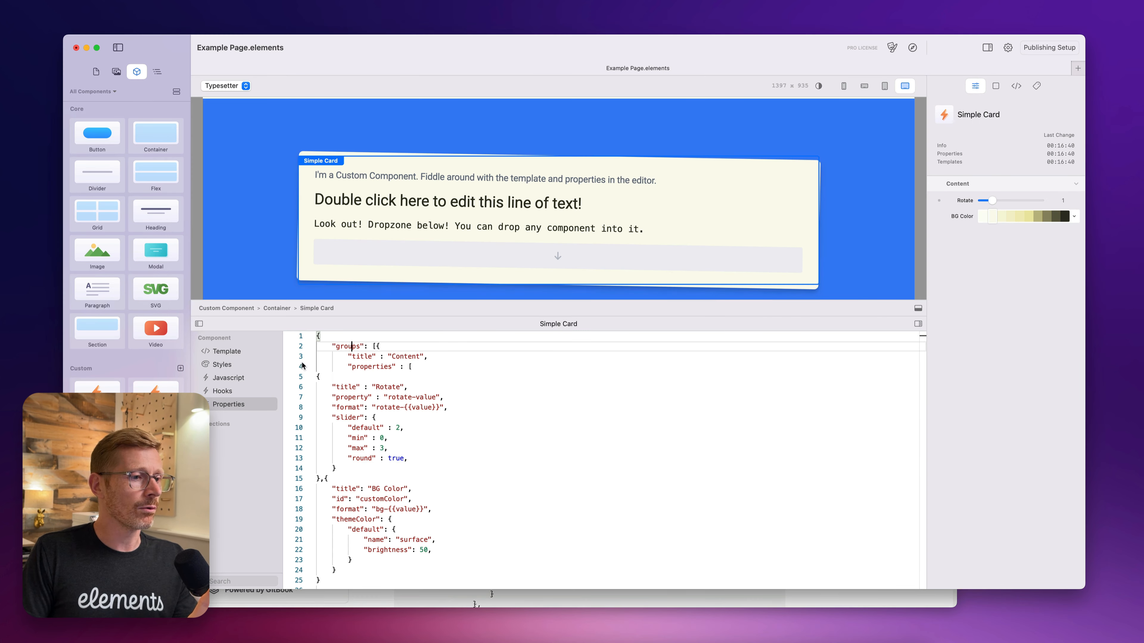
pyautogui.moveTo(355, 466); pyautogui.dragTo(265, 382)
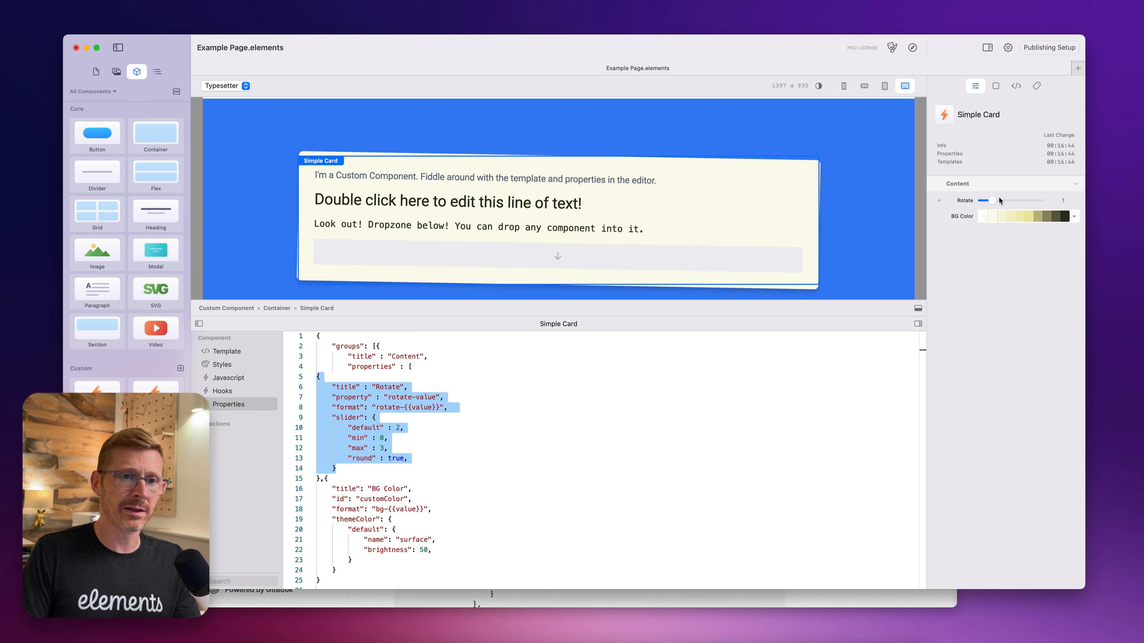
pyautogui.moveTo(994, 203)
pyautogui.mouseDown()
pyautogui.moveTo(1025, 202)
pyautogui.moveTo(1008, 203)
pyautogui.mouseUp()
pyautogui.click(377, 357)
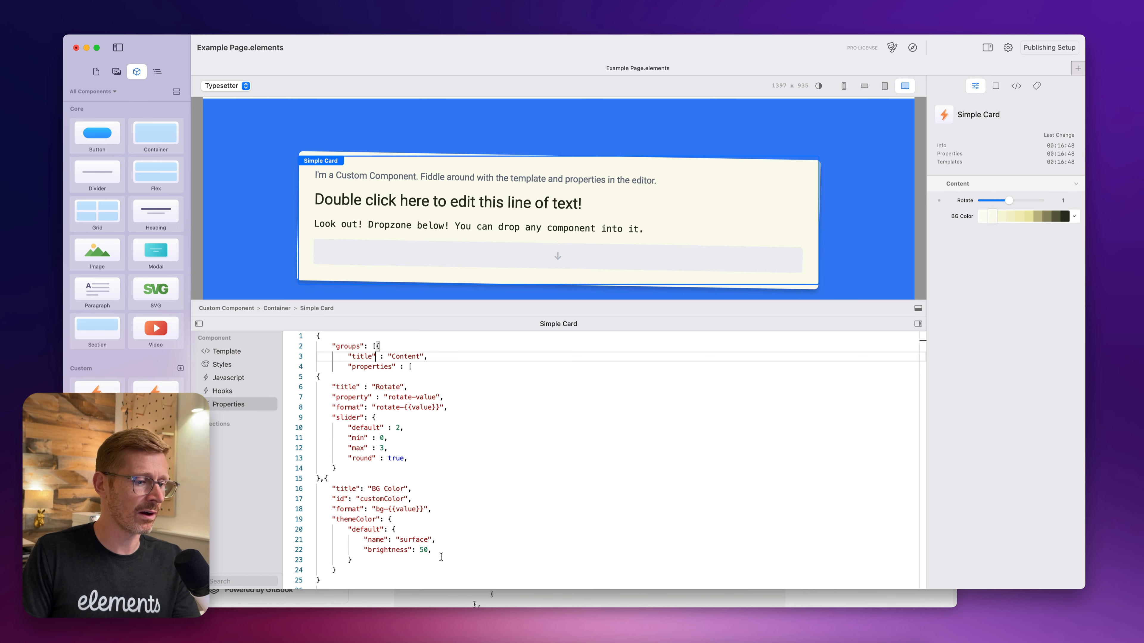
# Return to the manual in the browser and open the Slider page under UI Controls to view its options and examples
pyautogui.click(431, 606)
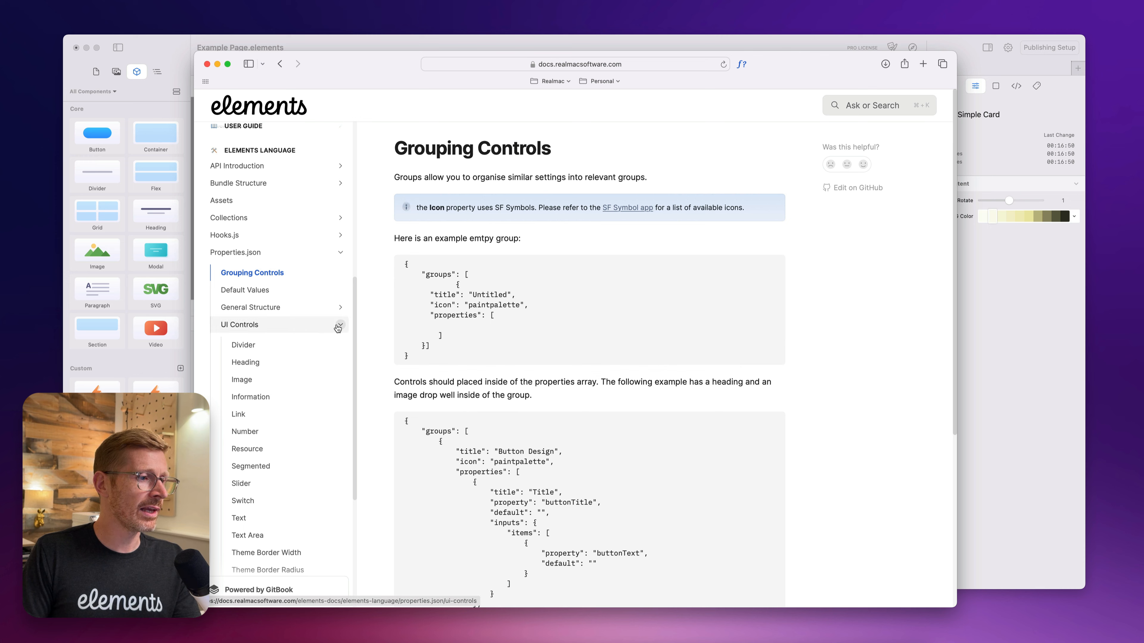
pyautogui.scroll(-3, 304, 333)
pyautogui.click(241, 421)
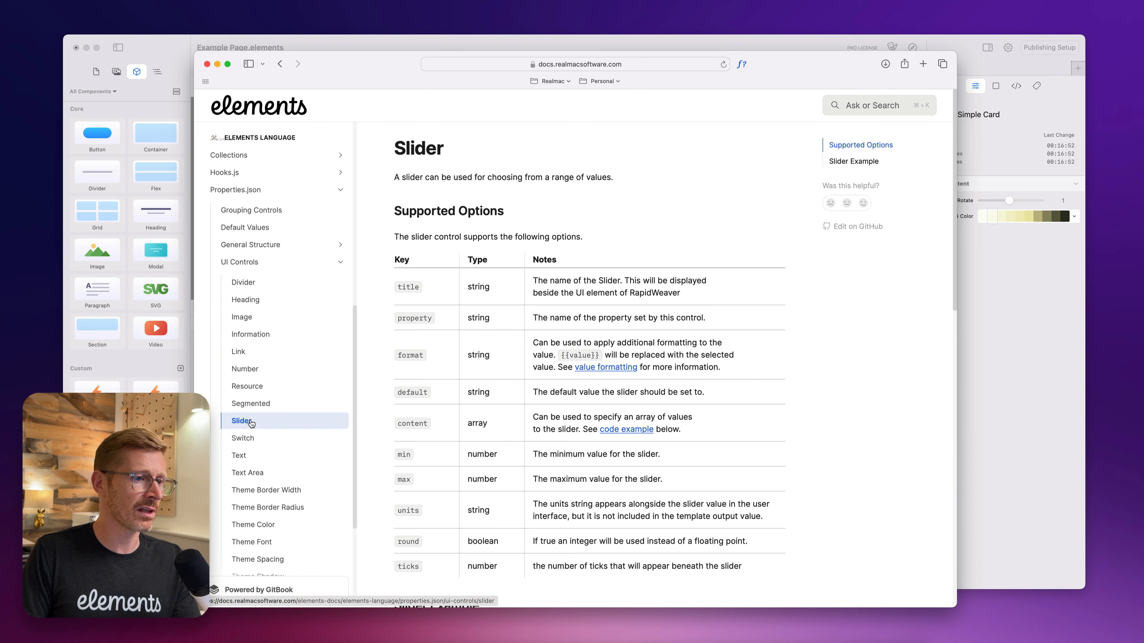
pyautogui.scroll(-10, 512, 376)
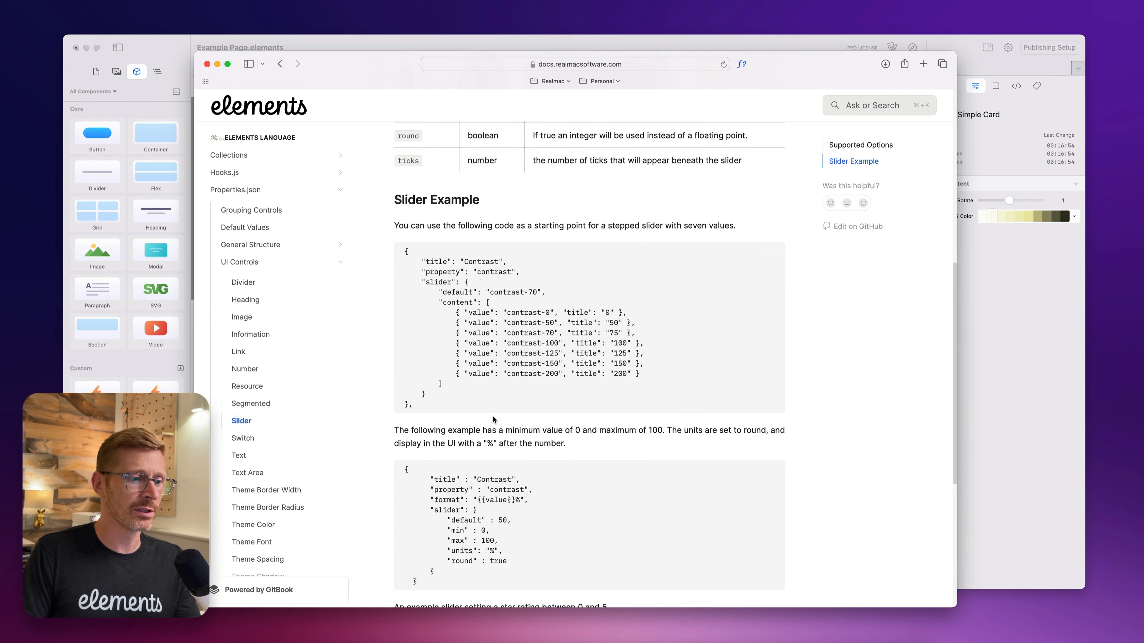
# Copy the whole star Rating slider code example from the manual's Slider page
pyautogui.scroll(-5, 496, 416)
pyautogui.scroll(-2, 493, 419)
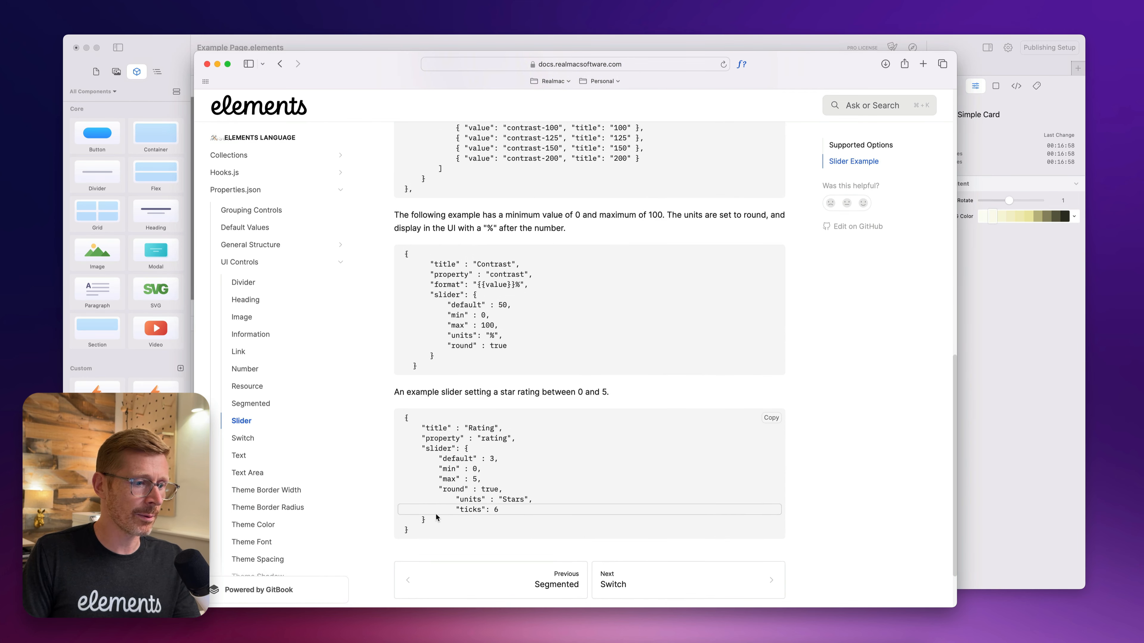
pyautogui.moveTo(418, 536); pyautogui.dragTo(392, 422)
pyautogui.press('super+c')
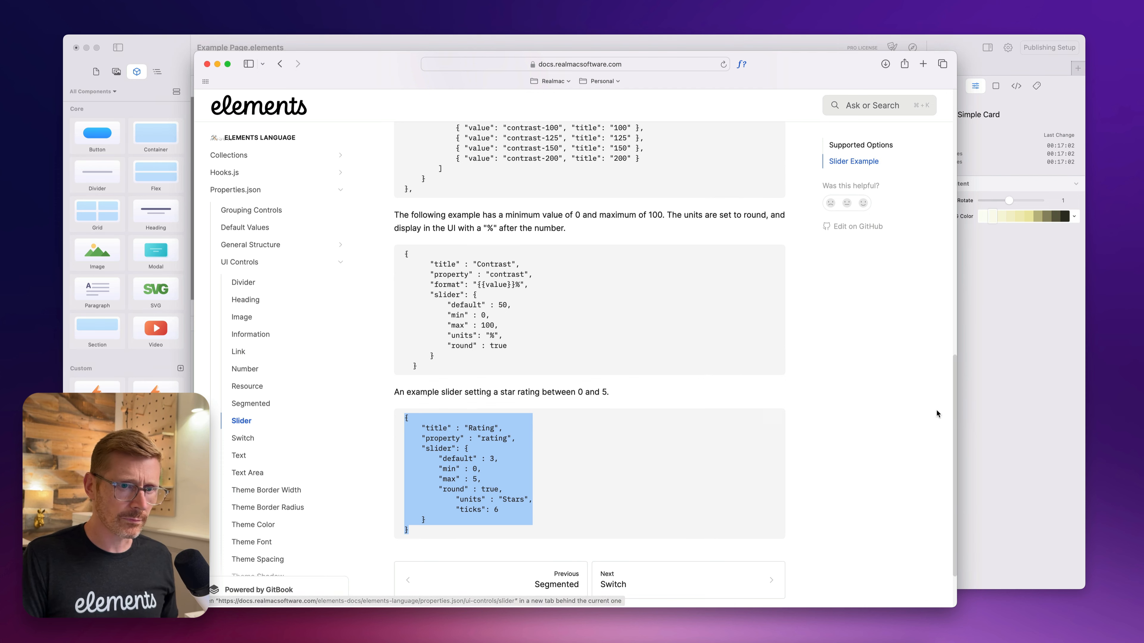
# Switch to Elements, add a comma after the BG Color block in Properties, paste the copied Rating slider code and set Rating to 1 star
pyautogui.click(1015, 386)
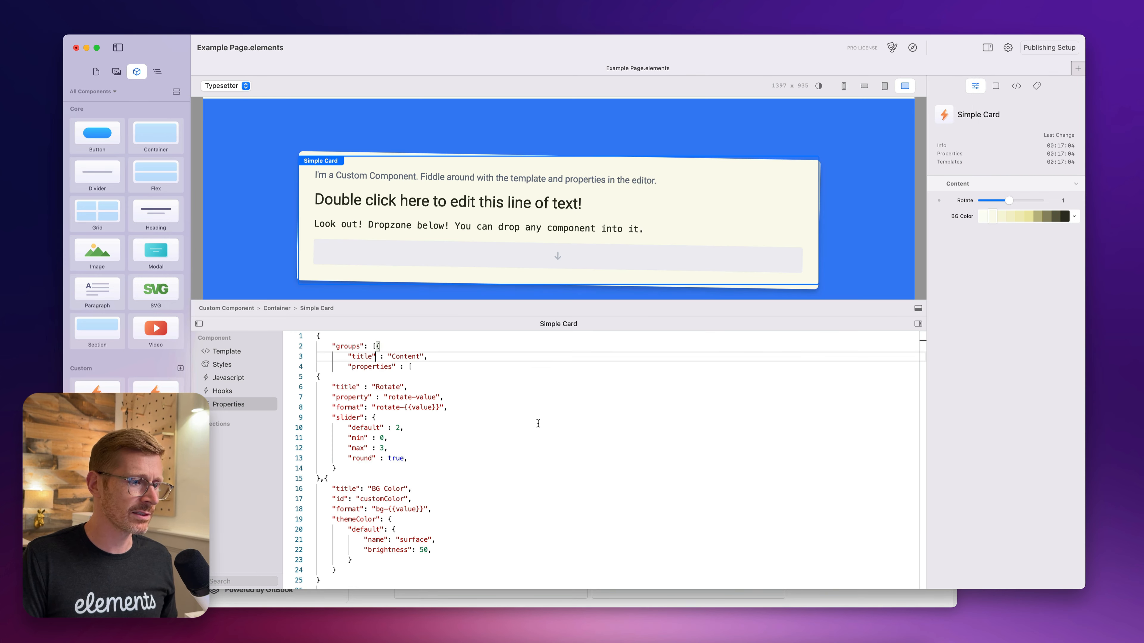
pyautogui.scroll(-5, 490, 451)
pyautogui.click(325, 386)
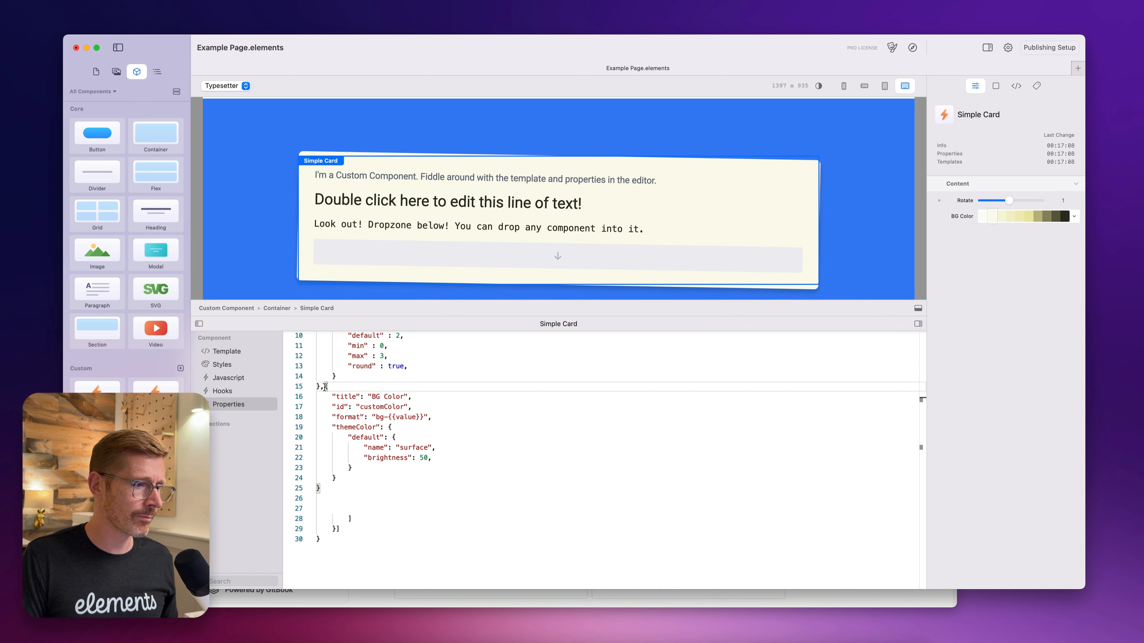
pyautogui.moveTo(325, 386); pyautogui.dragTo(350, 473)
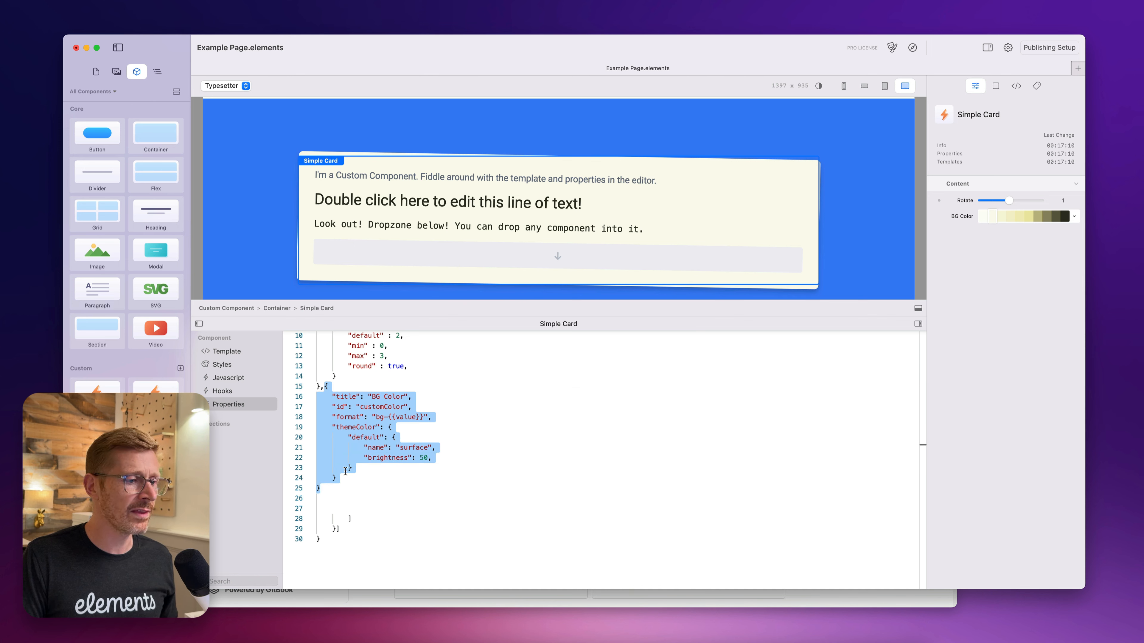
pyautogui.click(327, 386)
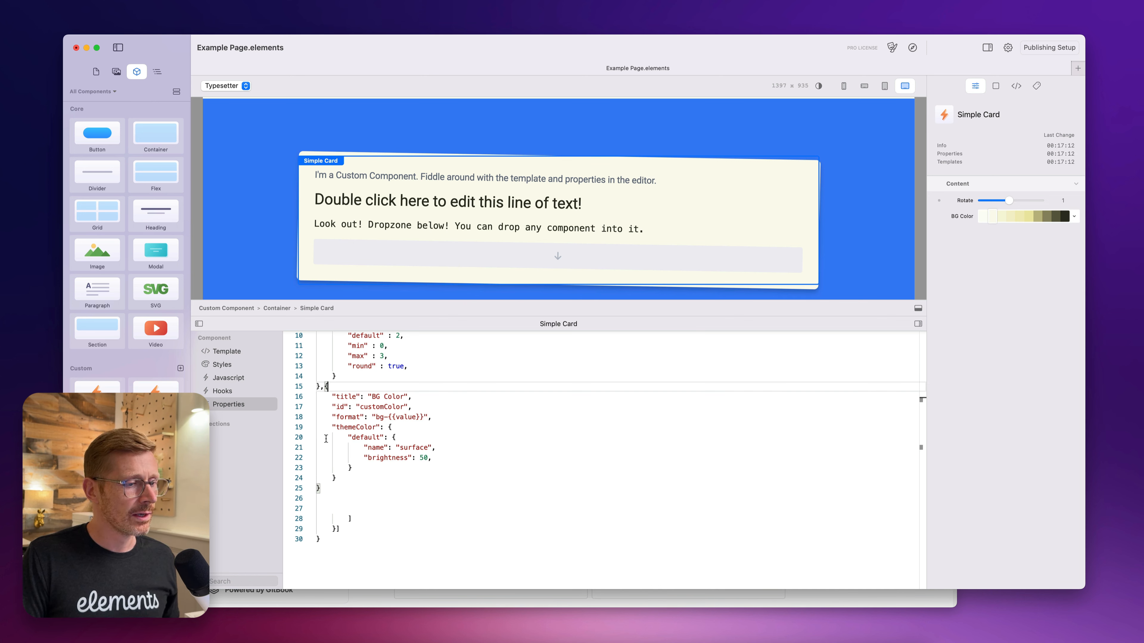
pyautogui.click(327, 490)
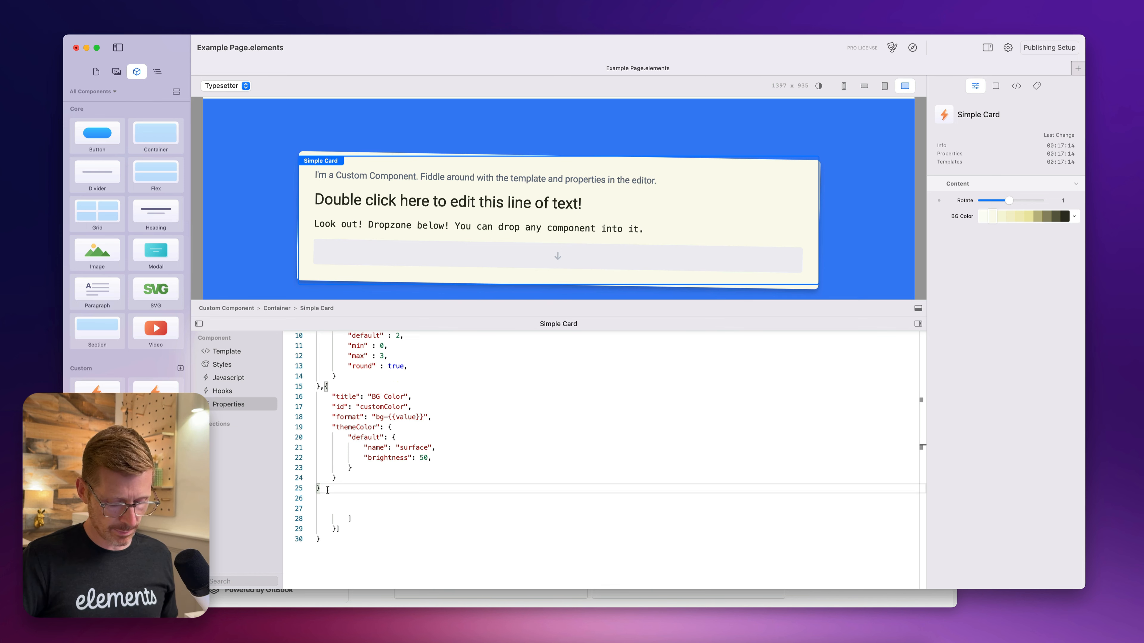
pyautogui.write(',')
pyautogui.press('super+v')
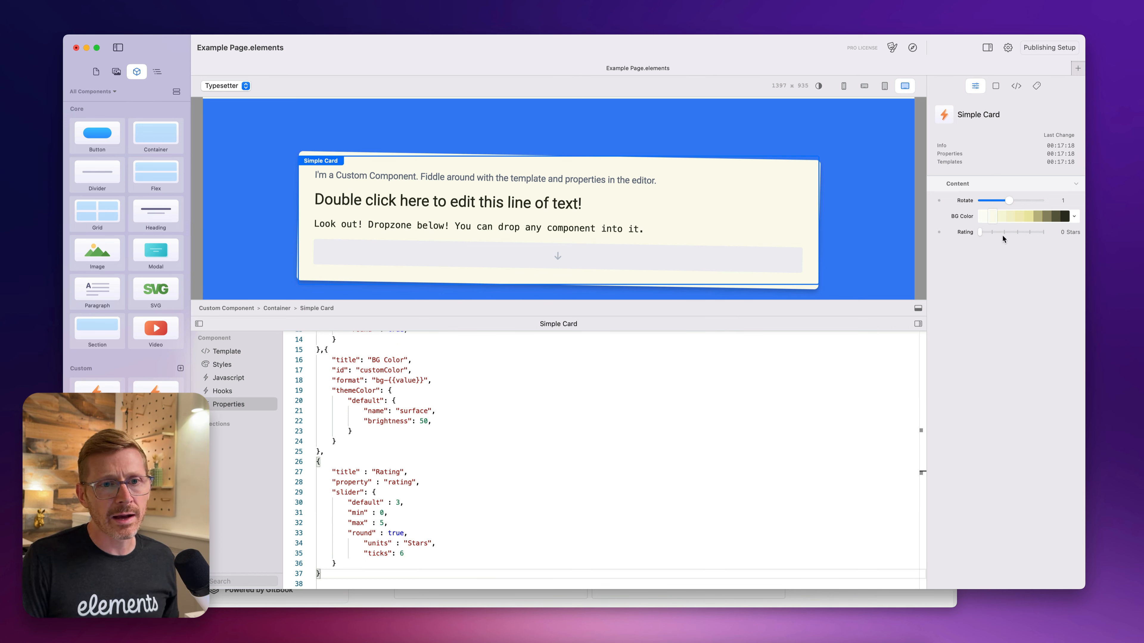
pyautogui.moveTo(1002, 236); pyautogui.dragTo(993, 232)
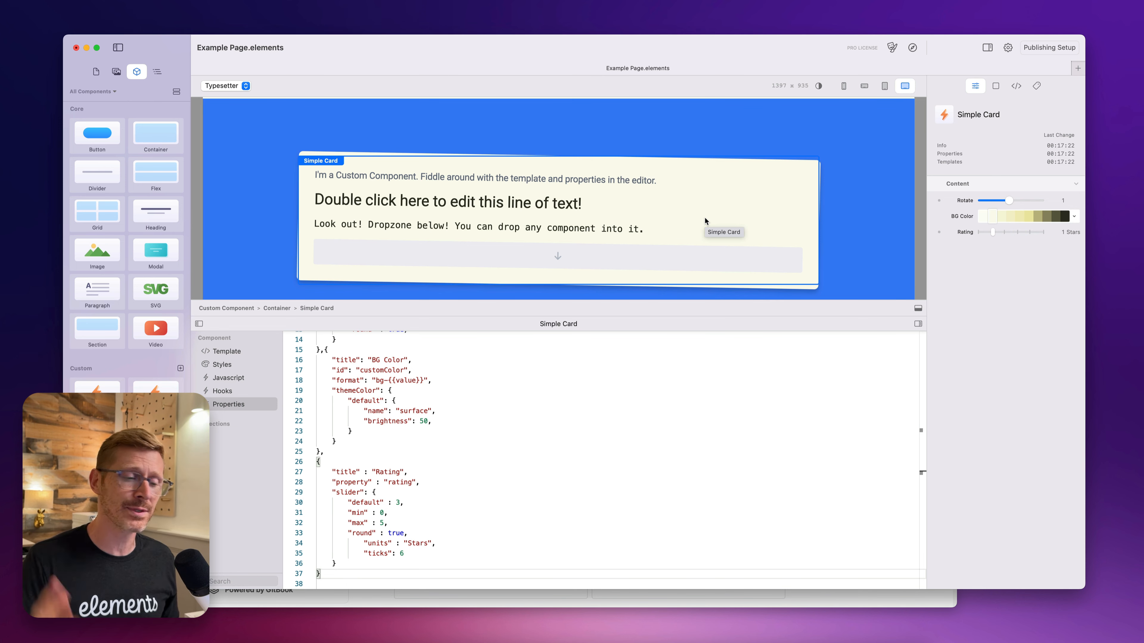
# In the Simple Card's Template, duplicate the "Look out! Dropzone below!" paragraph directly beneath itself and align the copy's opening tag
pyautogui.doubleClick(401, 482)
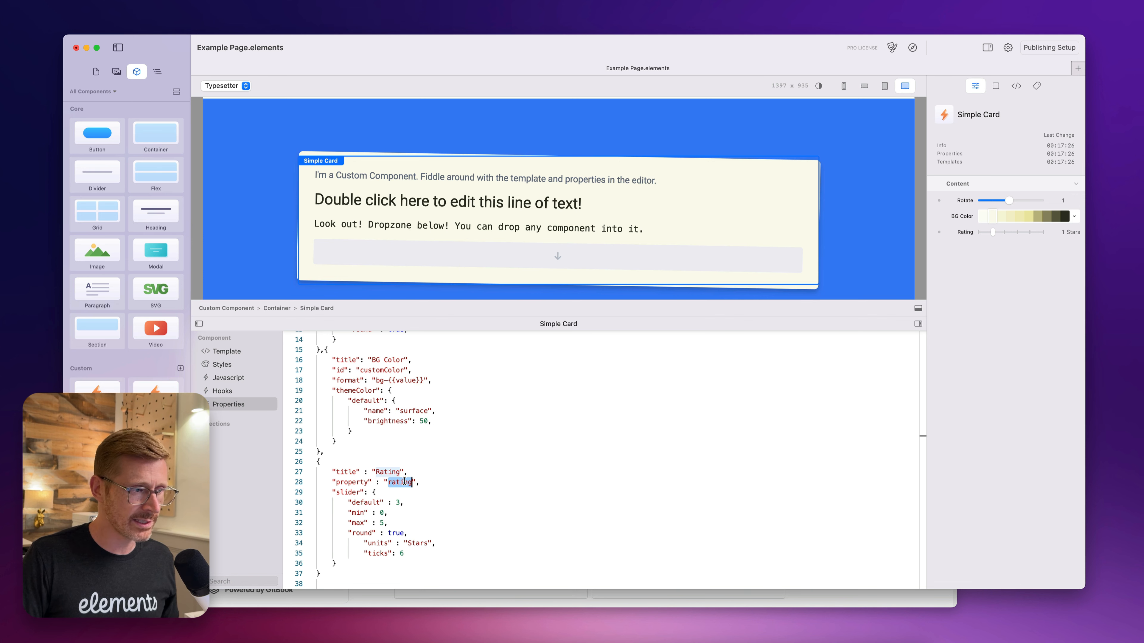
pyautogui.click(238, 354)
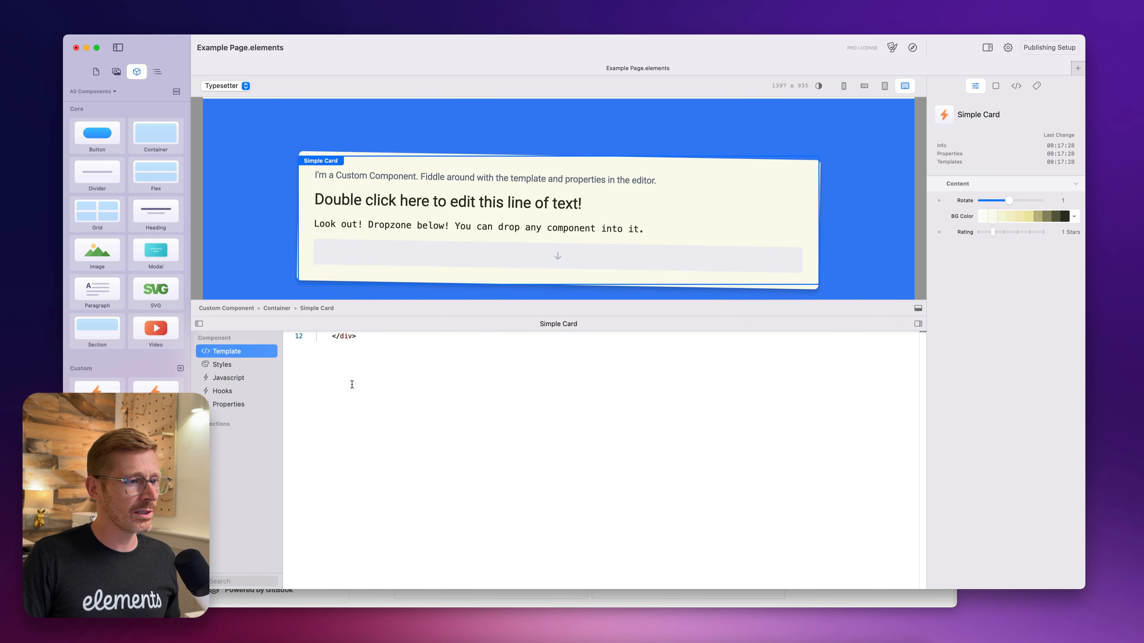
pyautogui.scroll(5, 352, 384)
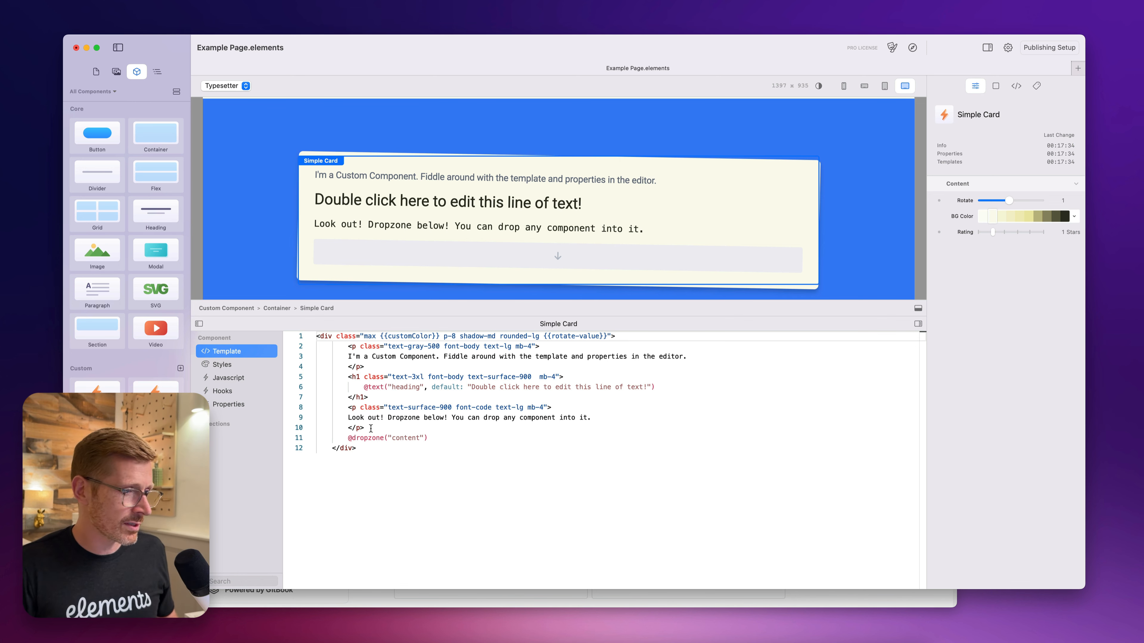
pyautogui.moveTo(364, 428); pyautogui.dragTo(284, 412)
pyautogui.press('super+c')
pyautogui.click(382, 425)
pyautogui.press('Return')
pyautogui.press('super+v')
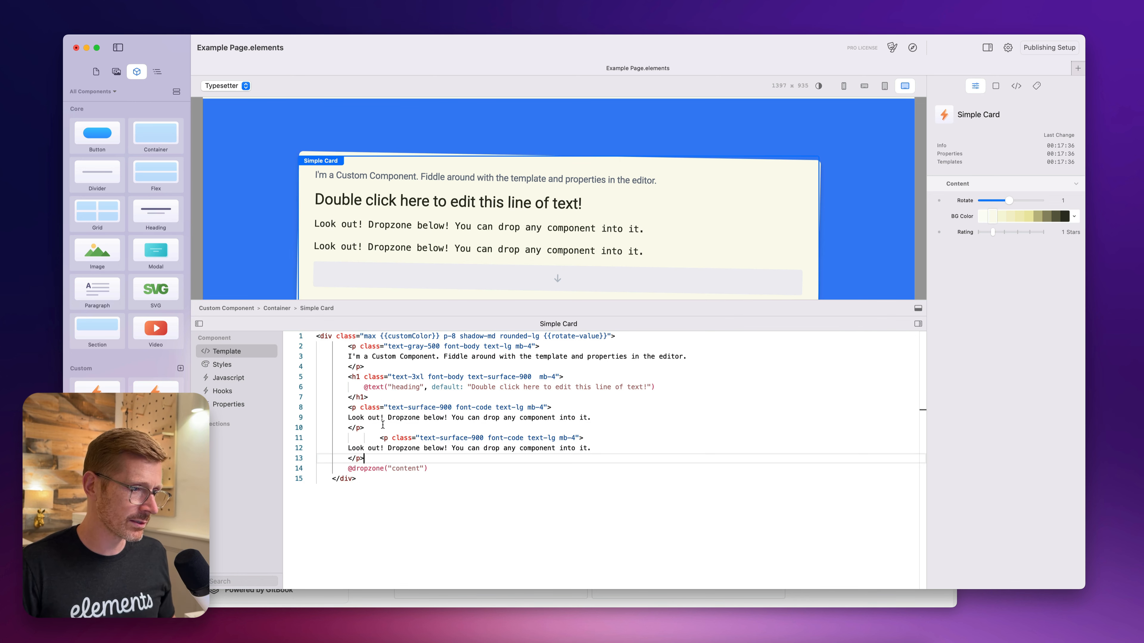
pyautogui.click(377, 438)
pyautogui.press('BackSpace')
pyautogui.press('BackSpace')
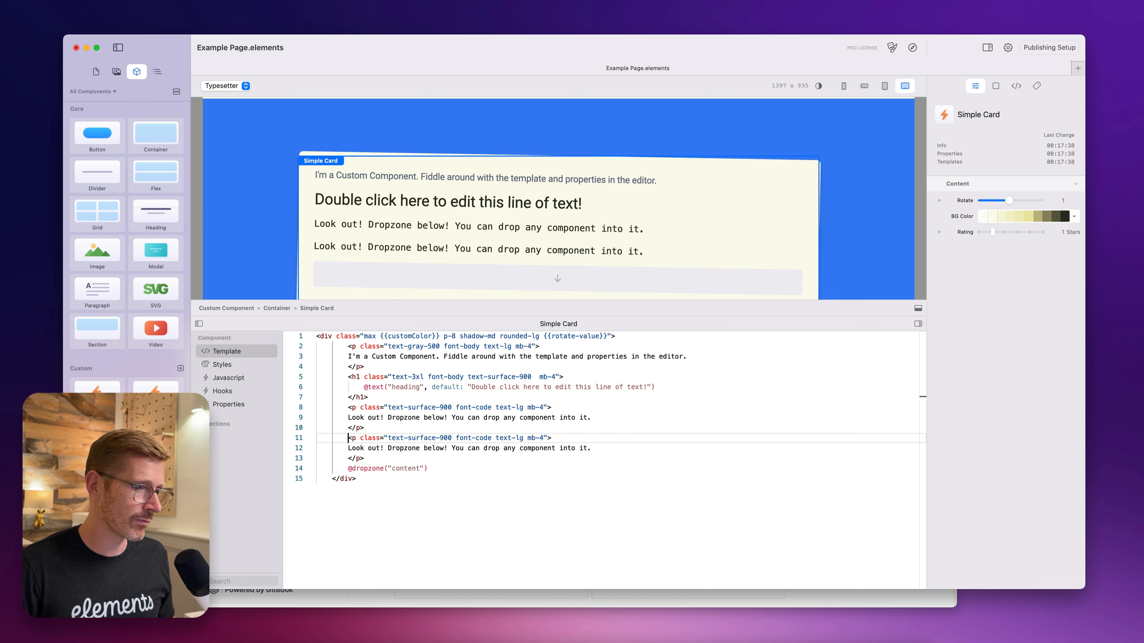
# Replace the duplicated paragraph's text with "I rate this component {{rating}} stars!!!!" and set the Rating slider to 5
pyautogui.moveTo(349, 448); pyautogui.dragTo(588, 447)
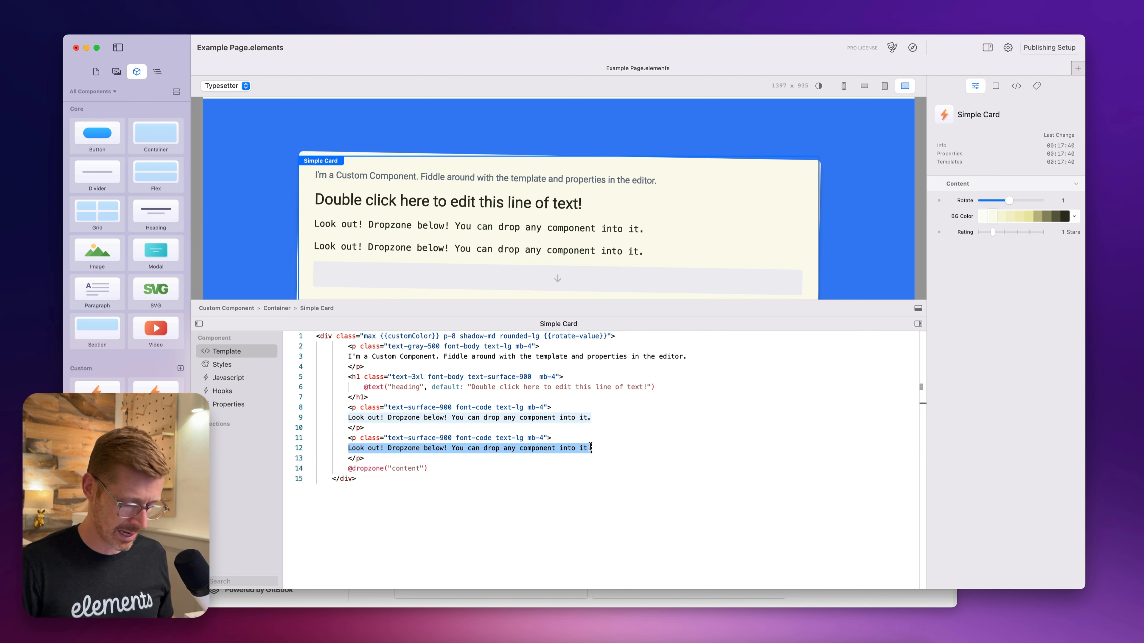
pyautogui.write('I rate this com')
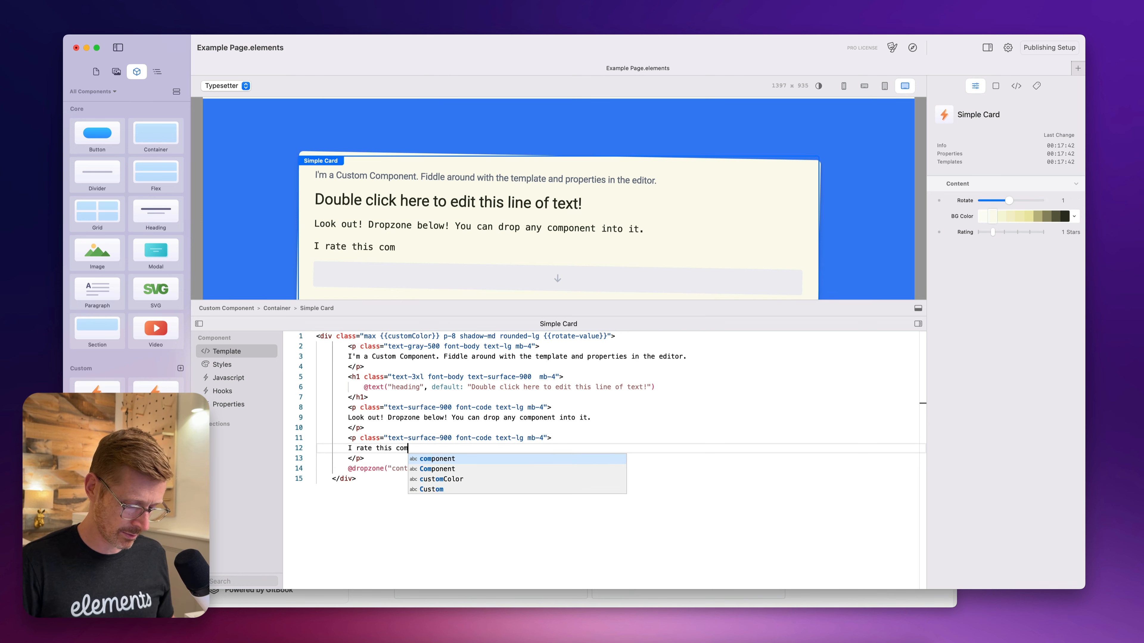
pyautogui.write('ponent ')
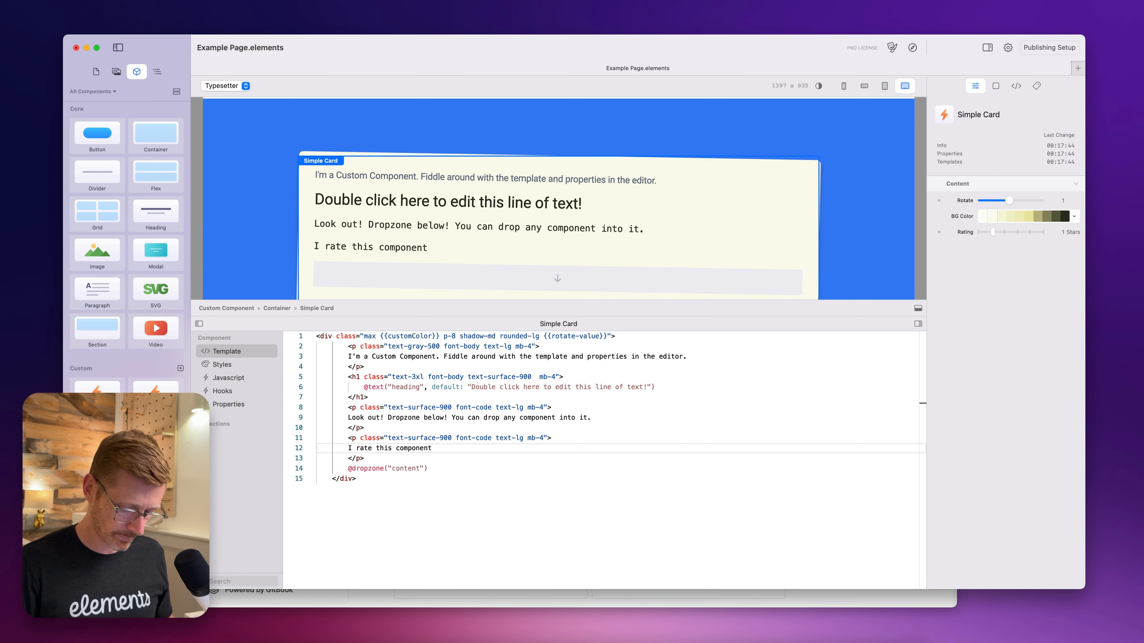
pyautogui.write('{{')
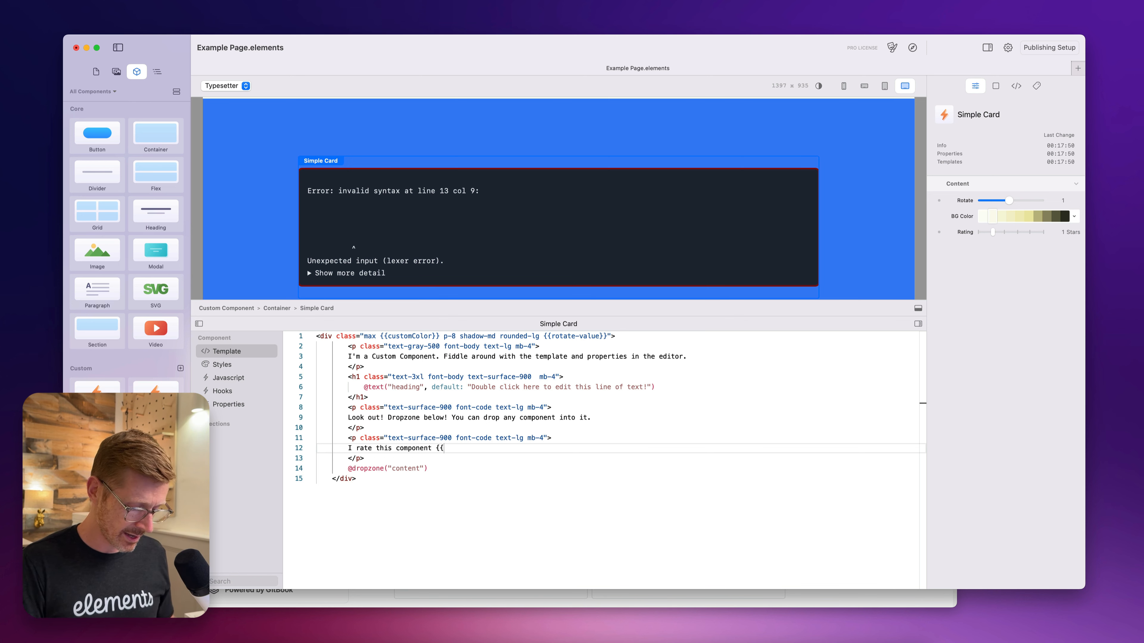
pyautogui.write('rating}}')
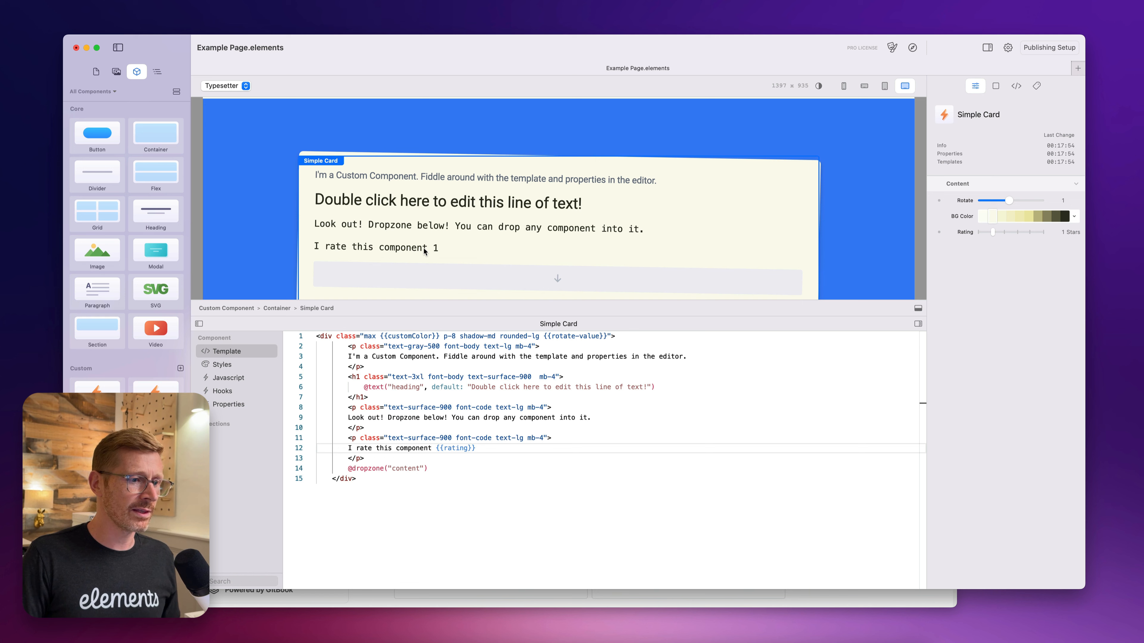
pyautogui.write(' stars')
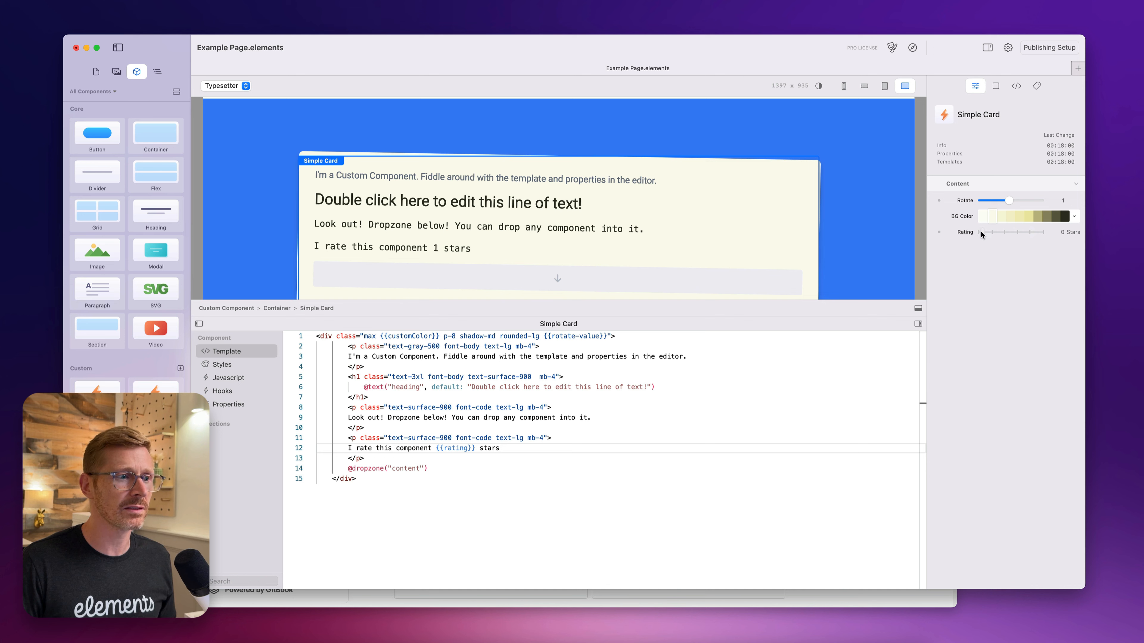
pyautogui.moveTo(1036, 235); pyautogui.dragTo(971, 235)
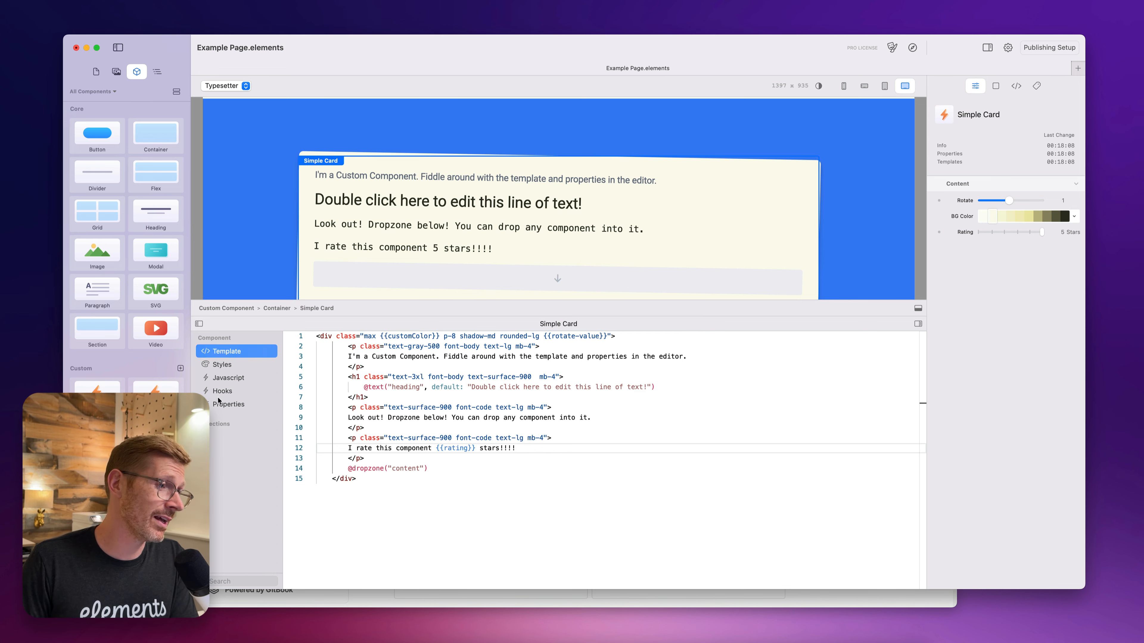
# View the Rating block in the Simple Card's Properties and try the Rating slider while watching the card's text
pyautogui.click(228, 404)
pyautogui.scroll(-5, 422, 408)
pyautogui.scroll(-3, 423, 409)
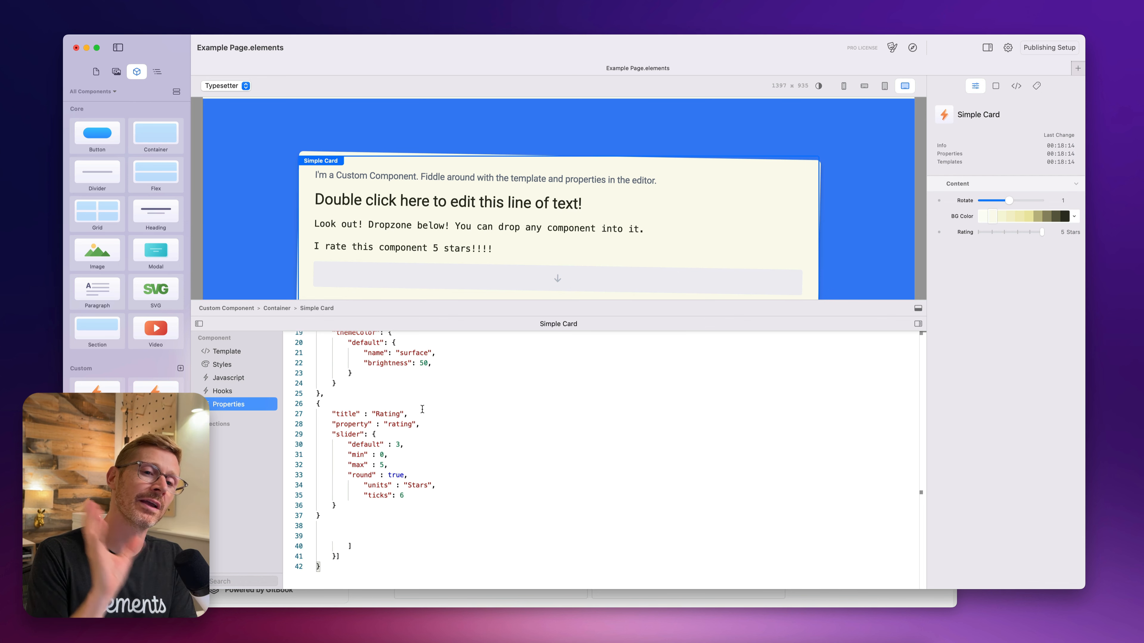
pyautogui.scroll(-2, 503, 218)
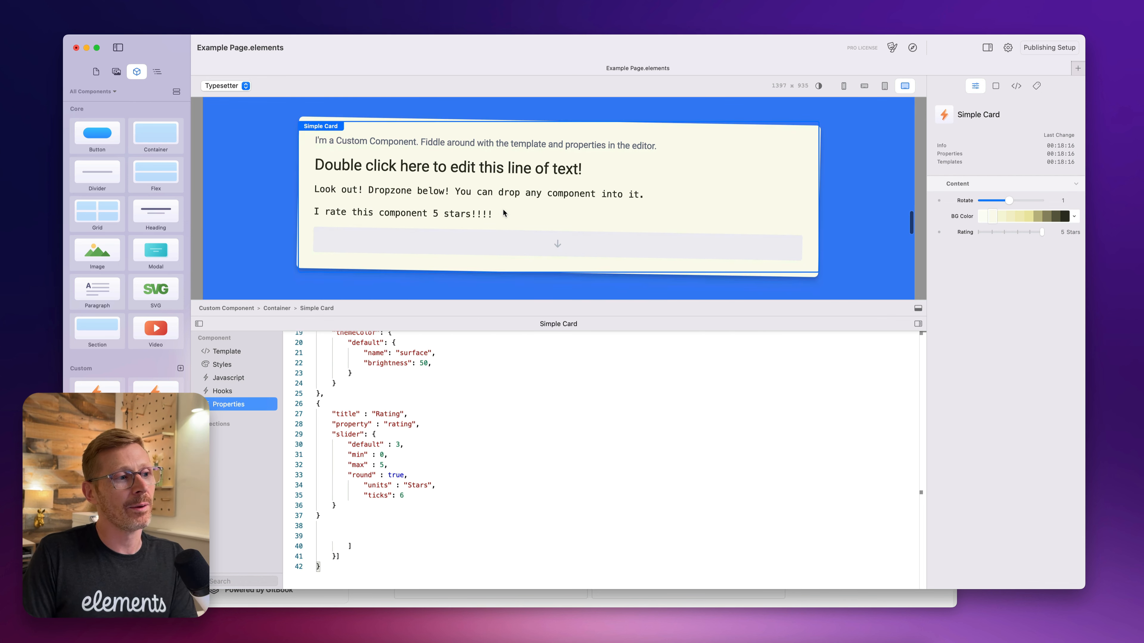
pyautogui.moveTo(1028, 233); pyautogui.dragTo(968, 235)
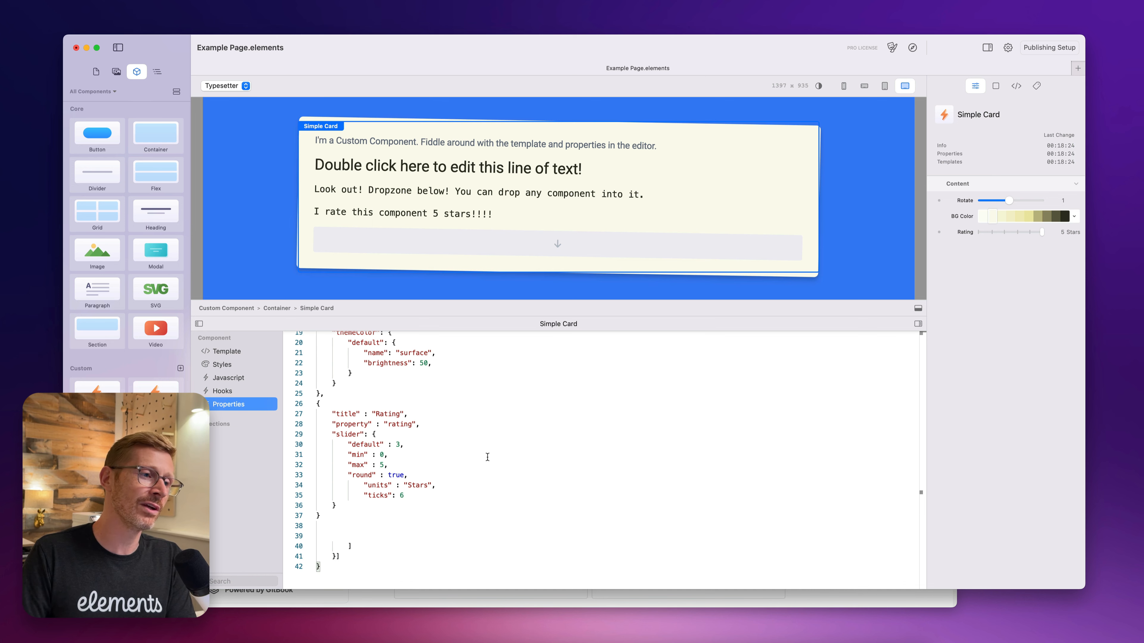
pyautogui.click(270, 352)
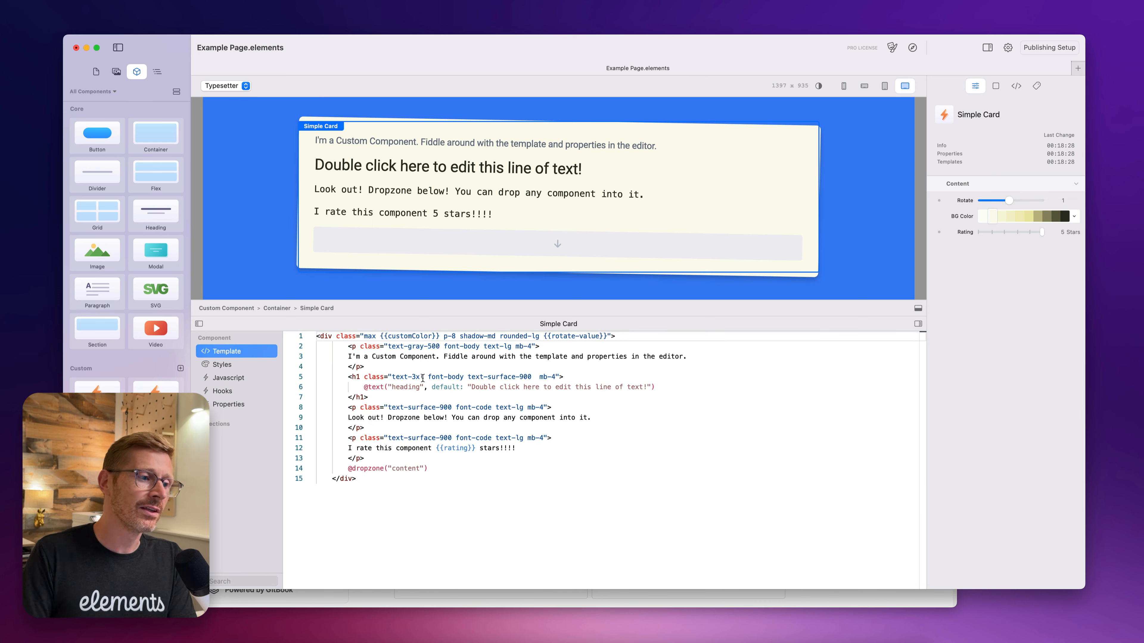
pyautogui.moveTo(364, 387); pyautogui.dragTo(697, 390)
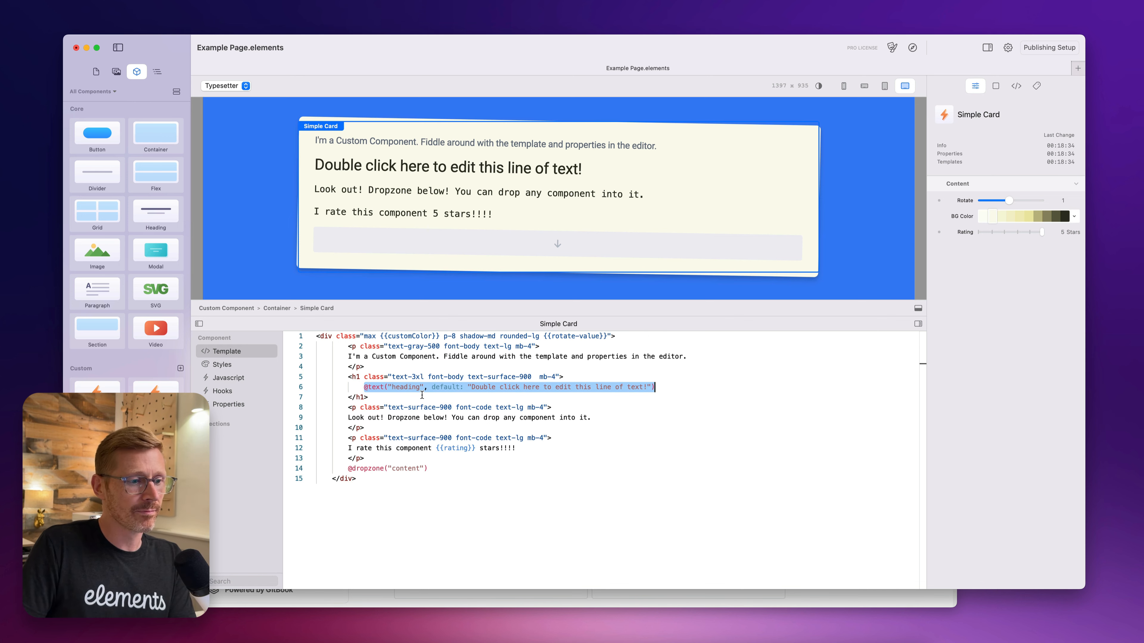
pyautogui.moveTo(438, 449); pyautogui.dragTo(475, 448)
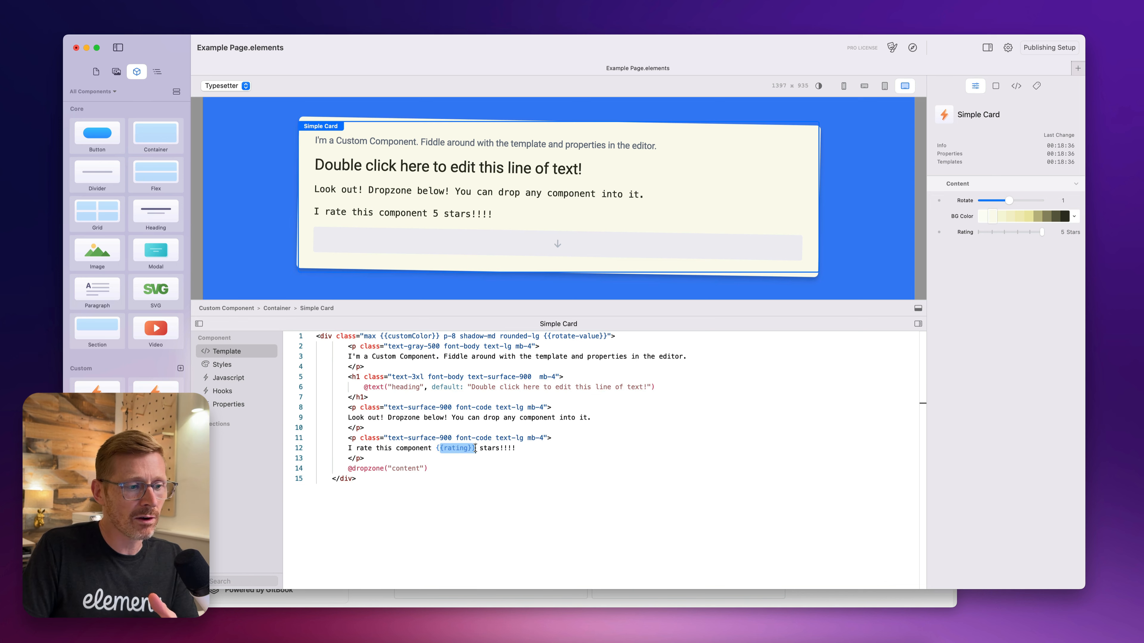
pyautogui.doubleClick(458, 448)
# Review the Properties JSON structure, from the opening groups and Content properties through the Rotate, BG Color and Rating blocks
pyautogui.click(239, 403)
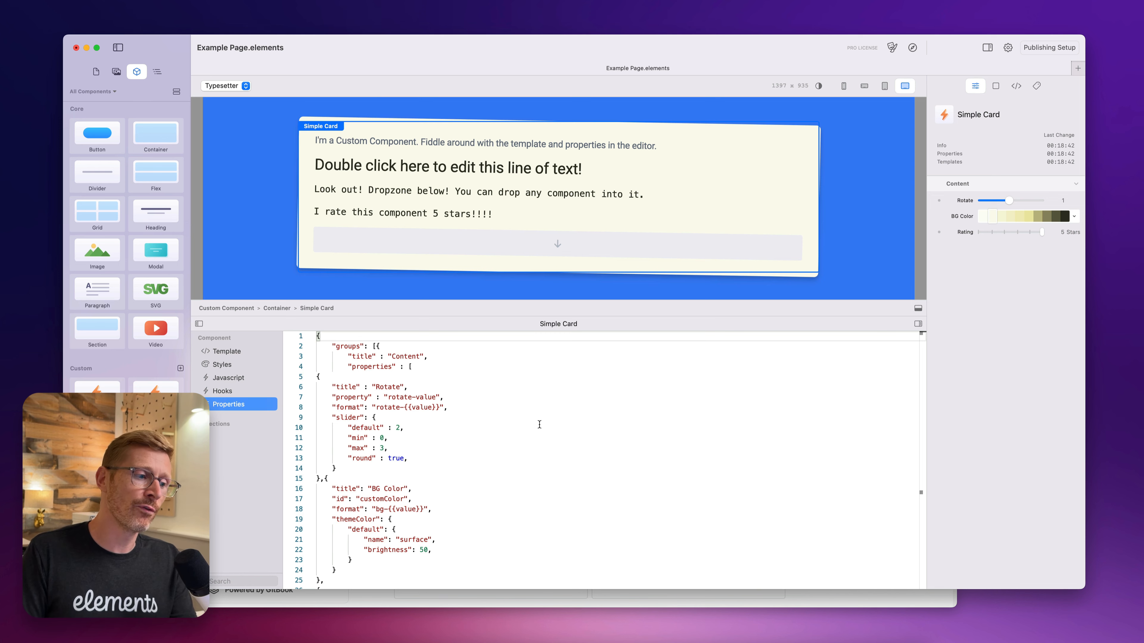
pyautogui.scroll(-5, 539, 424)
pyautogui.click(356, 526)
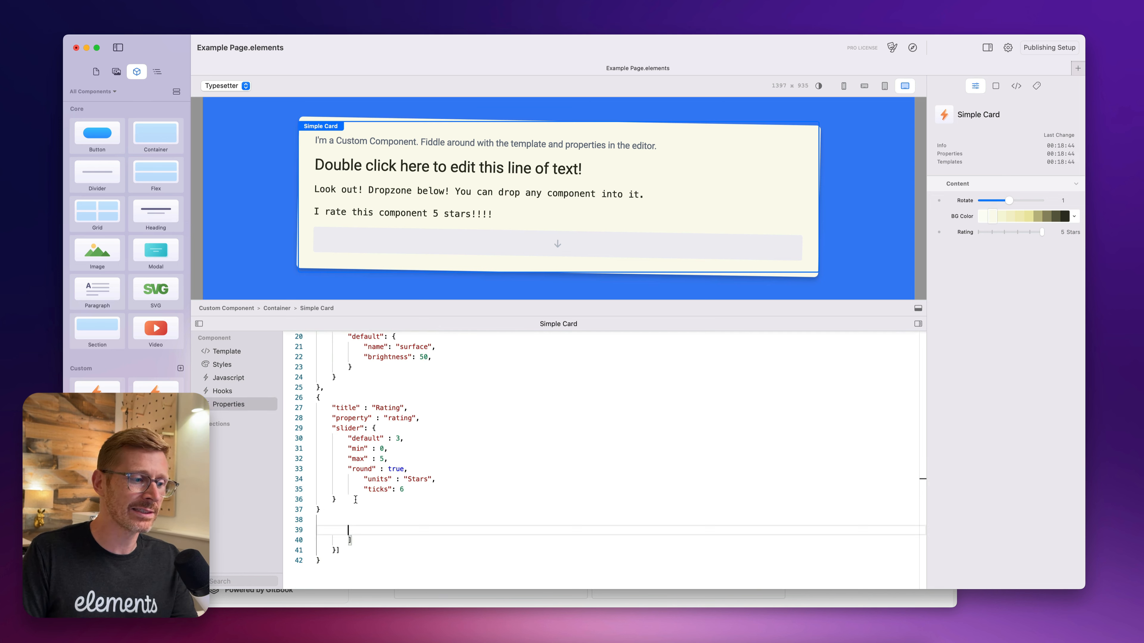
pyautogui.scroll(5, 382, 473)
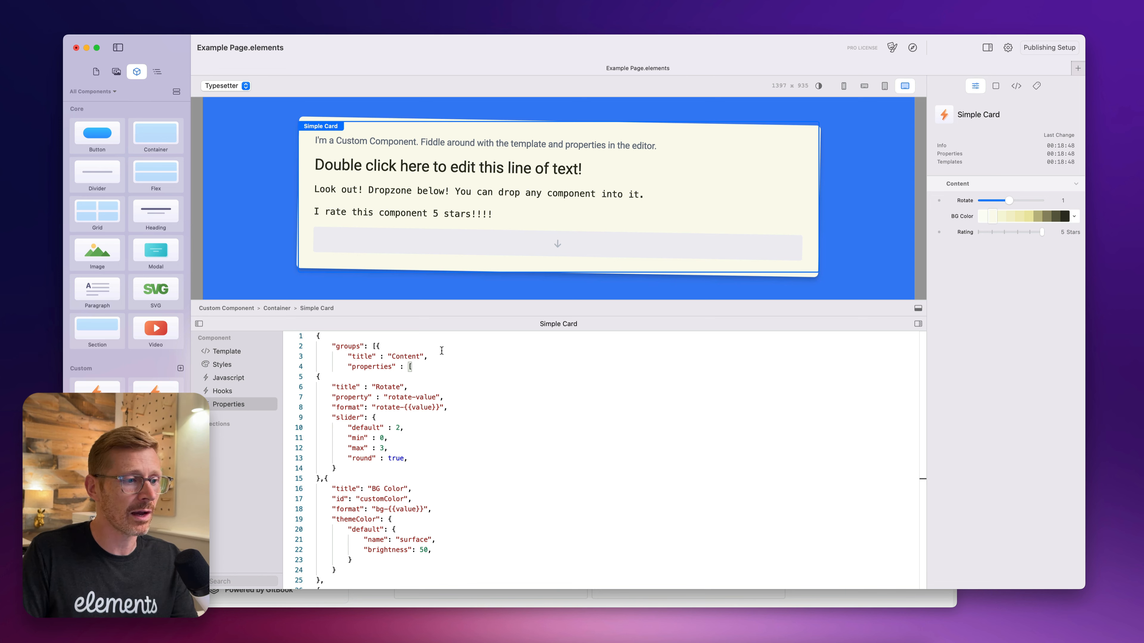
pyautogui.moveTo(442, 351); pyautogui.dragTo(447, 476)
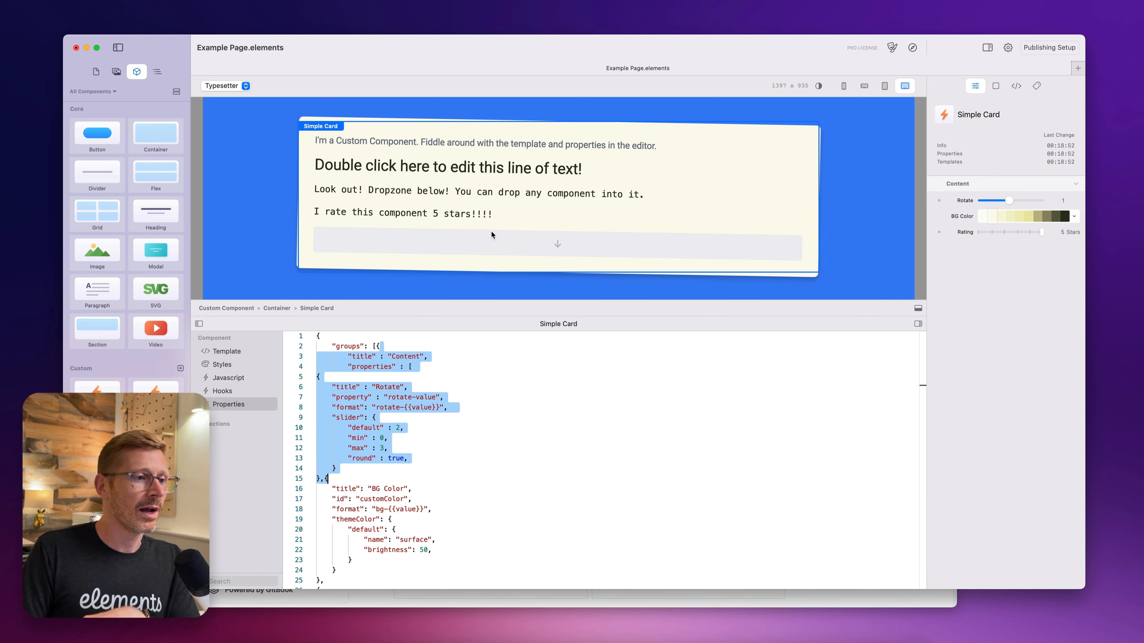
pyautogui.click(481, 461)
pyautogui.scroll(-3, 455, 469)
pyautogui.scroll(-3, 454, 469)
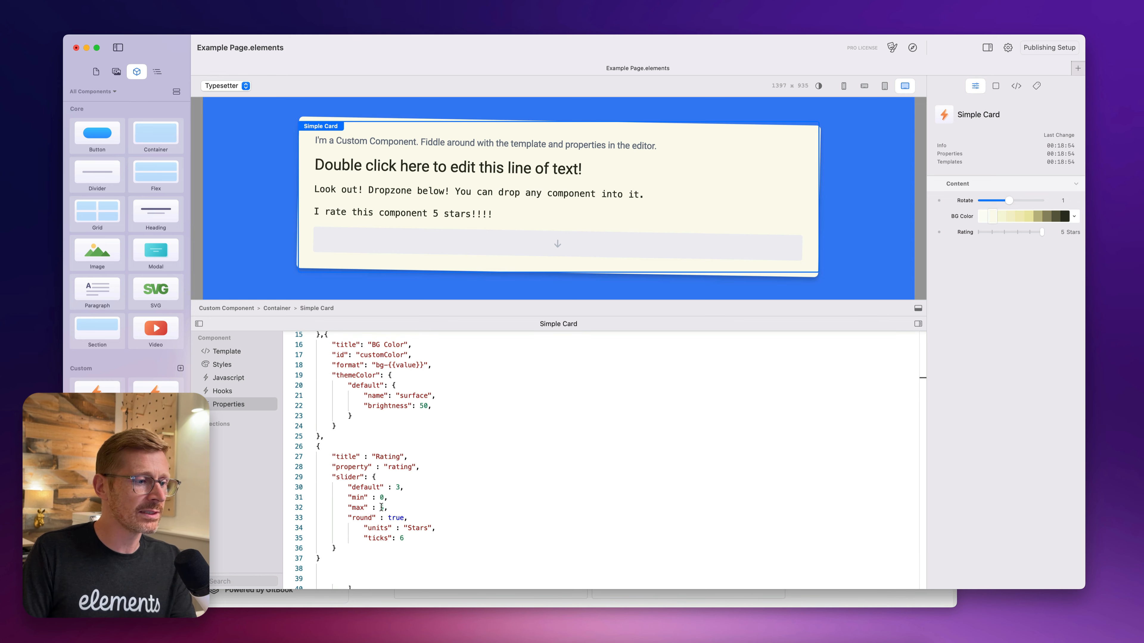
# Highlight the Rating slider's units and default lines in the Properties JSON and set its max to 10
pyautogui.click(350, 550)
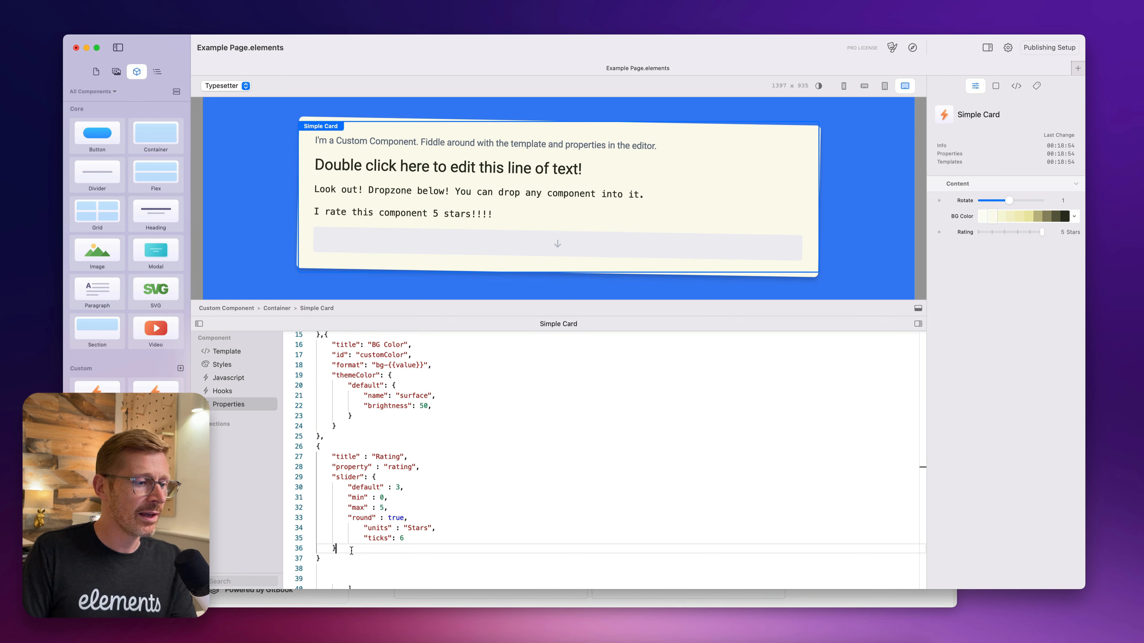
pyautogui.doubleClick(414, 527)
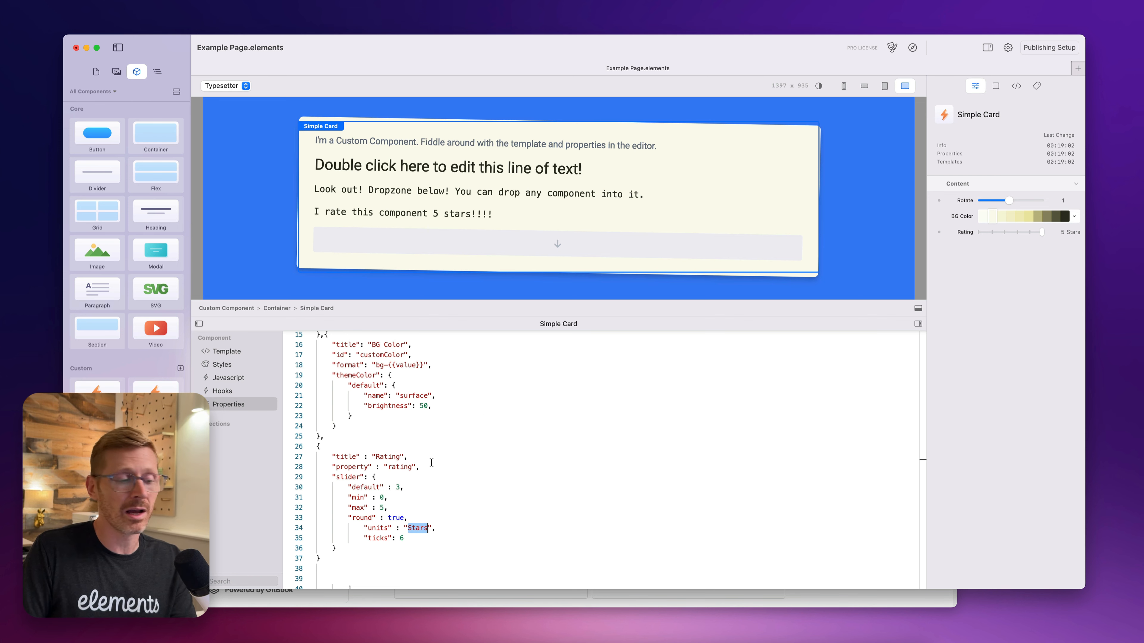
pyautogui.moveTo(336, 480); pyautogui.dragTo(445, 492)
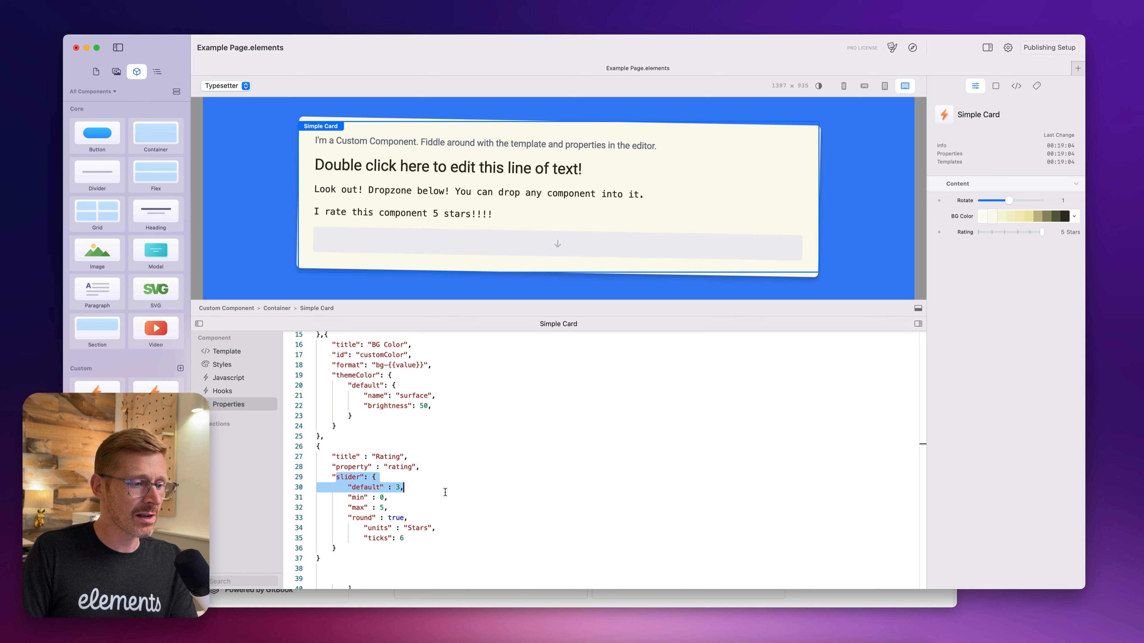
pyautogui.click(401, 488)
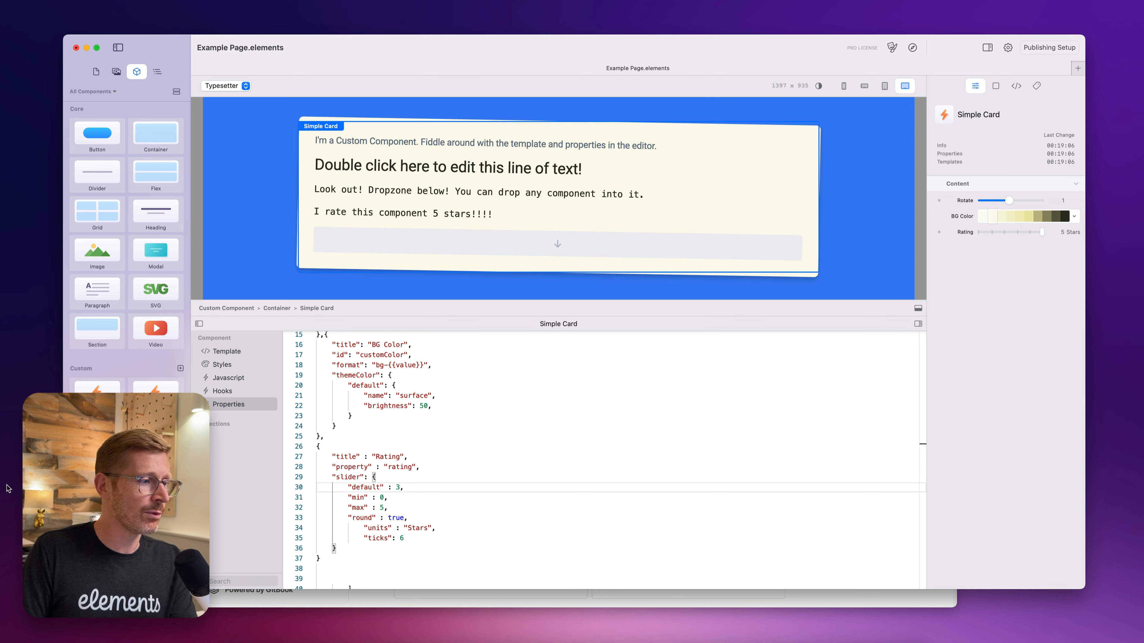
pyautogui.click(380, 507)
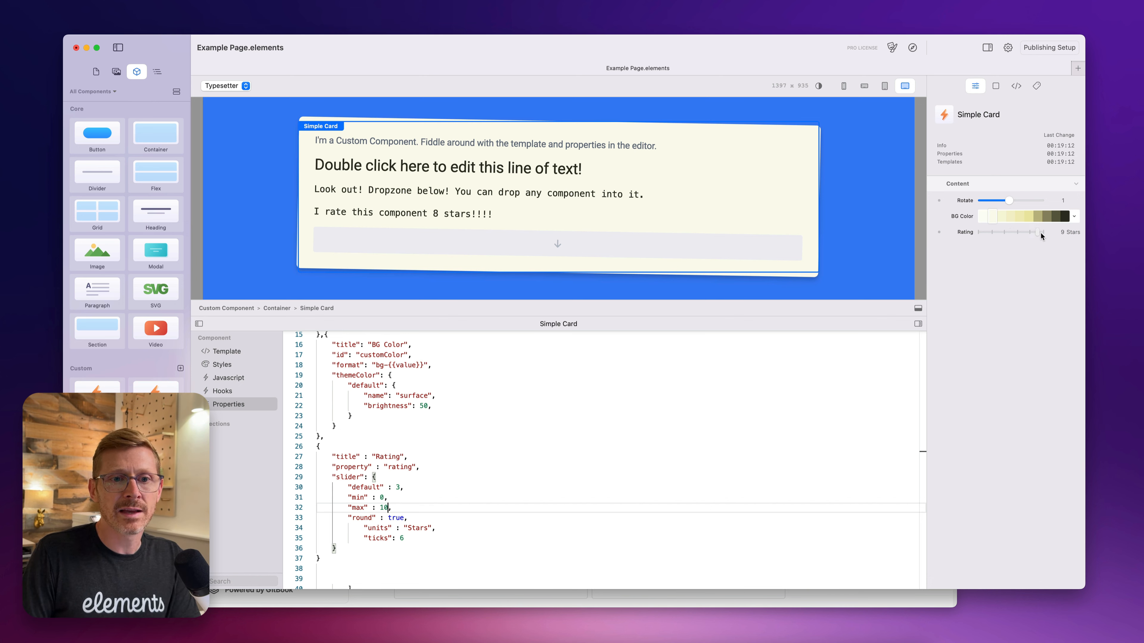
# Try the Rating slider, leave it at 5 Stars, and set its max back to 5 in the Properties JSON
pyautogui.moveTo(1040, 233)
pyautogui.mouseDown()
pyautogui.moveTo(1055, 233)
pyautogui.moveTo(1006, 234)
pyautogui.moveTo(1053, 234)
pyautogui.moveTo(1019, 234)
pyautogui.mouseUp()
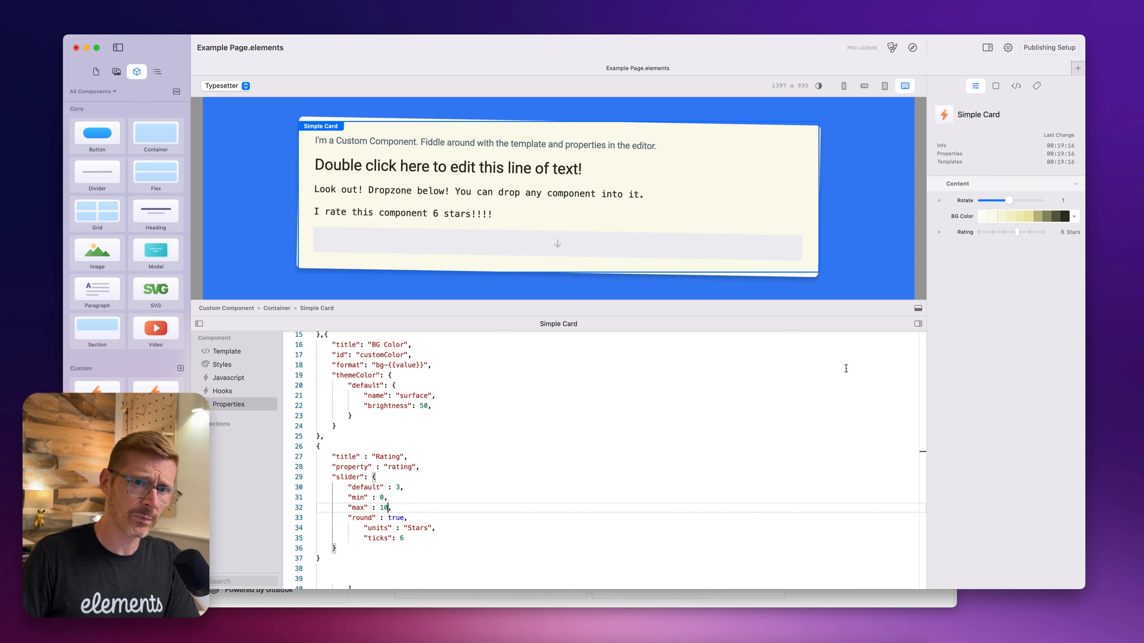
pyautogui.moveTo(1009, 233); pyautogui.dragTo(1012, 233)
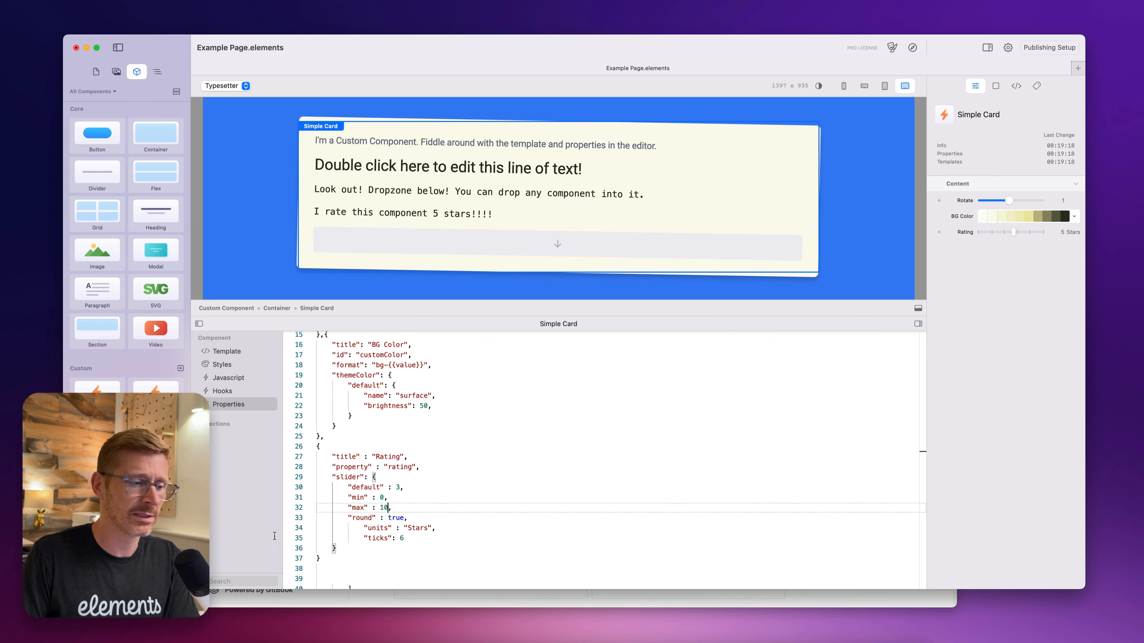
pyautogui.click(394, 508)
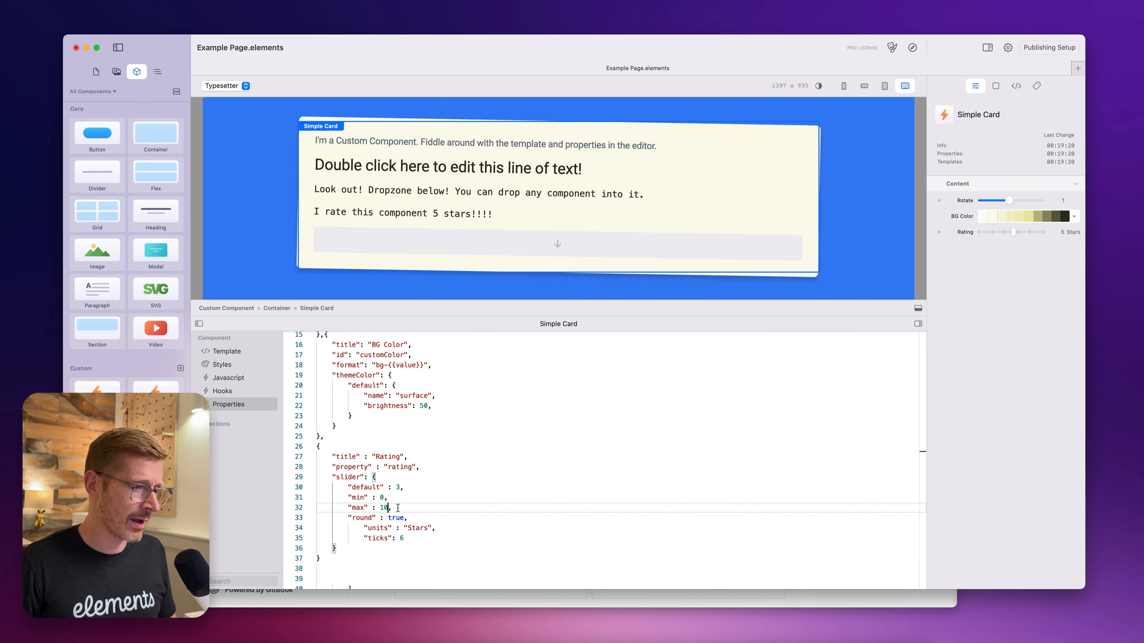
# Give the page preview more height and set the Simple Card's BG Color to the lightest, near-white shade
pyautogui.moveTo(489, 320); pyautogui.dragTo(495, 396)
pyautogui.click(292, 131)
pyautogui.scroll(1, 292, 131)
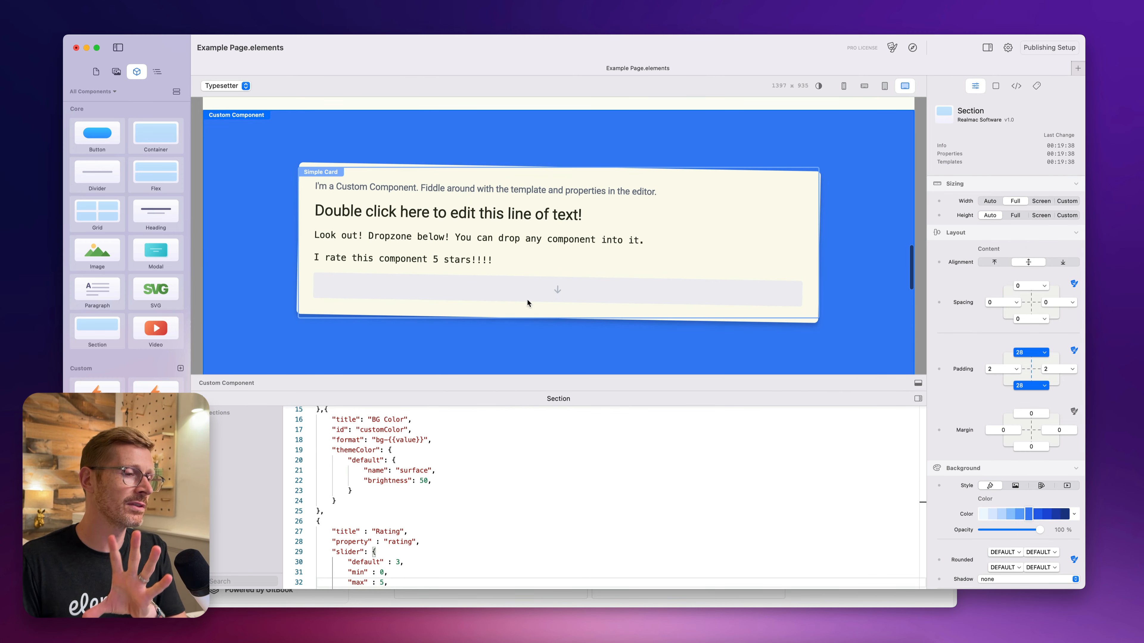
pyautogui.click(609, 221)
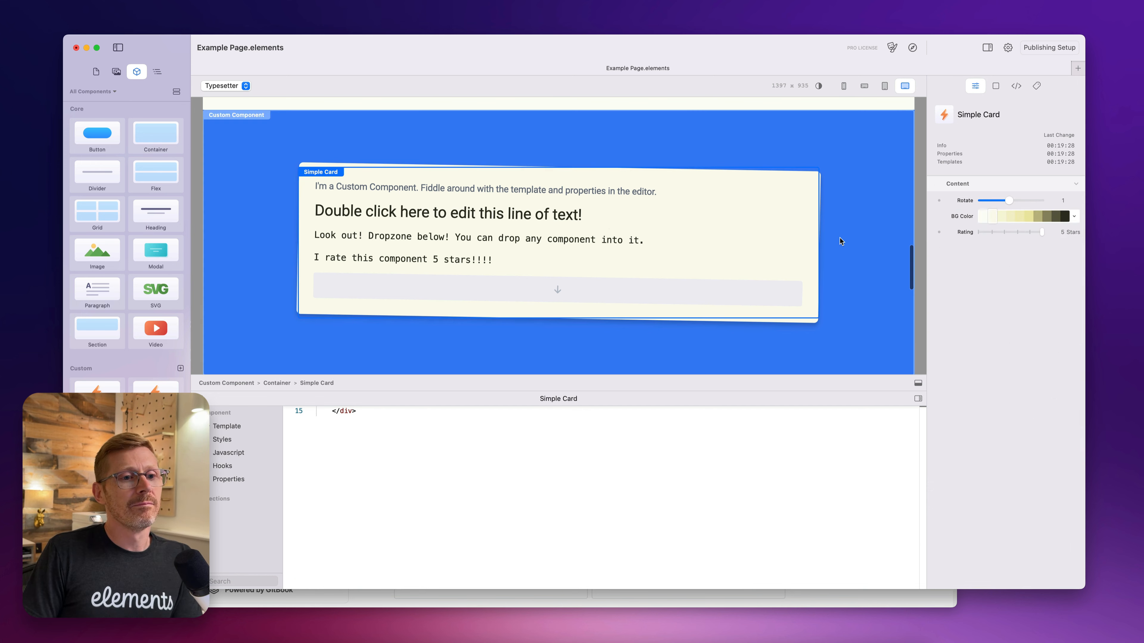
pyautogui.scroll(6, 769, 248)
pyautogui.scroll(-4, 769, 248)
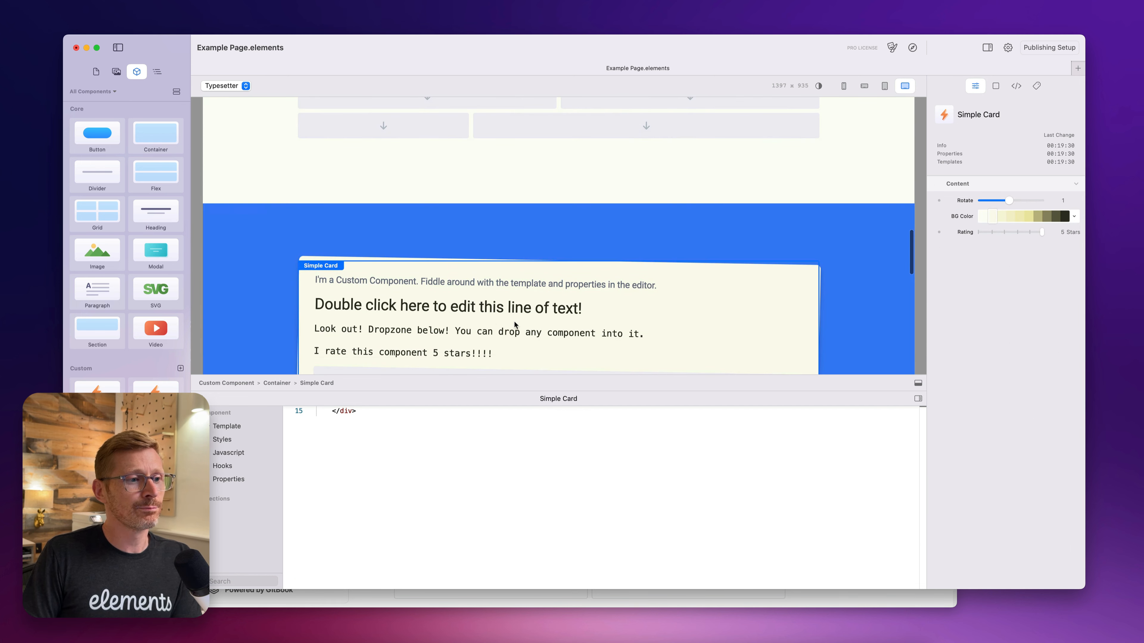
pyautogui.scroll(-3, 525, 305)
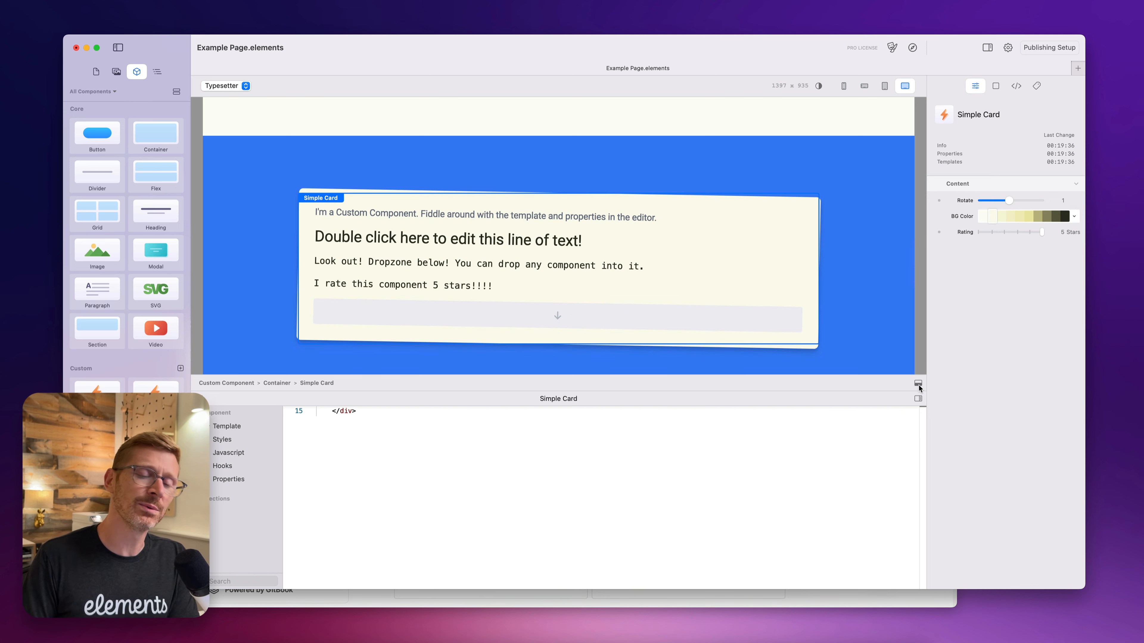
pyautogui.click(985, 218)
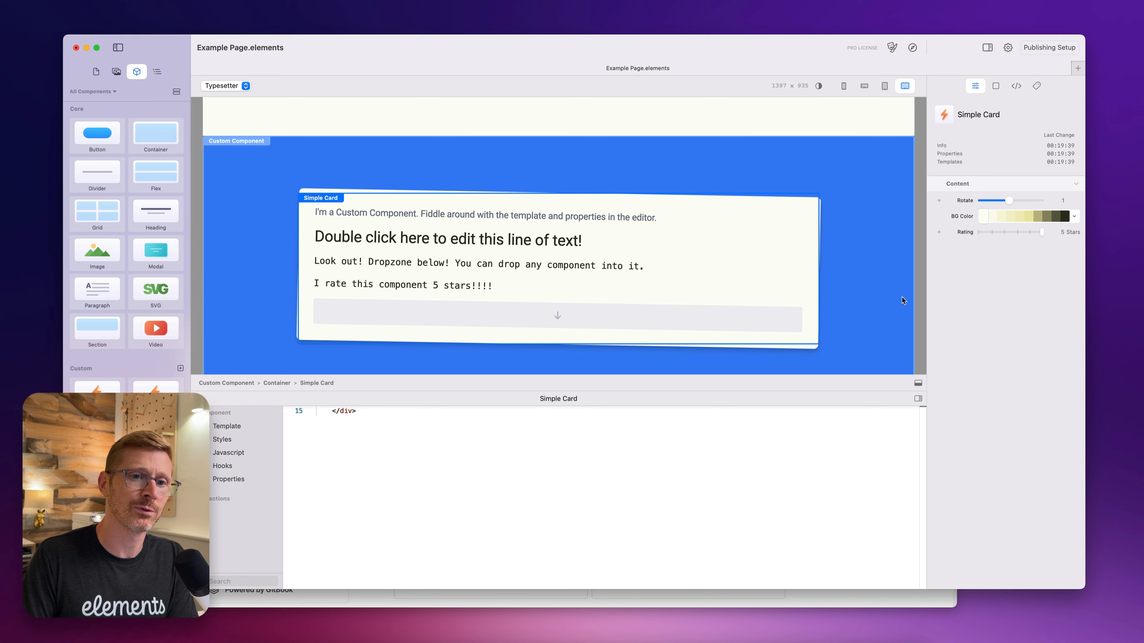
# Hide the code editor and select the Data Table in the Table Section below the card
pyautogui.click(918, 384)
pyautogui.scroll(-5, 804, 336)
pyautogui.click(588, 261)
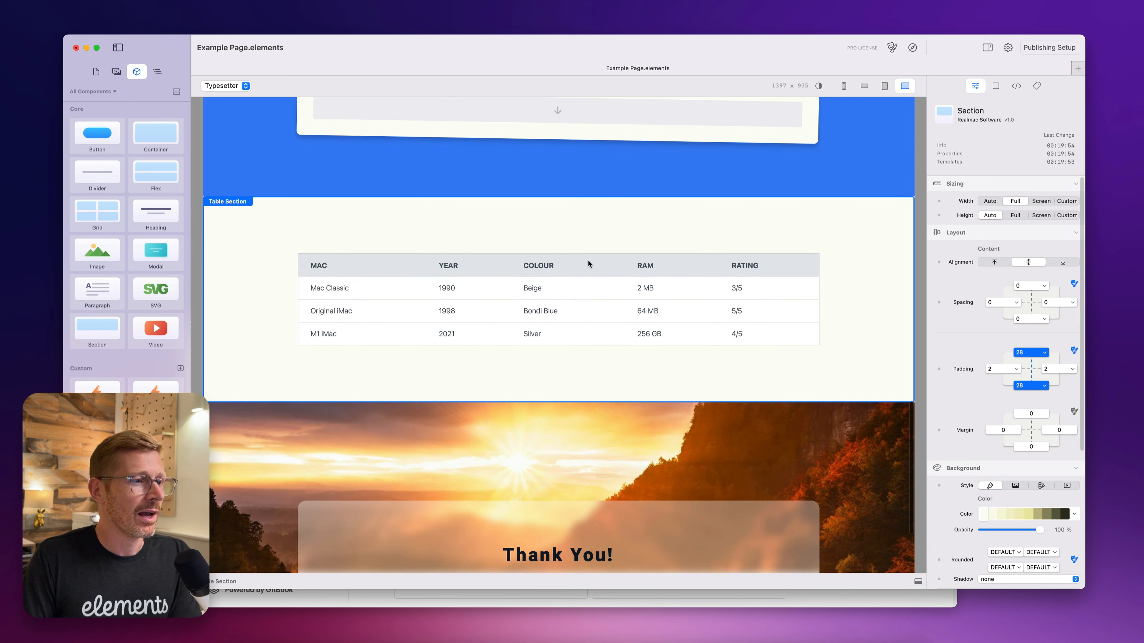
pyautogui.click(416, 275)
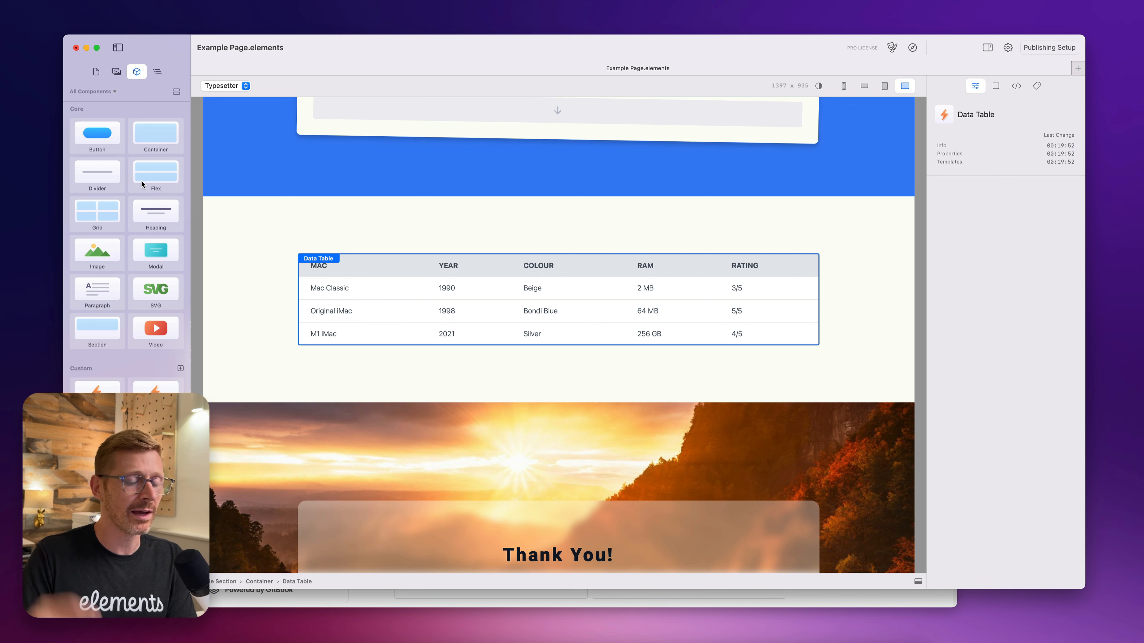
pyautogui.scroll(-1, 544, 333)
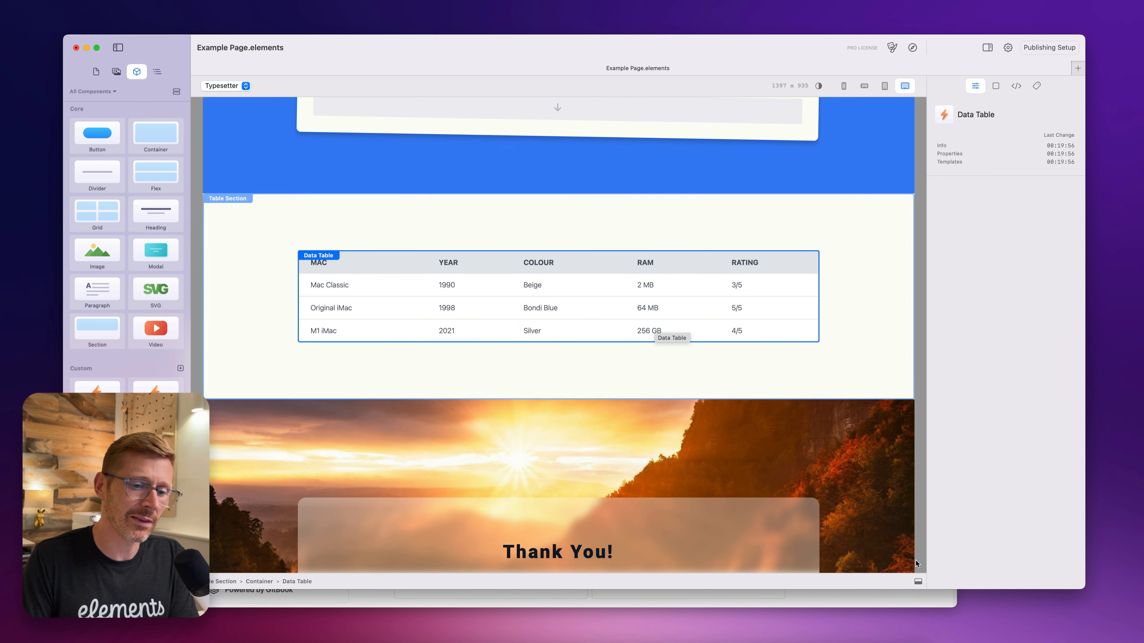
pyautogui.click(917, 582)
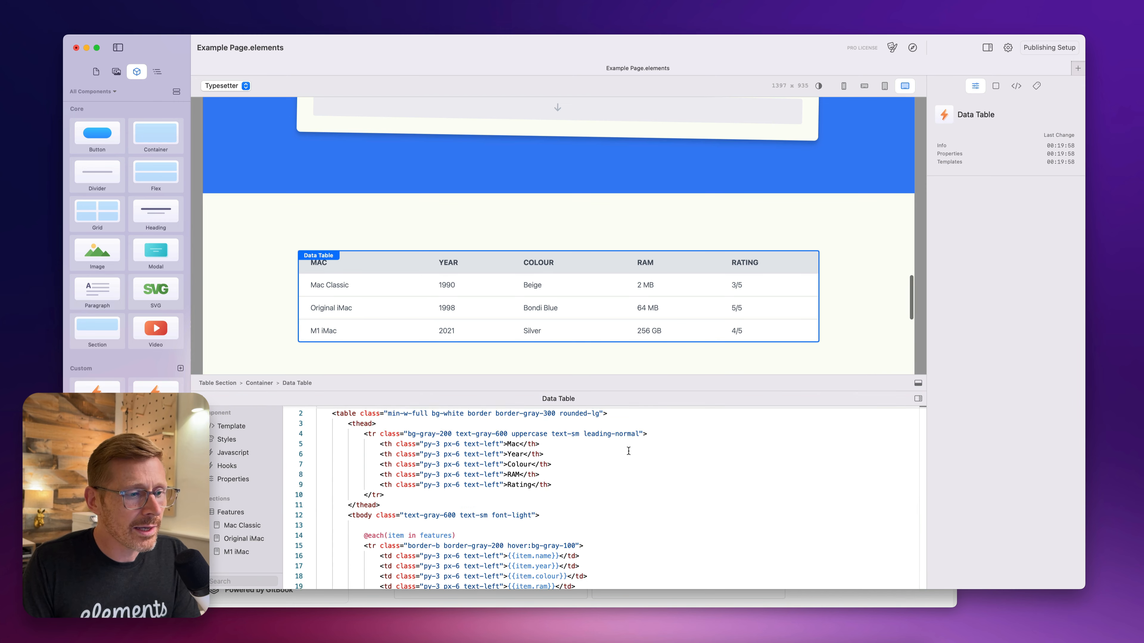
pyautogui.scroll(-2, 606, 327)
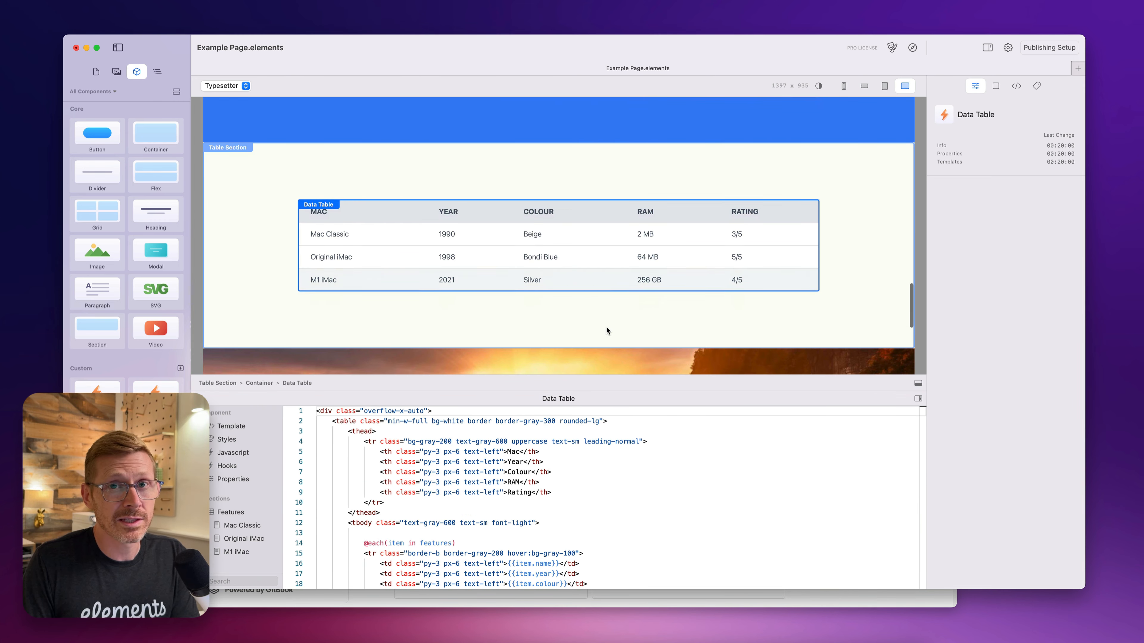
pyautogui.moveTo(645, 376); pyautogui.dragTo(645, 304)
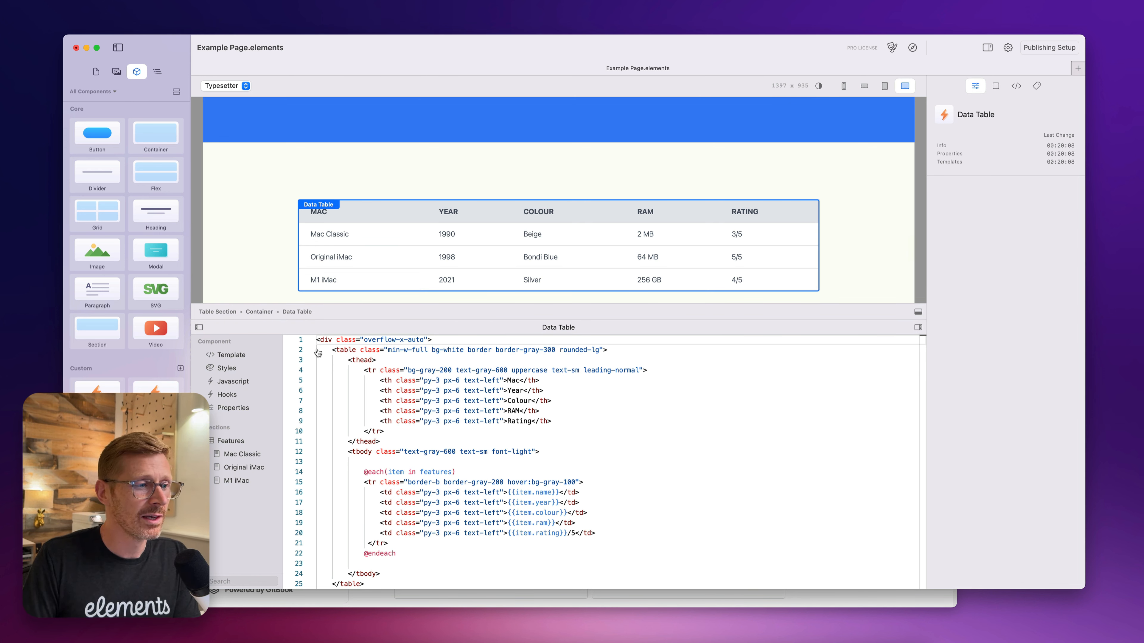
pyautogui.moveTo(316, 339); pyautogui.dragTo(490, 549)
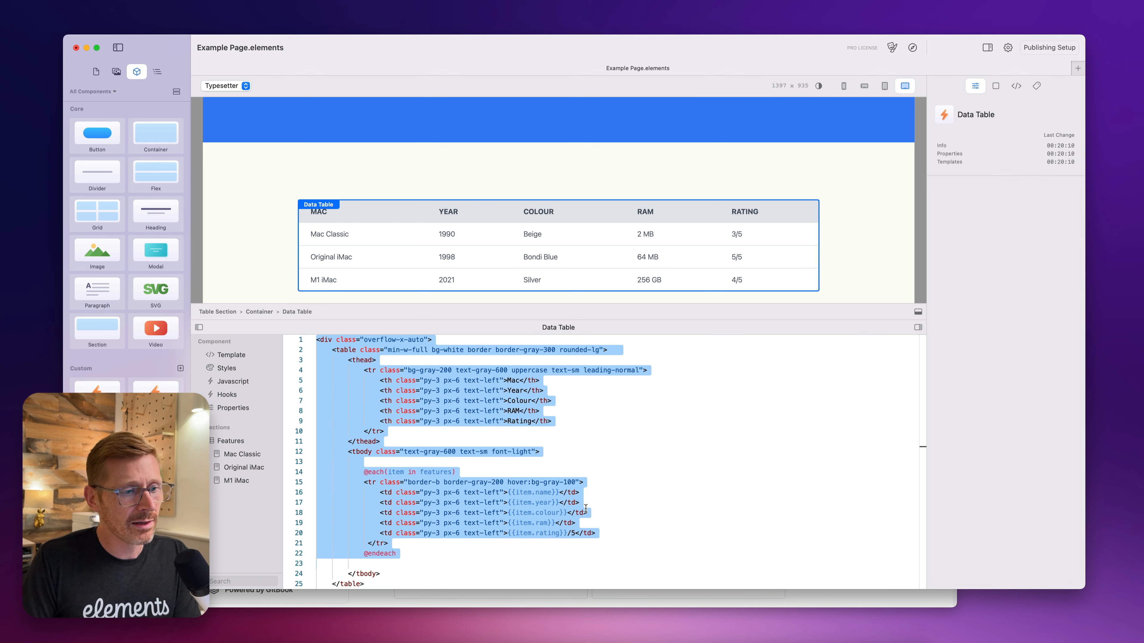
pyautogui.click(536, 442)
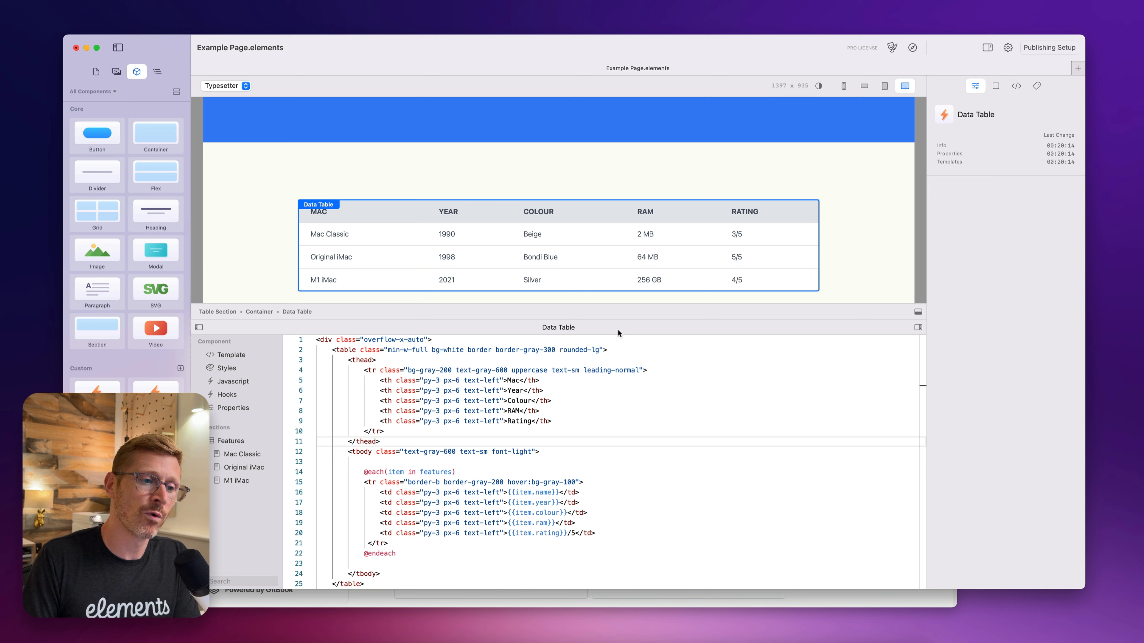
# Compare the Data Table's Template with its Properties and return to the Template
pyautogui.moveTo(617, 320); pyautogui.dragTo(617, 330)
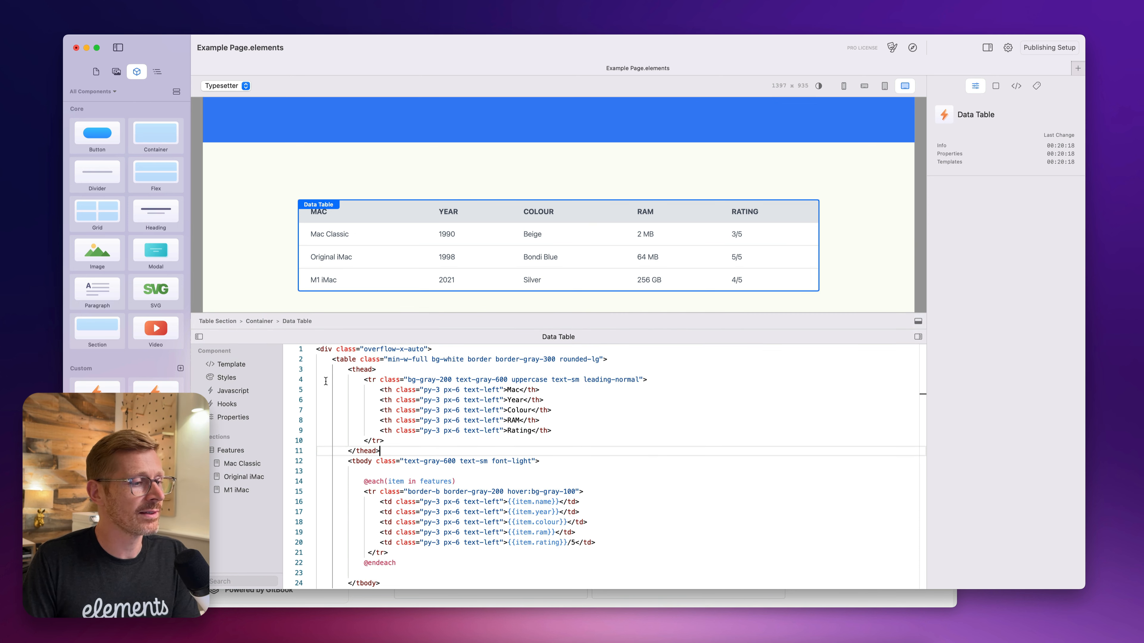
pyautogui.click(235, 365)
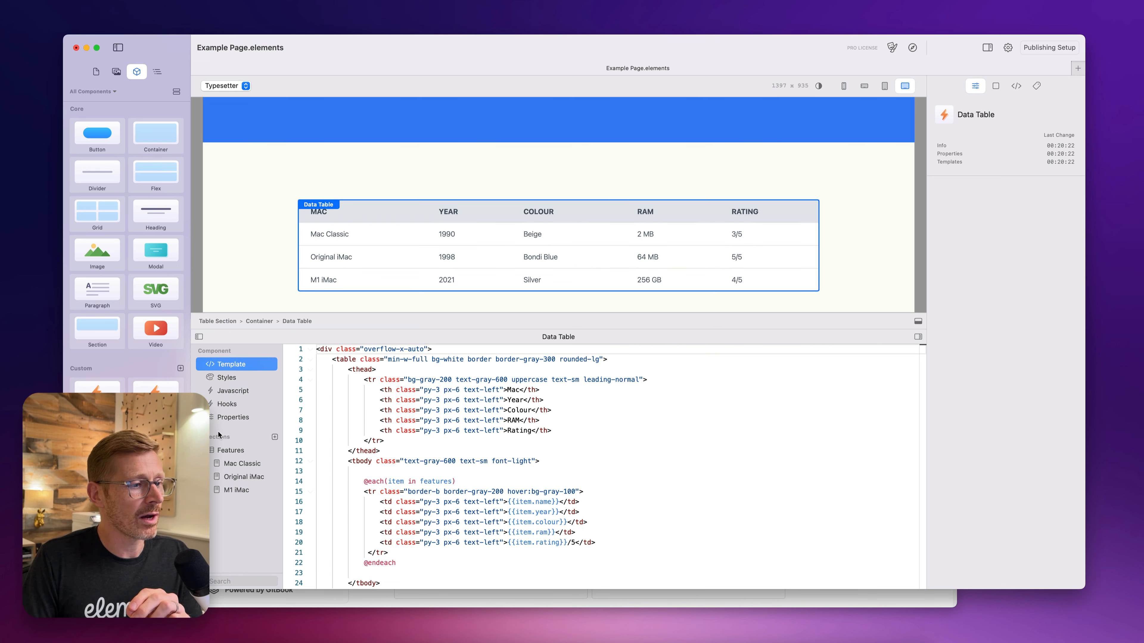
pyautogui.click(233, 417)
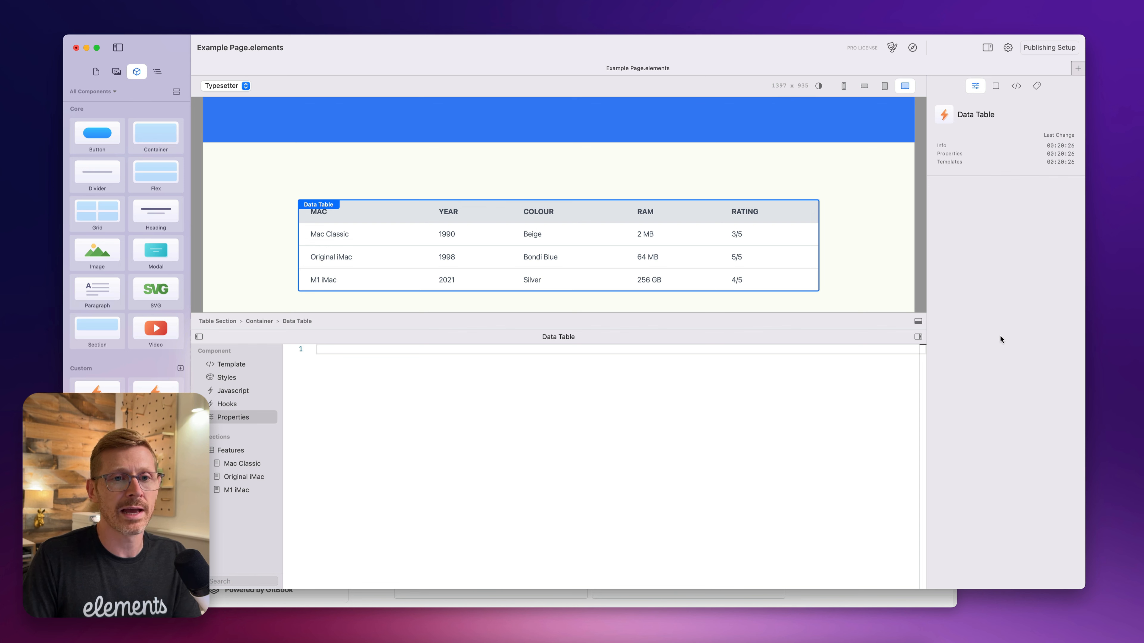
pyautogui.click(241, 365)
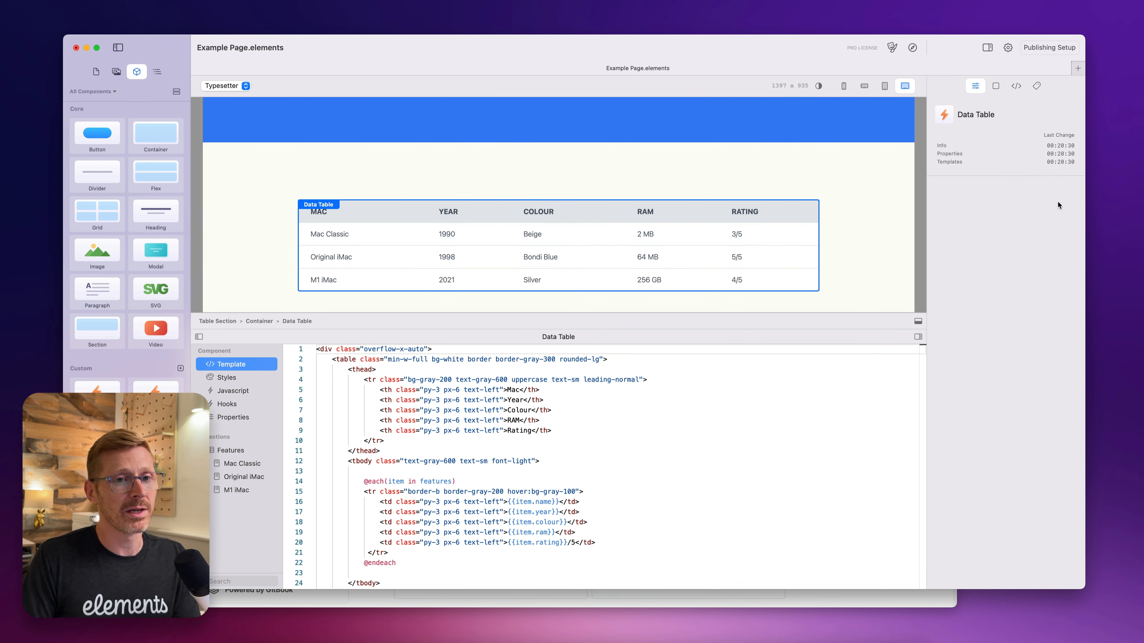
pyautogui.scroll(-3, 580, 234)
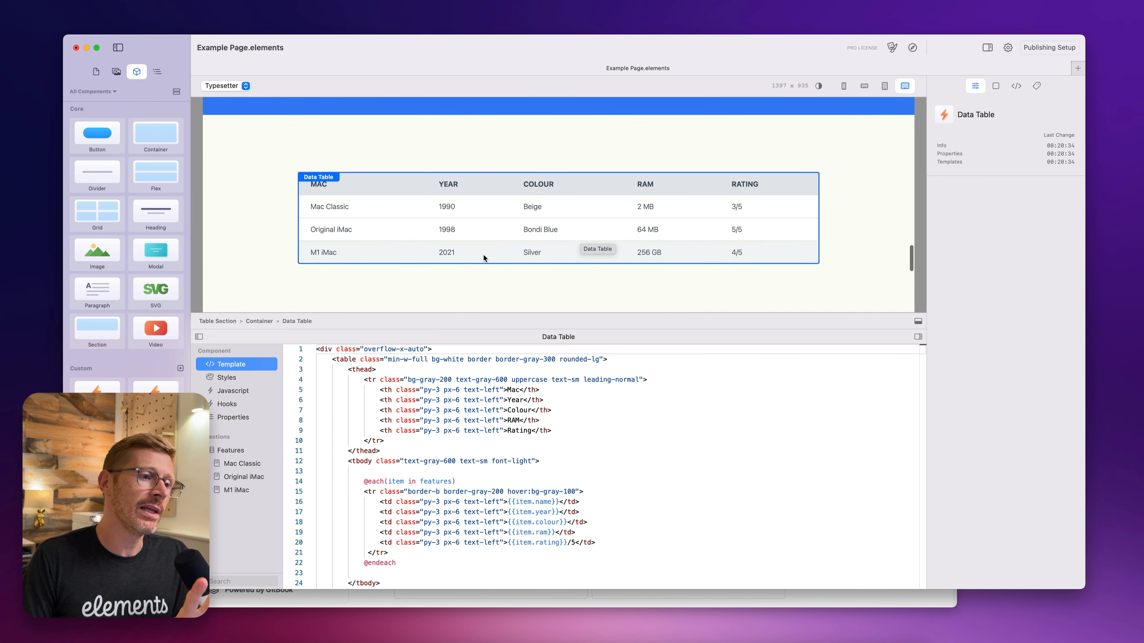
# Select the Simple Card, add a new collection to it, and remove that collection
pyautogui.moveTo(213, 439)
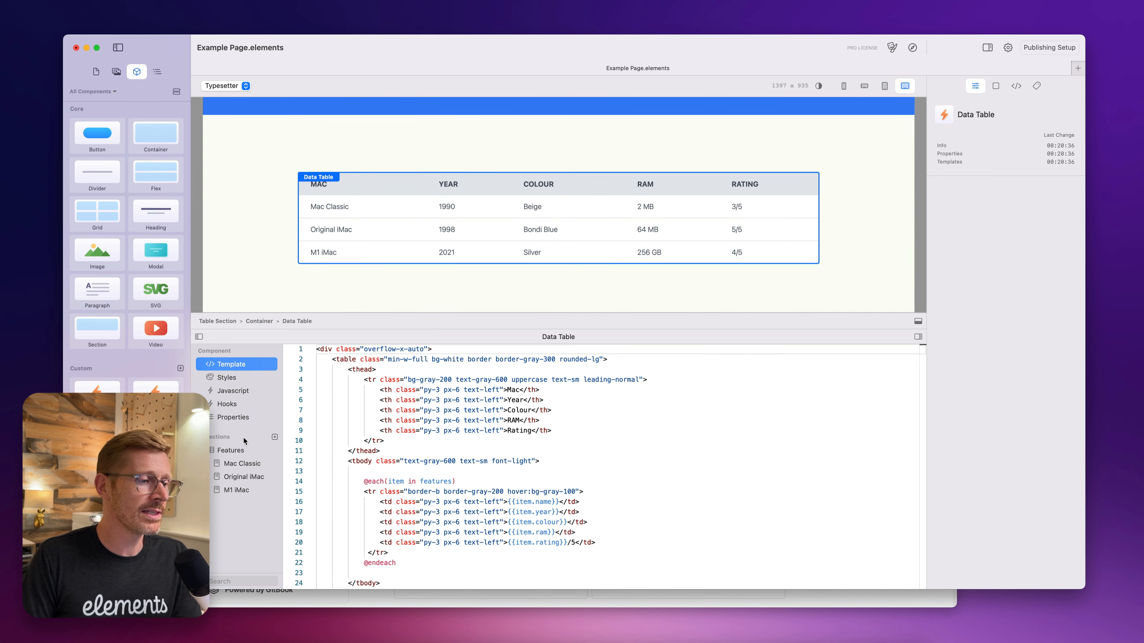
pyautogui.scroll(10, 481, 228)
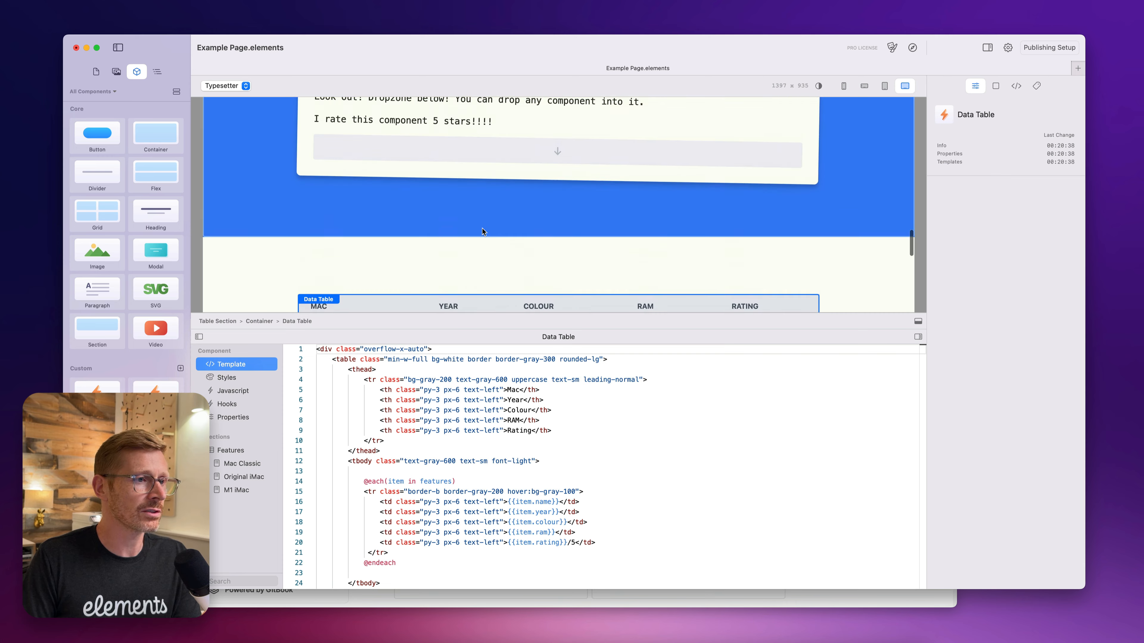
pyautogui.click(589, 157)
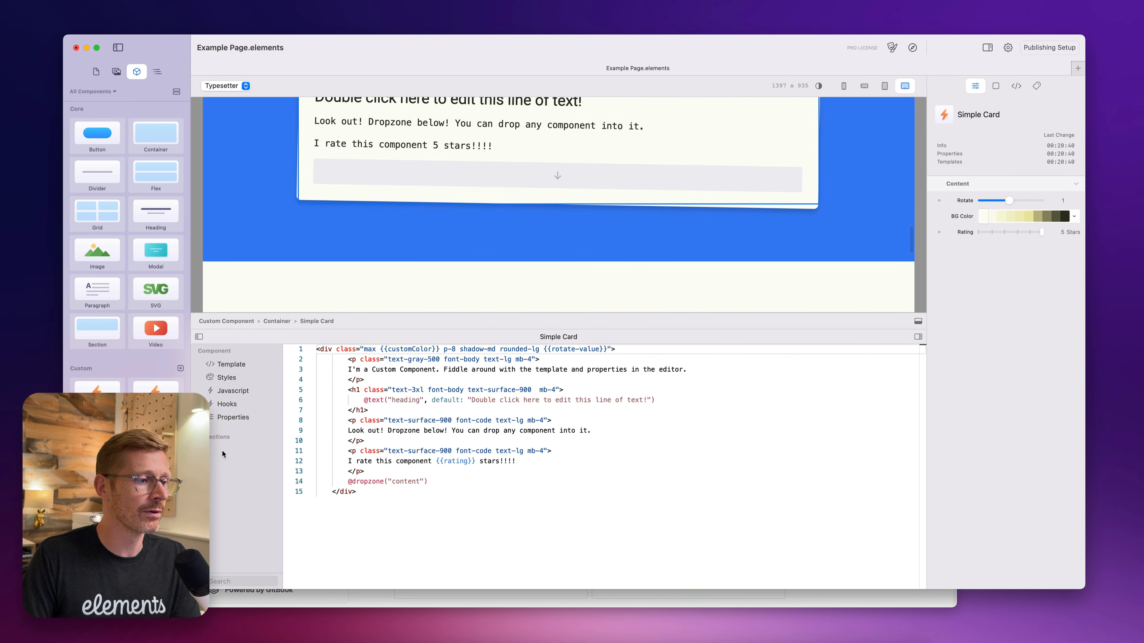
pyautogui.moveTo(274, 438)
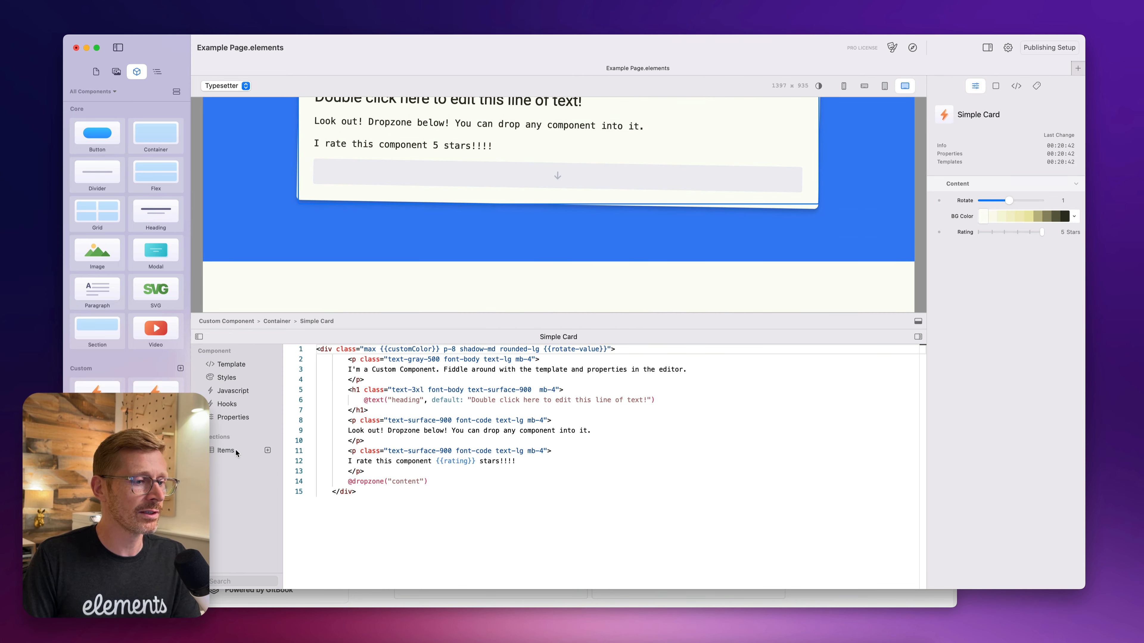
pyautogui.click(274, 437)
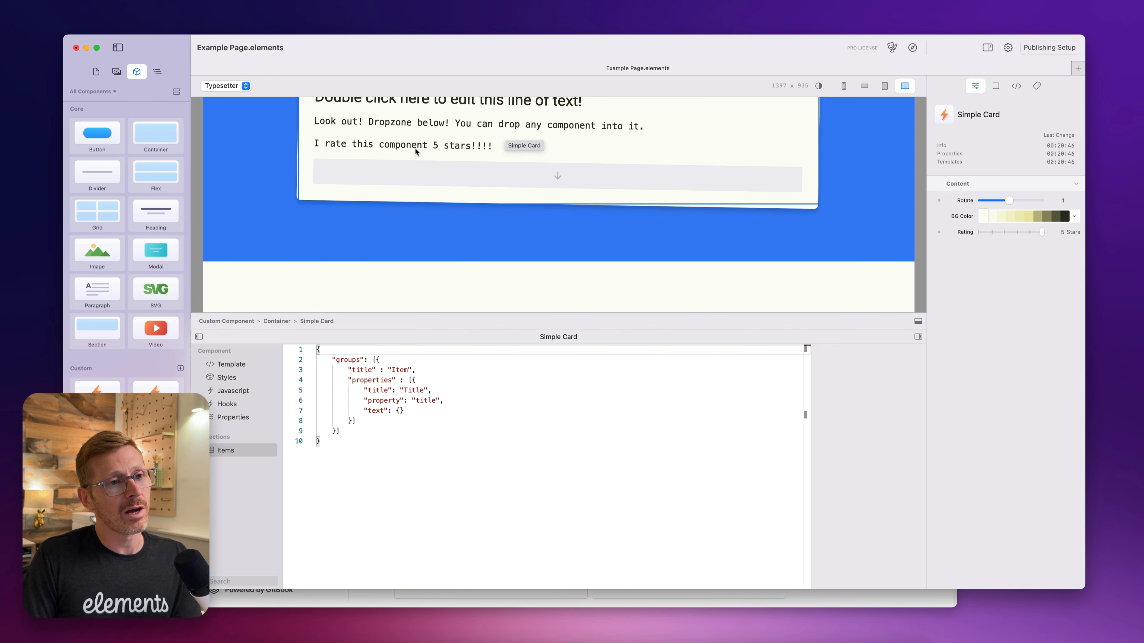
pyautogui.rightClick(234, 450)
pyautogui.click(270, 452)
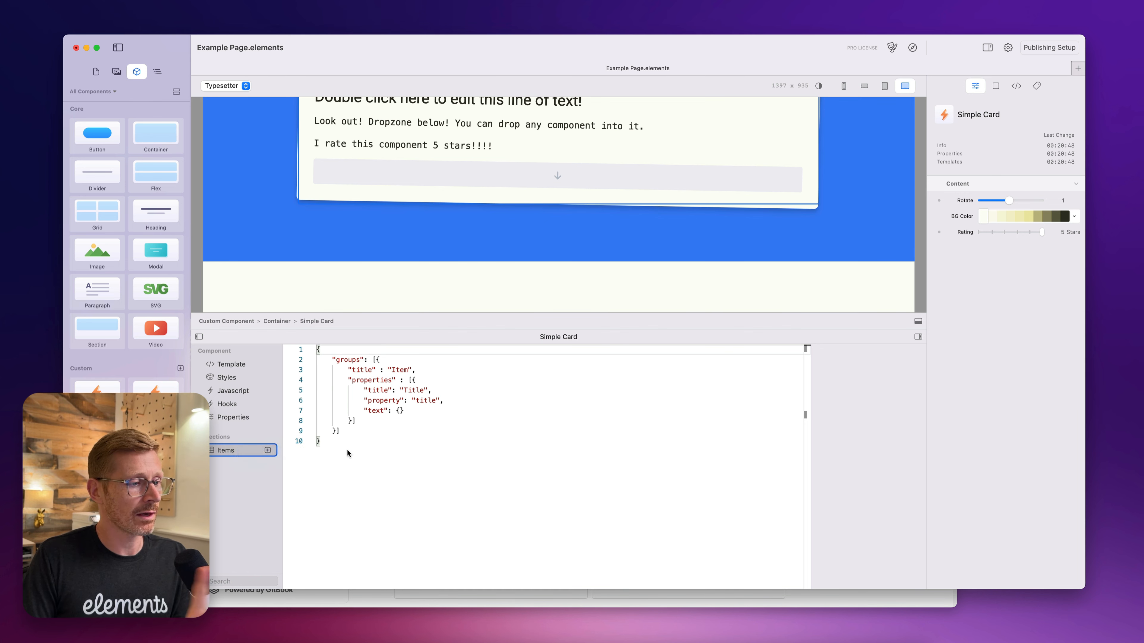
# Reselect the Data Table and view the JSON of its Features collection
pyautogui.scroll(-3, 523, 140)
pyautogui.click(478, 194)
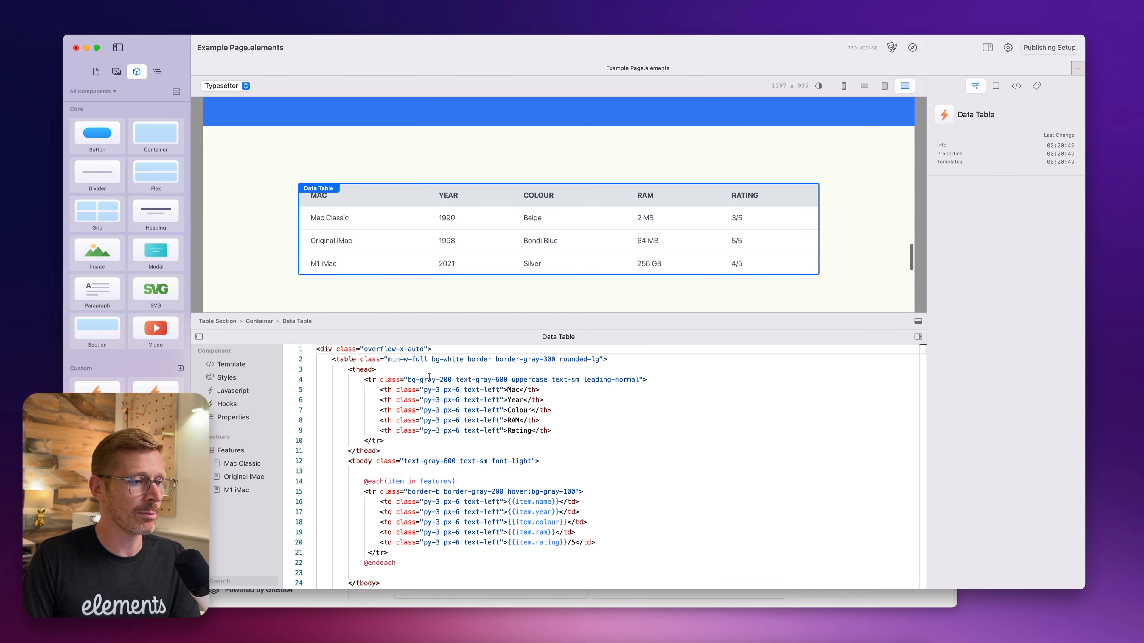
pyautogui.click(230, 451)
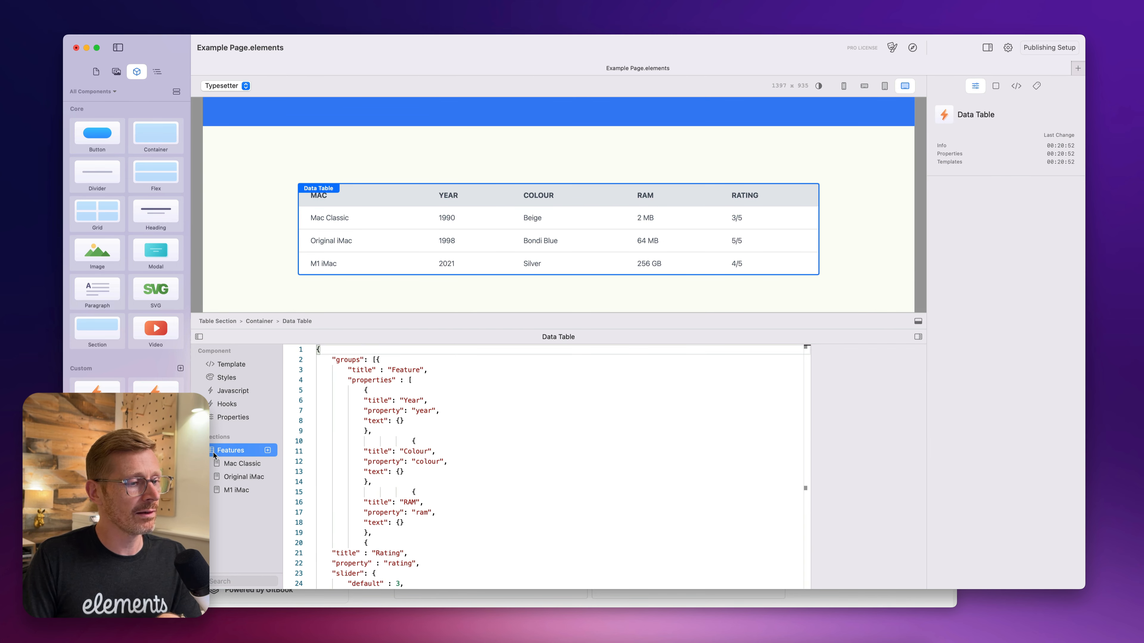
# Add a second collection to the Data Table and remove it
pyautogui.click(275, 437)
pyautogui.rightClick(228, 503)
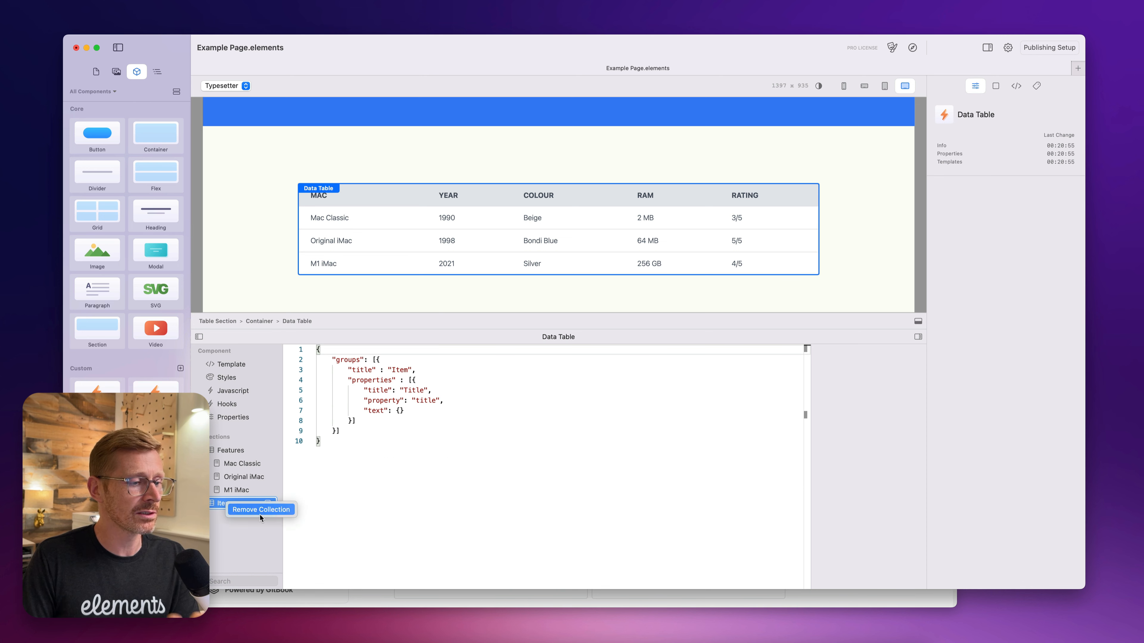
pyautogui.click(264, 509)
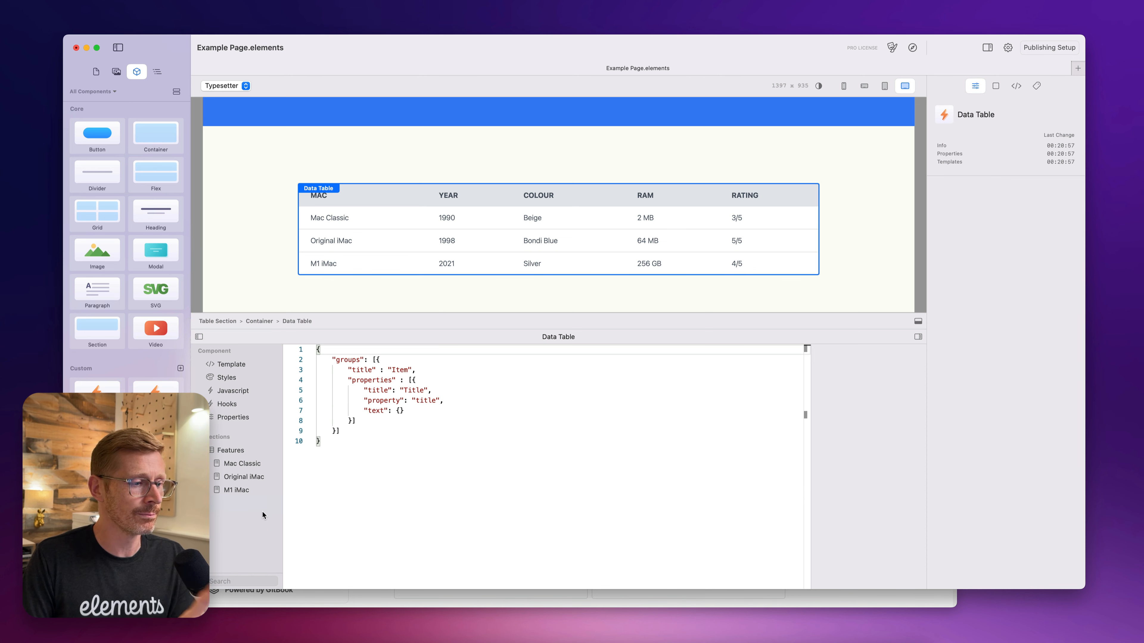
# Review the Features collection and the field values of its Mac Classic, Original iMac and M1 iMac items
pyautogui.click(250, 450)
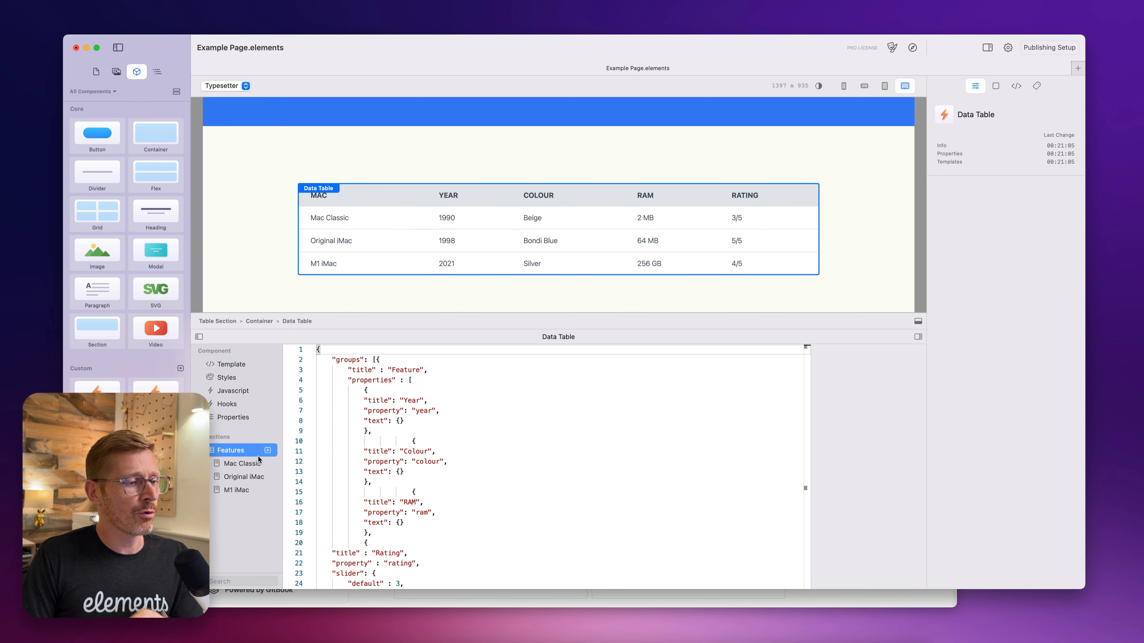
pyautogui.click(243, 464)
pyautogui.click(247, 478)
pyautogui.click(243, 492)
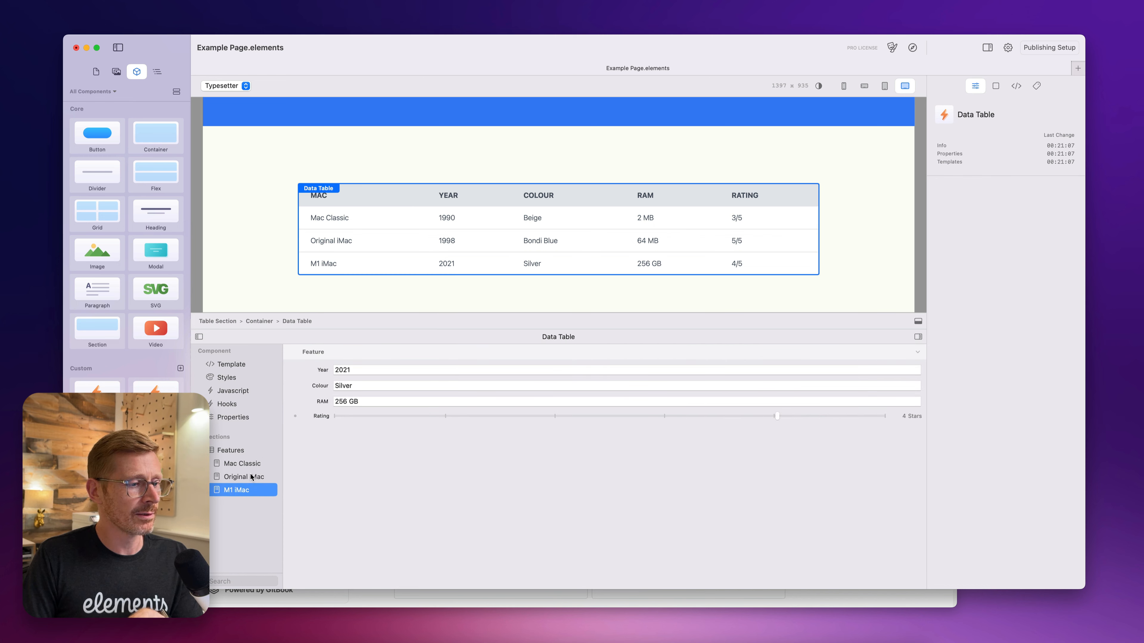
pyautogui.click(247, 477)
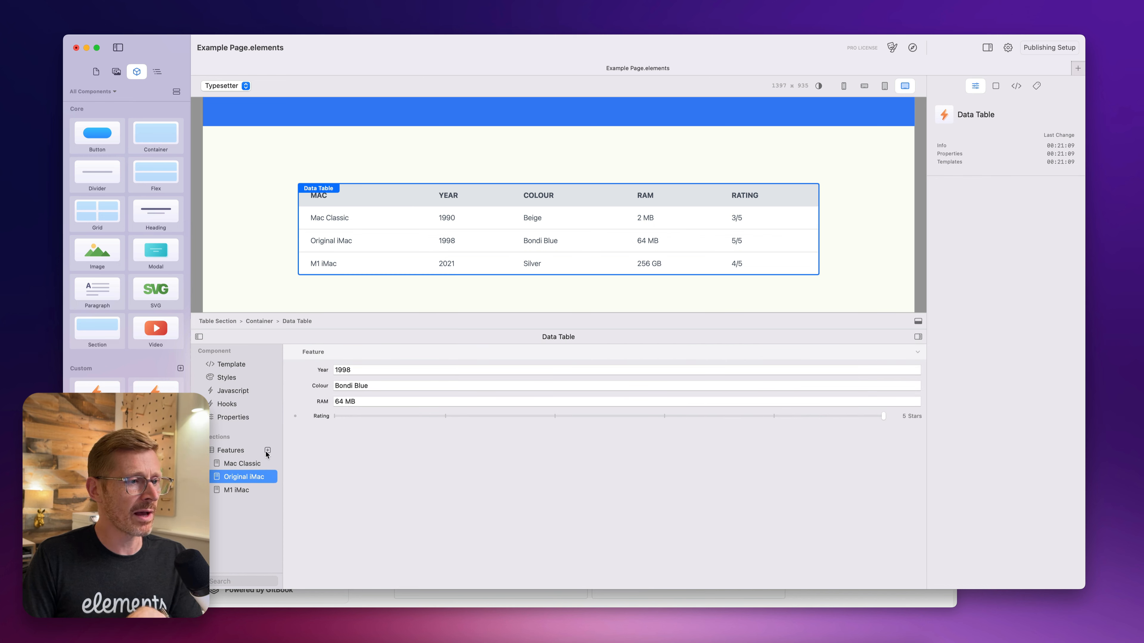
# Add a new item to the Data Table's Features collection
pyautogui.click(267, 450)
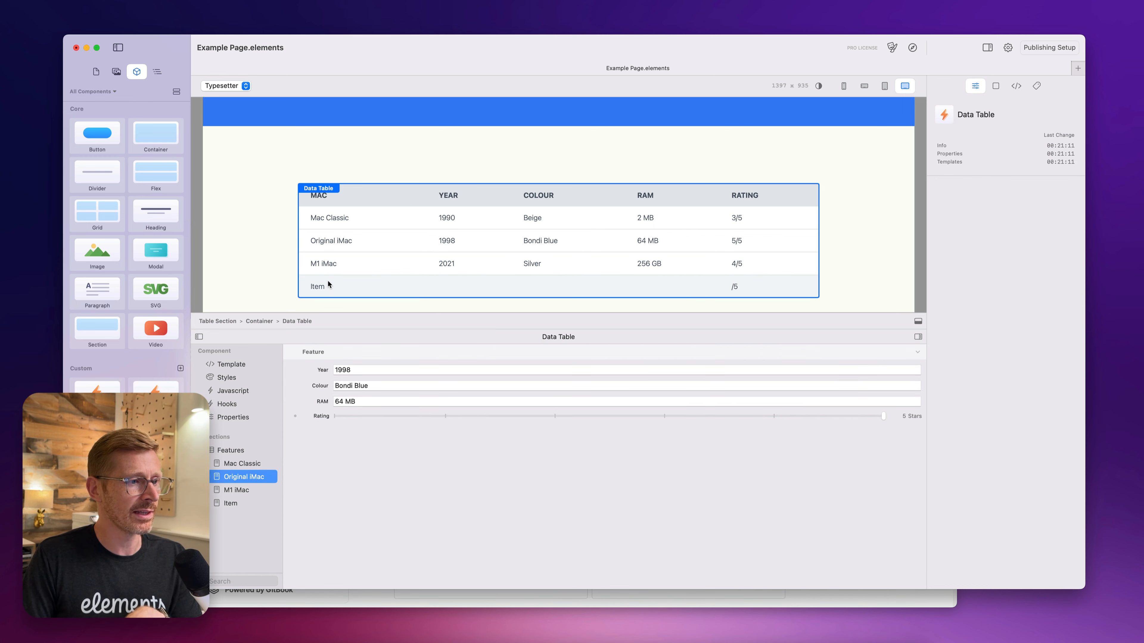
# Step through the Mac Classic, Original iMac and M1 iMac items and inspect the M1 iMac's Year, Colour and RAM fields
pyautogui.click(244, 463)
pyautogui.click(244, 477)
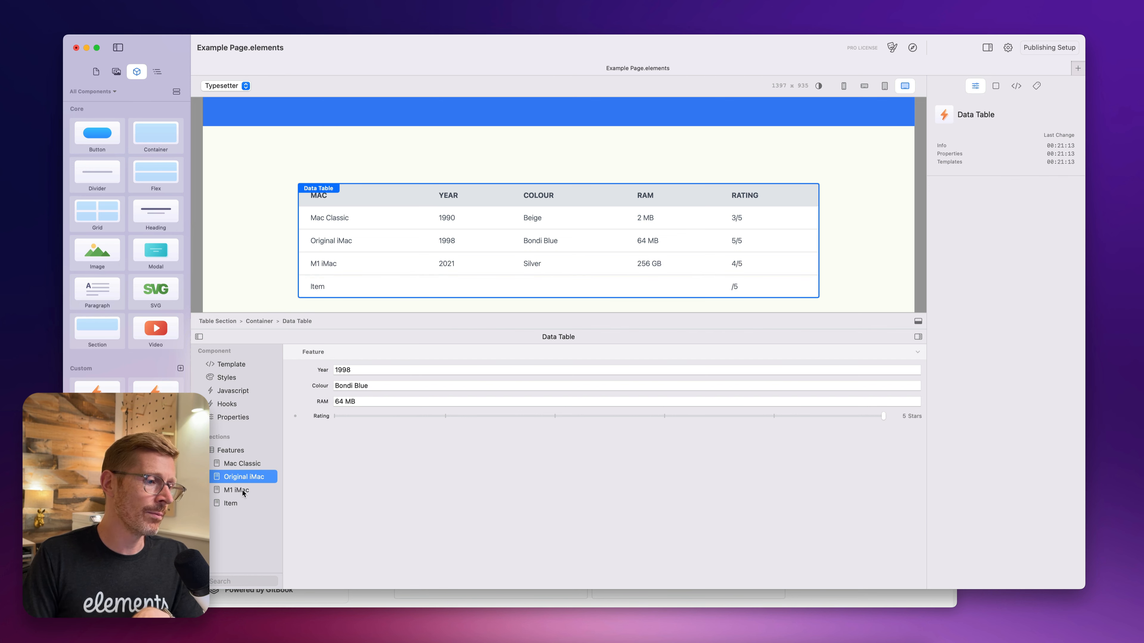
pyautogui.click(243, 491)
pyautogui.click(347, 371)
pyautogui.press('Tab')
pyautogui.press('Tab')
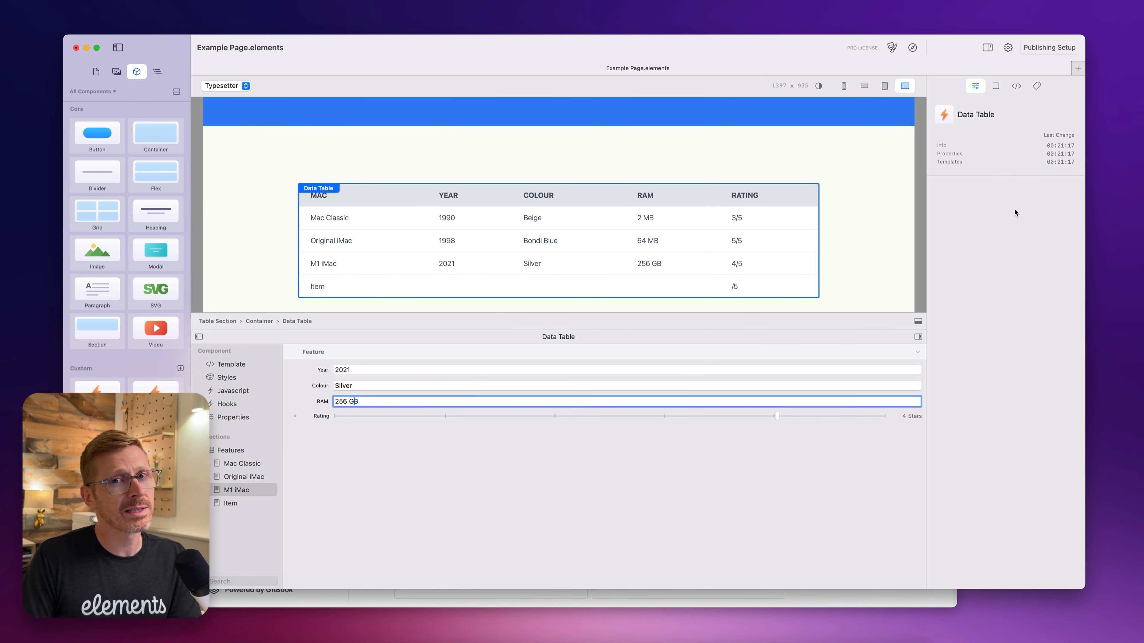
# Reselect the Data Table on the page and view the Mac Classic item's fields
pyautogui.scroll(3, 846, 191)
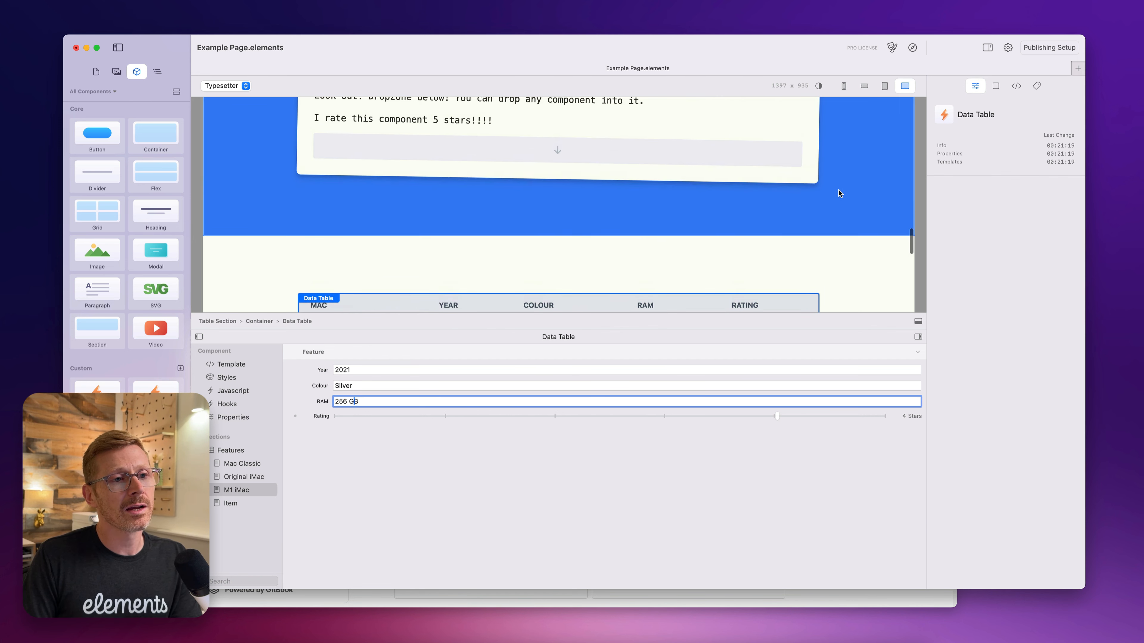
pyautogui.click(790, 159)
pyautogui.scroll(-3, 752, 285)
pyautogui.click(766, 253)
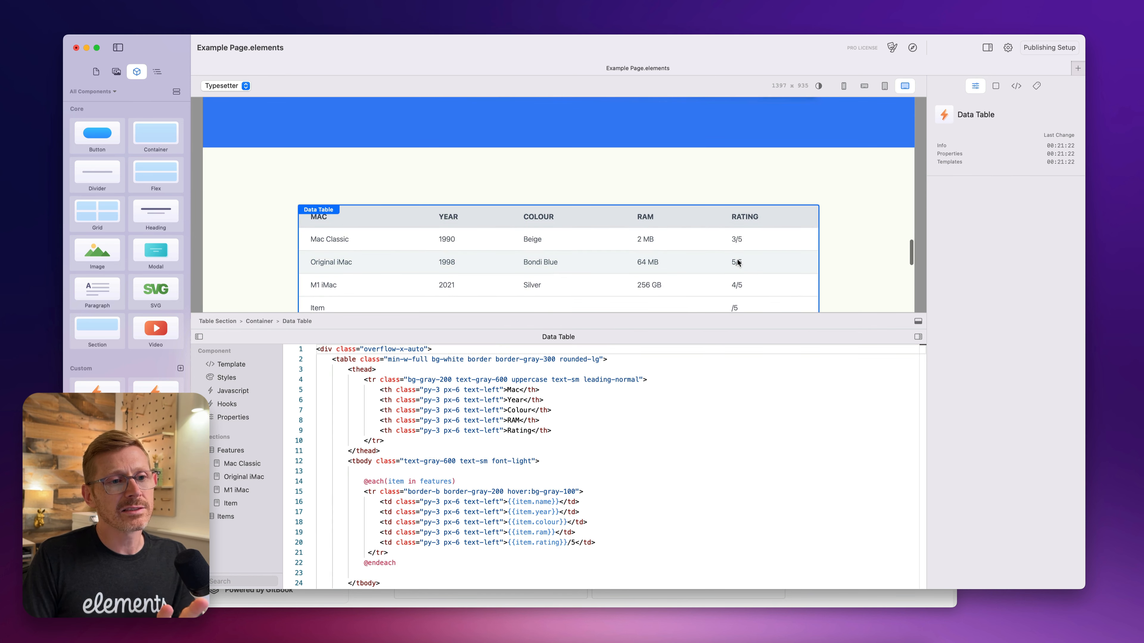
pyautogui.click(242, 464)
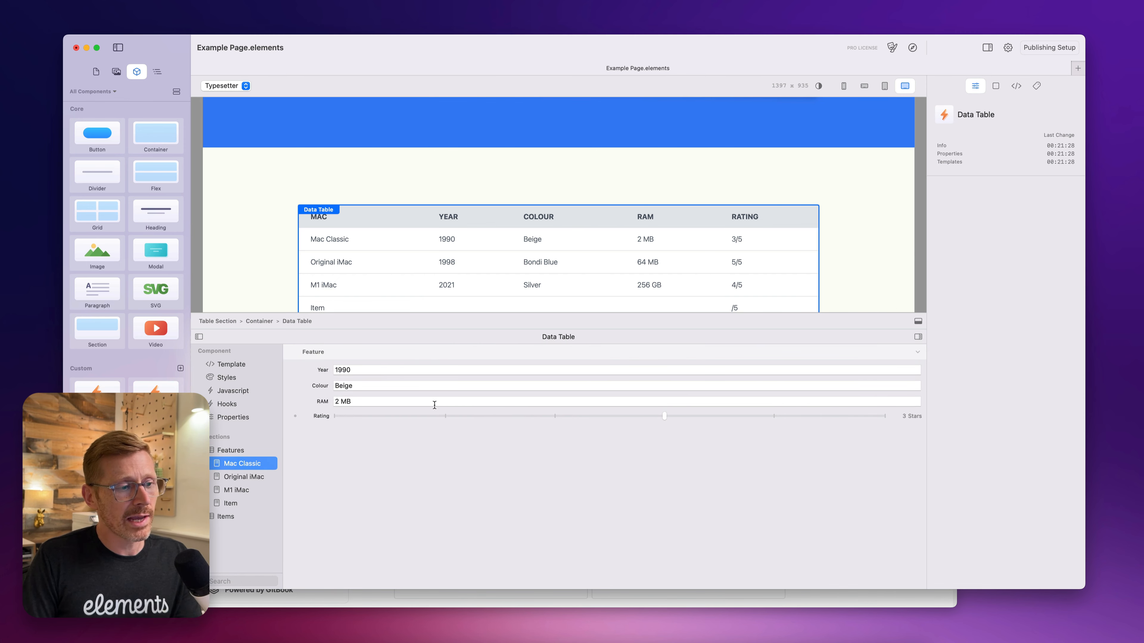
# Examine the Features collection's JSON from the Feature group through the Rating slider definition
pyautogui.click(230, 451)
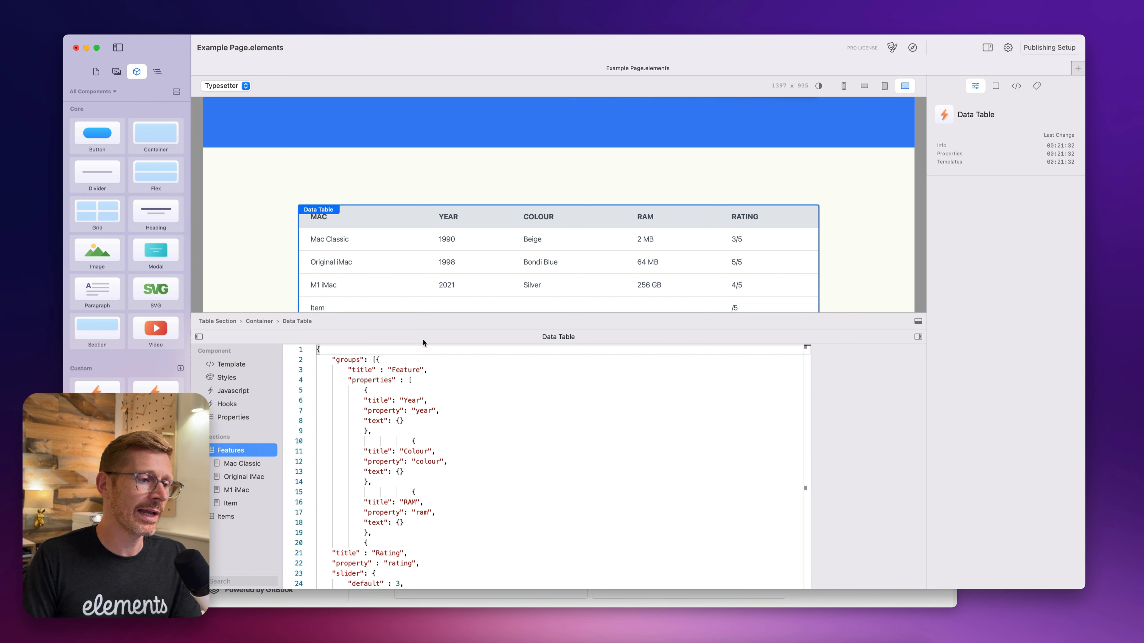
pyautogui.click(427, 368)
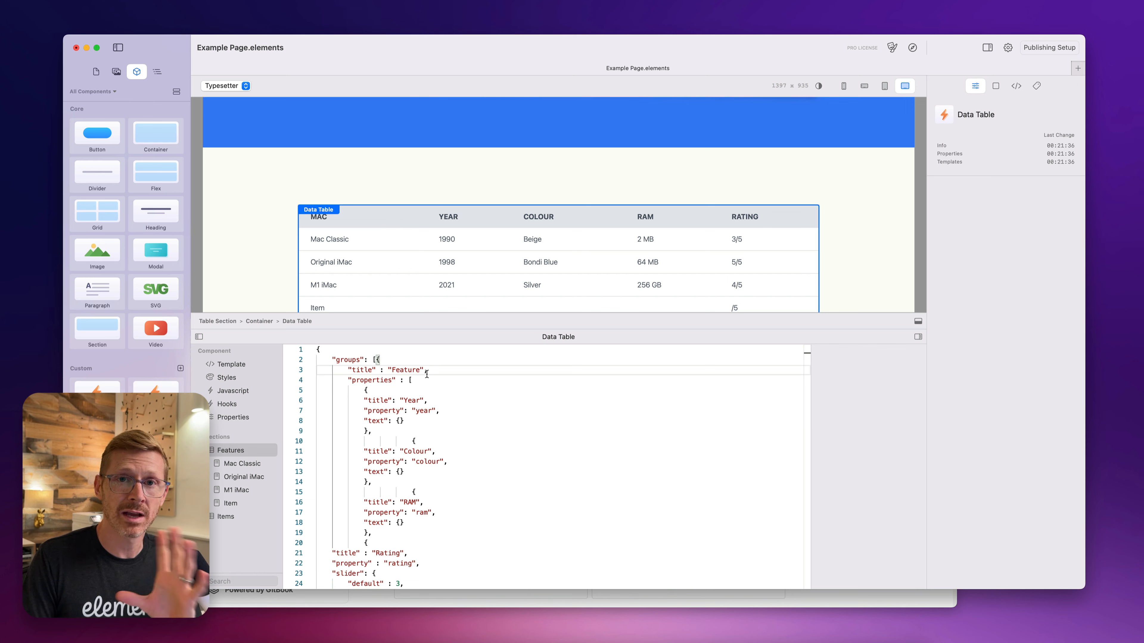
pyautogui.scroll(3, 620, 177)
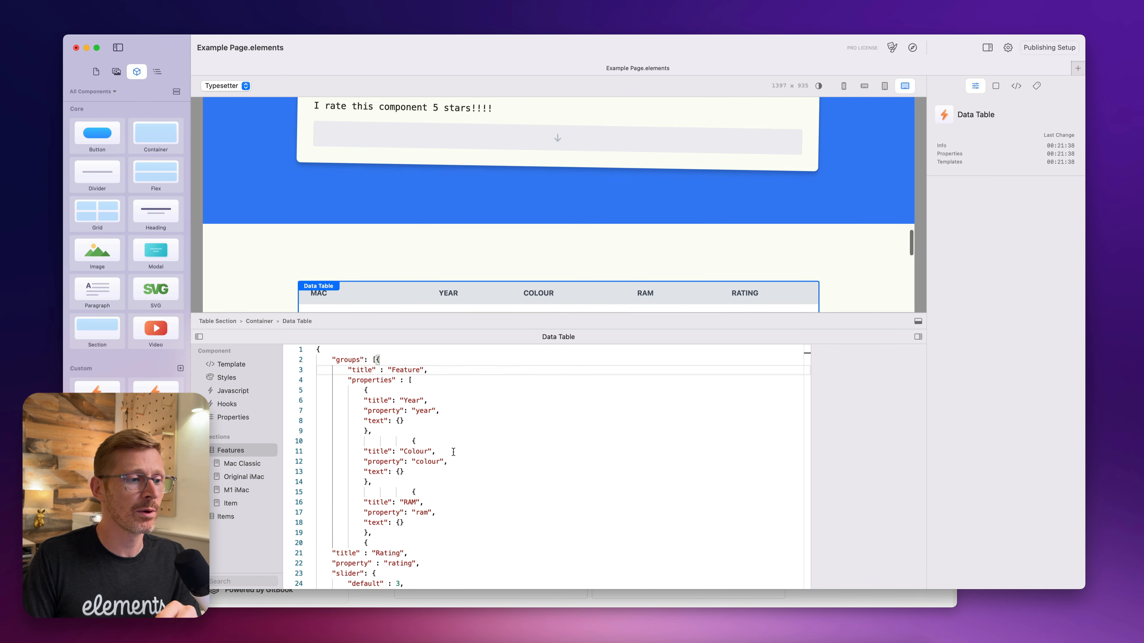
pyautogui.scroll(-5, 559, 451)
pyautogui.scroll(-3, 646, 272)
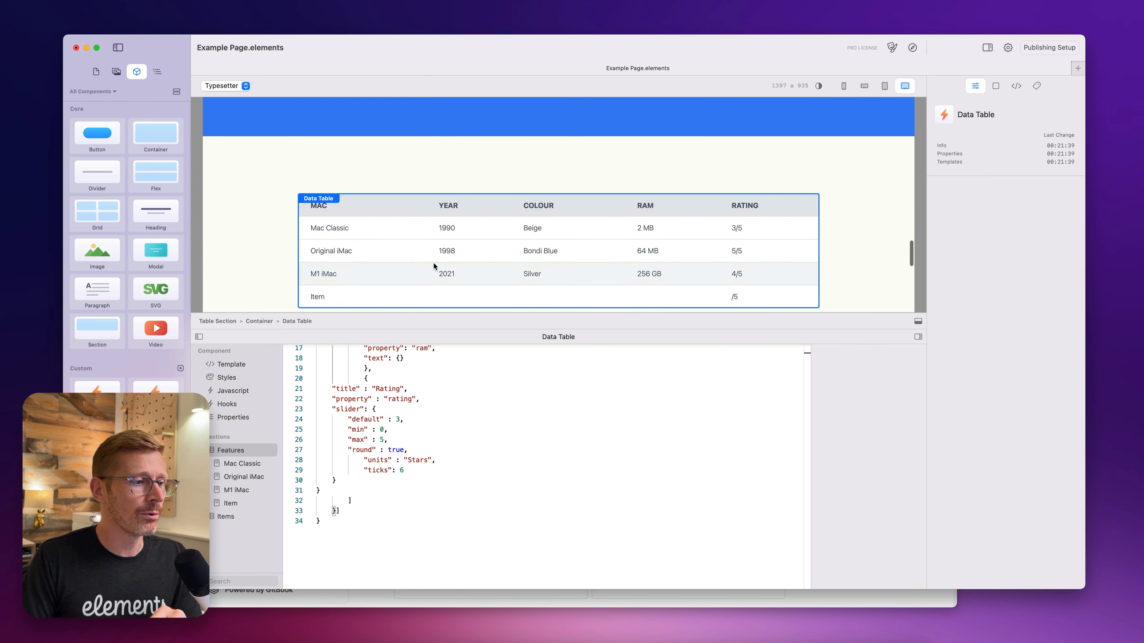
# Compare the field values of the Original iMac and Mac Classic items
pyautogui.click(236, 476)
pyautogui.click(239, 464)
pyautogui.click(367, 372)
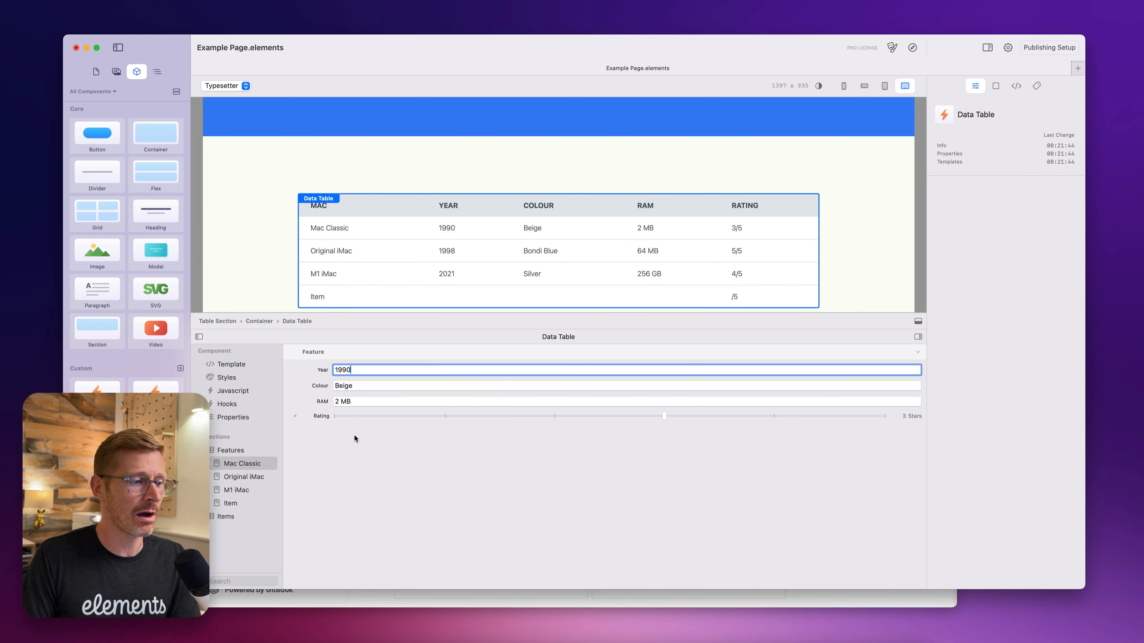
pyautogui.click(241, 478)
pyautogui.click(234, 464)
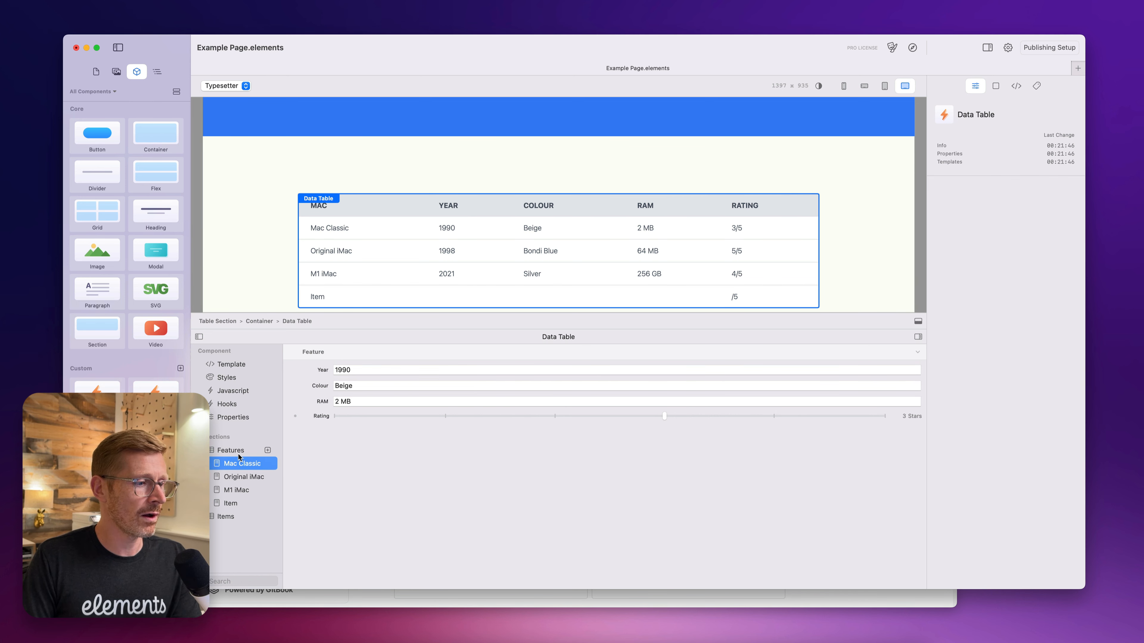
# Highlight the Rating slider definition in the Features collection's JSON and compare it with the Simple Card on the page
pyautogui.click(231, 450)
pyautogui.scroll(2, 329, 397)
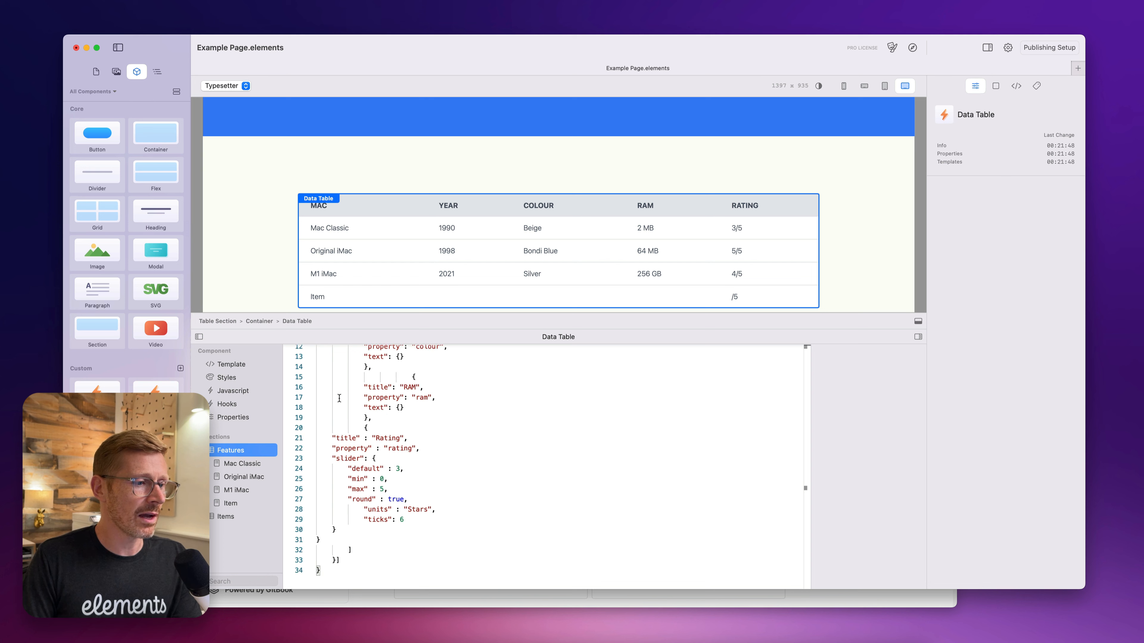
pyautogui.moveTo(361, 424); pyautogui.dragTo(431, 527)
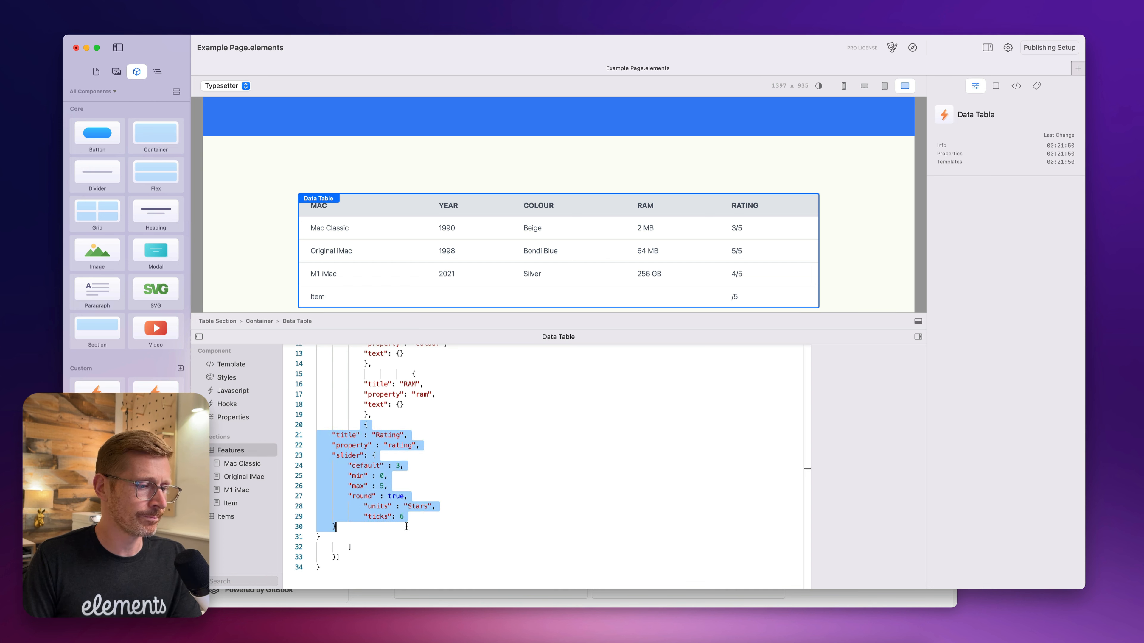
pyautogui.click(366, 425)
pyautogui.moveTo(364, 425); pyautogui.dragTo(401, 537)
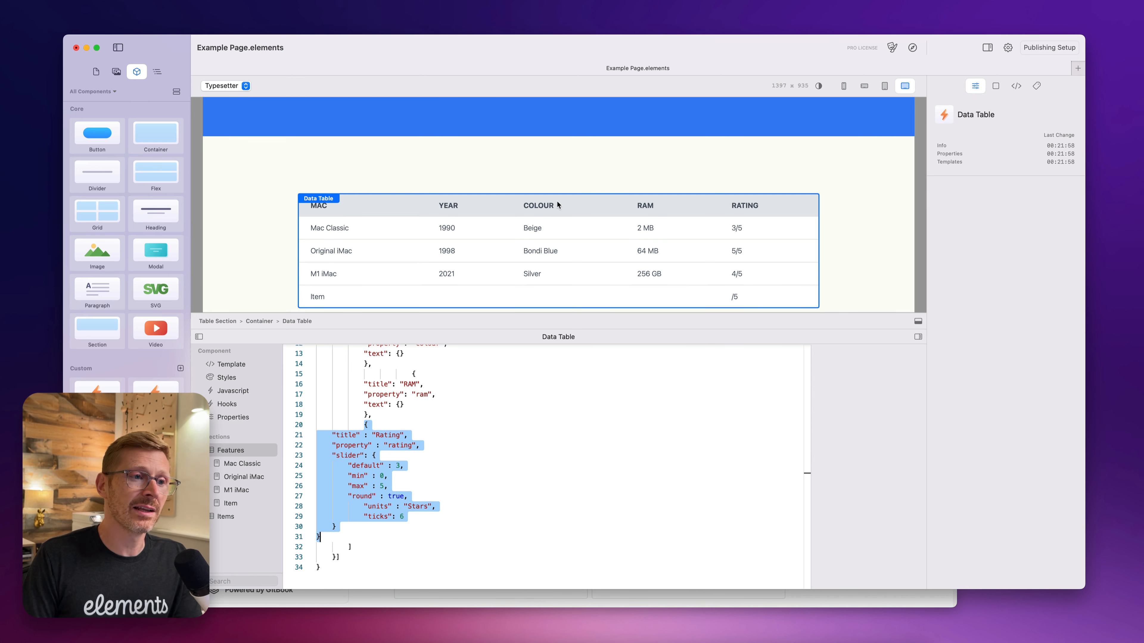
pyautogui.scroll(5, 557, 201)
pyautogui.scroll(-2, 427, 473)
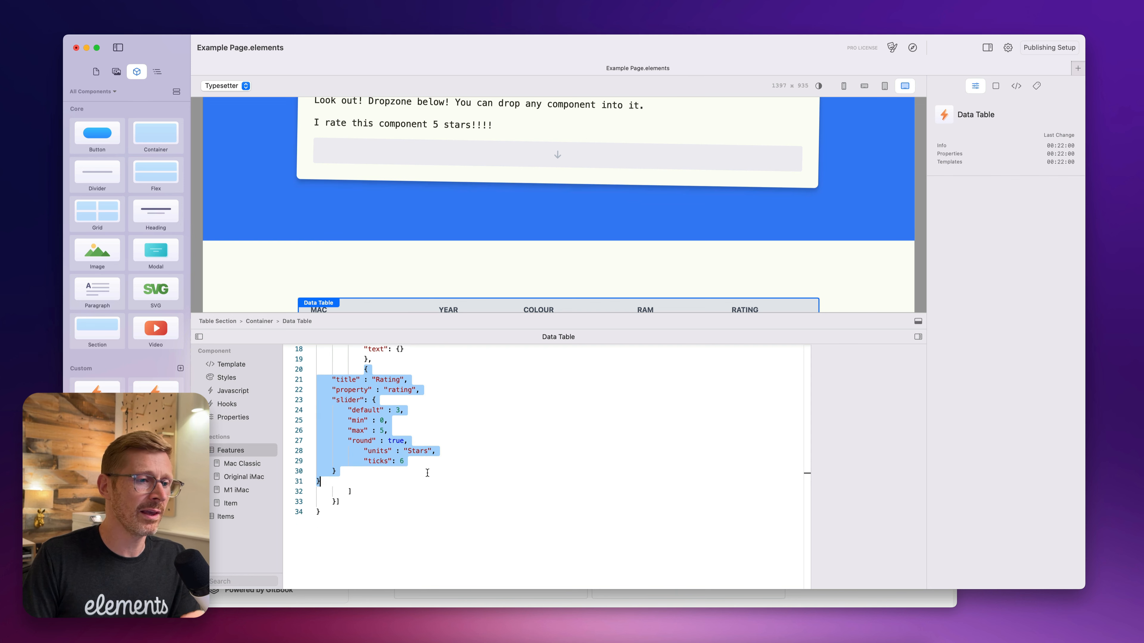
pyautogui.scroll(-2, 523, 309)
# Compare the fields of the Mac Classic and M1 iMac items with those of the new blank item
pyautogui.click(241, 464)
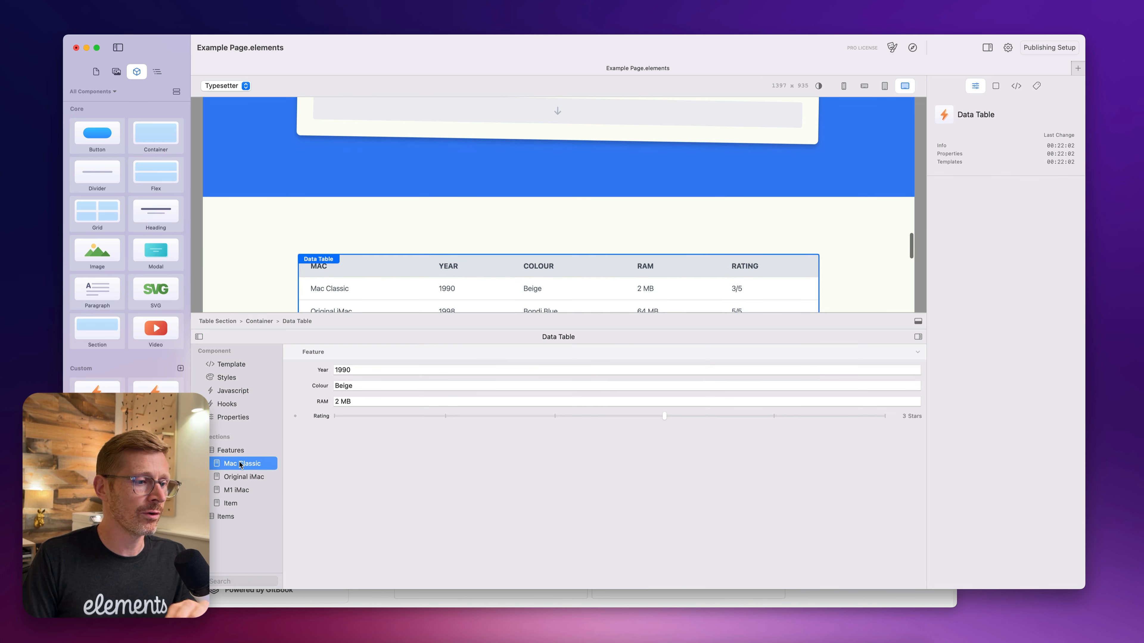
pyautogui.click(229, 504)
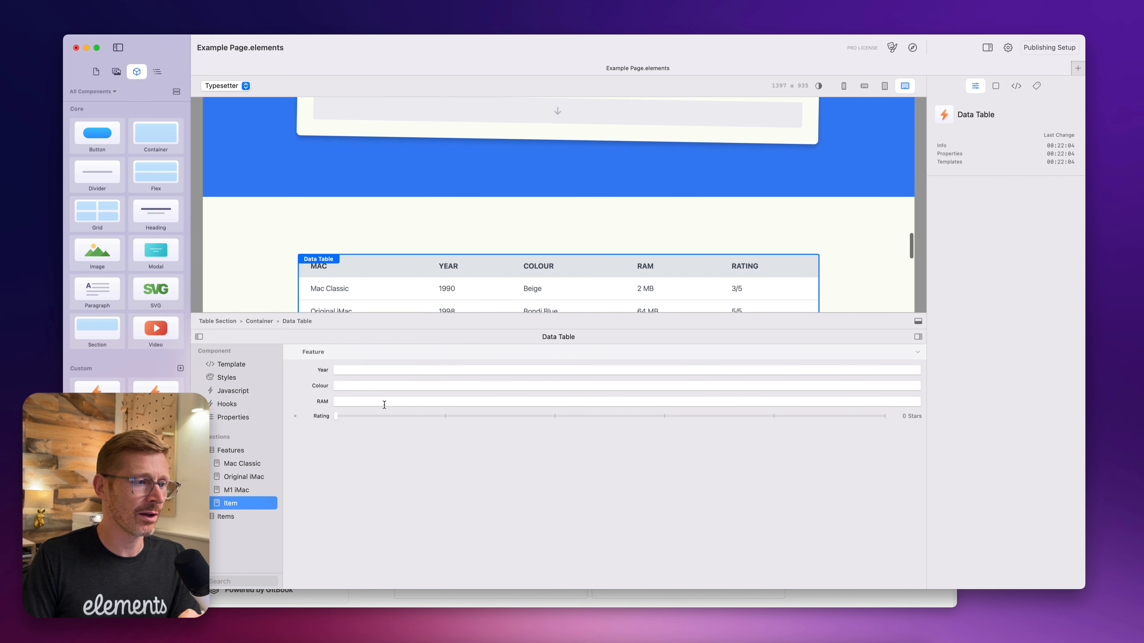
pyautogui.scroll(-2, 377, 295)
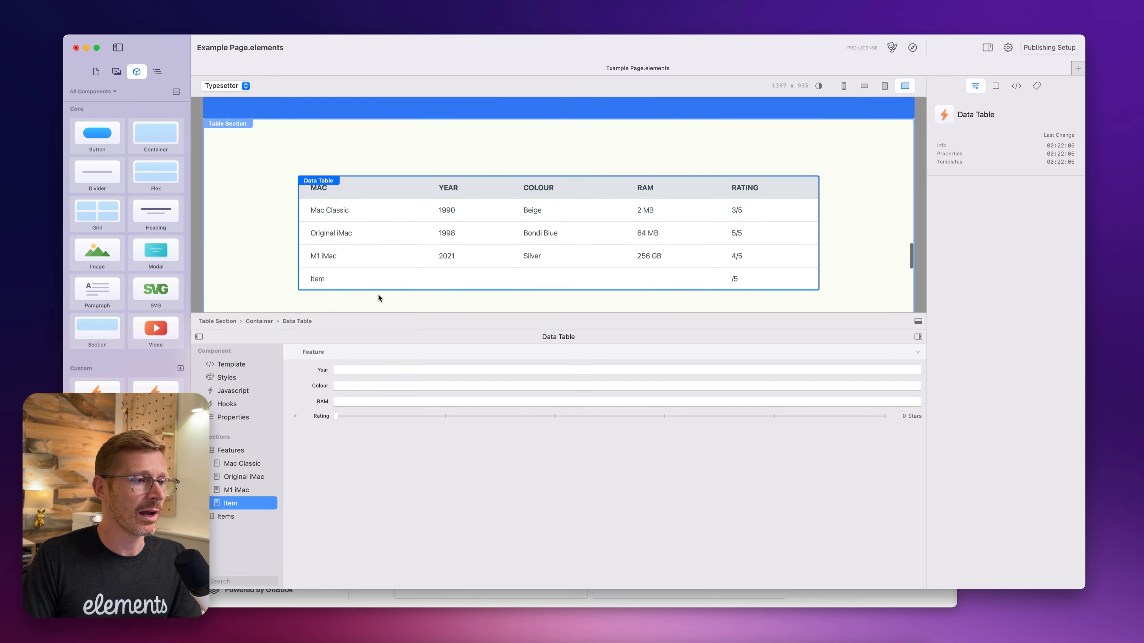
pyautogui.click(354, 371)
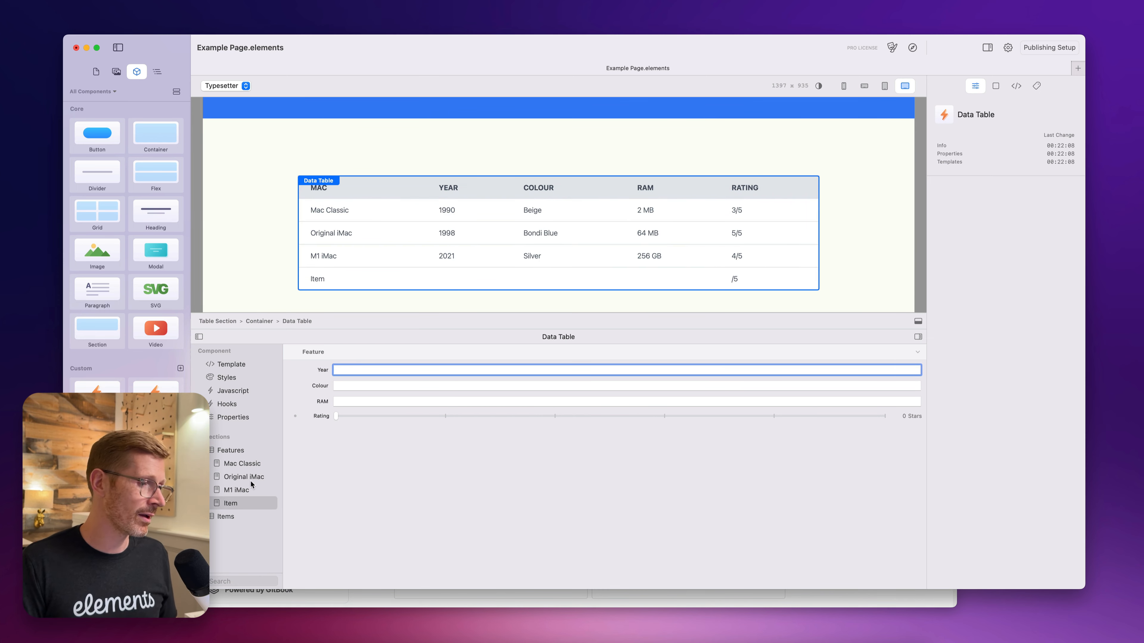
pyautogui.click(234, 489)
# Fill in the new item with year 2024, colour Red, RAM 100MB and a rating of 1 star
pyautogui.click(238, 503)
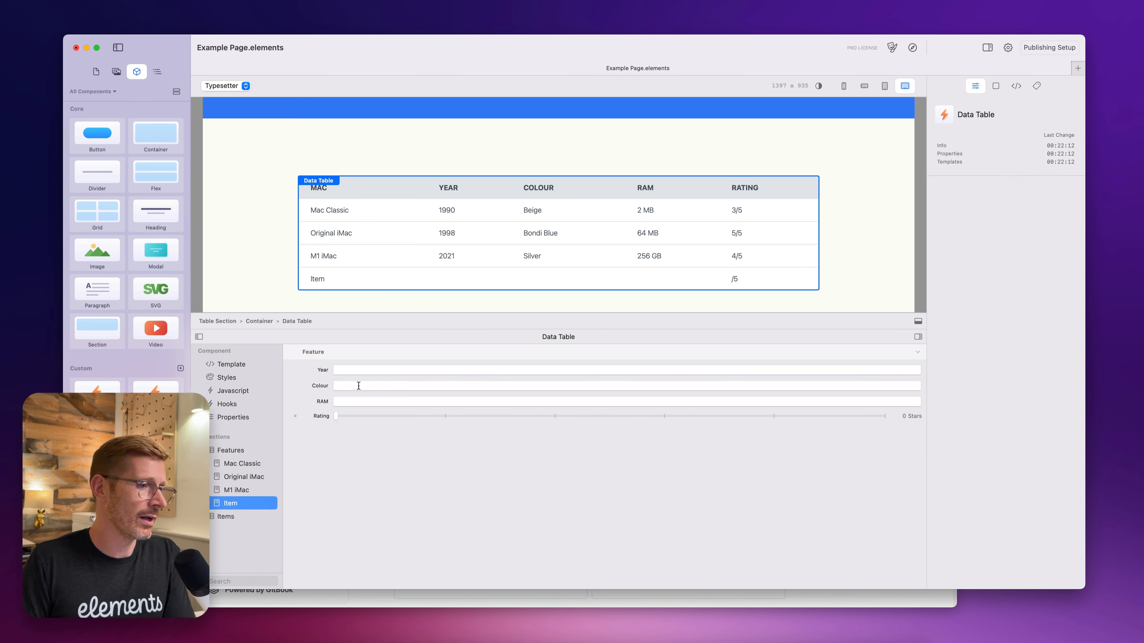
pyautogui.click(360, 369)
pyautogui.write('dlwjsdfsdfsd')
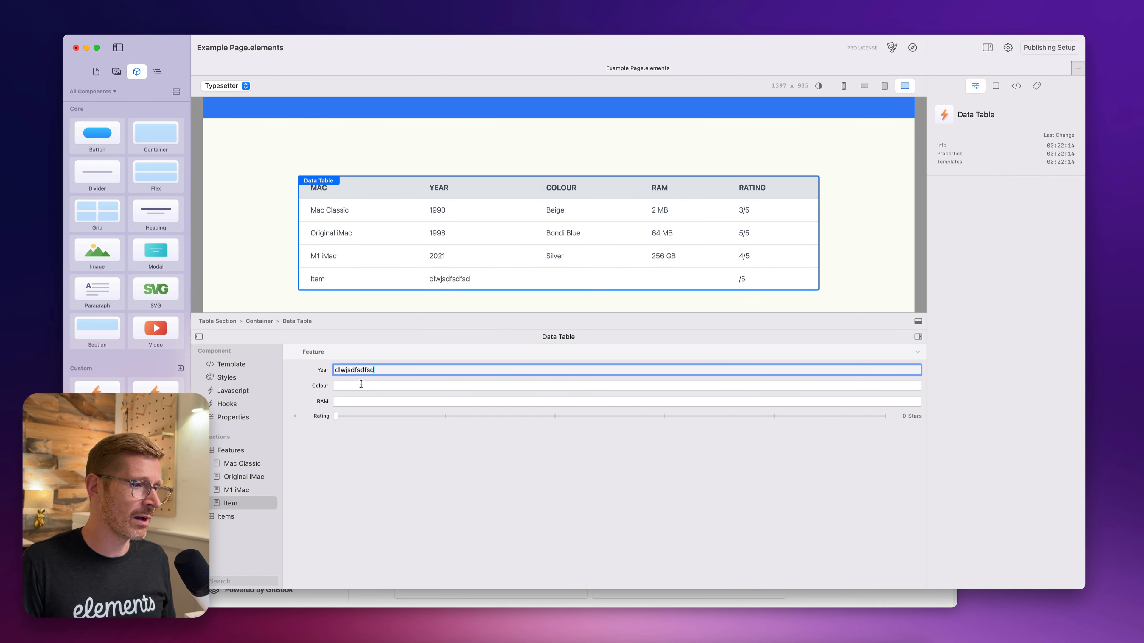
pyautogui.press('super+a')
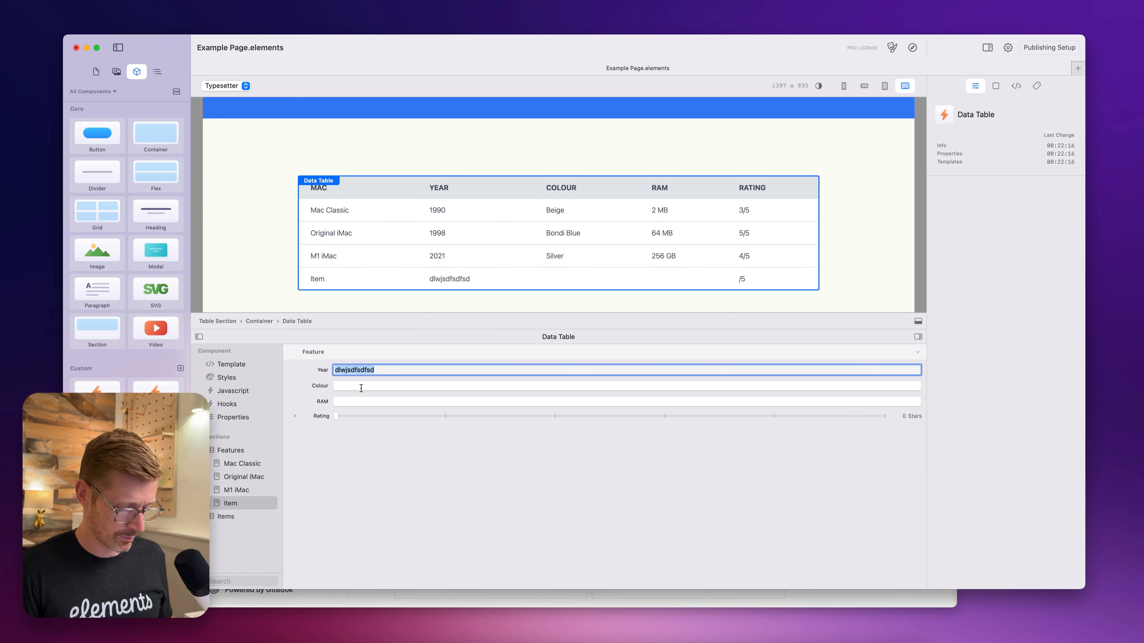
pyautogui.write('2024')
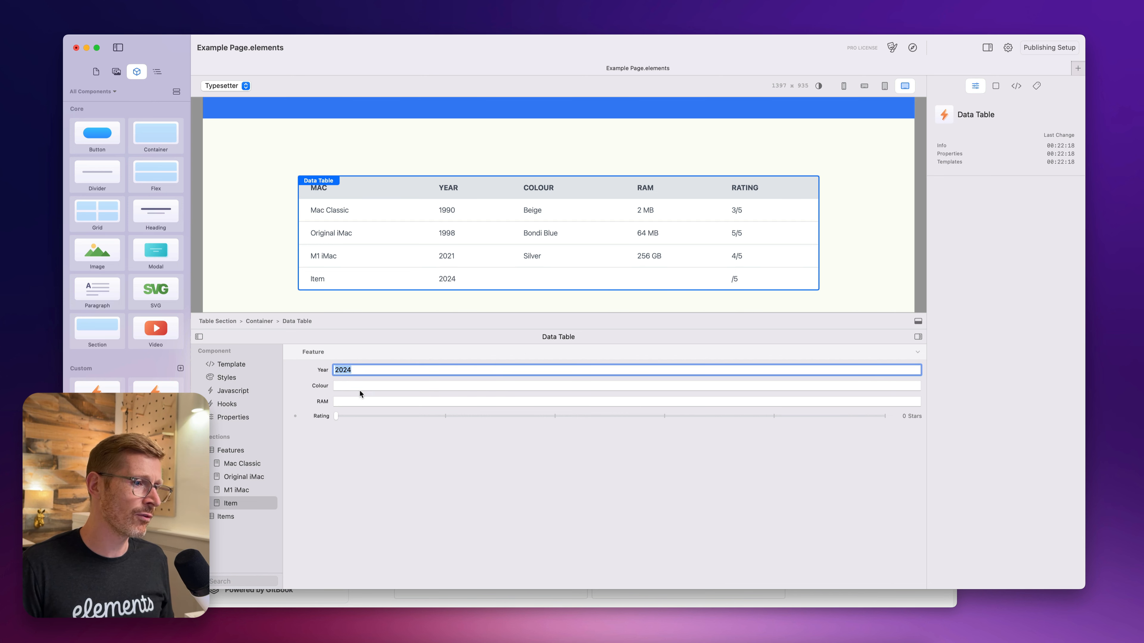
pyautogui.click(356, 386)
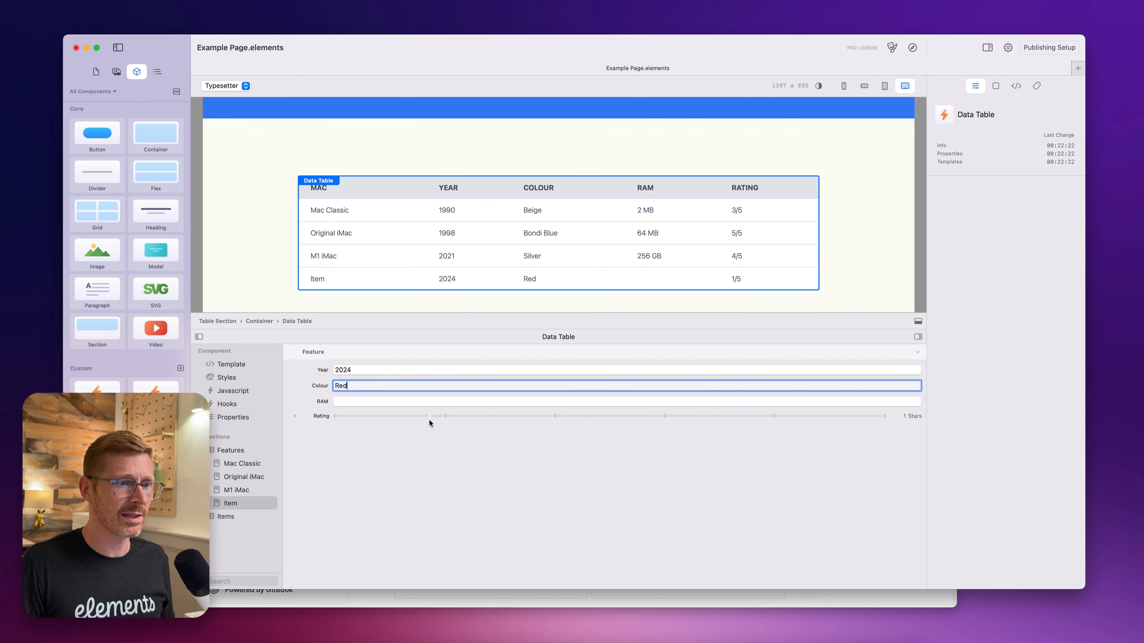
pyautogui.click(375, 398)
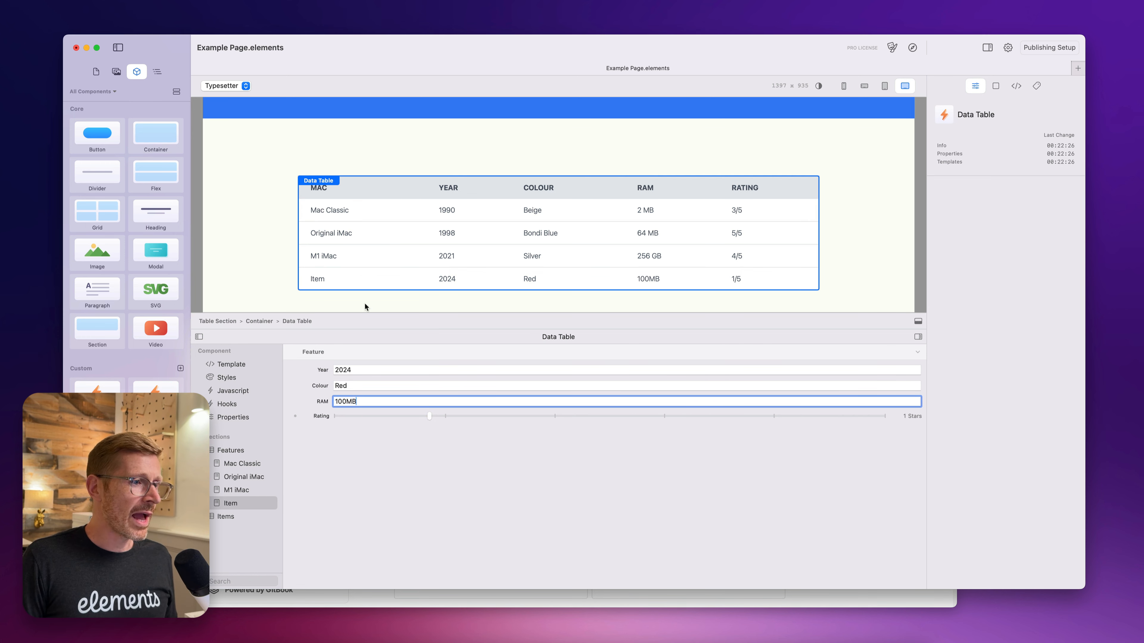
# Rename the new item Mac Pro and move its Rating slider, ending at 1 star
pyautogui.click(232, 503)
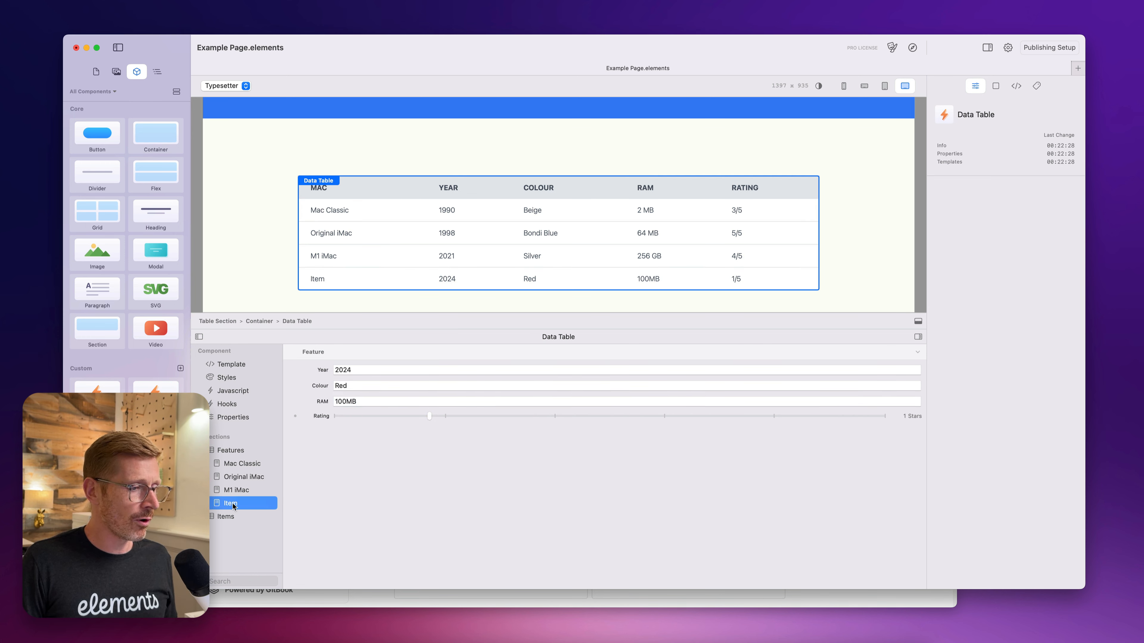
pyautogui.click(233, 504)
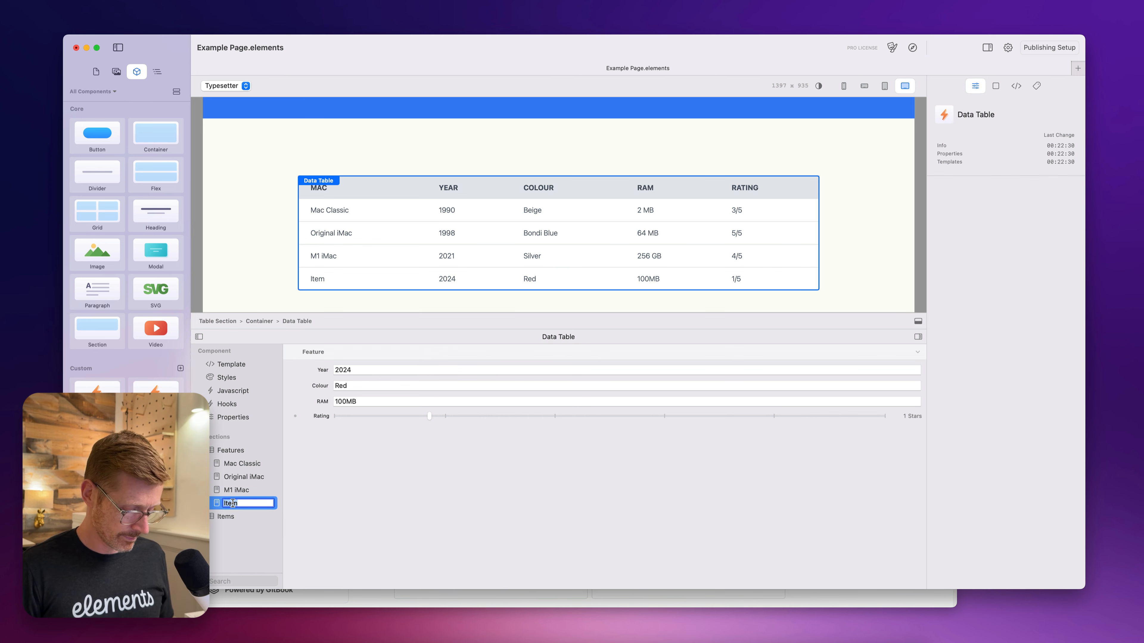
pyautogui.write('Mac Pro')
pyautogui.press('Return')
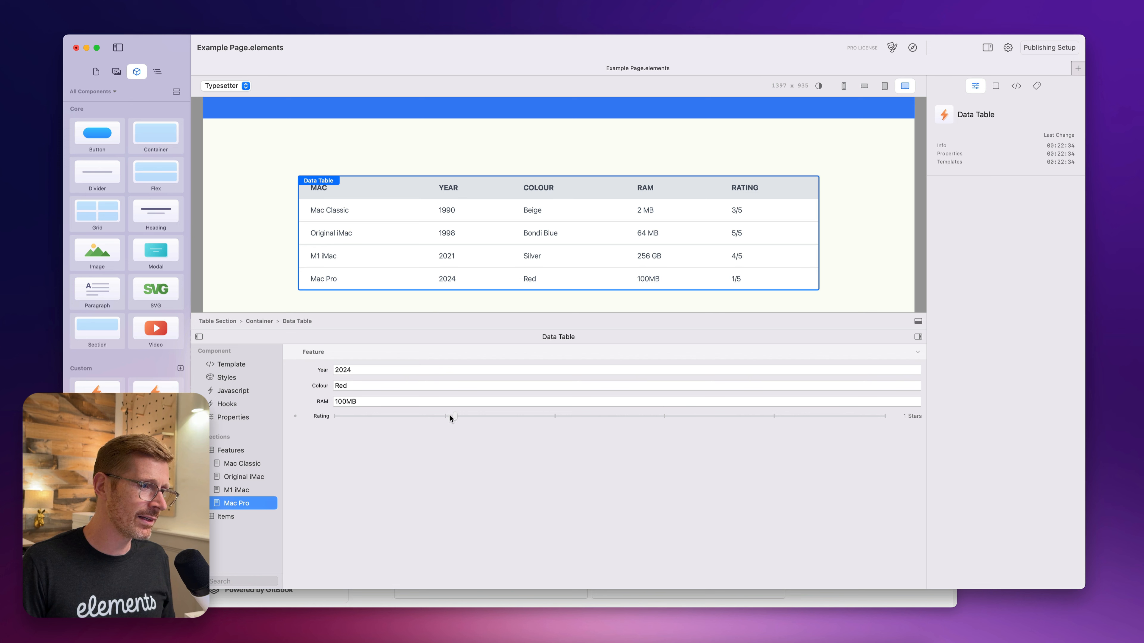
pyautogui.moveTo(452, 417); pyautogui.dragTo(340, 420)
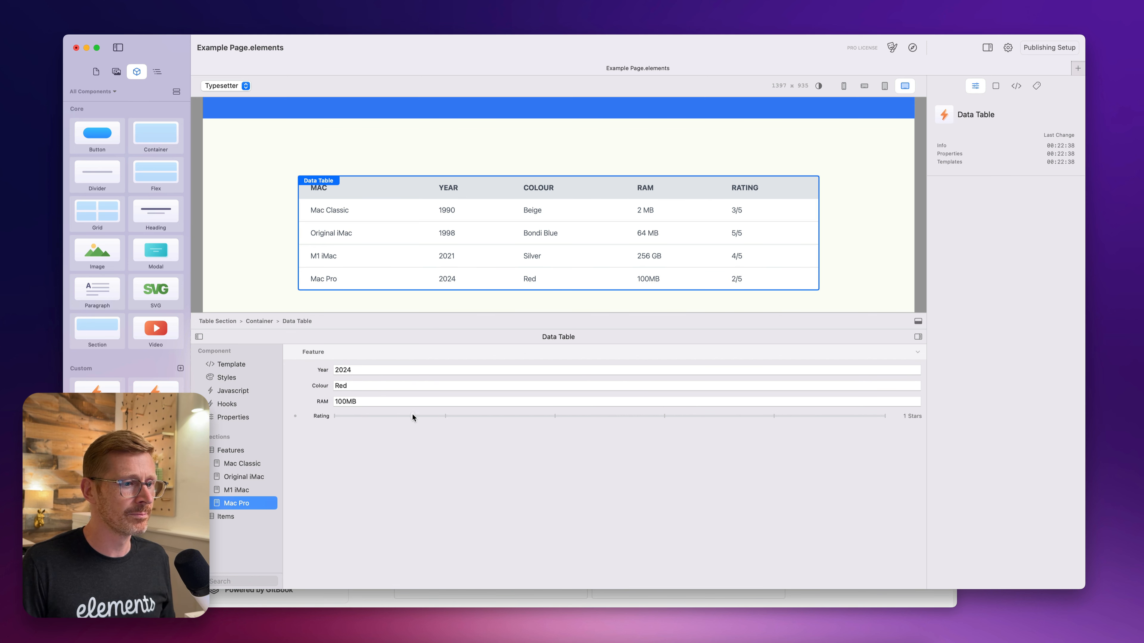
pyautogui.click(373, 370)
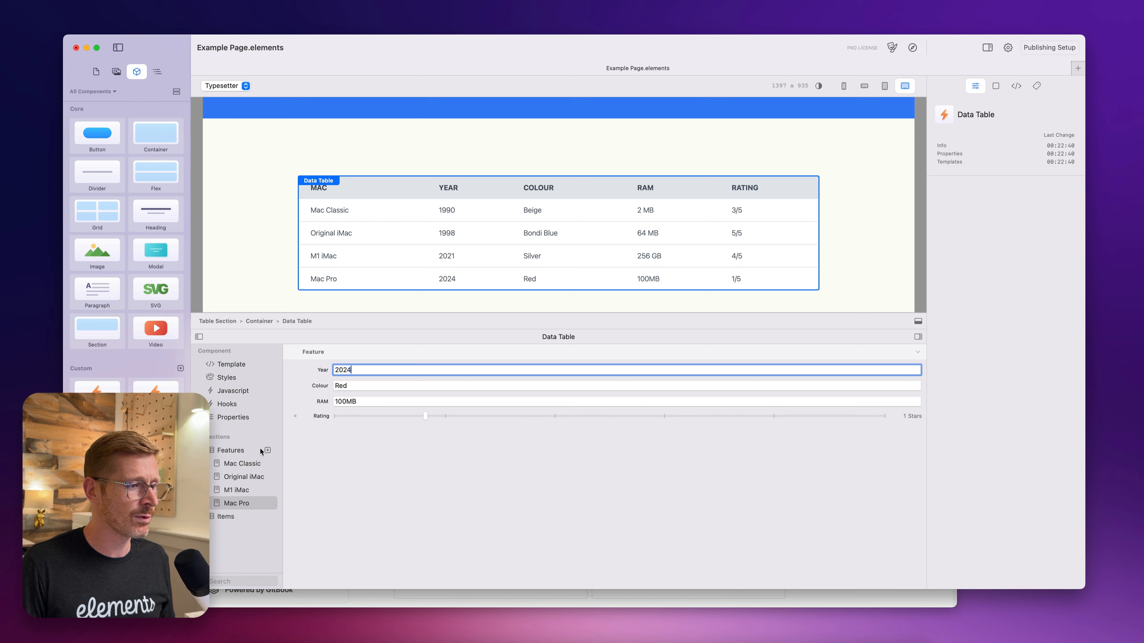
# Add another item to the Features collection, name it sdsdf and set its year to sdfs
pyautogui.click(267, 450)
pyautogui.click(234, 517)
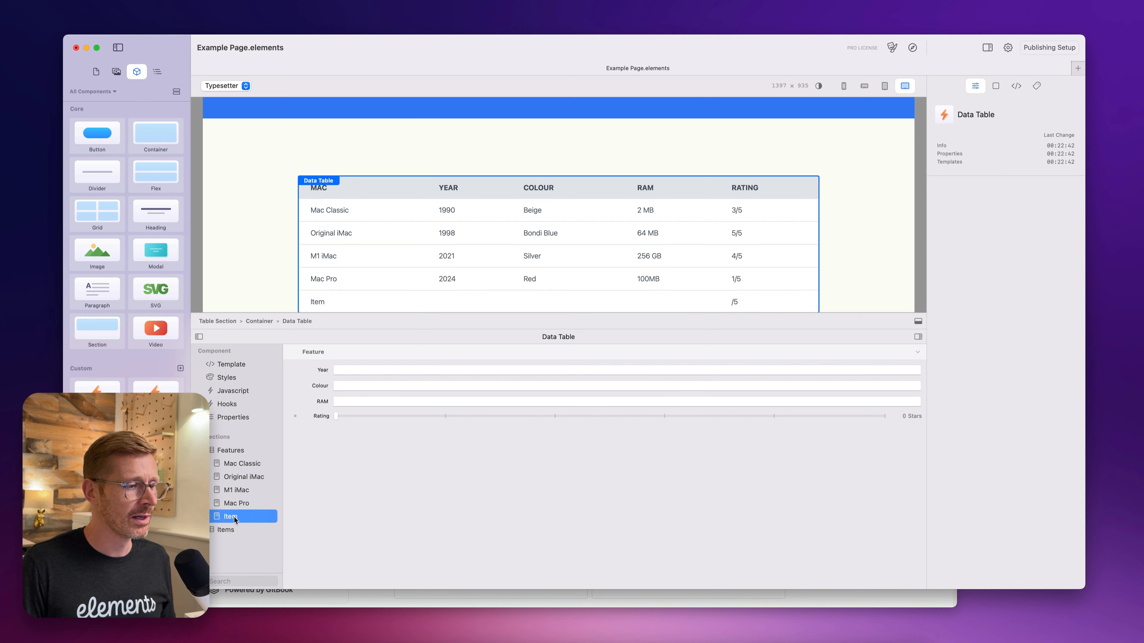
pyautogui.click(234, 517)
pyautogui.write('sdsdf')
pyautogui.press('Return')
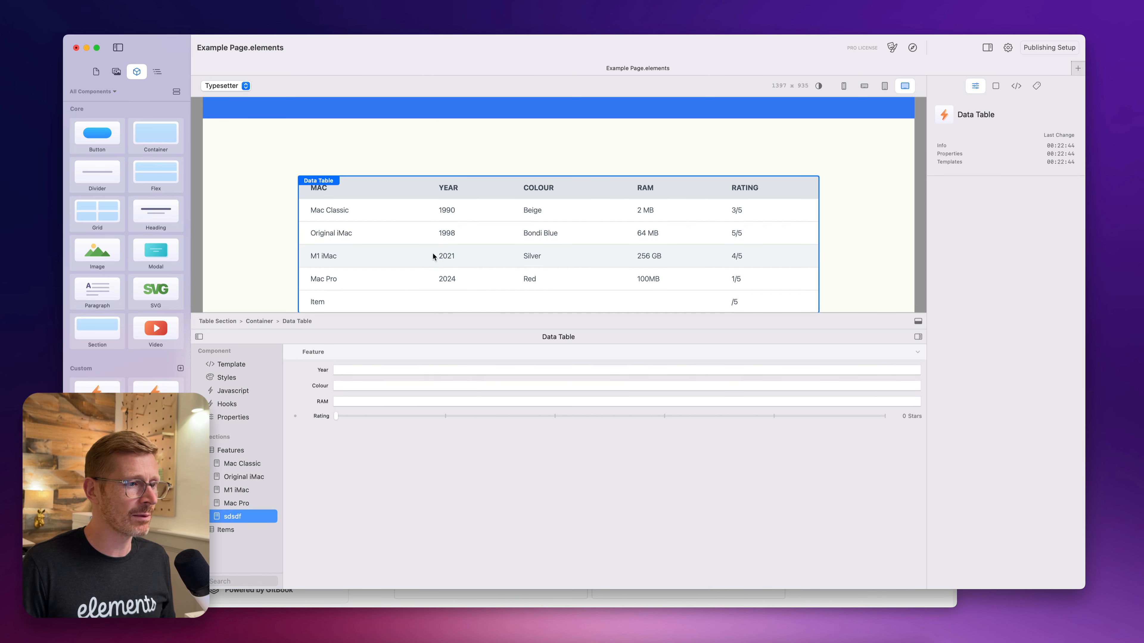
pyautogui.click(351, 370)
pyautogui.write('sdfs')
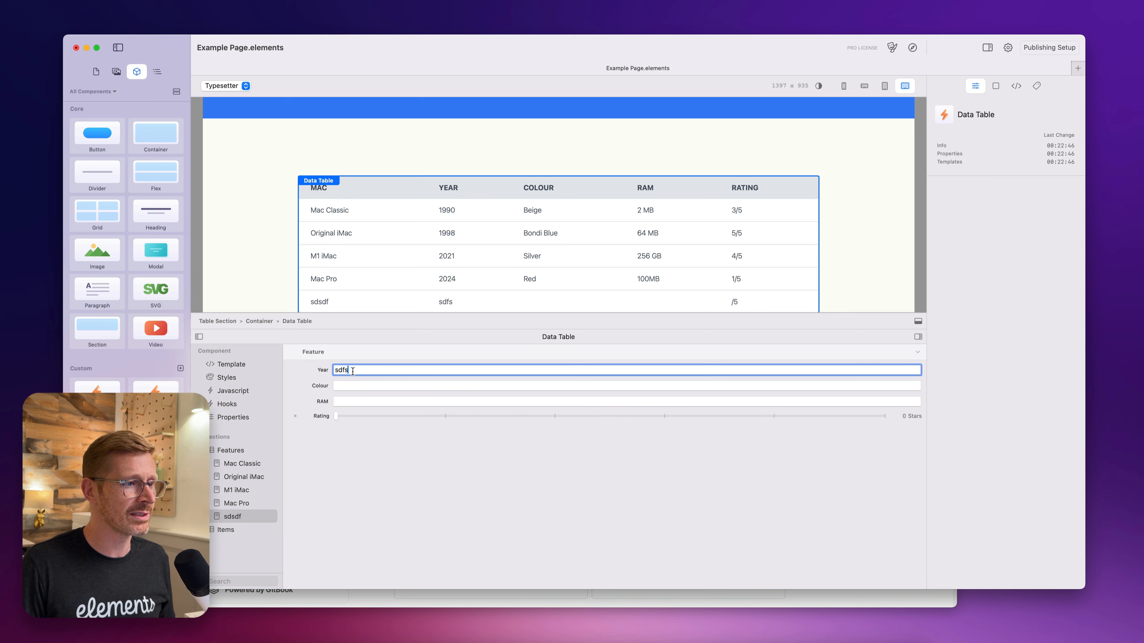
# Remove the sdsdf item from the Features collection and select the Mac Pro item
pyautogui.rightClick(238, 516)
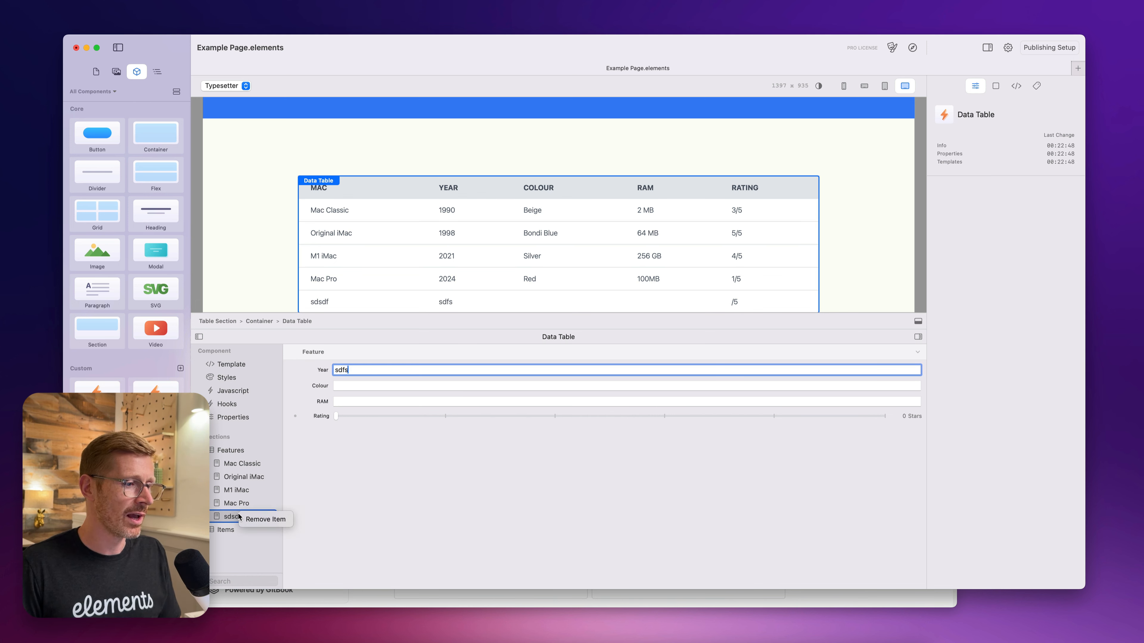
pyautogui.click(266, 519)
pyautogui.click(247, 506)
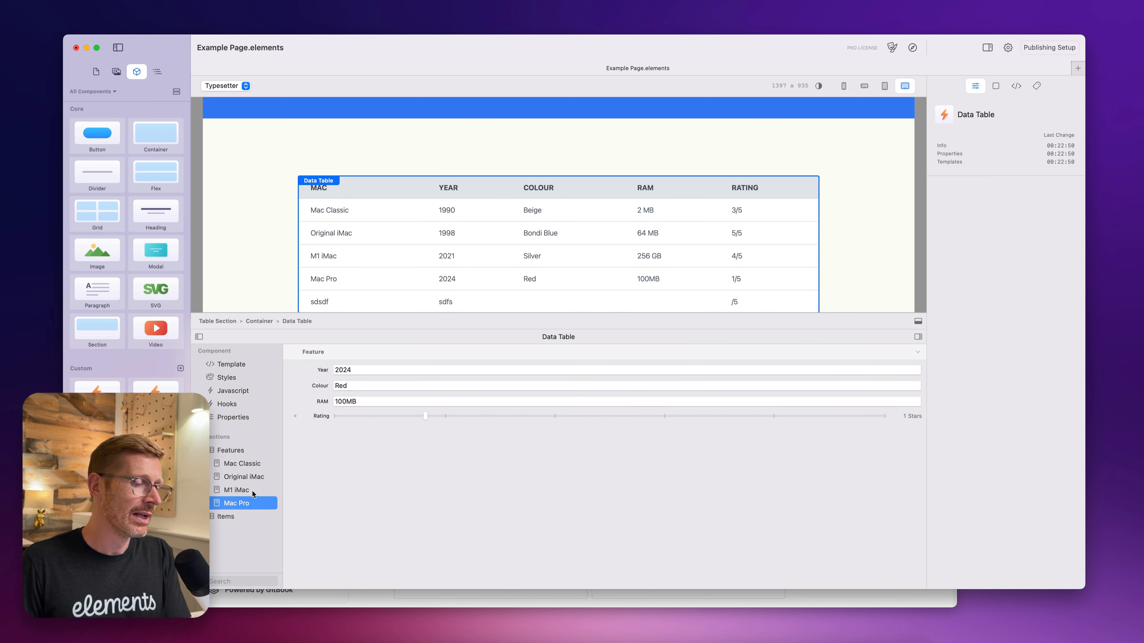
# Re-enter 2024 as the Mac Pro item's year and open the Features collection's property definitions
pyautogui.click(381, 375)
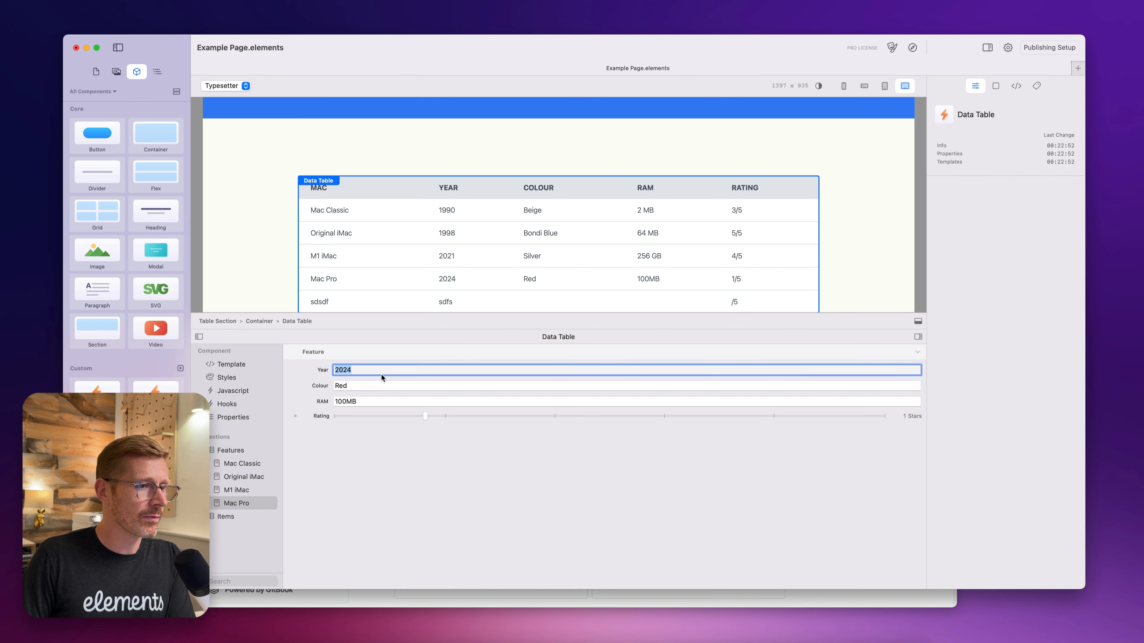
pyautogui.write('2024')
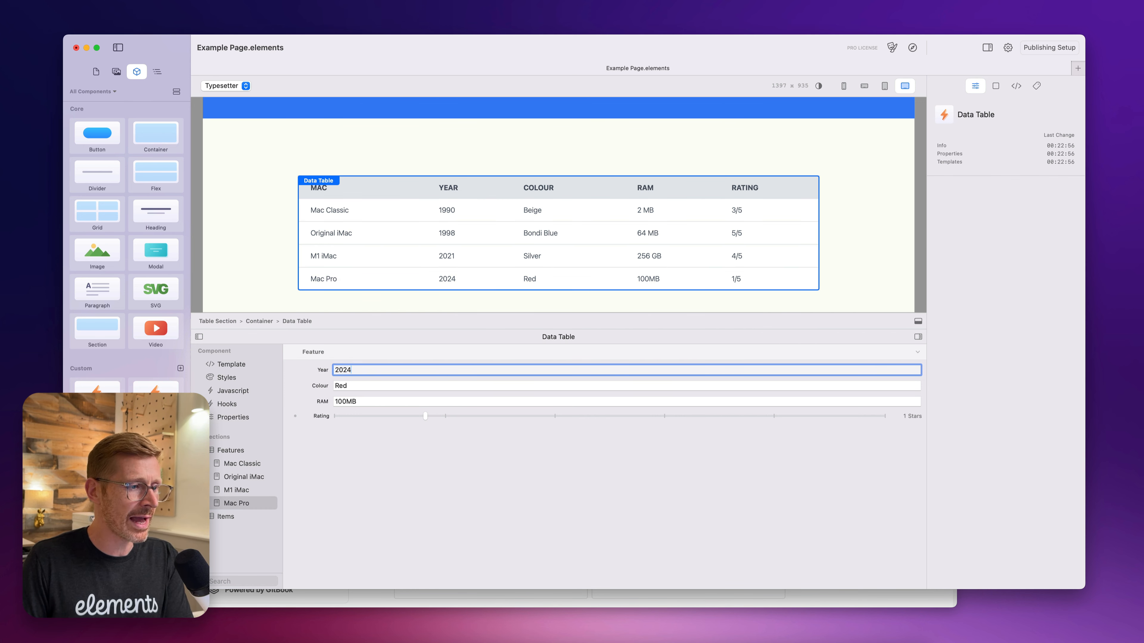
pyautogui.click(236, 445)
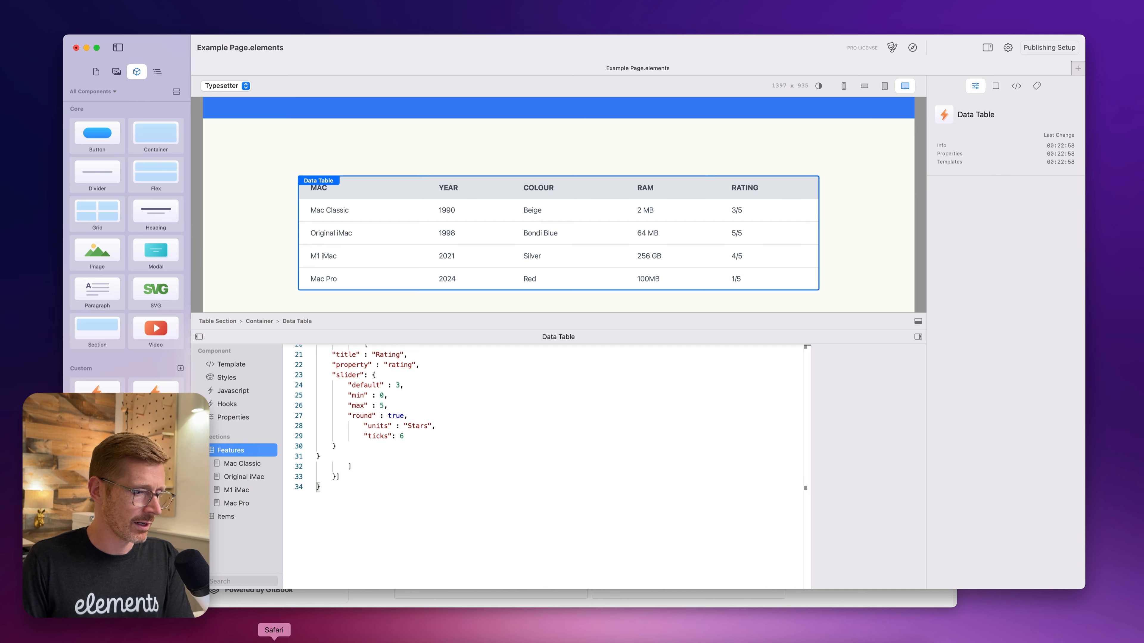
# Switch to the Elements documentation in Safari and look through the Switch, Text, Number and Link control pages
pyautogui.click(274, 641)
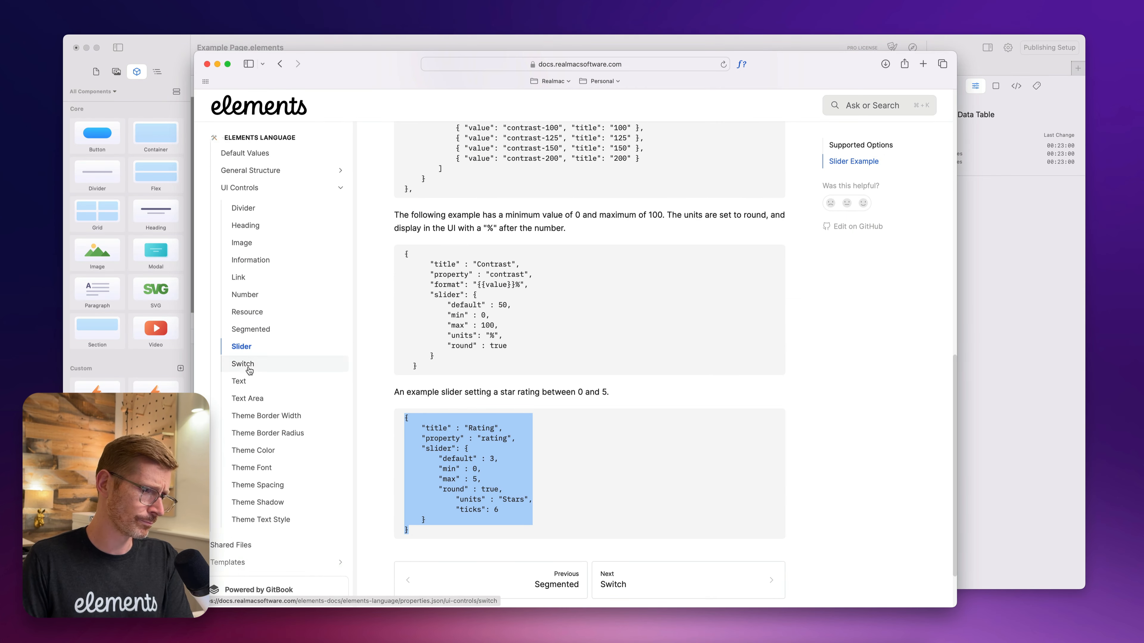
pyautogui.click(248, 366)
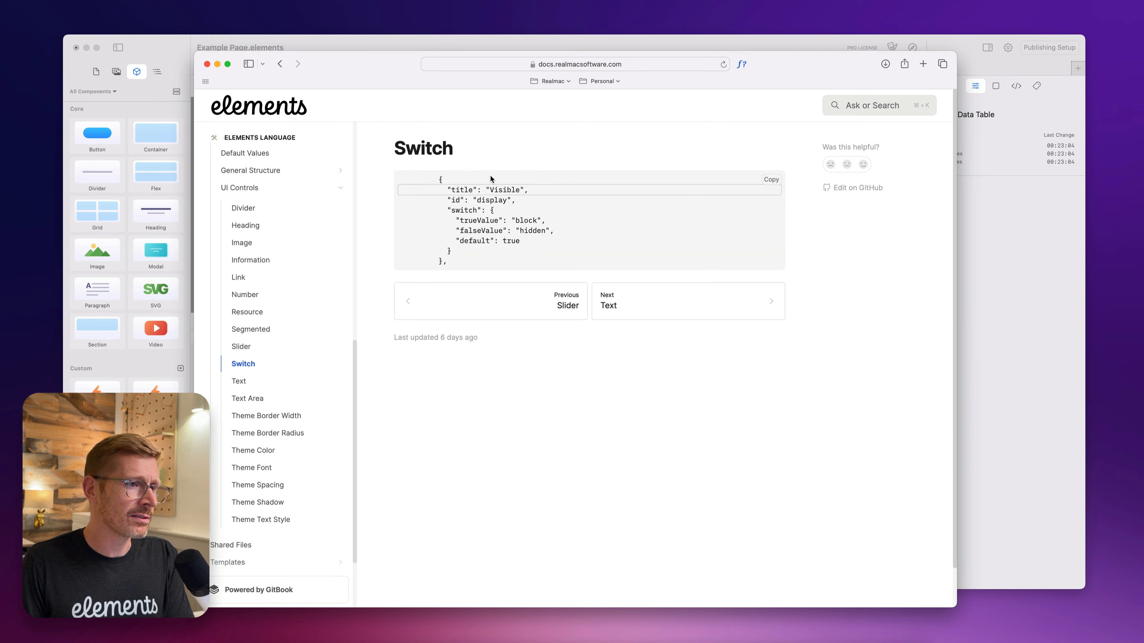
pyautogui.click(259, 382)
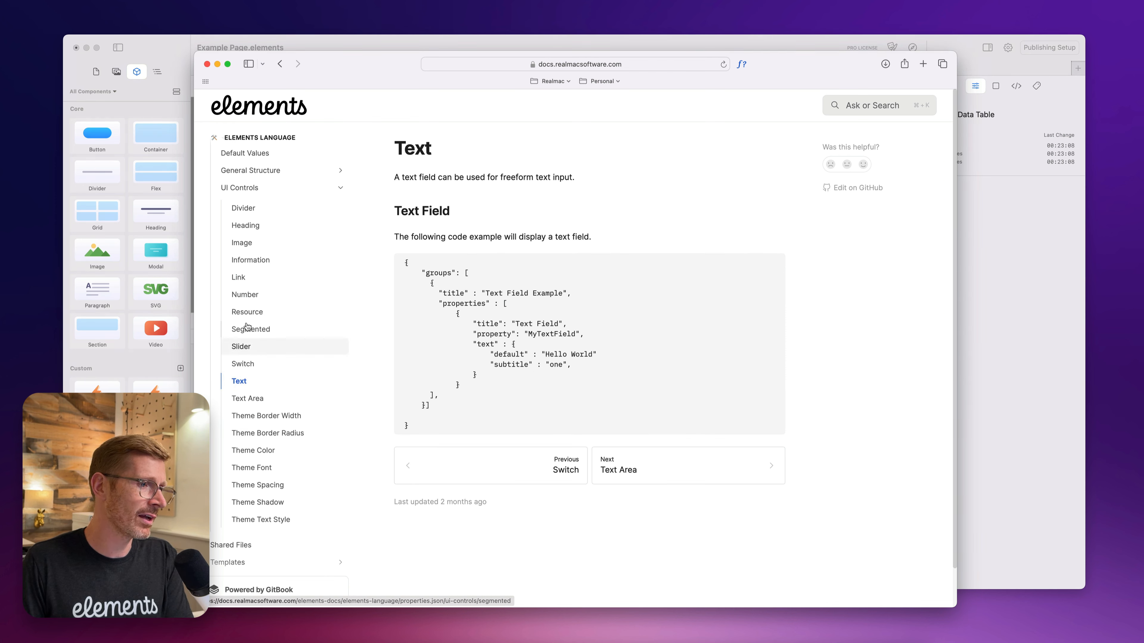
pyautogui.click(255, 313)
pyautogui.click(260, 300)
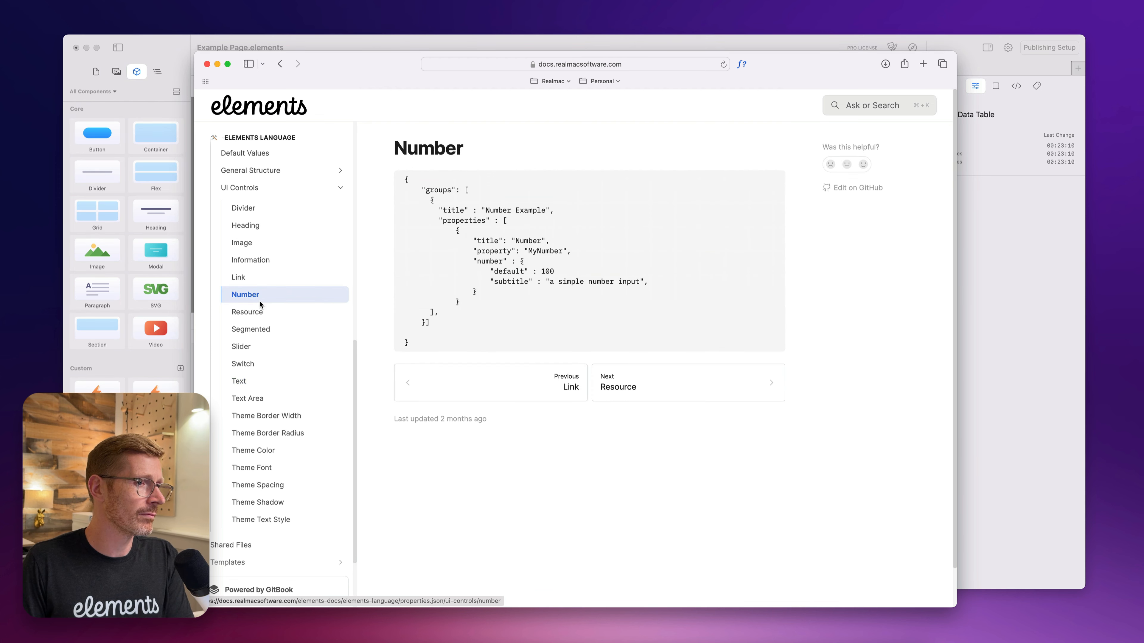
pyautogui.click(240, 278)
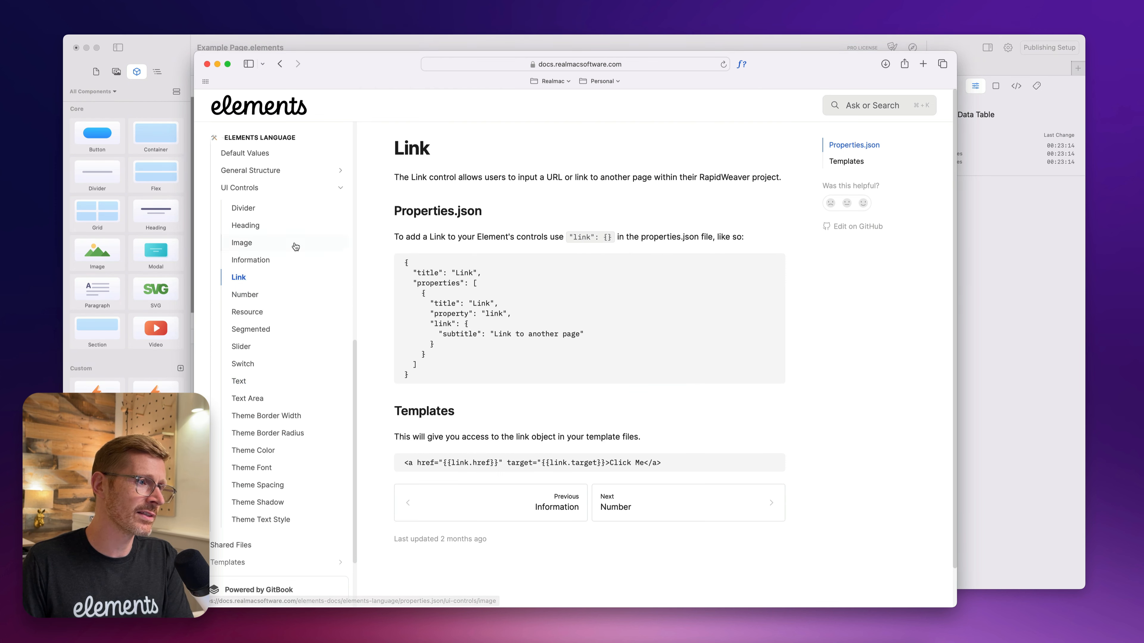
# Copy the example code from the Image control's documentation page and switch back to Elements
pyautogui.click(240, 243)
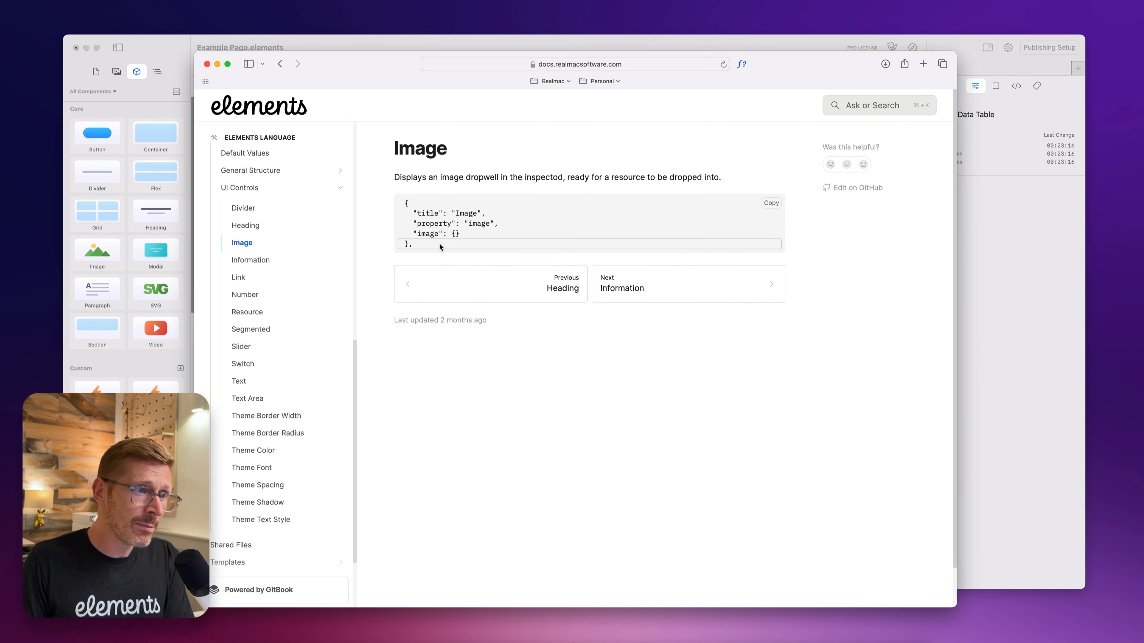
pyautogui.moveTo(433, 249); pyautogui.dragTo(395, 205)
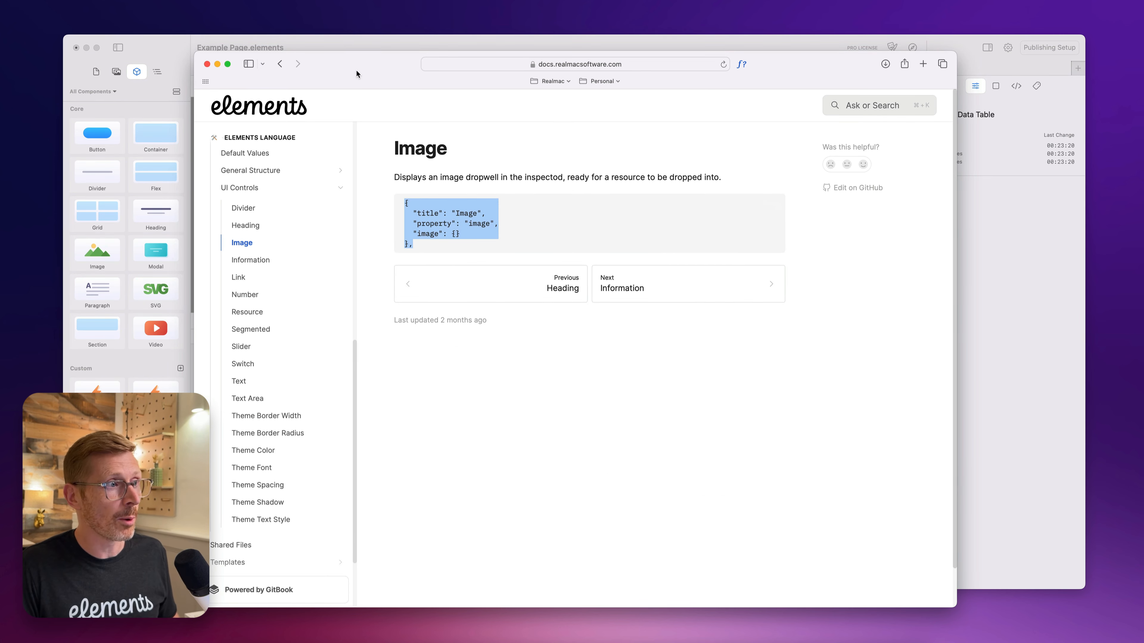
pyautogui.click(356, 38)
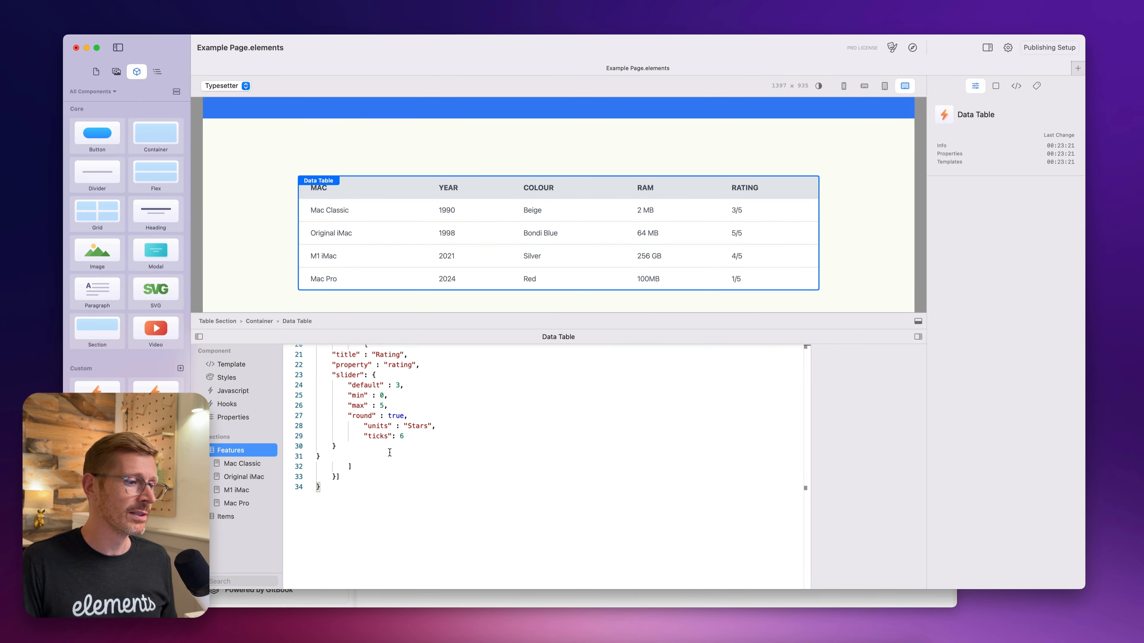
# Add the copied Image control after the Rating slider in the Features properties, separated by a comma
pyautogui.scroll(3, 373, 401)
pyautogui.click(364, 400)
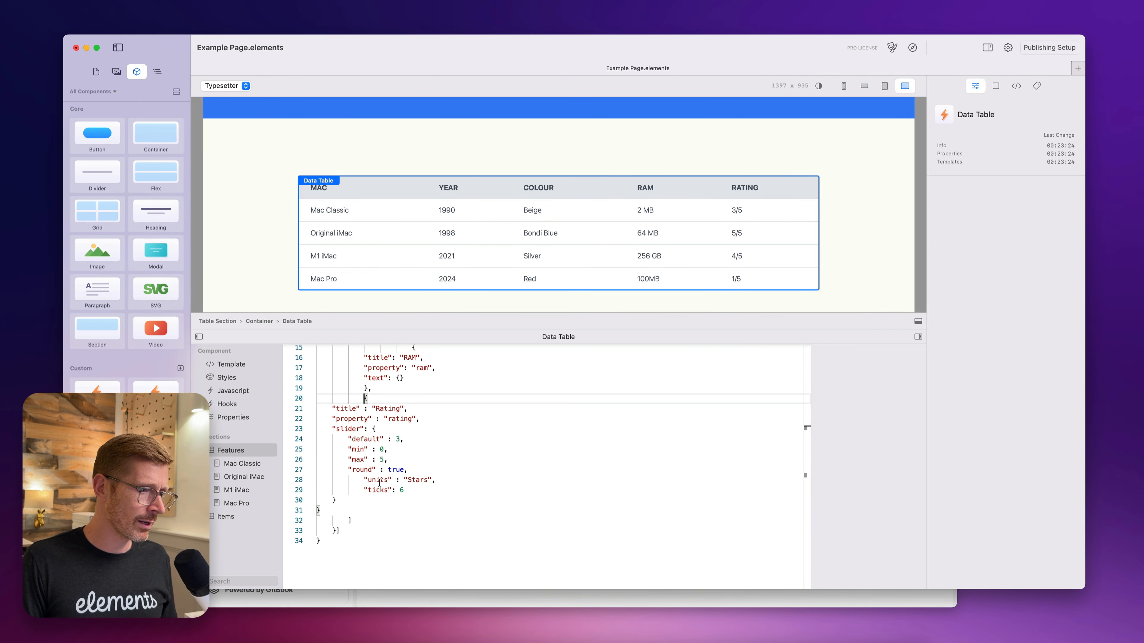
pyautogui.click(323, 510)
pyautogui.press('Return')
pyautogui.press('super+v')
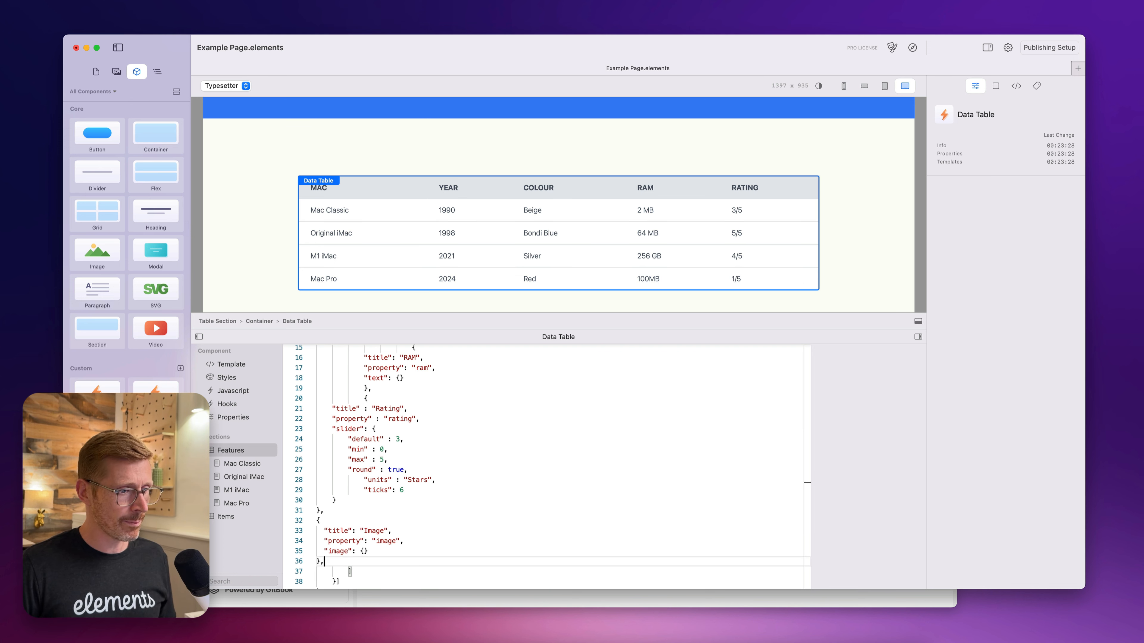
pyautogui.scroll(-2, 311, 484)
# Check the Image field in each Features item, from Mac Classic to Mac Pro and back
pyautogui.click(243, 464)
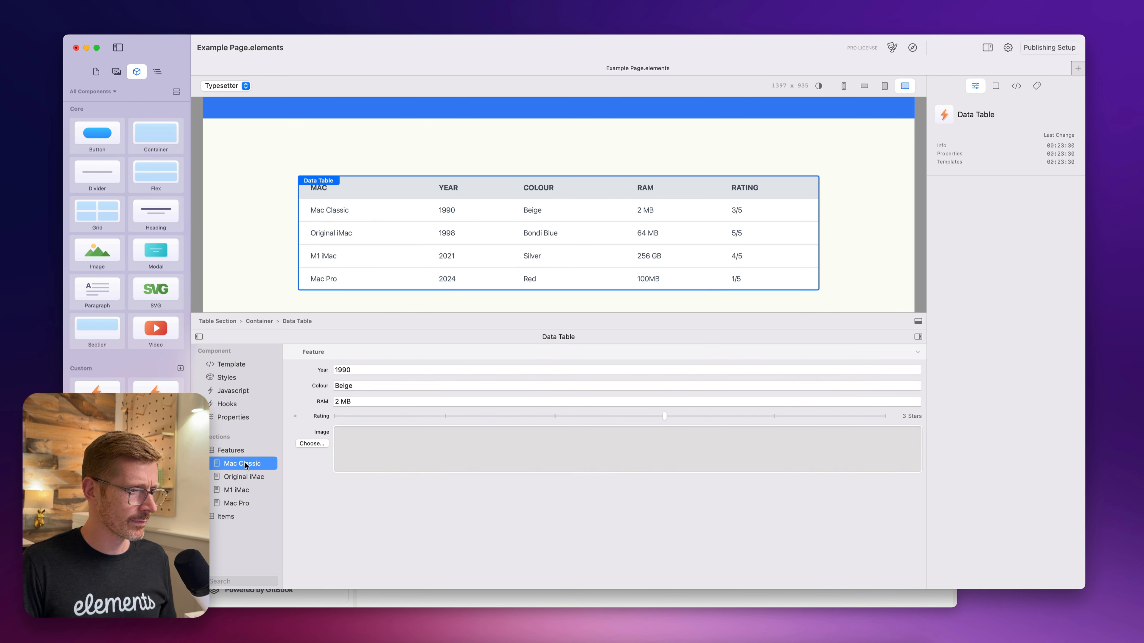
pyautogui.click(253, 476)
pyautogui.click(247, 490)
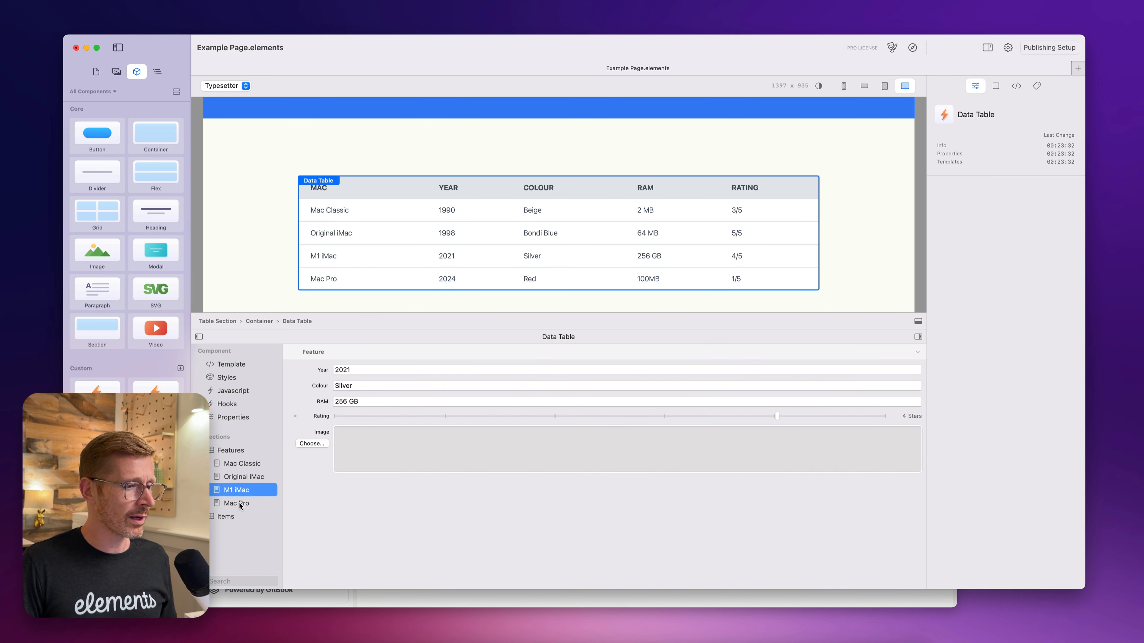
pyautogui.click(240, 504)
pyautogui.click(241, 490)
pyautogui.click(239, 476)
pyautogui.click(241, 466)
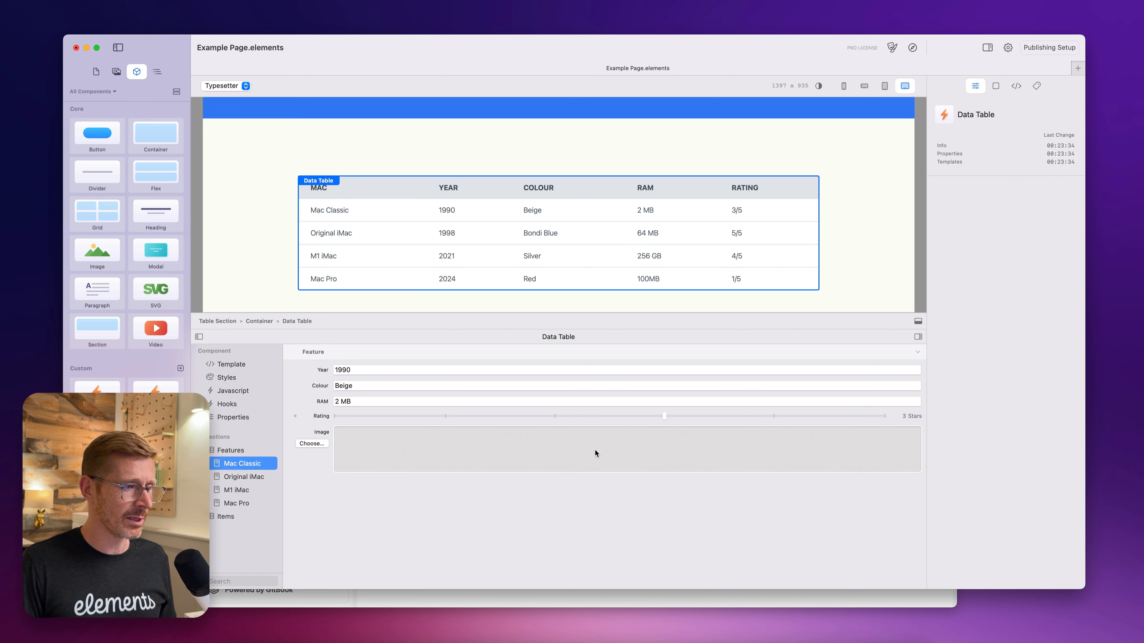
# Rename the Image control's property value to MacImage in the Features properties
pyautogui.click(224, 456)
pyautogui.doubleClick(386, 481)
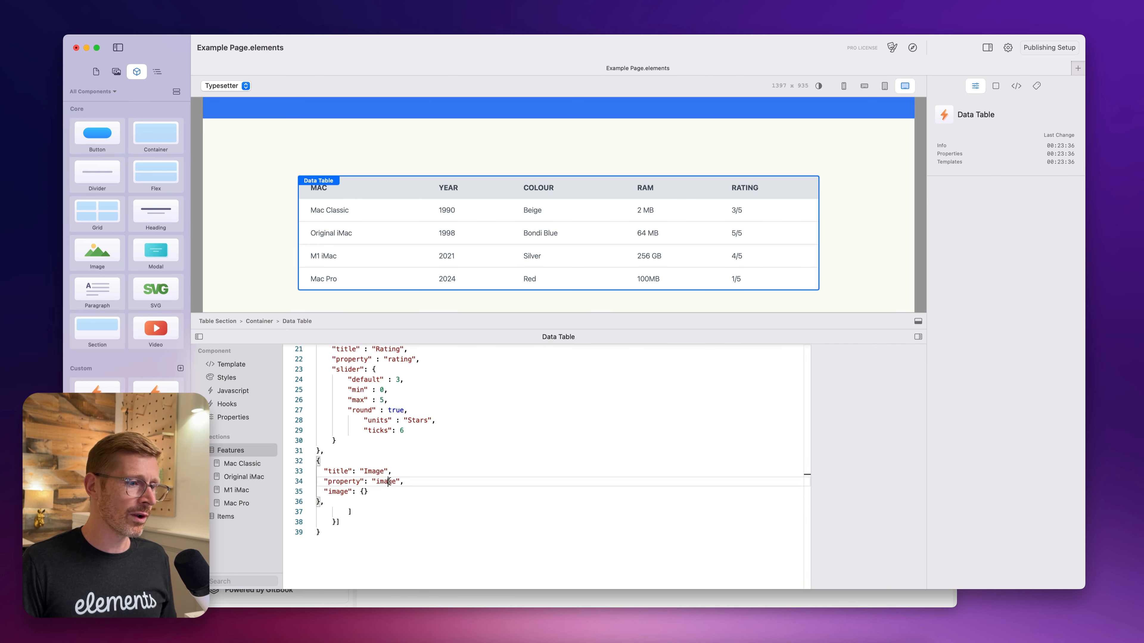
pyautogui.press('Left')
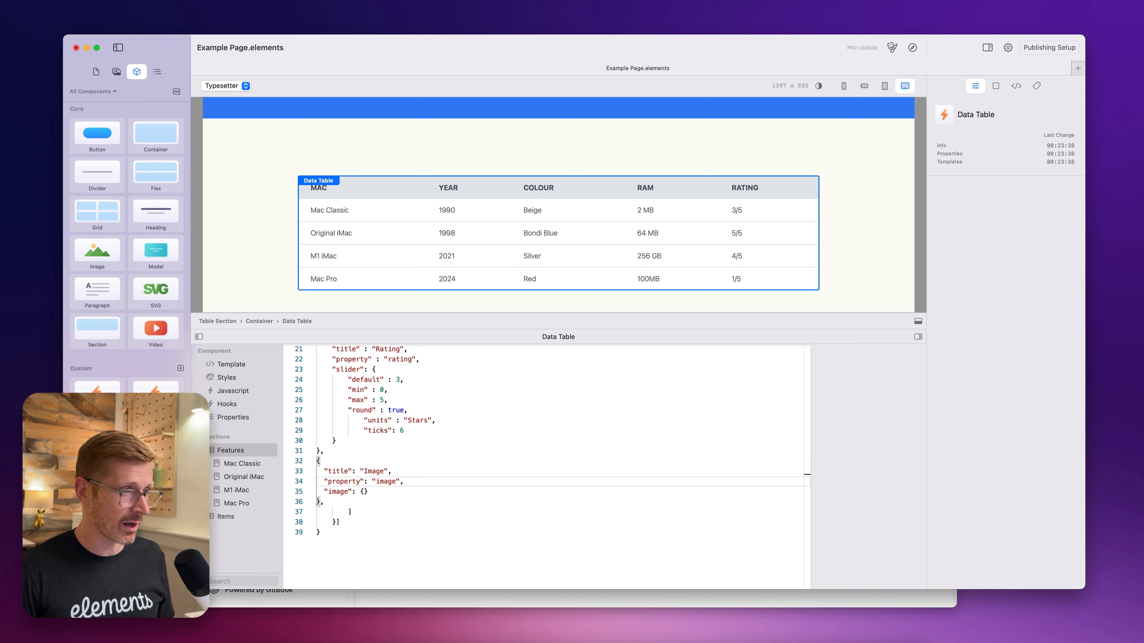
pyautogui.write('Mac')
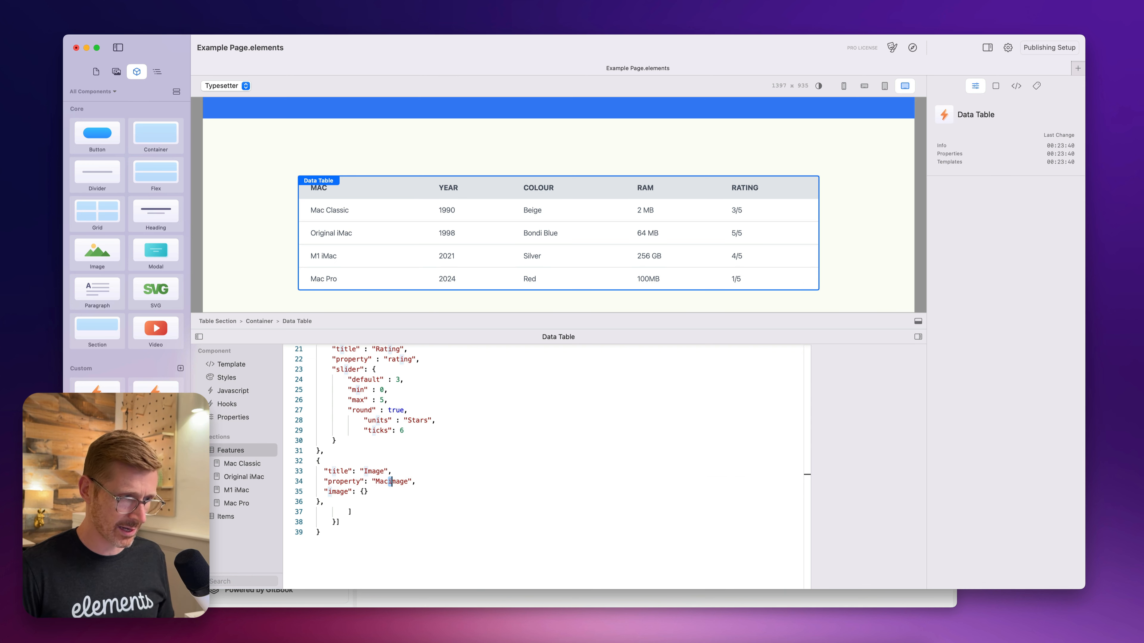
pyautogui.press('Delete')
pyautogui.write('I')
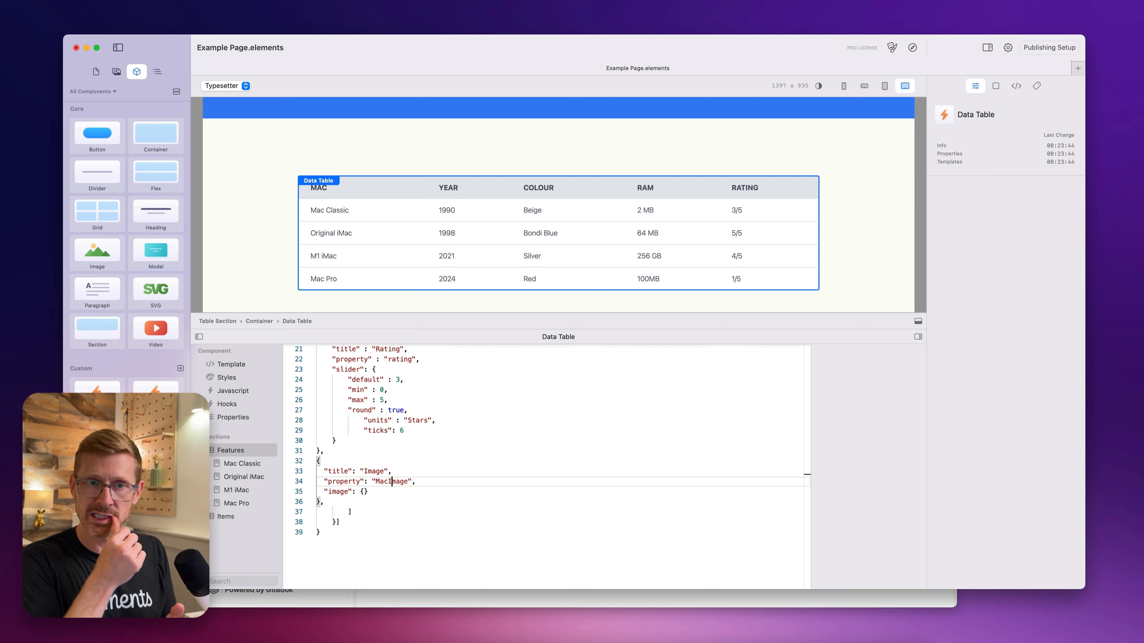
# Open the Data Table's template code and make the editor panel slightly shorter
pyautogui.click(270, 363)
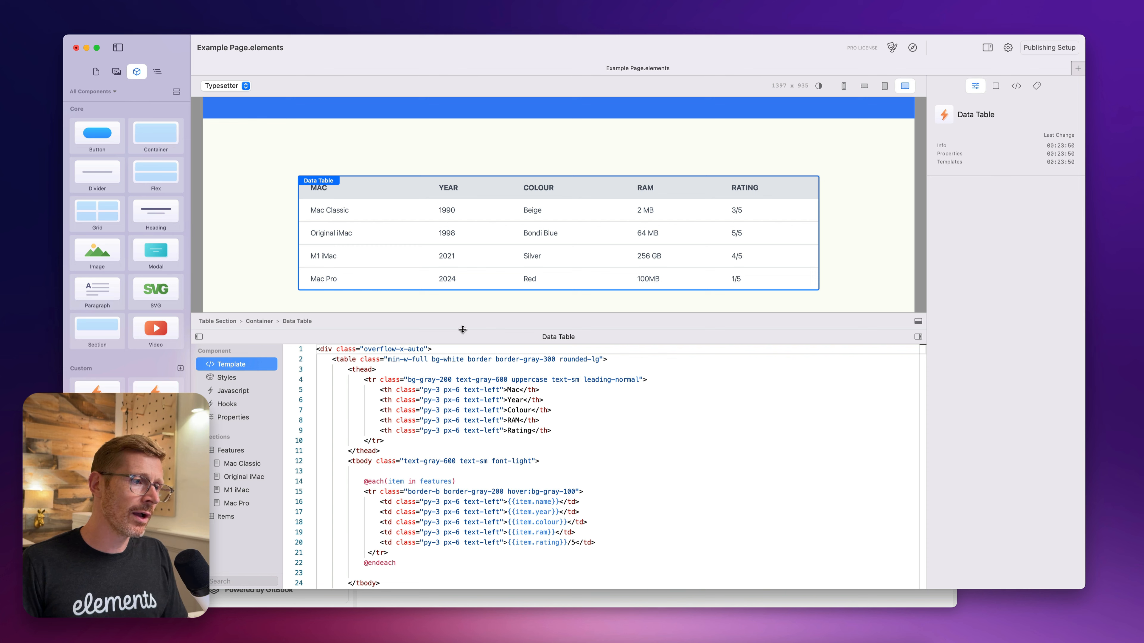
pyautogui.moveTo(463, 329); pyautogui.dragTo(463, 339)
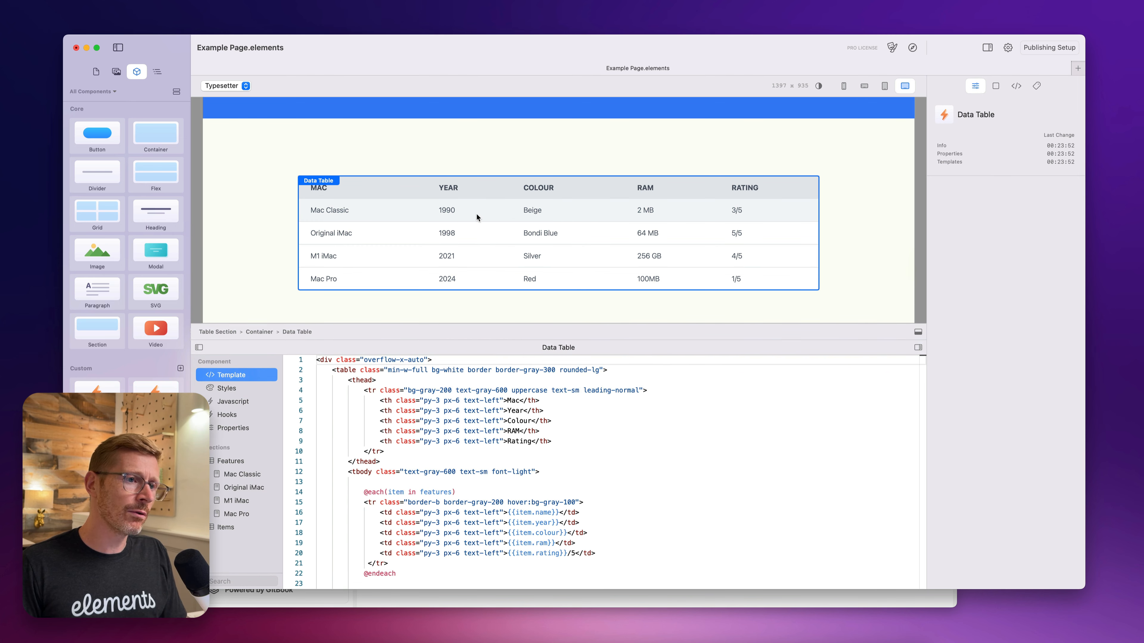
pyautogui.click(529, 524)
pyautogui.click(559, 463)
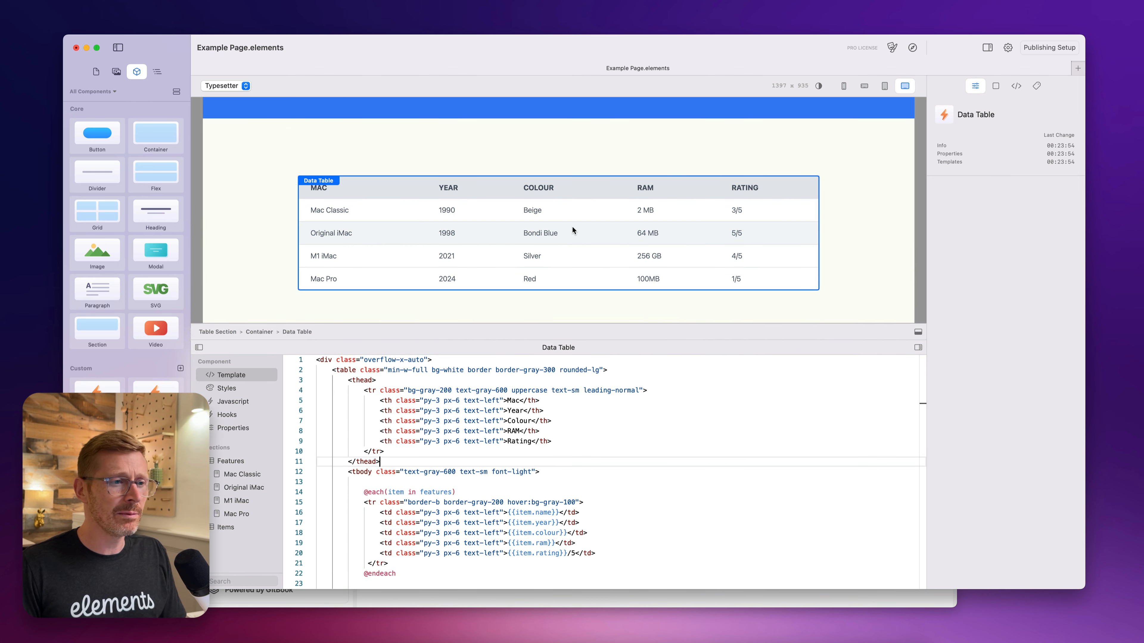
# Review the Mac Classic item's fields beside the table on the page and close the component editor
pyautogui.click(241, 472)
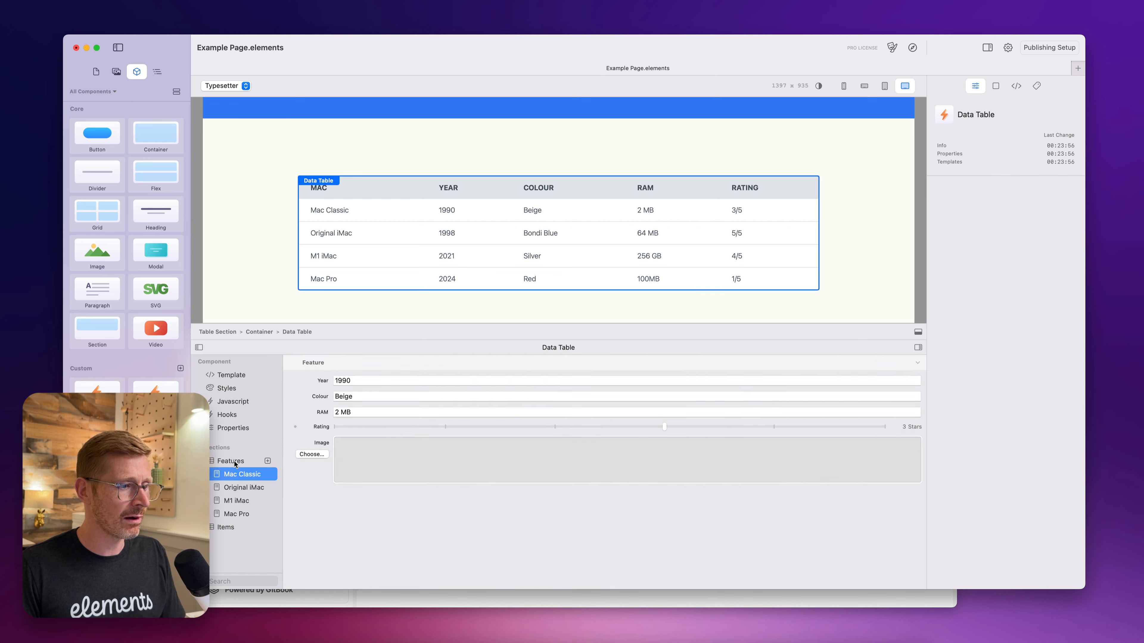
pyautogui.click(235, 461)
pyautogui.click(242, 471)
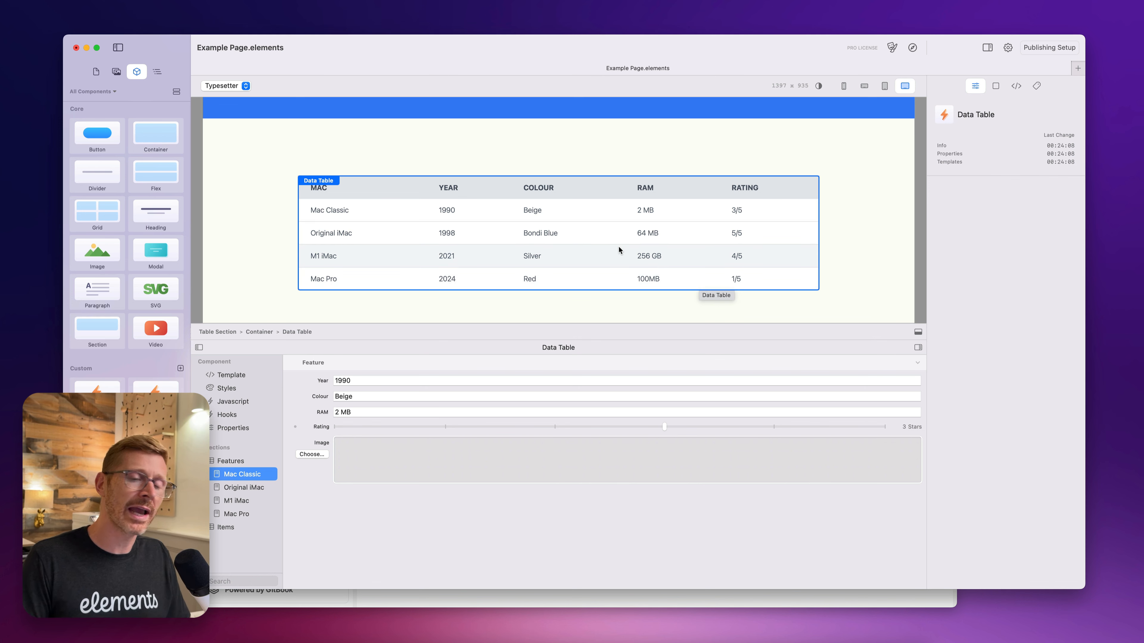
pyautogui.scroll(3, 623, 249)
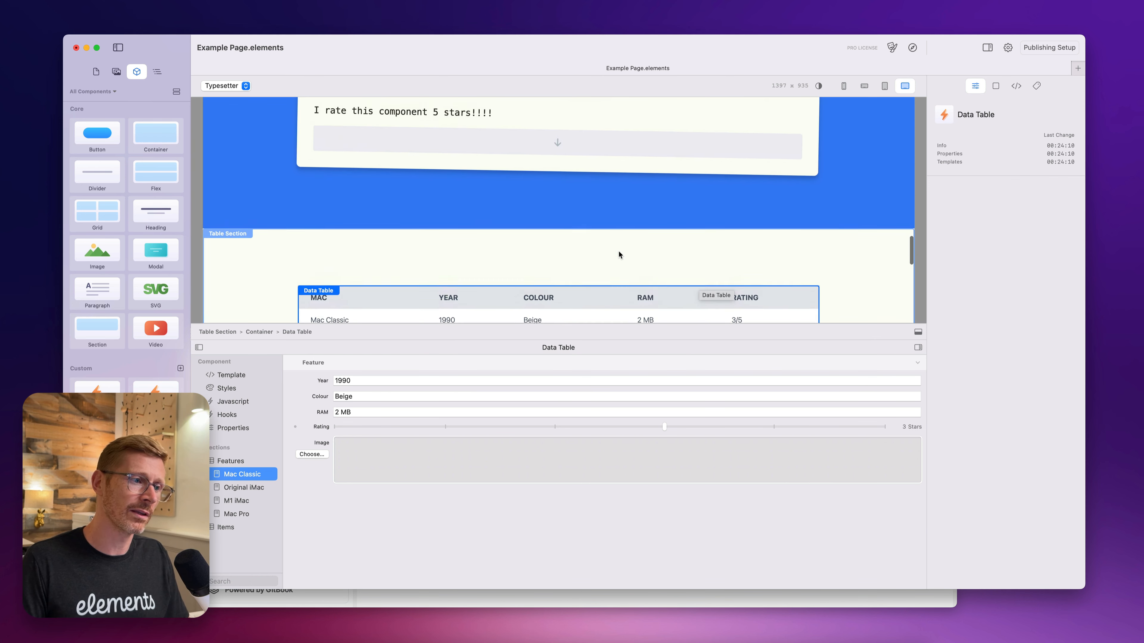
pyautogui.scroll(-4, 619, 251)
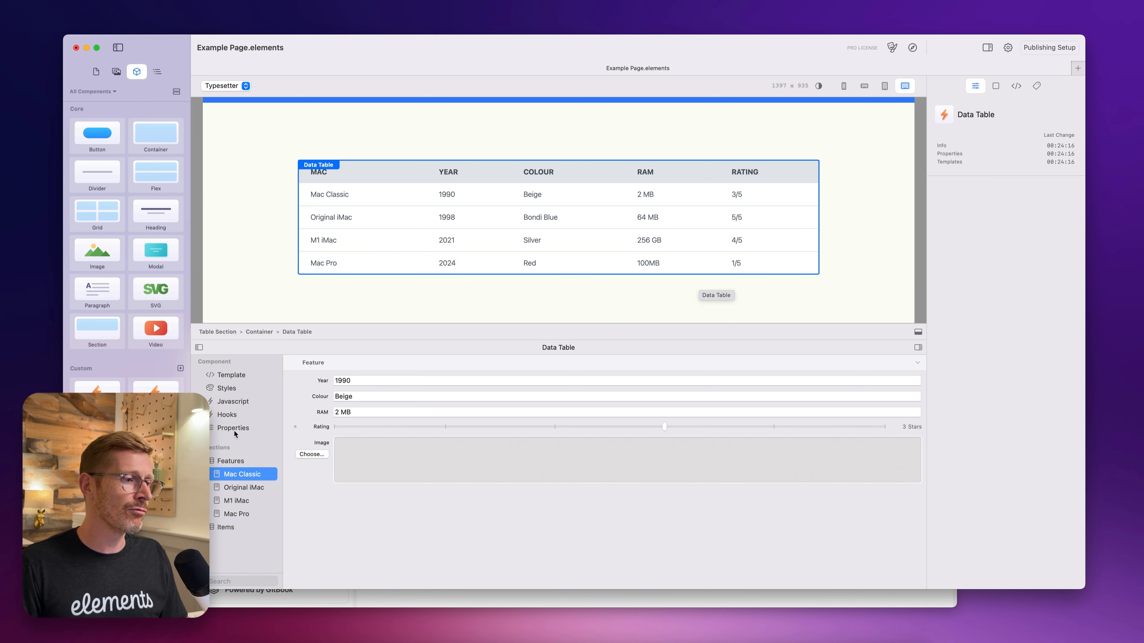
pyautogui.click(920, 332)
# Select the Jazzy Section and look over the sections of the example page
pyautogui.scroll(-3, 699, 302)
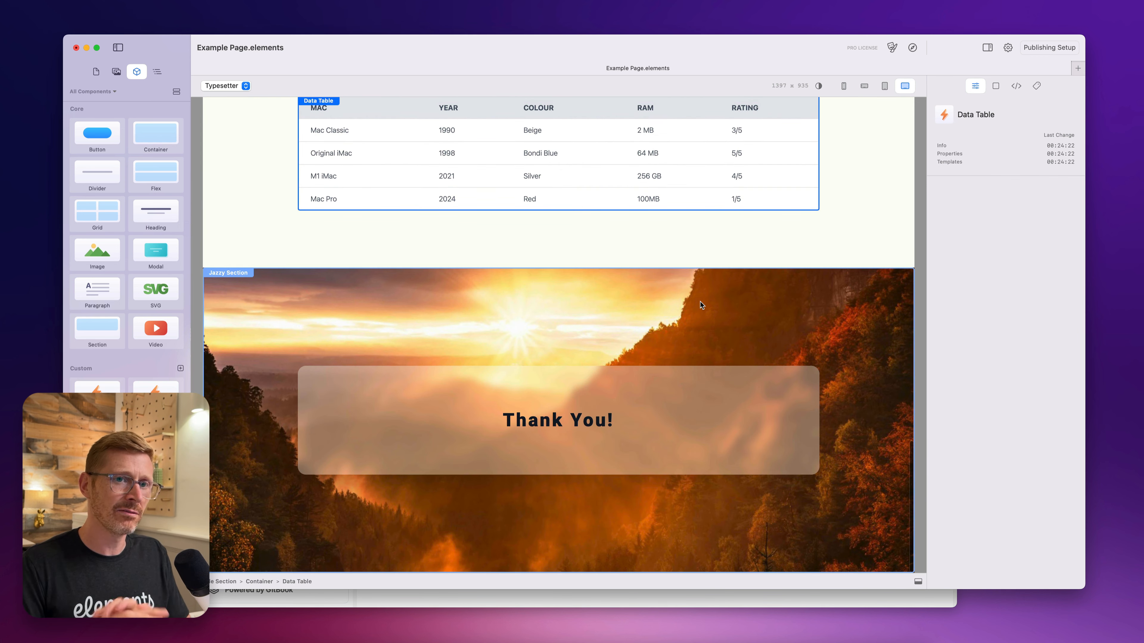
pyautogui.click(707, 297)
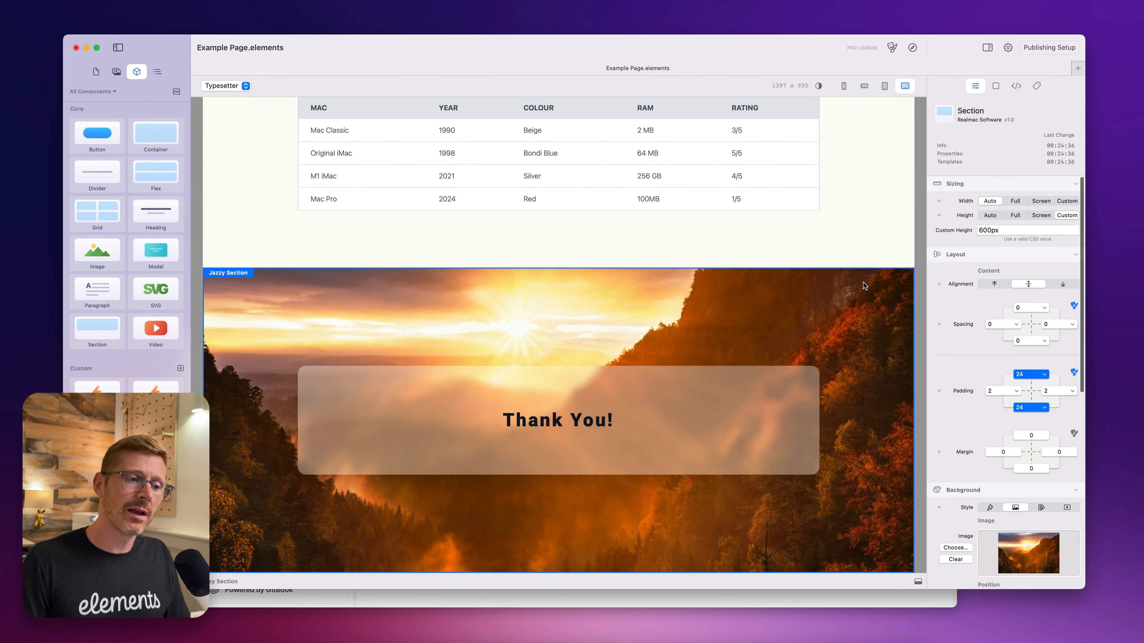
pyautogui.scroll(15, 849, 289)
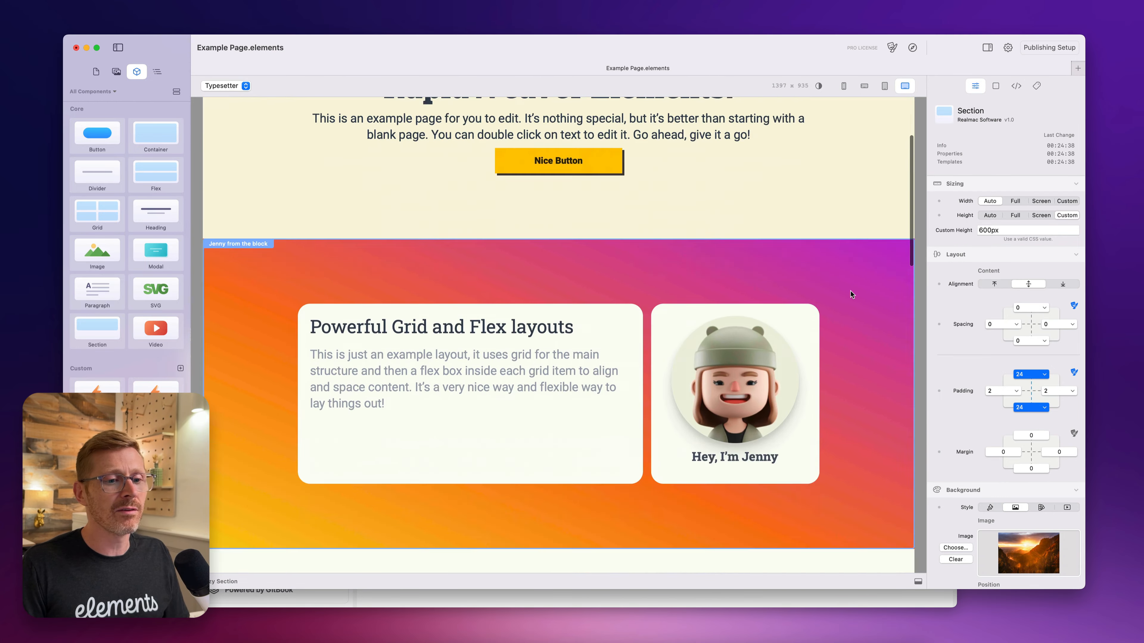
pyautogui.scroll(-10, 850, 291)
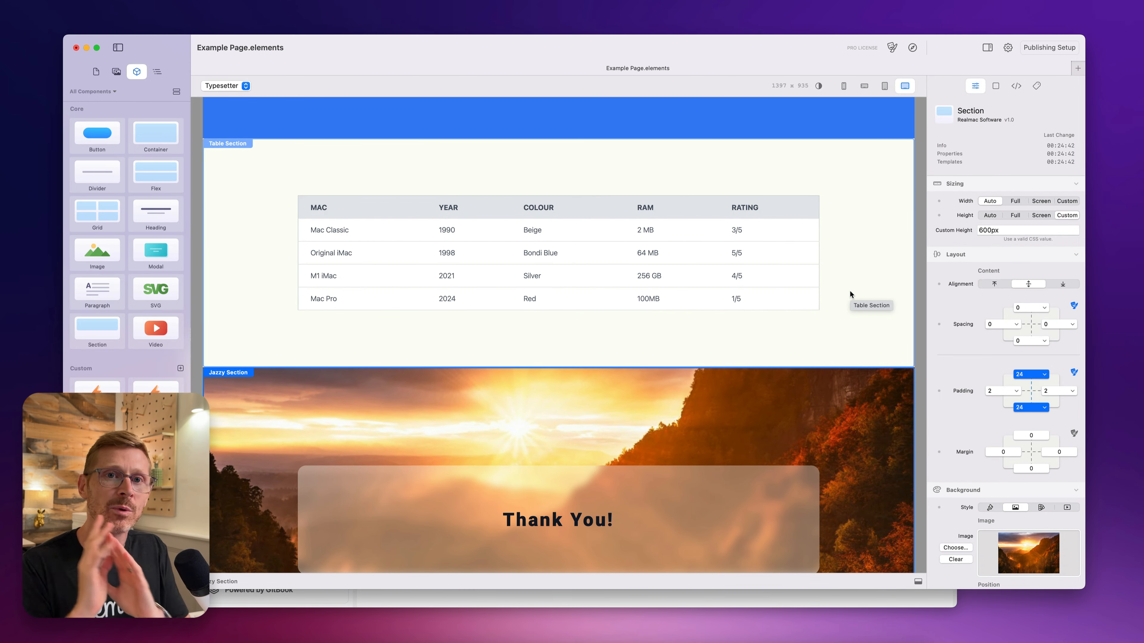
pyautogui.scroll(-3, 850, 293)
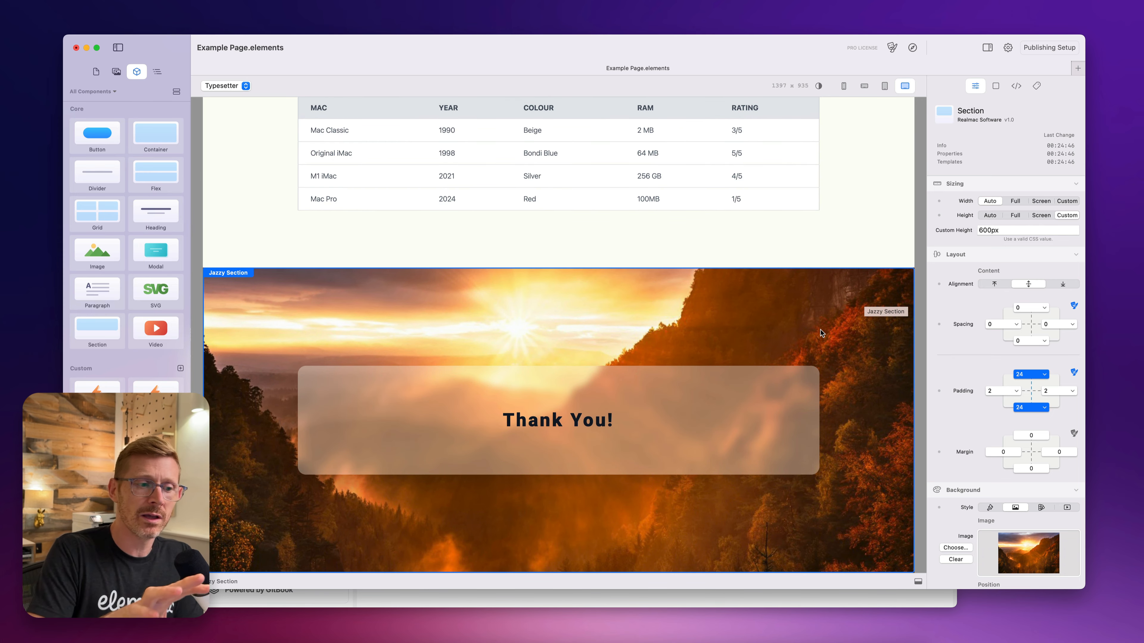
# Preview the page at the tablet and landscape phone sizes and restore the desktop size
pyautogui.click(884, 85)
pyautogui.click(864, 86)
pyautogui.click(885, 85)
pyautogui.click(904, 85)
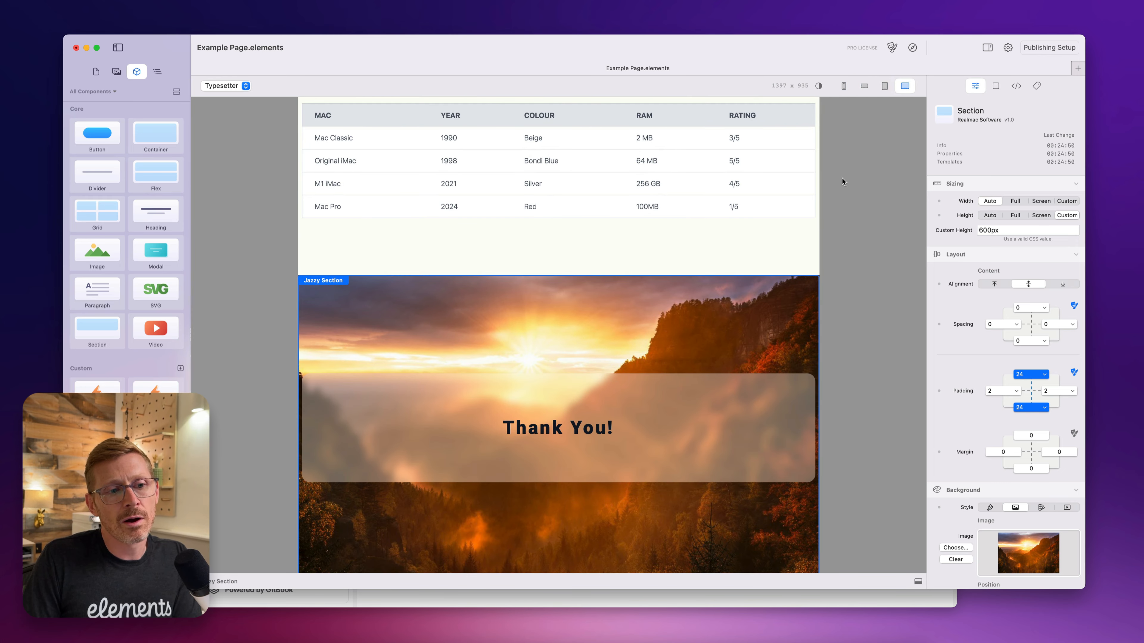
# Resize the preview canvas freely, ending at a width of about 575 px, and inspect the table and Jazzy Section
pyautogui.moveTo(830, 331); pyautogui.dragTo(871, 329)
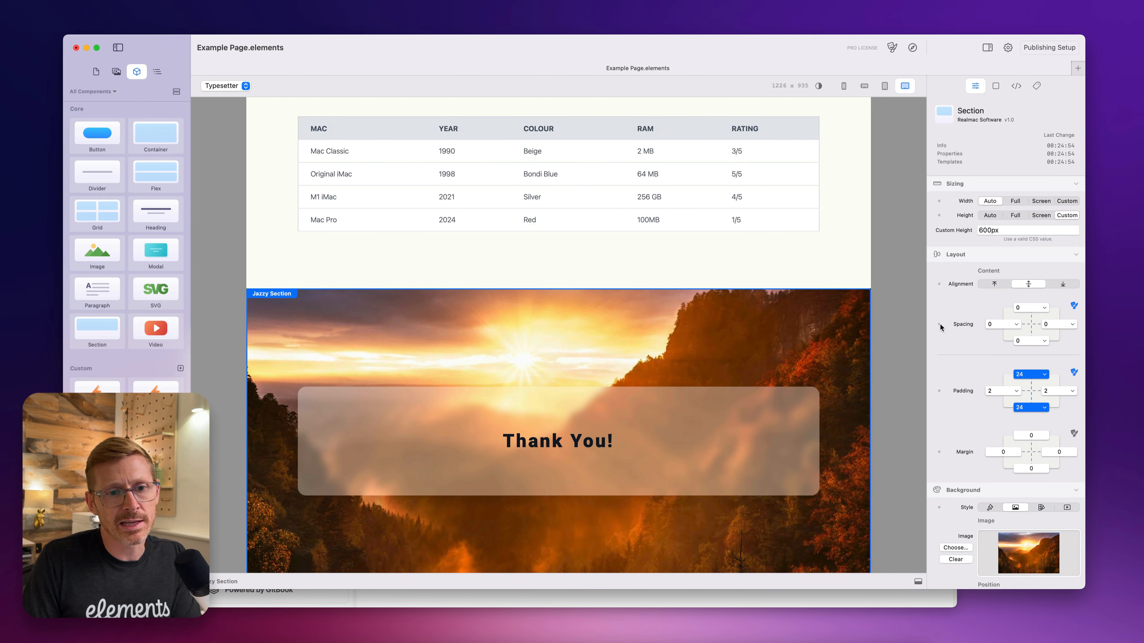
pyautogui.moveTo(870, 348); pyautogui.dragTo(705, 365)
pyautogui.scroll(-3, 659, 375)
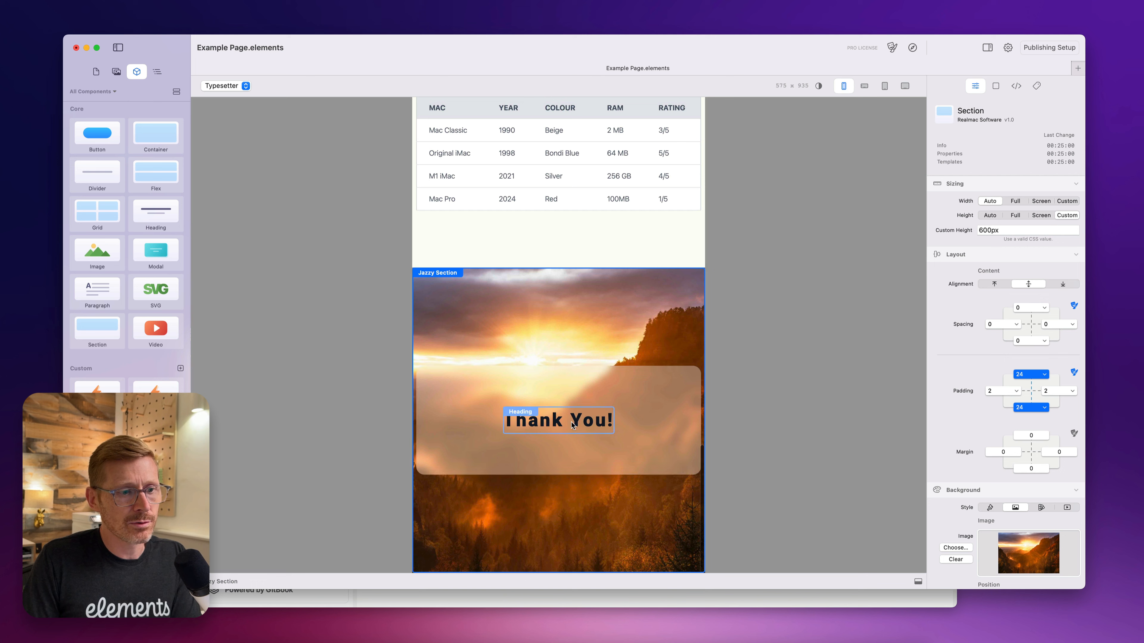
# Select the "Thank You!" heading, widen the preview canvas to about 1085 px, and compare it across the device sizes, ending on desktop
pyautogui.click(559, 419)
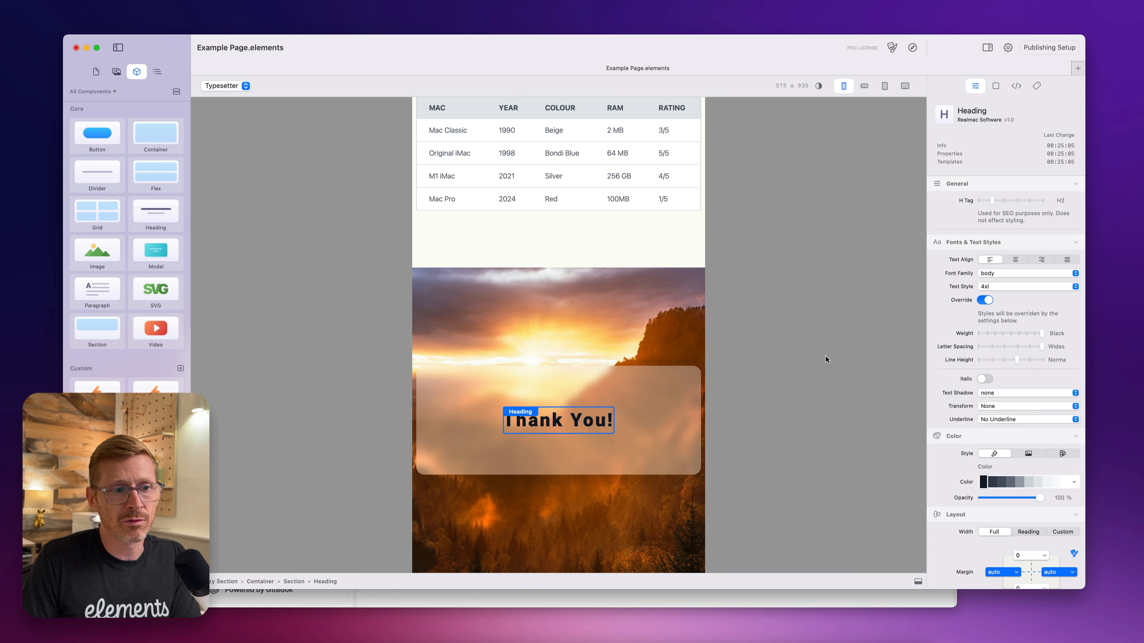
pyautogui.moveTo(706, 382); pyautogui.dragTo(837, 389)
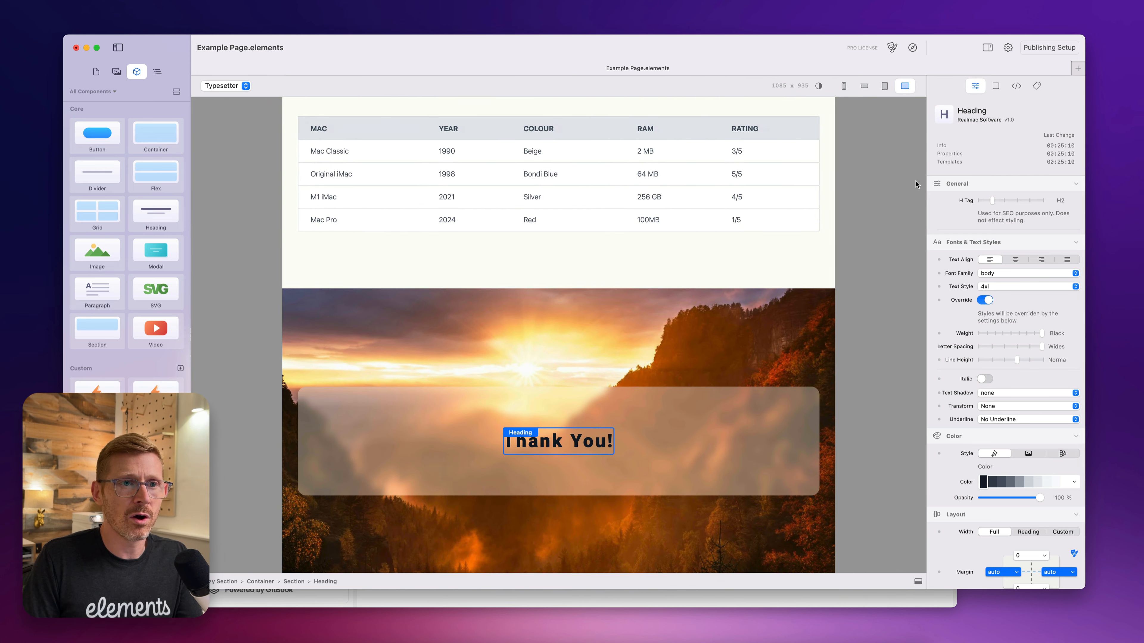
pyautogui.click(879, 86)
pyautogui.click(863, 86)
pyautogui.click(844, 86)
pyautogui.click(901, 85)
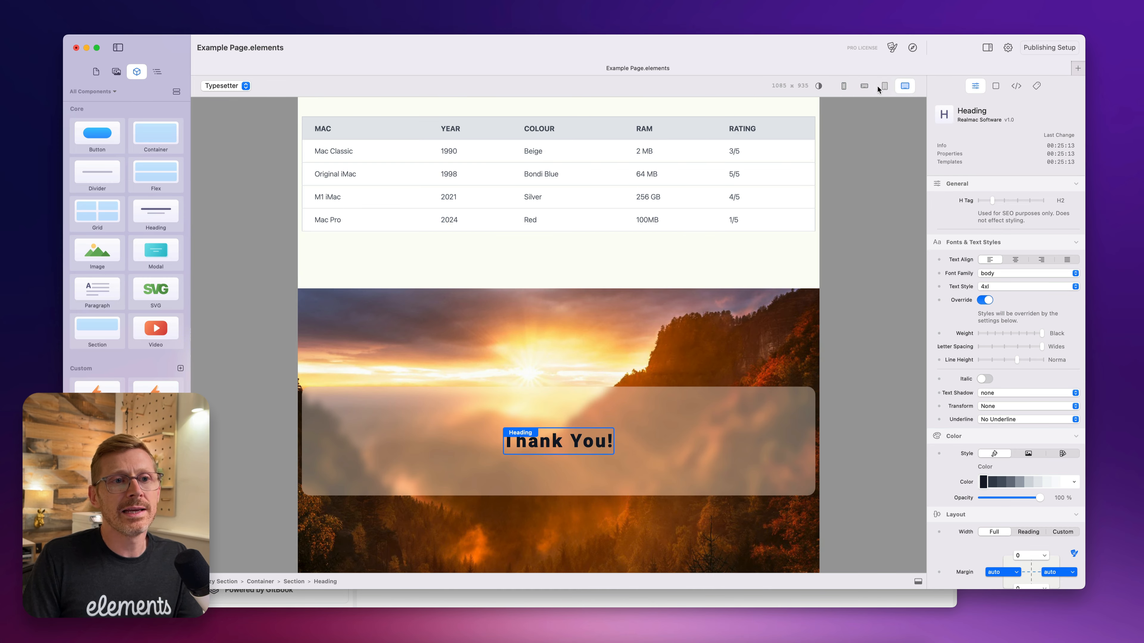
pyautogui.click(879, 86)
pyautogui.click(900, 85)
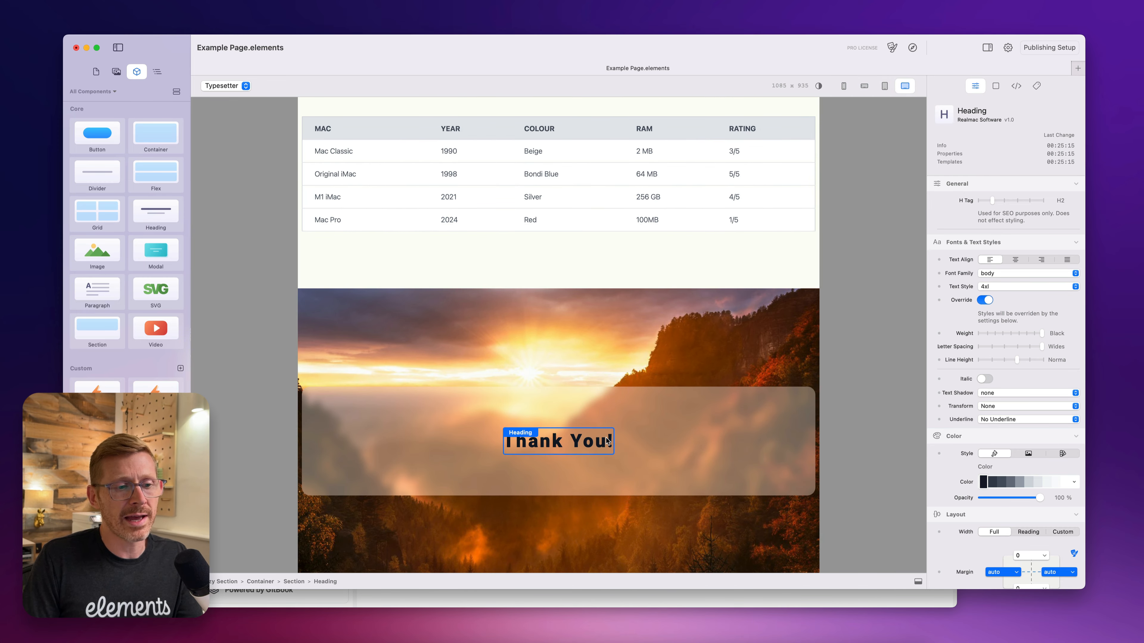
# Examine the data table and "Thank You!" heading at the portrait phone, landscape phone and tablet sizes
pyautogui.click(879, 86)
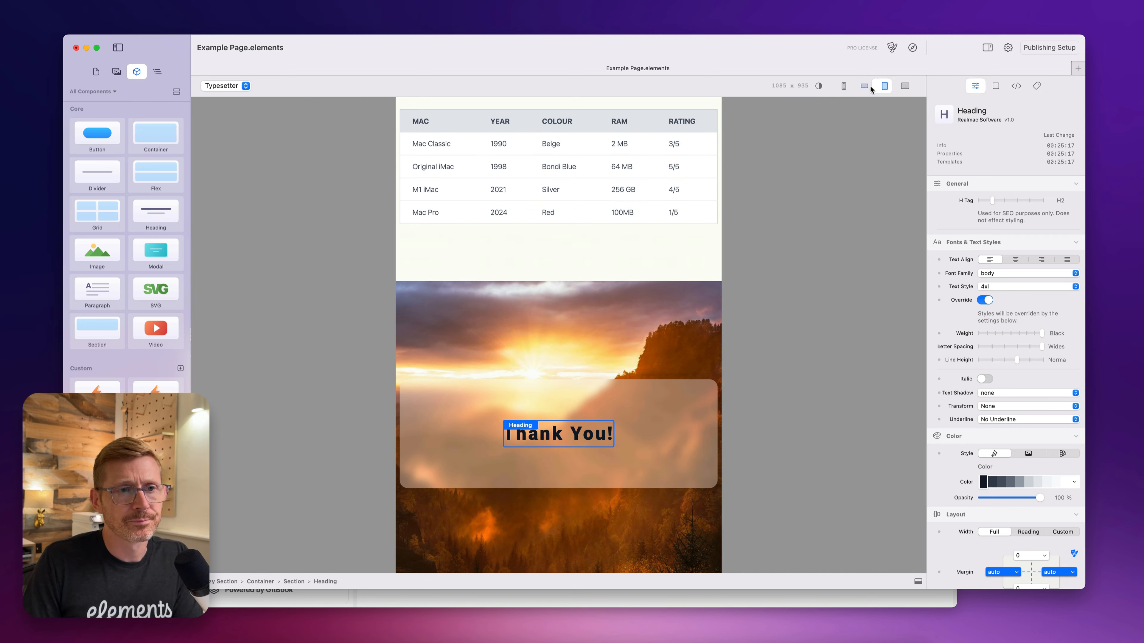
pyautogui.click(844, 86)
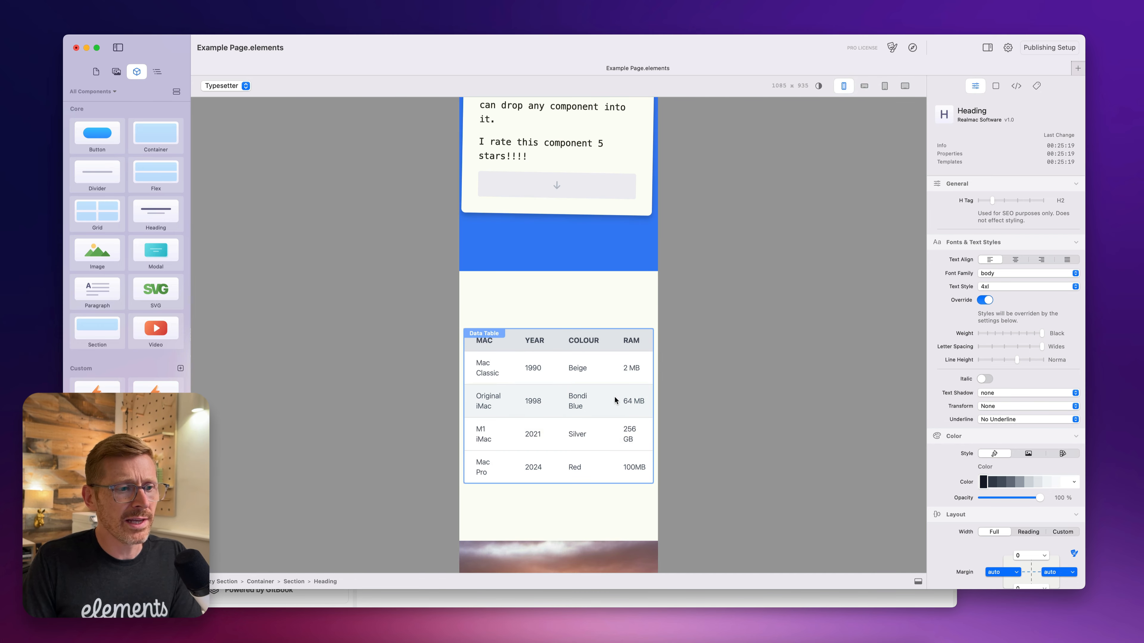
pyautogui.scroll(-5, 614, 397)
pyautogui.scroll(-2, 614, 397)
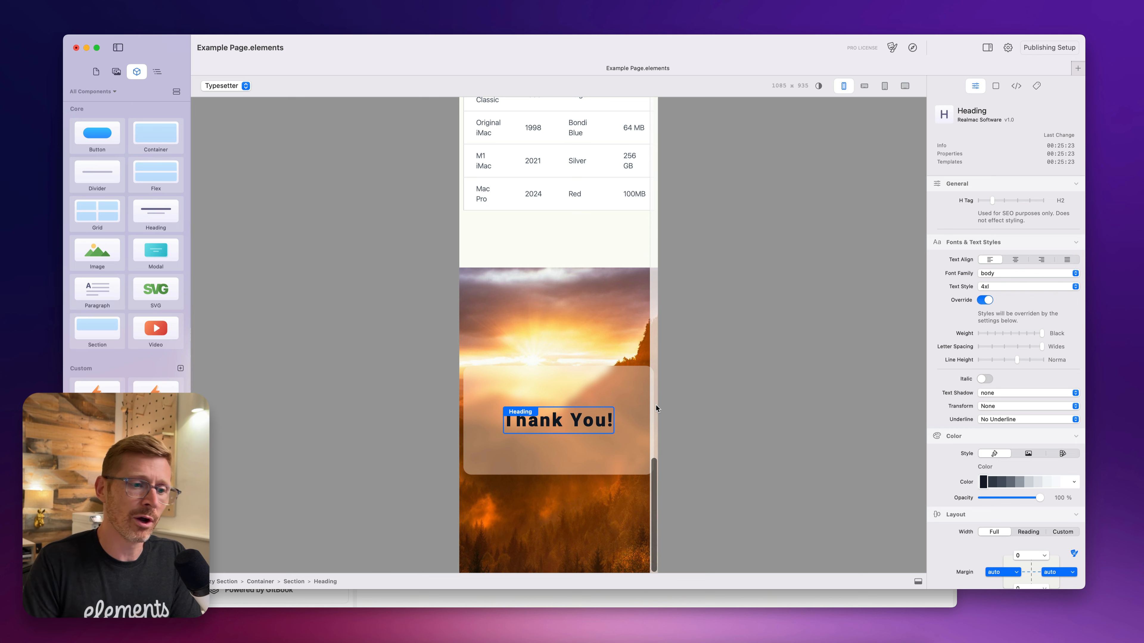
pyautogui.click(864, 86)
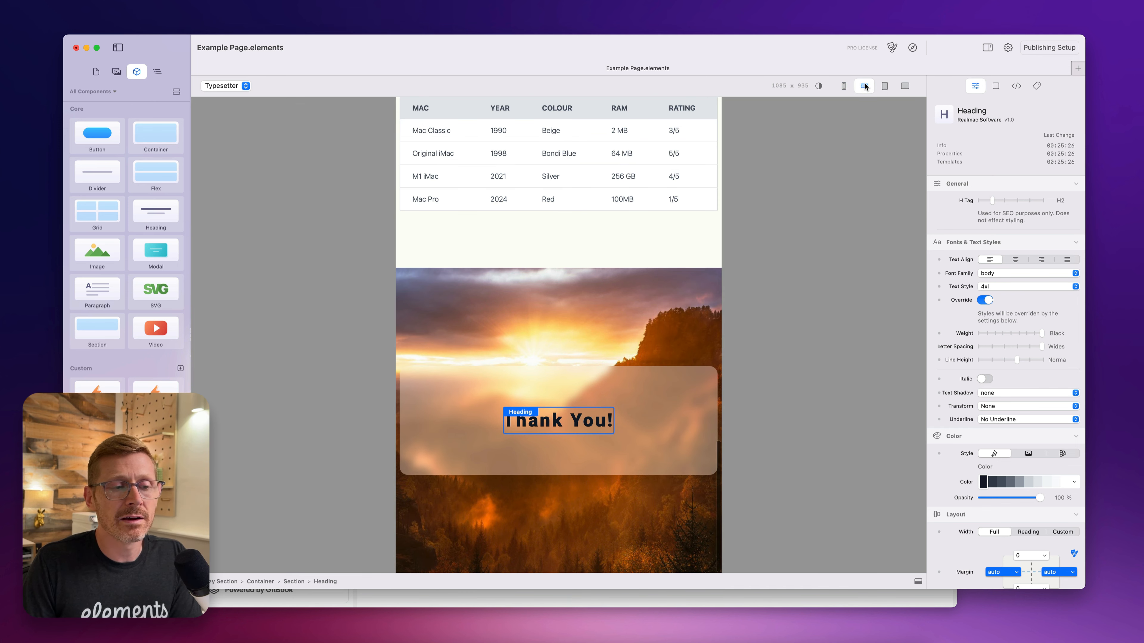
pyautogui.click(885, 86)
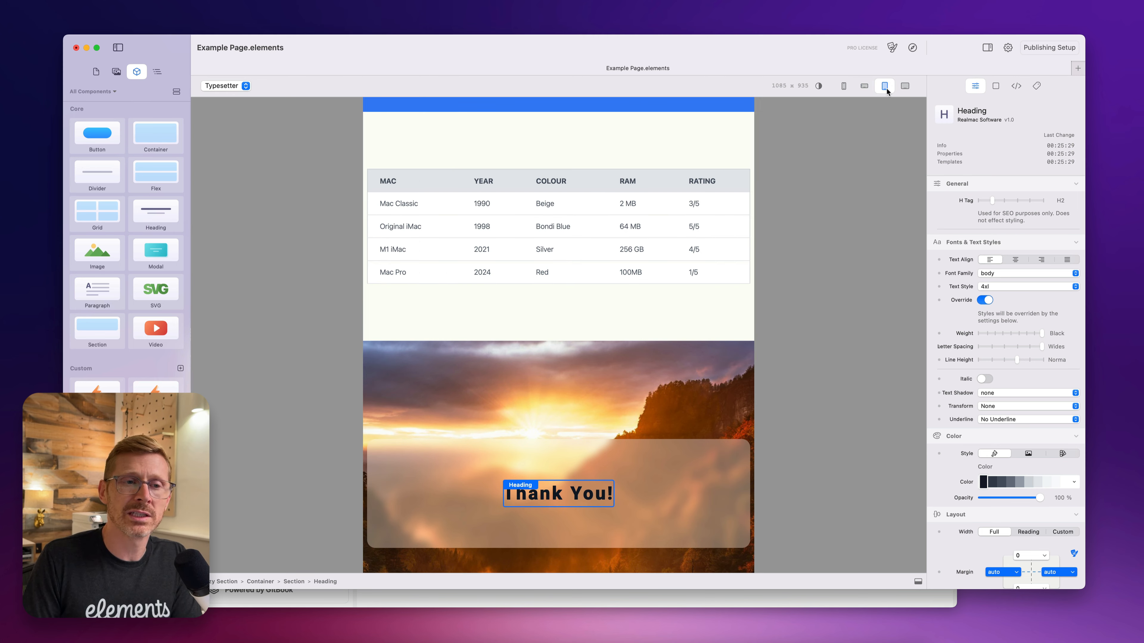
# Enable a Text Style override for the "Thank You!" heading at the landscape phone size and set it to 5xl
pyautogui.click(865, 87)
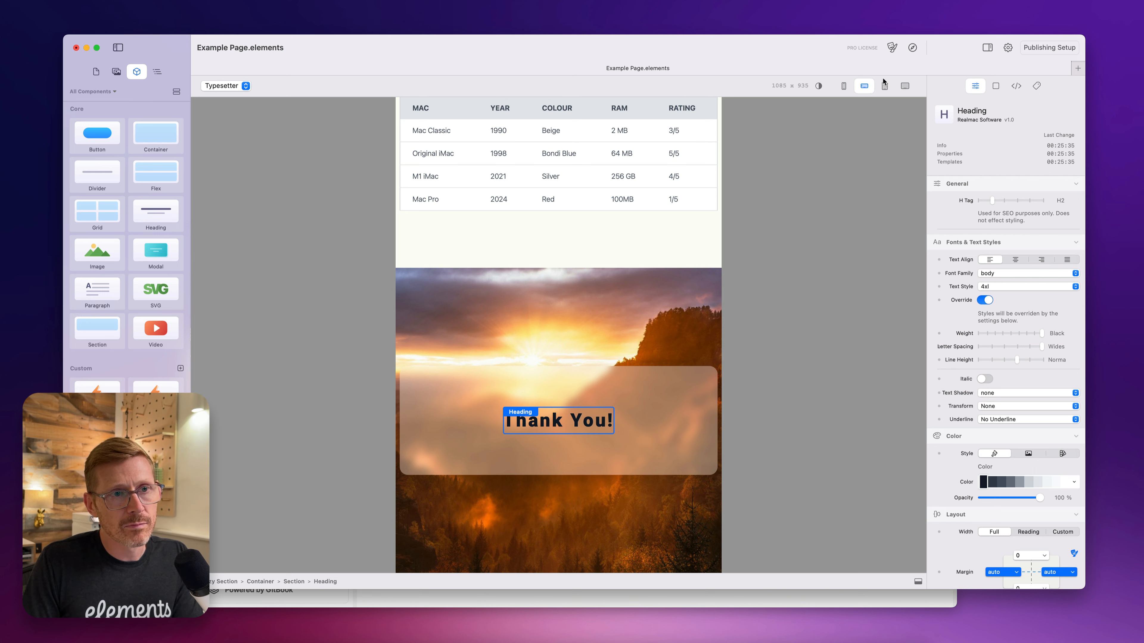
pyautogui.click(846, 87)
pyautogui.click(863, 87)
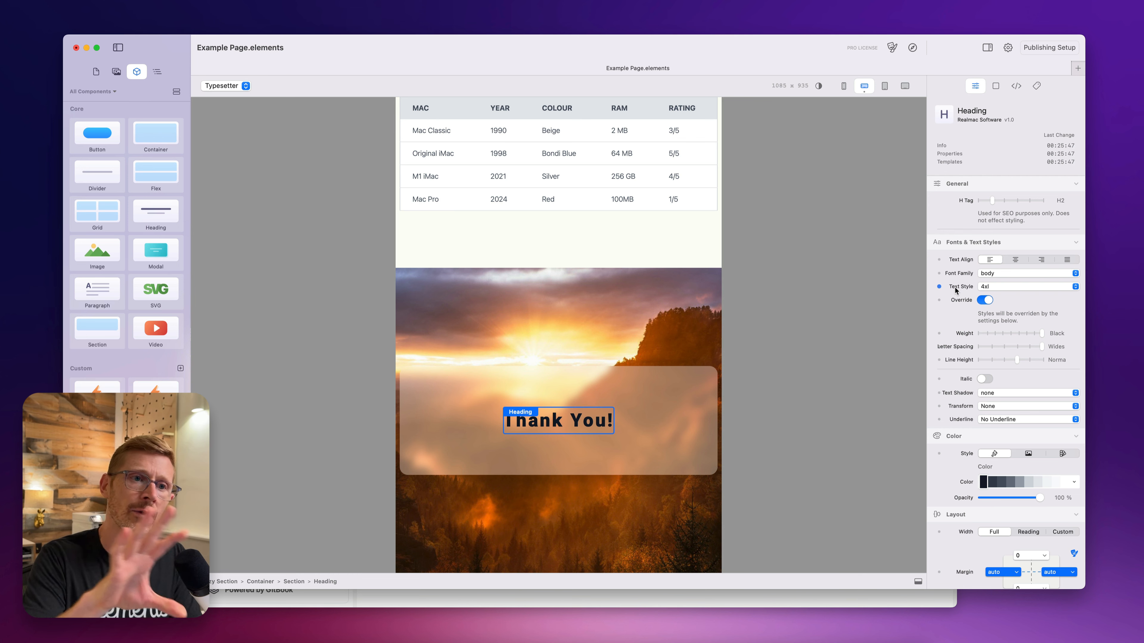
pyautogui.click(885, 86)
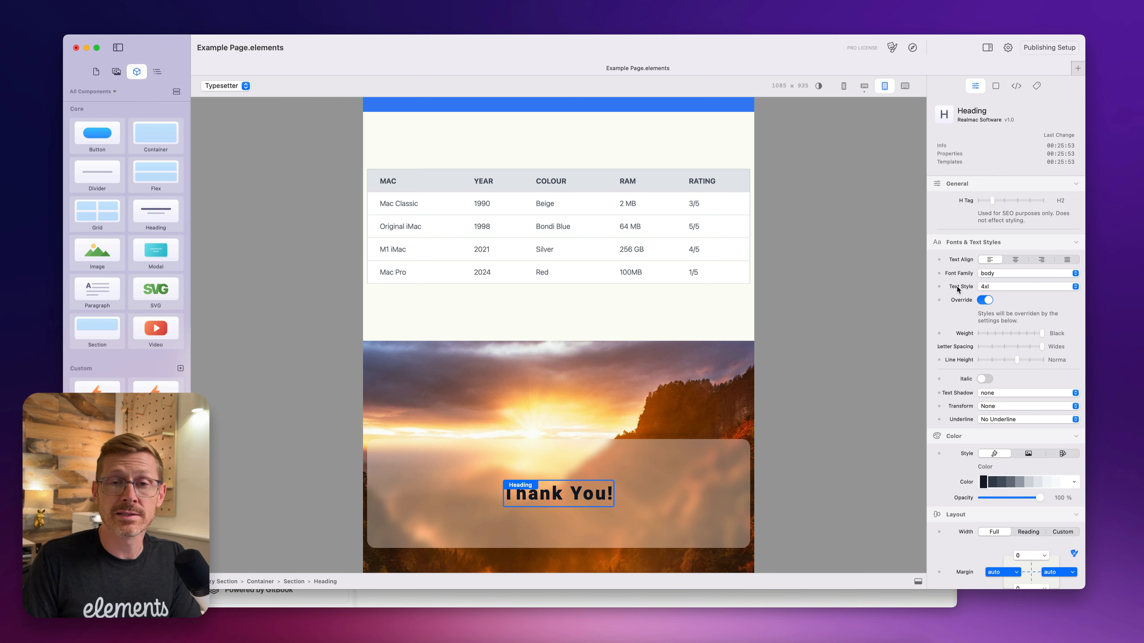
pyautogui.click(867, 89)
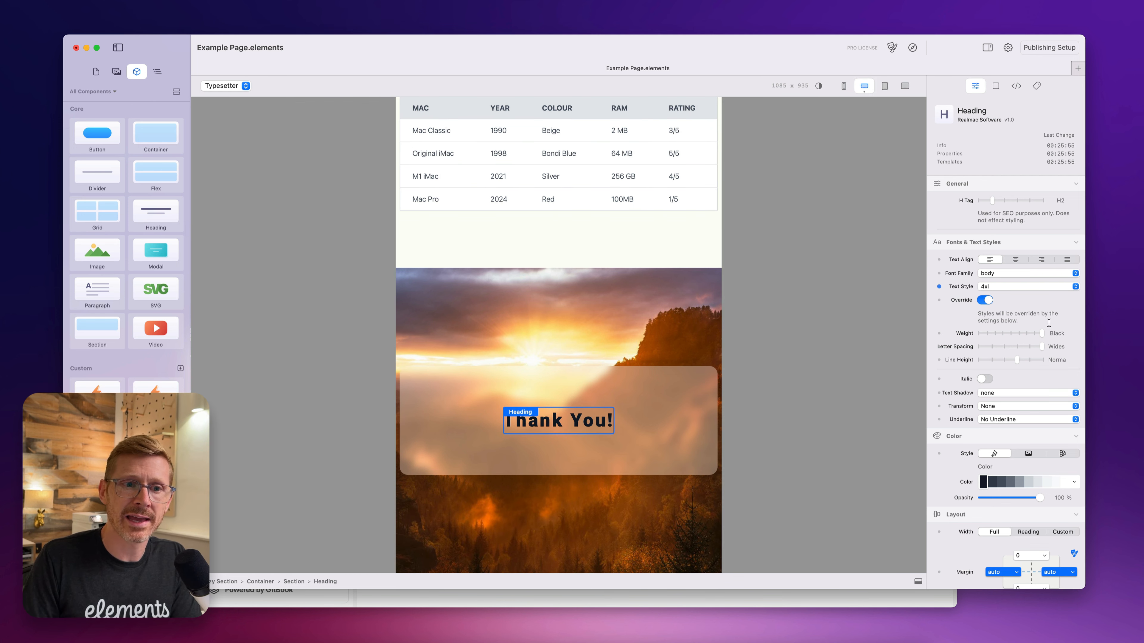
pyautogui.click(1006, 286)
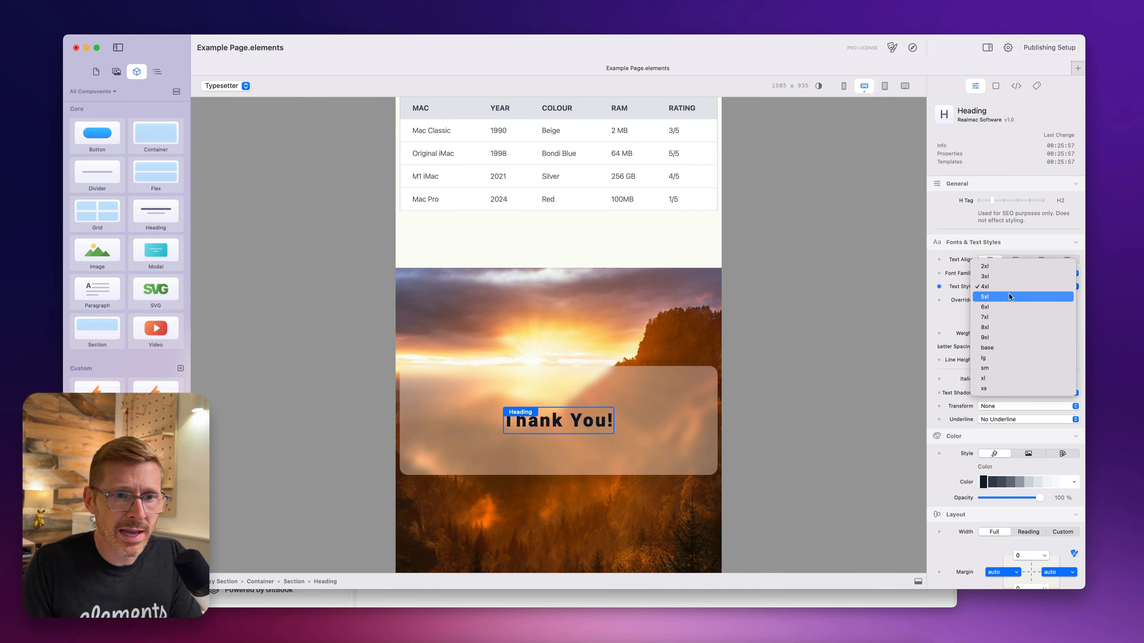
pyautogui.click(1008, 296)
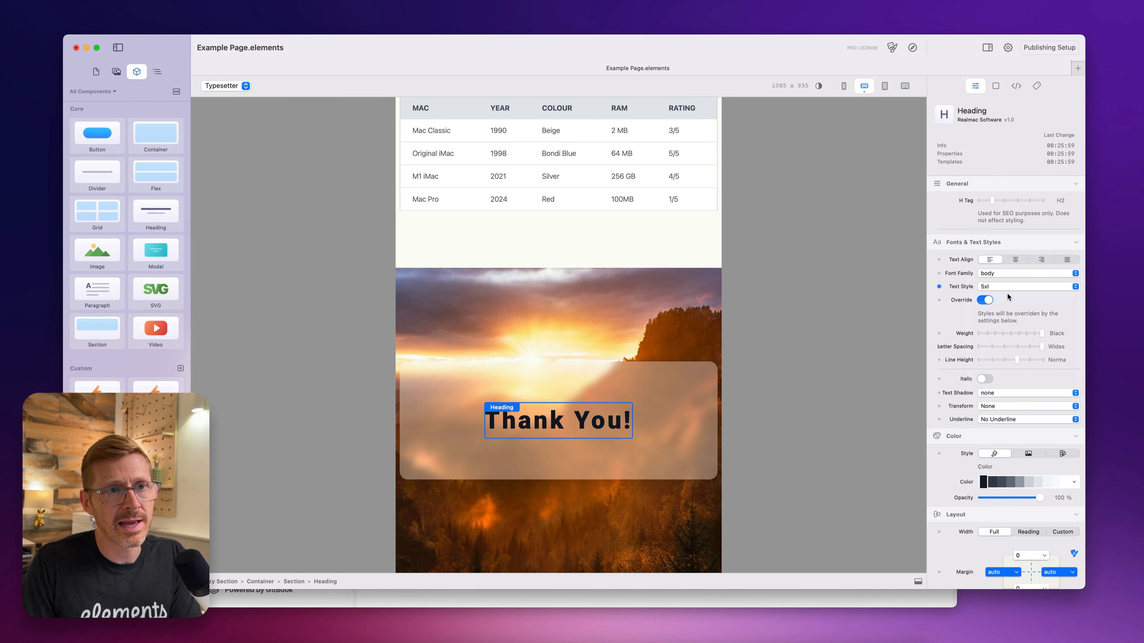
# Override the "Thank You!" heading's text style with 6xl at the tablet size and 9xl at the desktop size
pyautogui.click(884, 86)
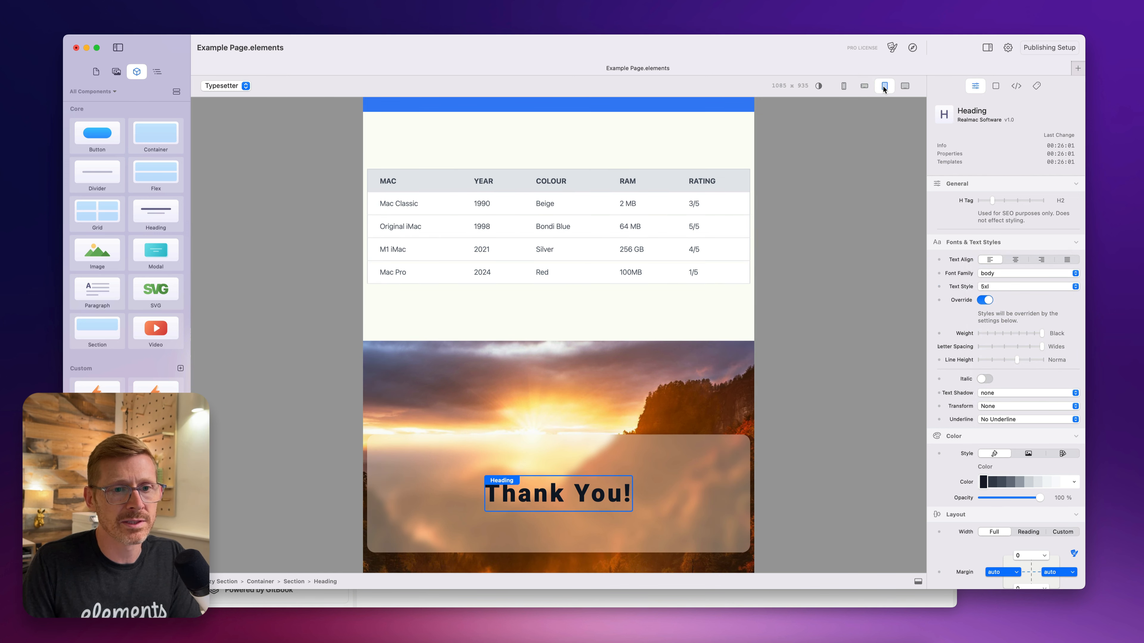
pyautogui.click(983, 288)
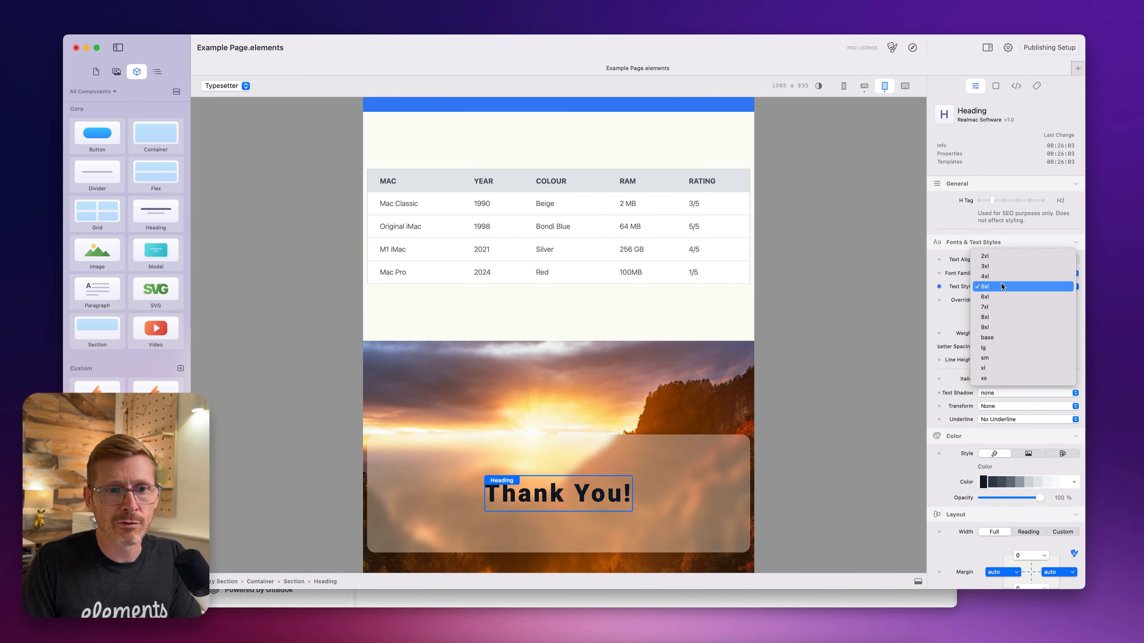
pyautogui.click(1002, 294)
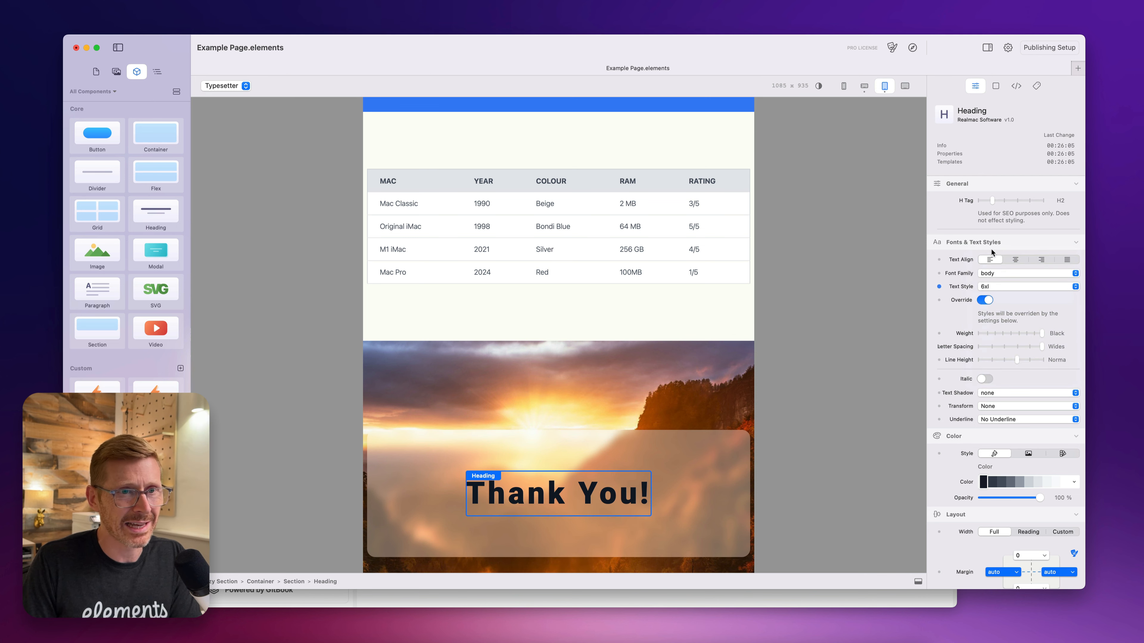
pyautogui.click(904, 86)
pyautogui.click(1003, 287)
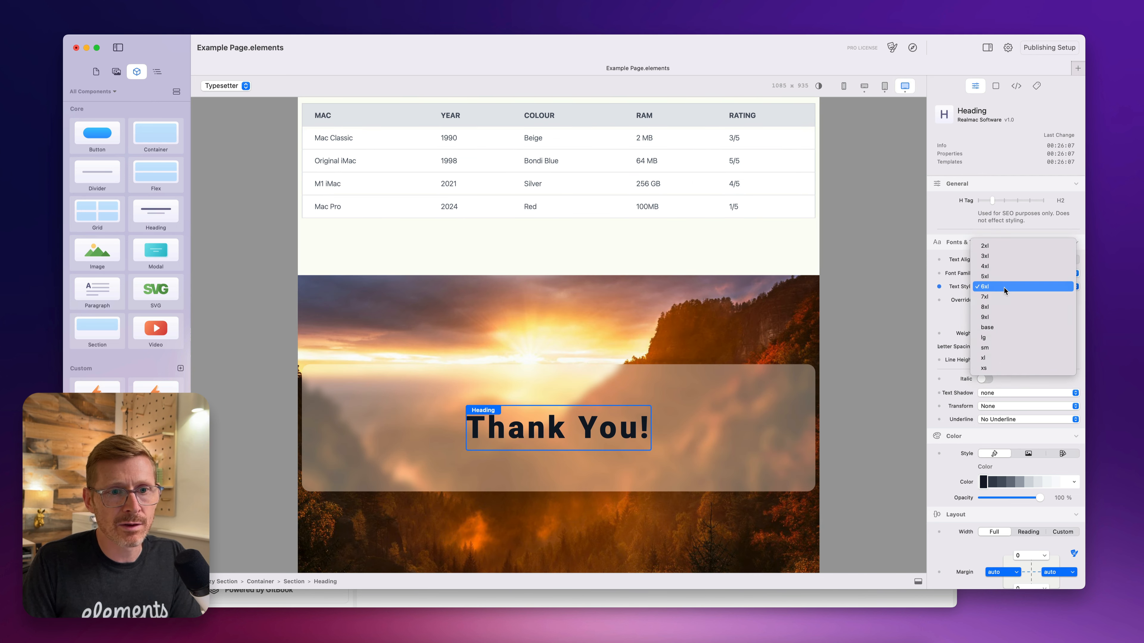
pyautogui.click(1006, 317)
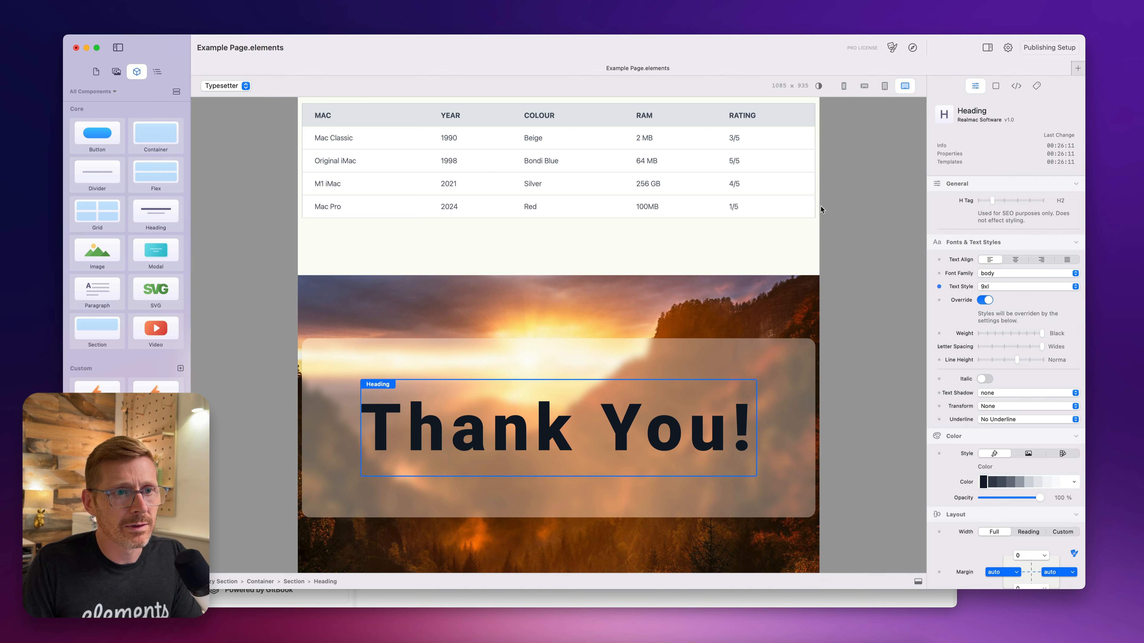
# Narrow the preview canvas to phone width and widen it to about 1137 px to check the heading's responsive text sizes
pyautogui.moveTo(821, 291); pyautogui.dragTo(684, 291)
pyautogui.scroll(-3, 653, 304)
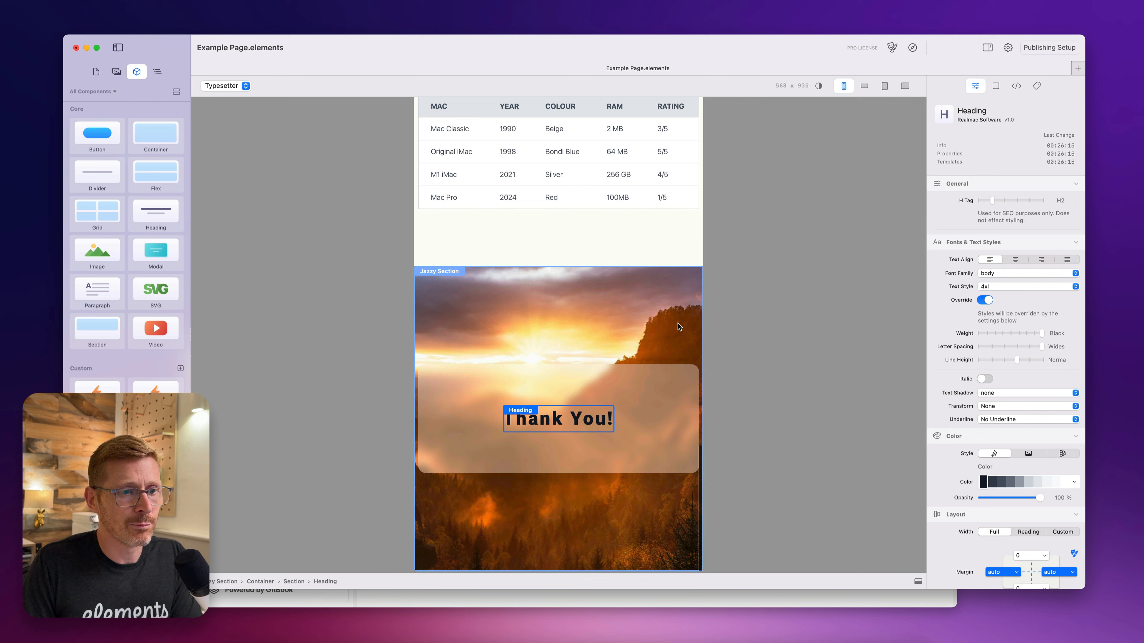
pyautogui.moveTo(704, 346); pyautogui.dragTo(849, 351)
pyautogui.scroll(-1, 800, 324)
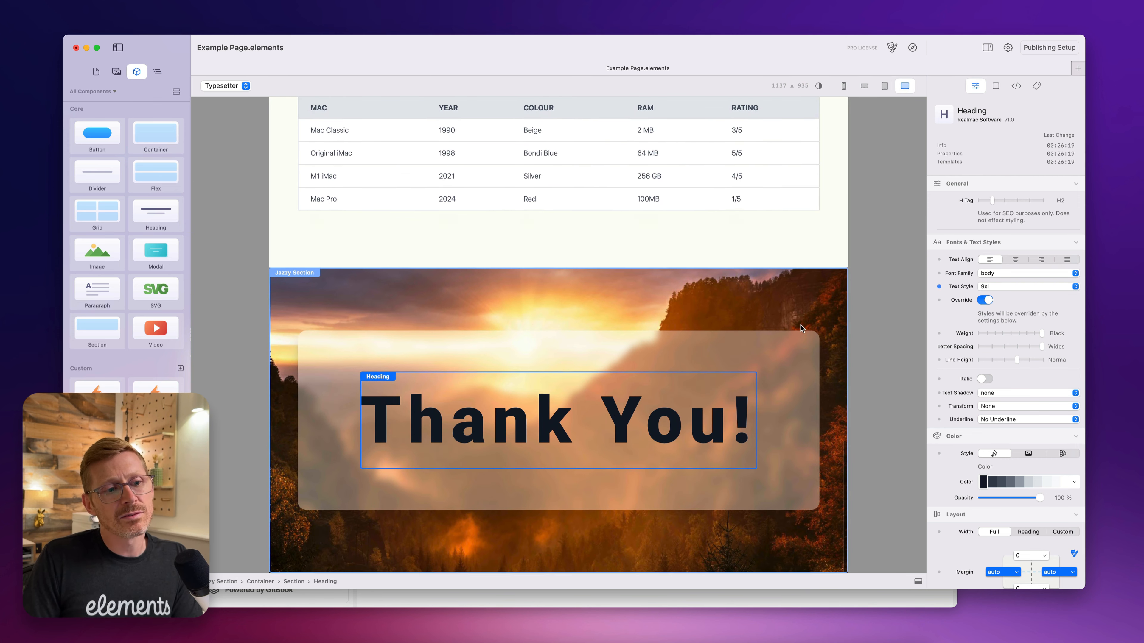